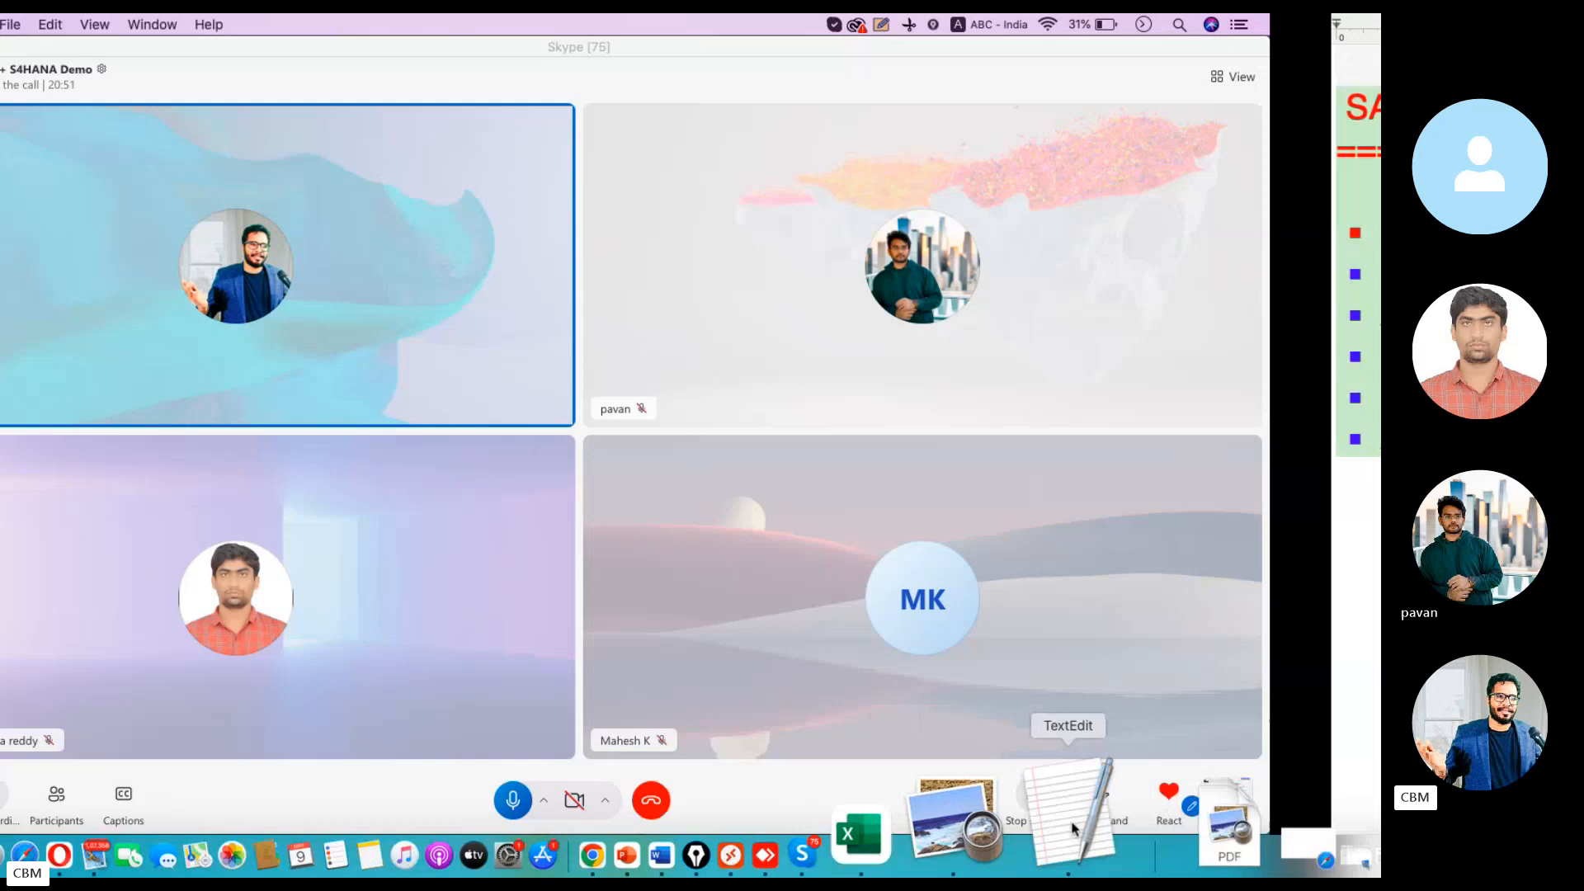
Switch to the TextEdit note and replace all its text with the heading "Reservers Stock" above a row of equals signs.
click(1073, 828)
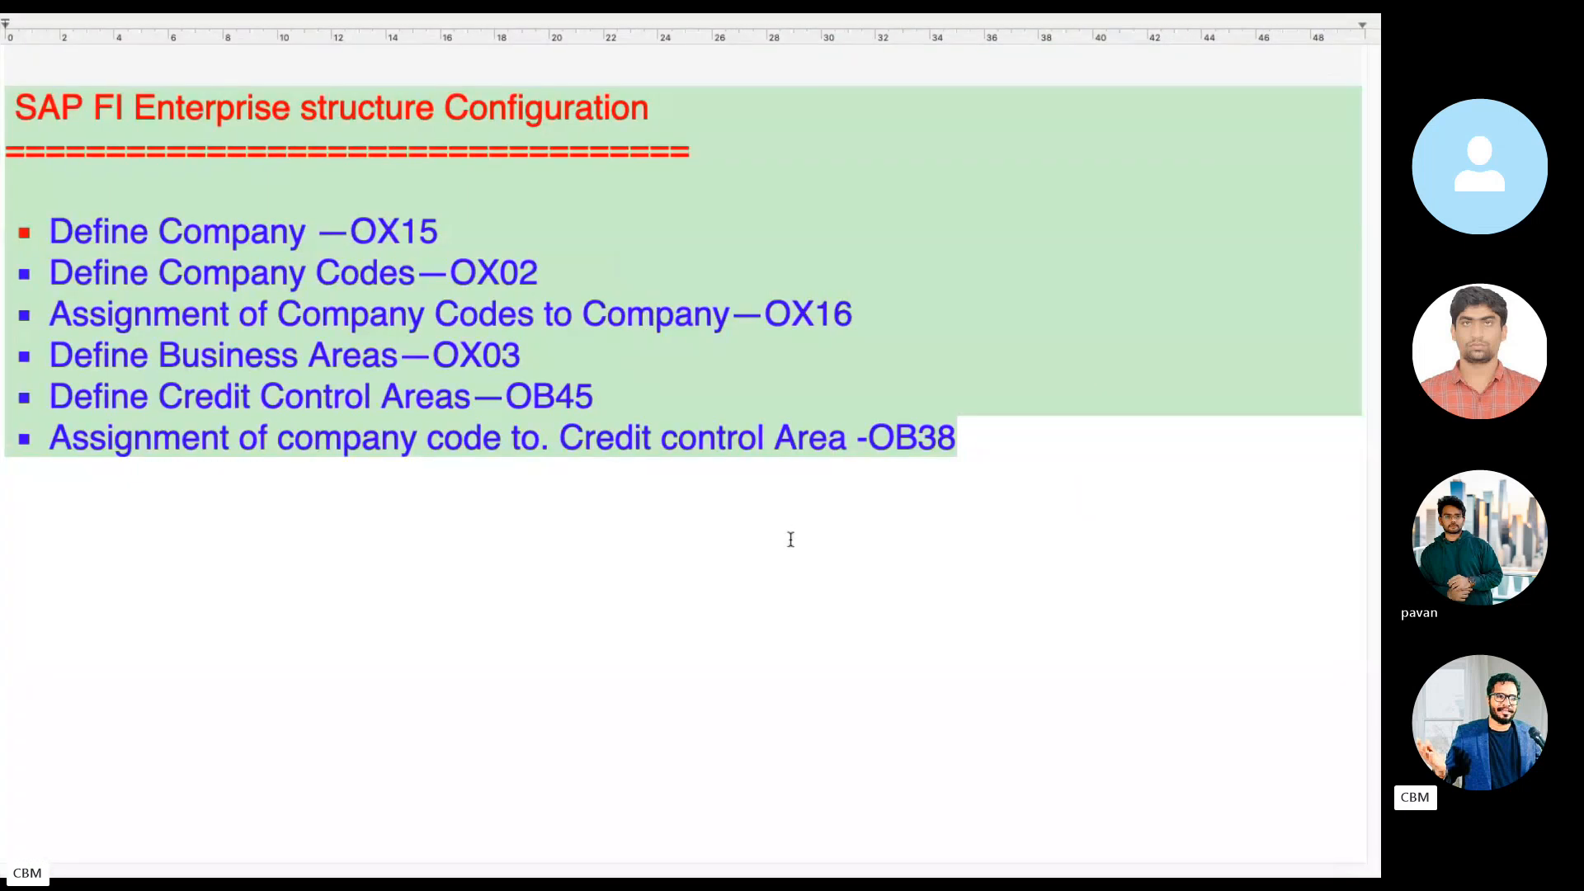
key(super+a)
key(BackSpace)
text(REs)
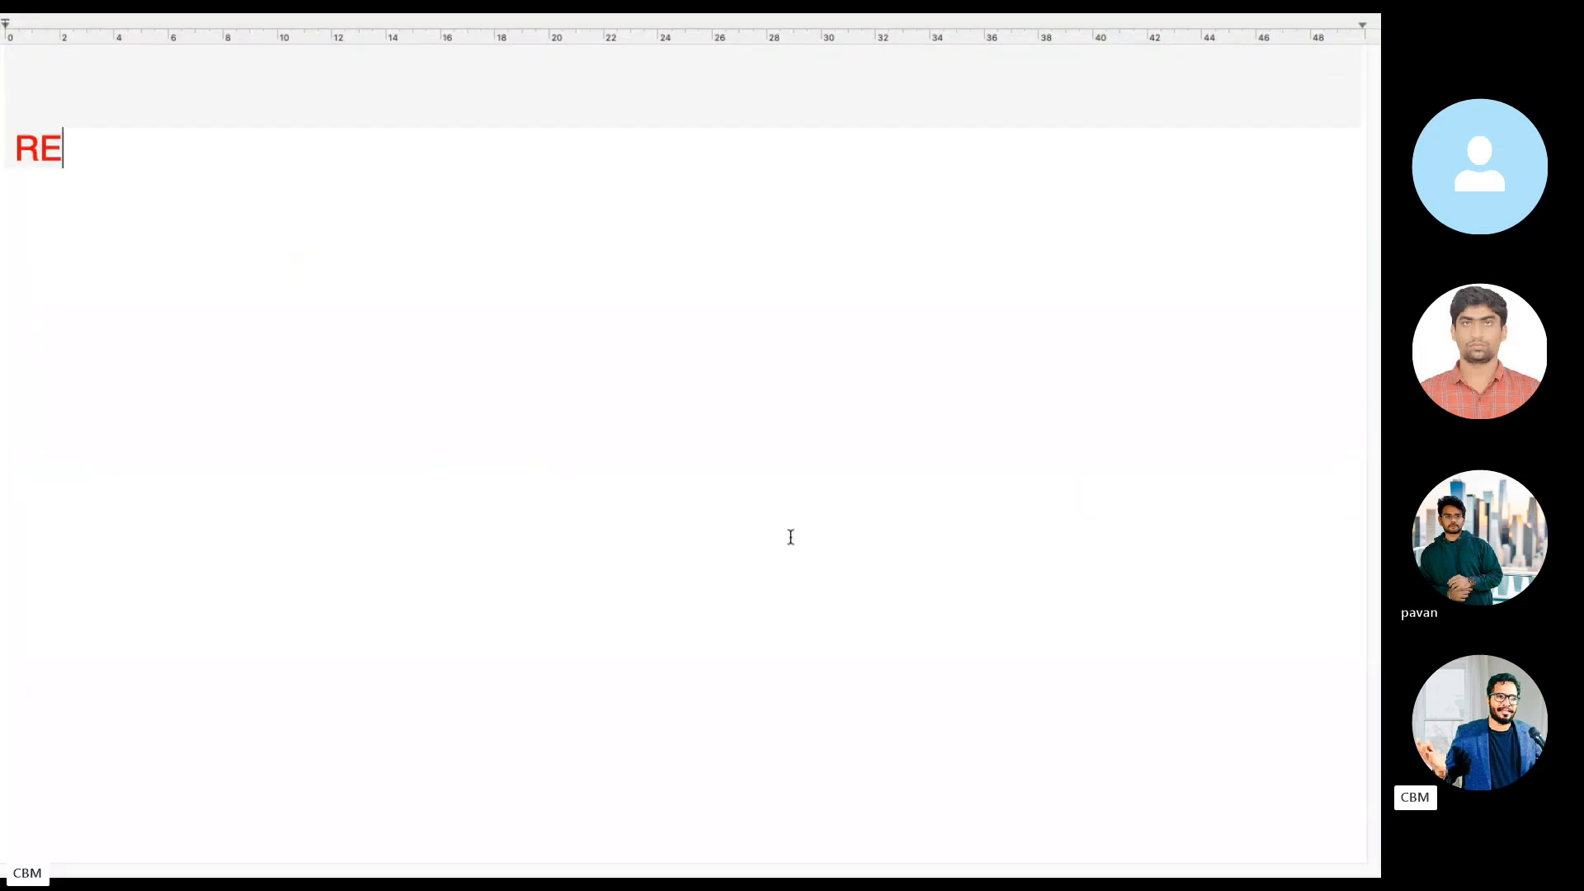
key(BackSpace)
key(BackSpace)
text(eservers Stock)
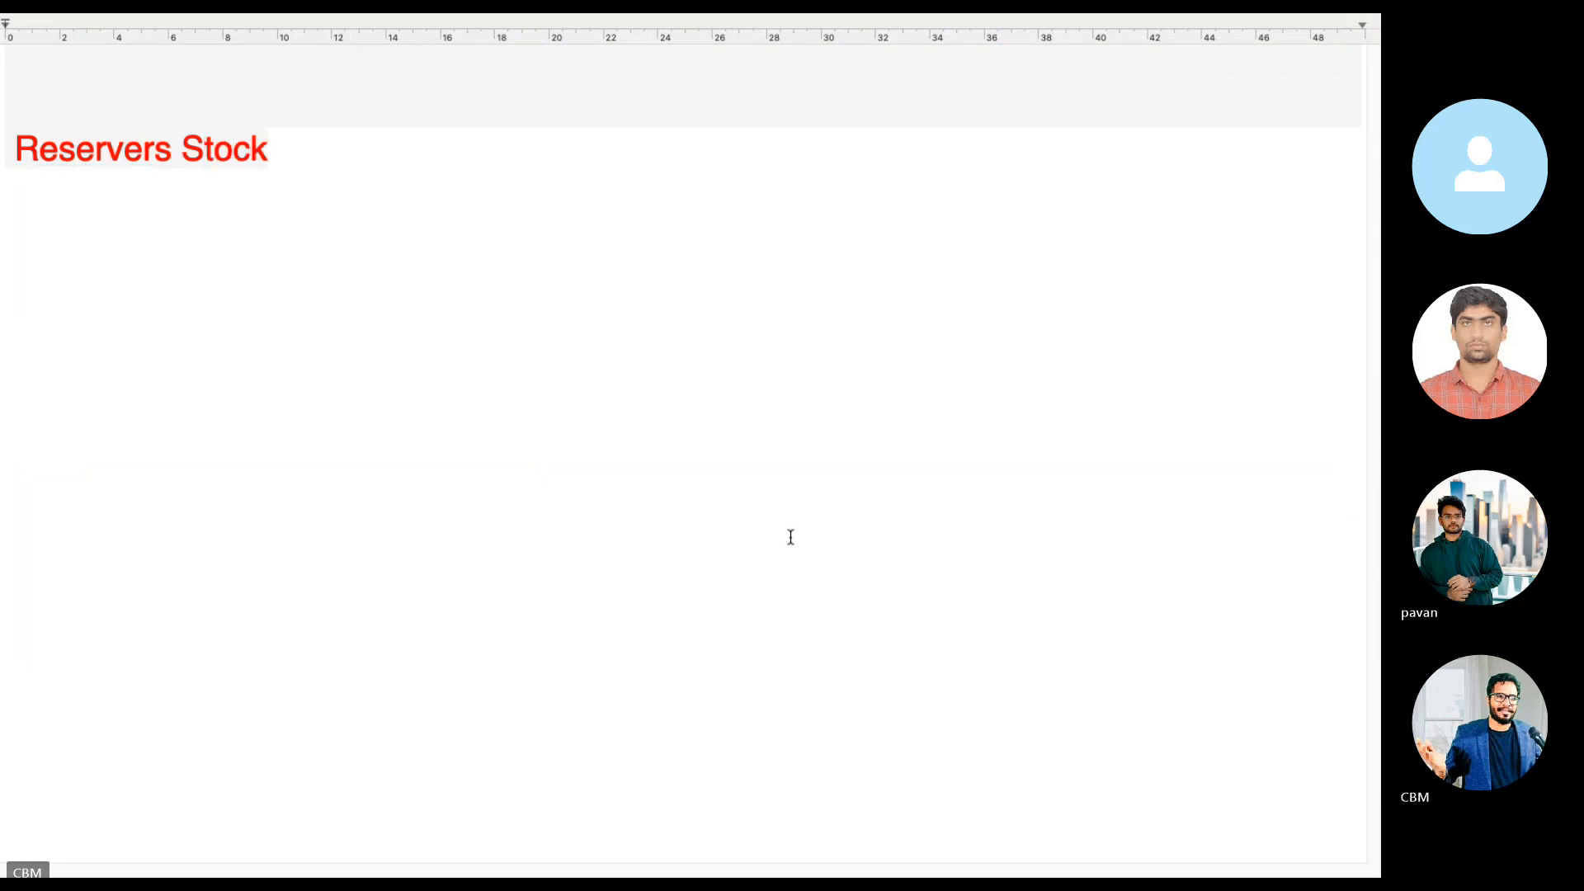
key(Return)
text(===========)
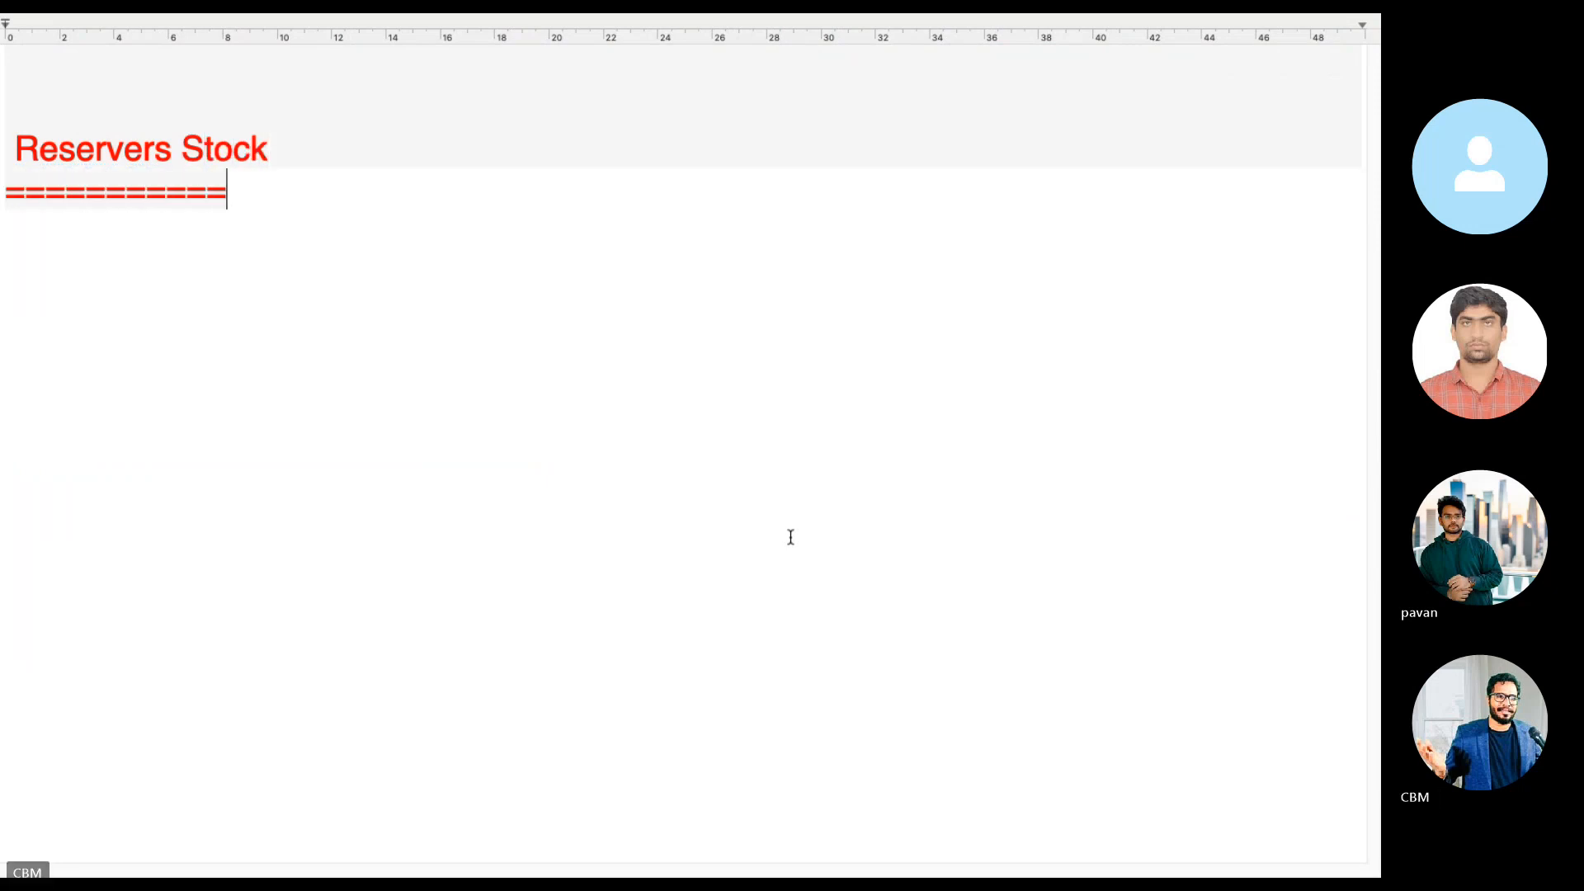
key(BackSpace)
key(BackSpace)
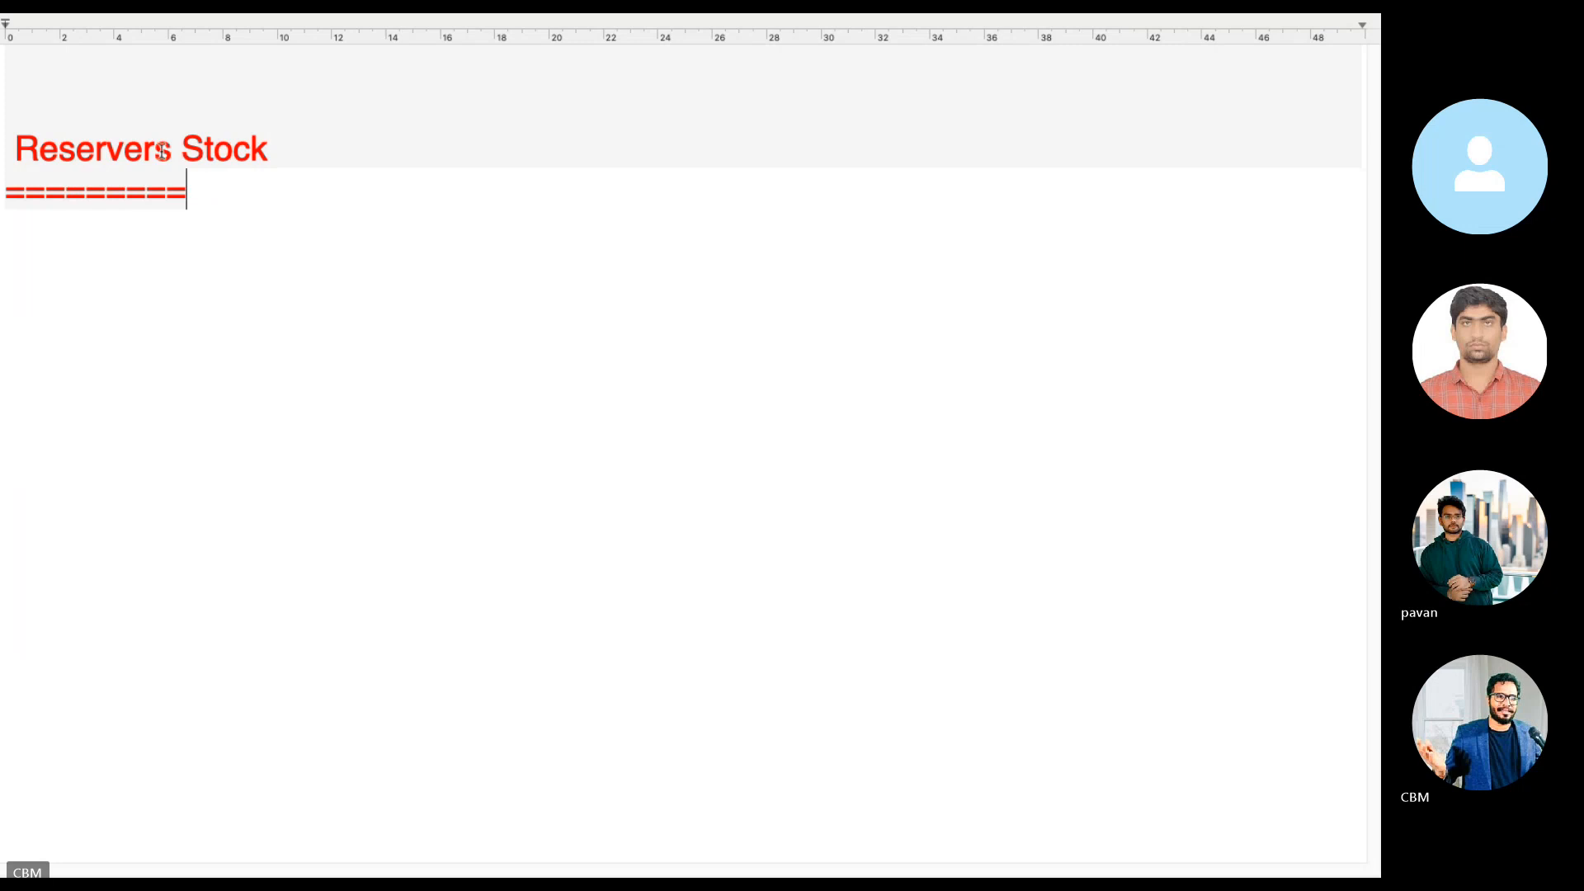
Change the heading to "Reserverd Stock" and extend the row of equals signs beneath it to the heading's full width.
click(173, 151)
key(BackSpace)
text(d)
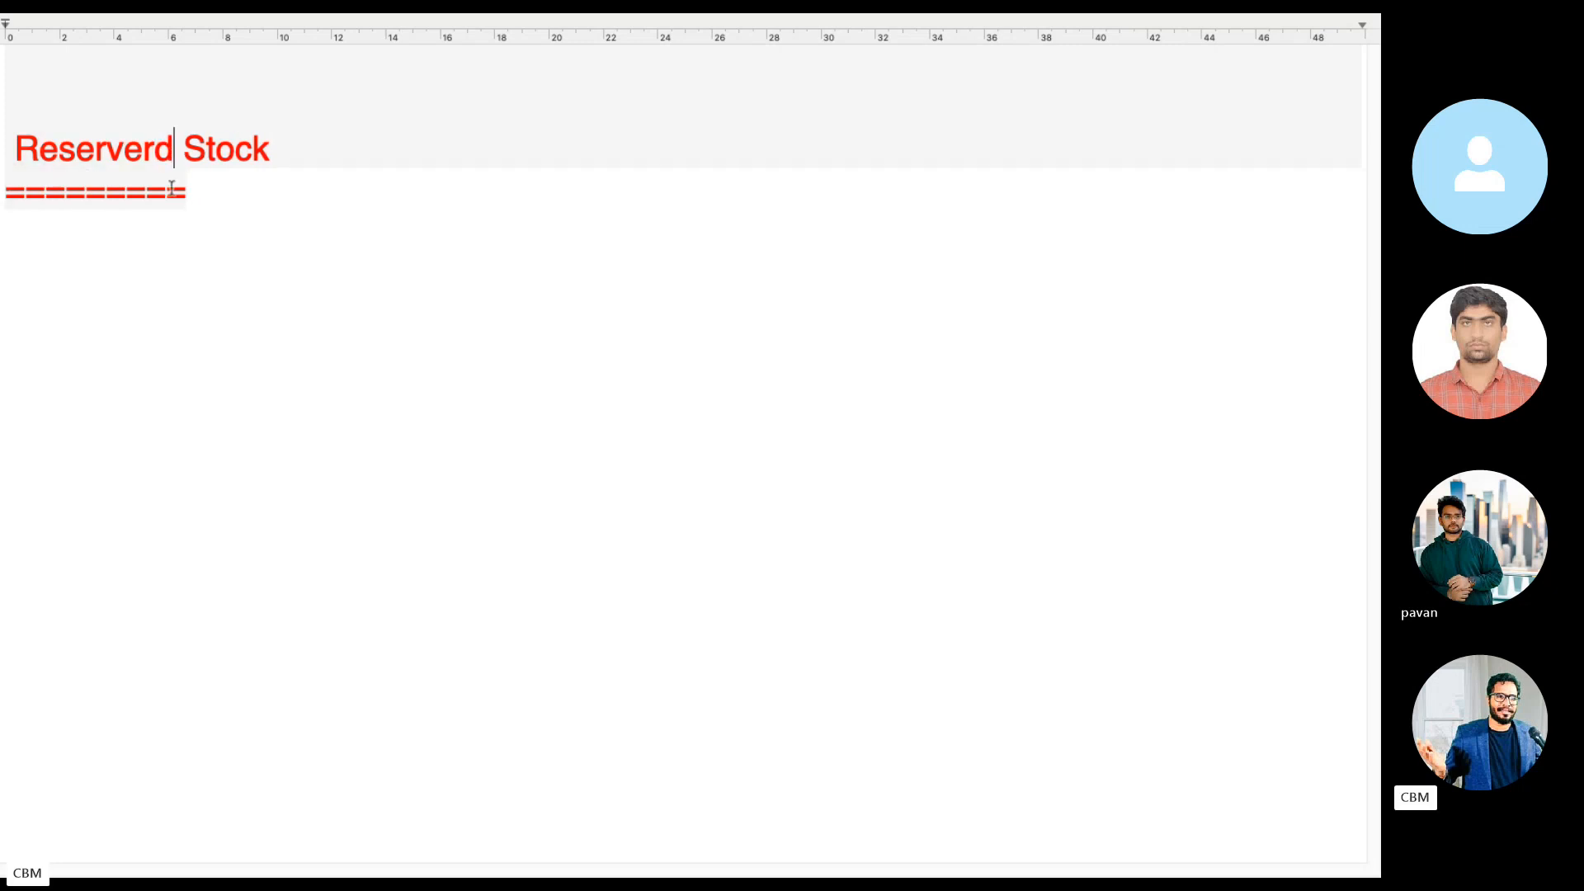
click(212, 189)
text(=====)
key(Return)
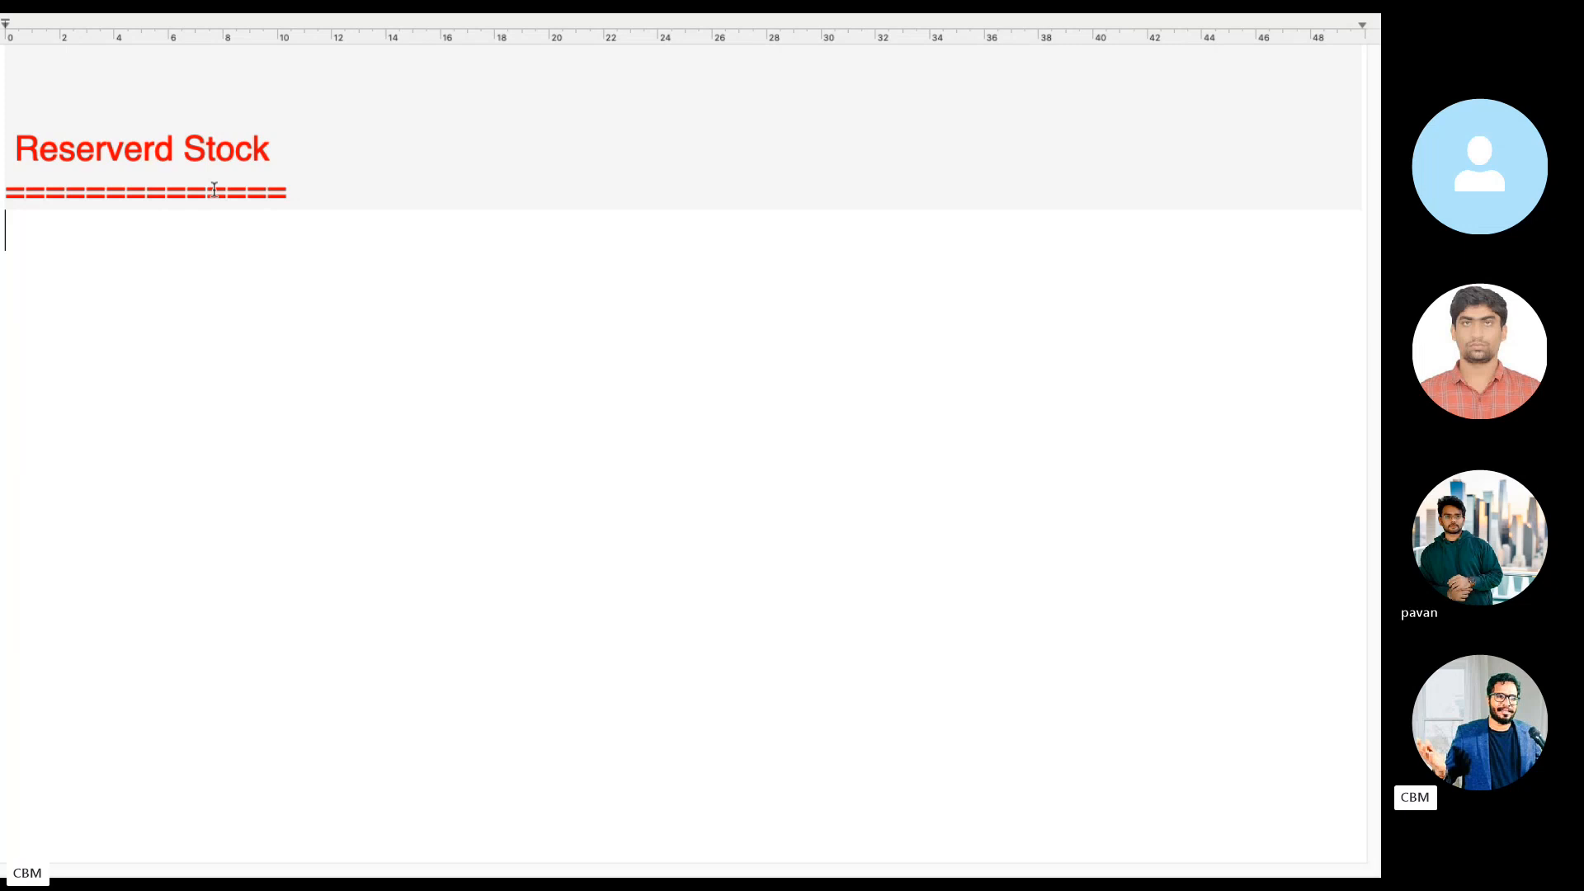
Leave a blank line below the heading and begin the definition with "Material stored in in plant or storage".
key(Return)
text(Mat)
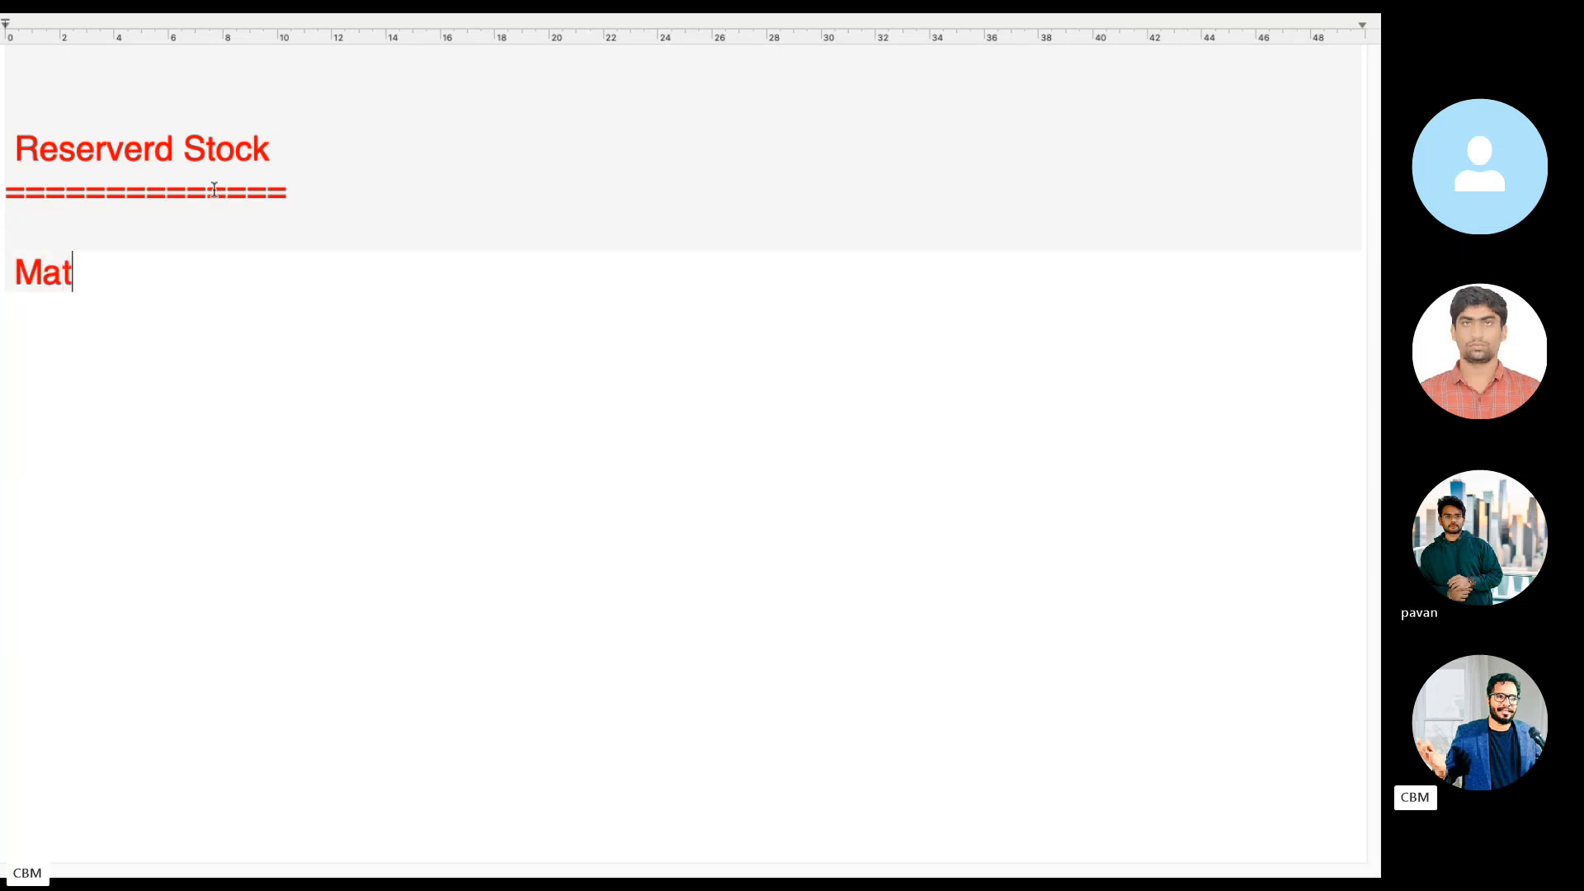
text(erial )
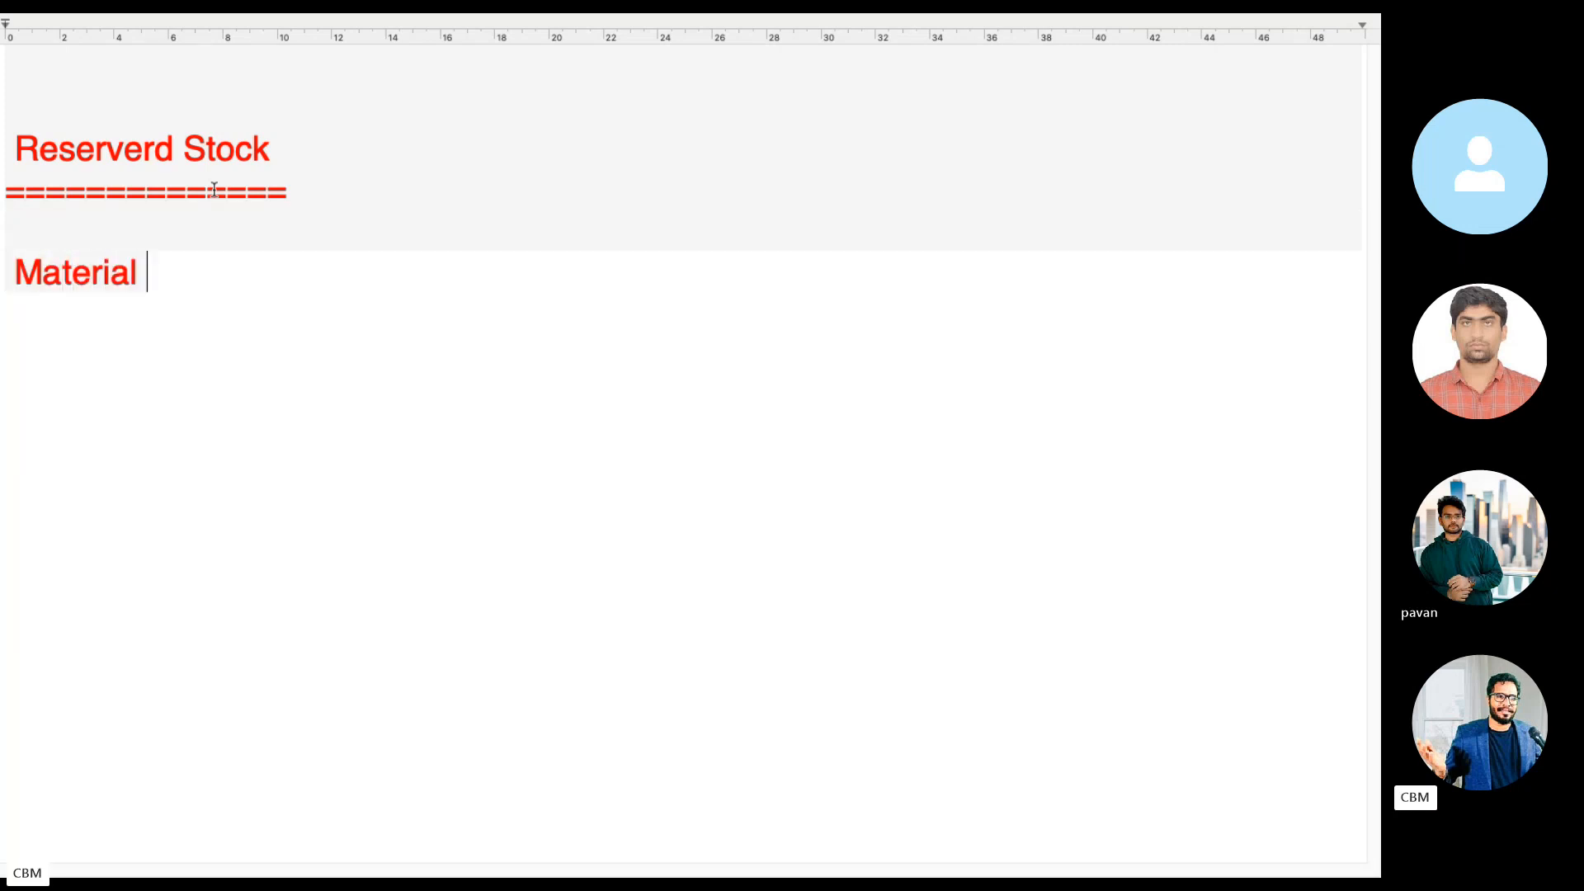
text(stored )
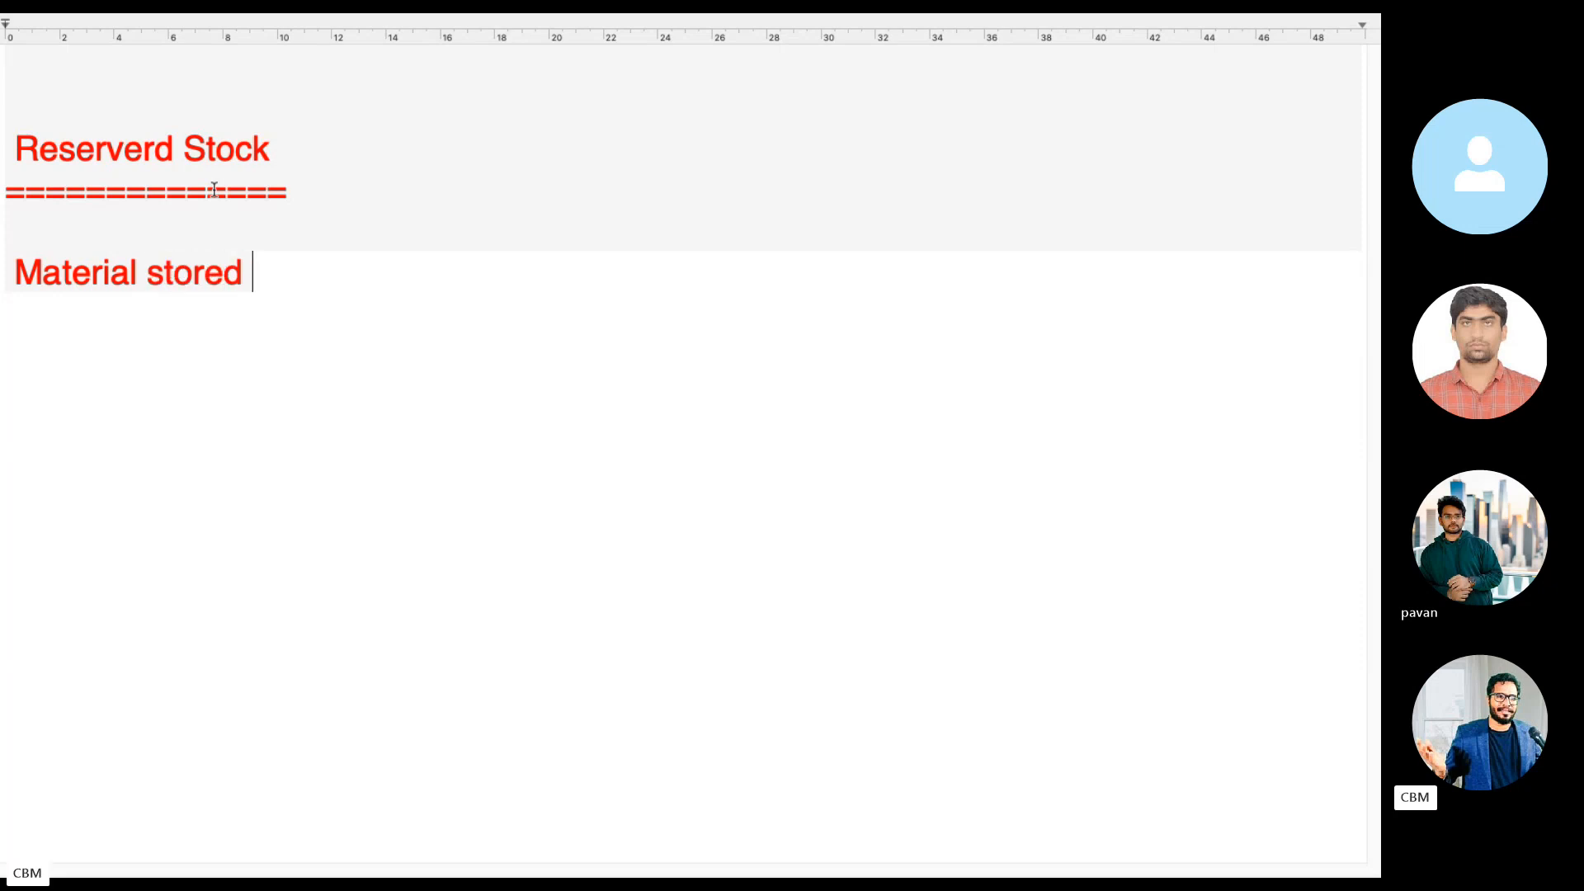
text(in in palnt)
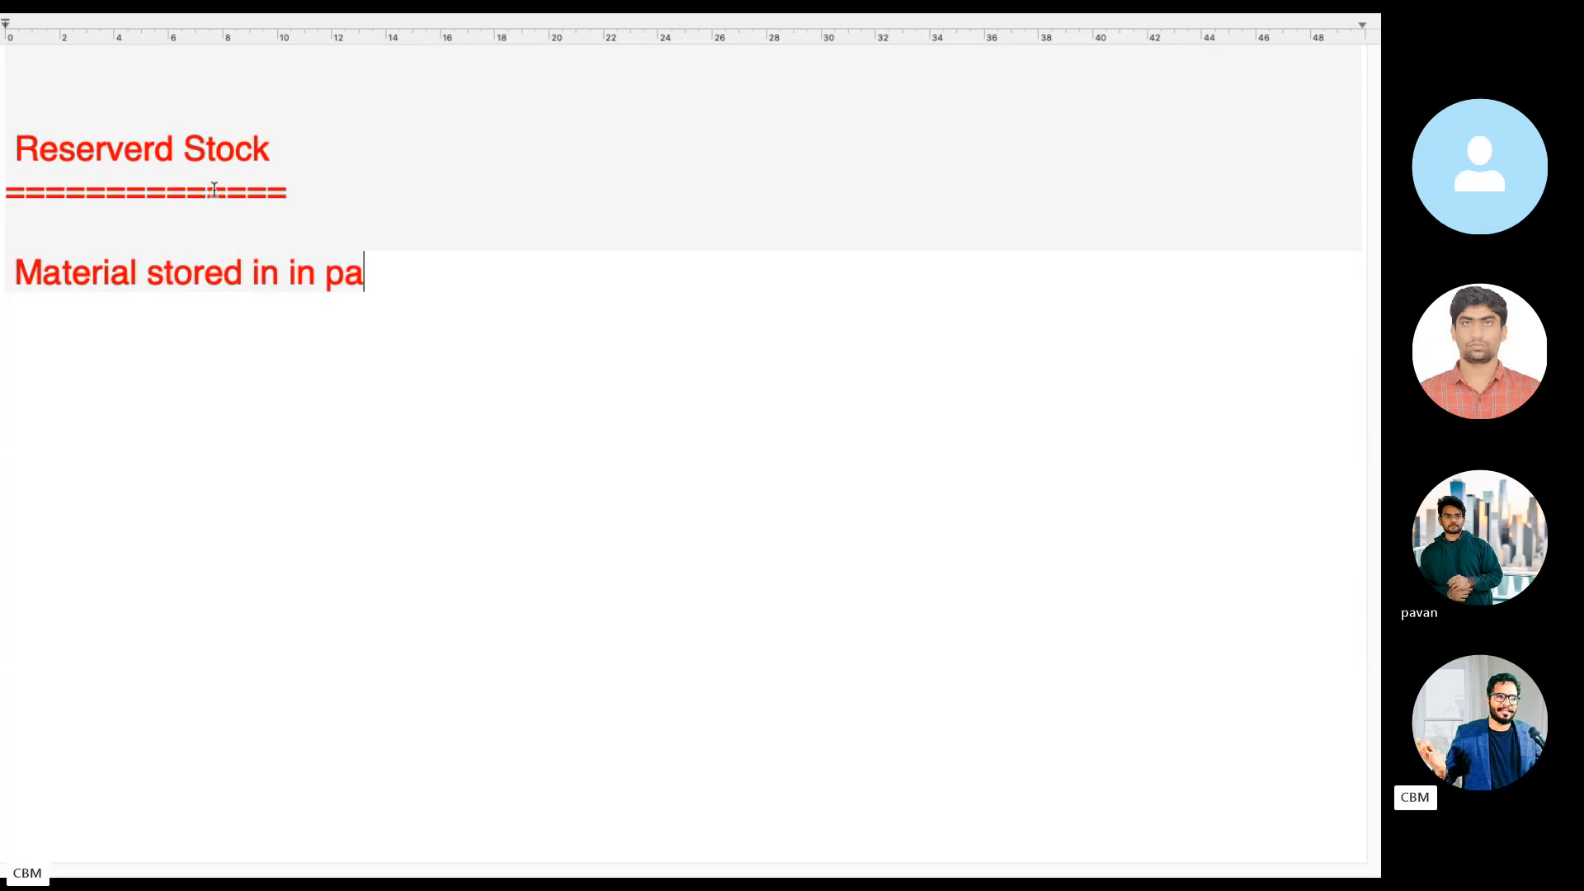
key(BackSpace)
key(BackSpace)
key(BackSpace)
key(BackSpace)
text(lan)
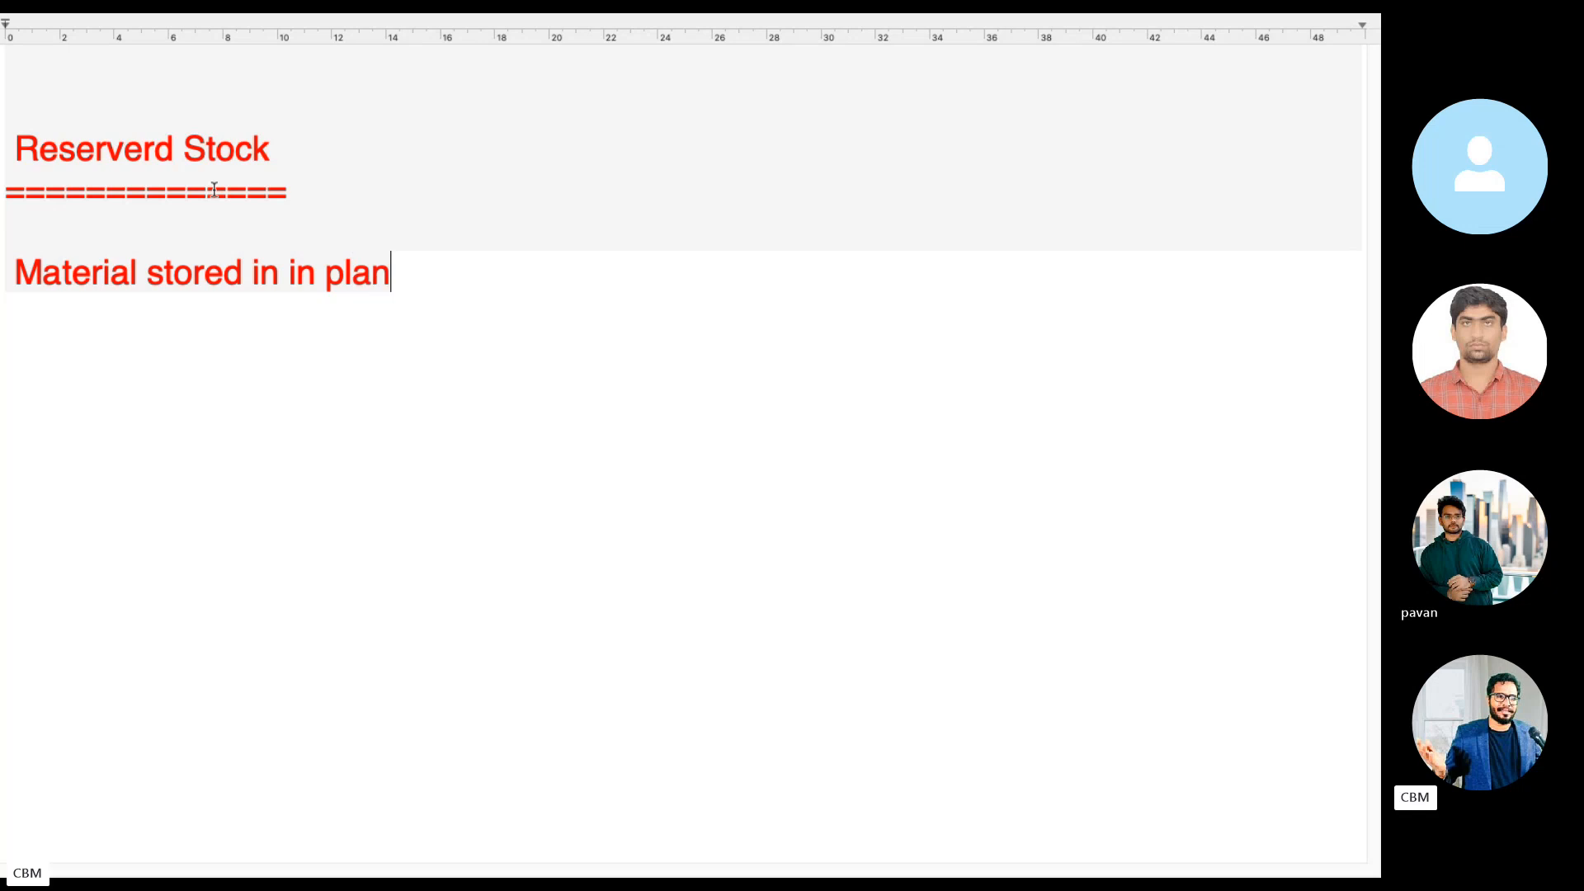
text(t or sto)
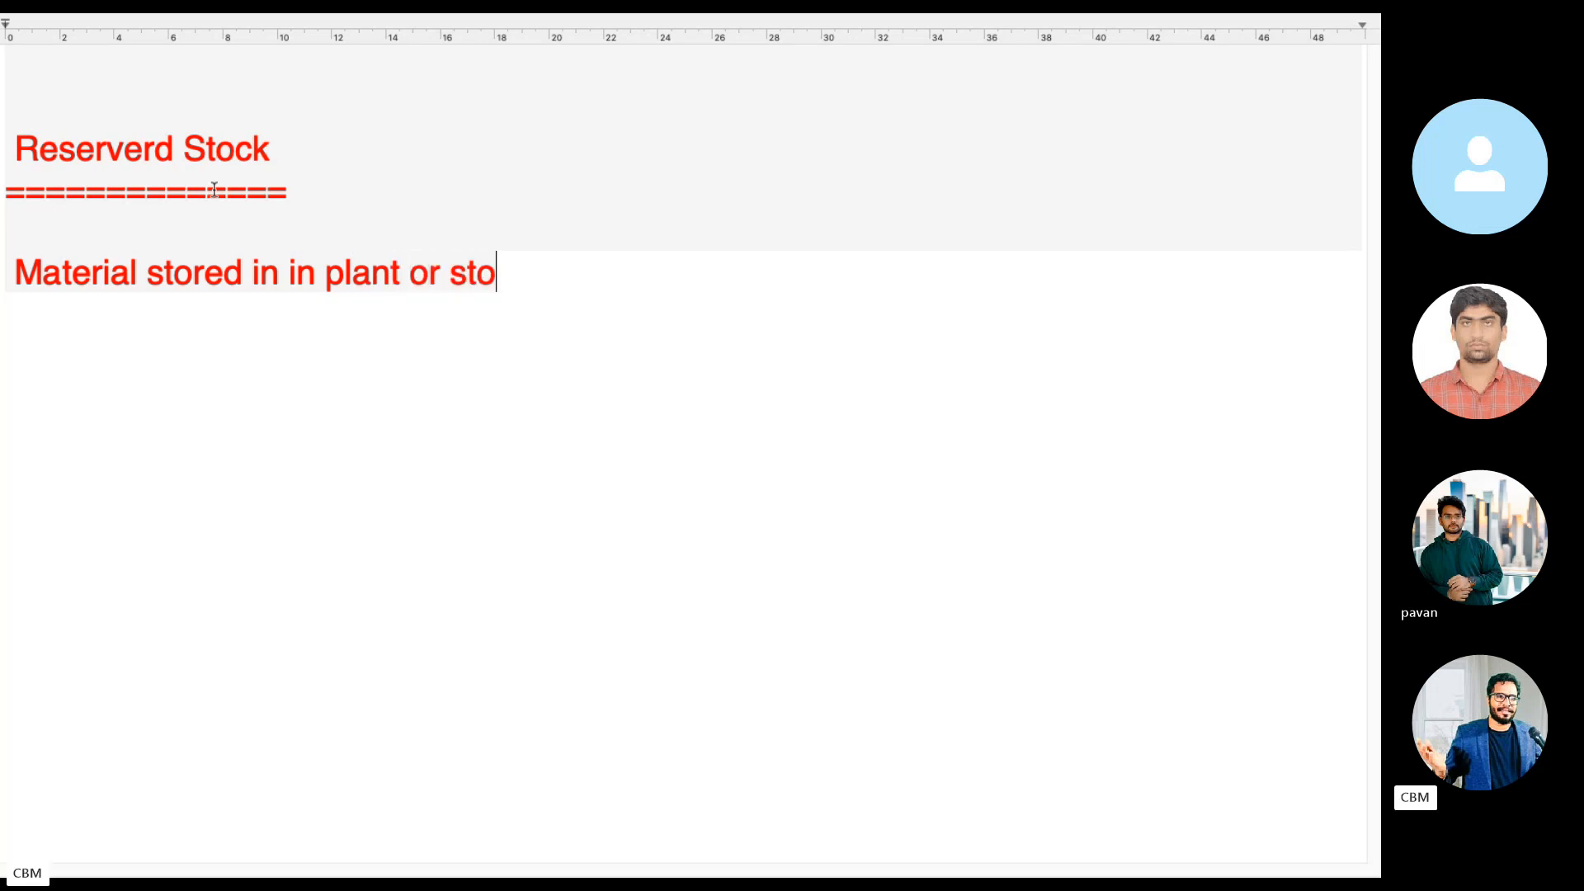
text(rage )
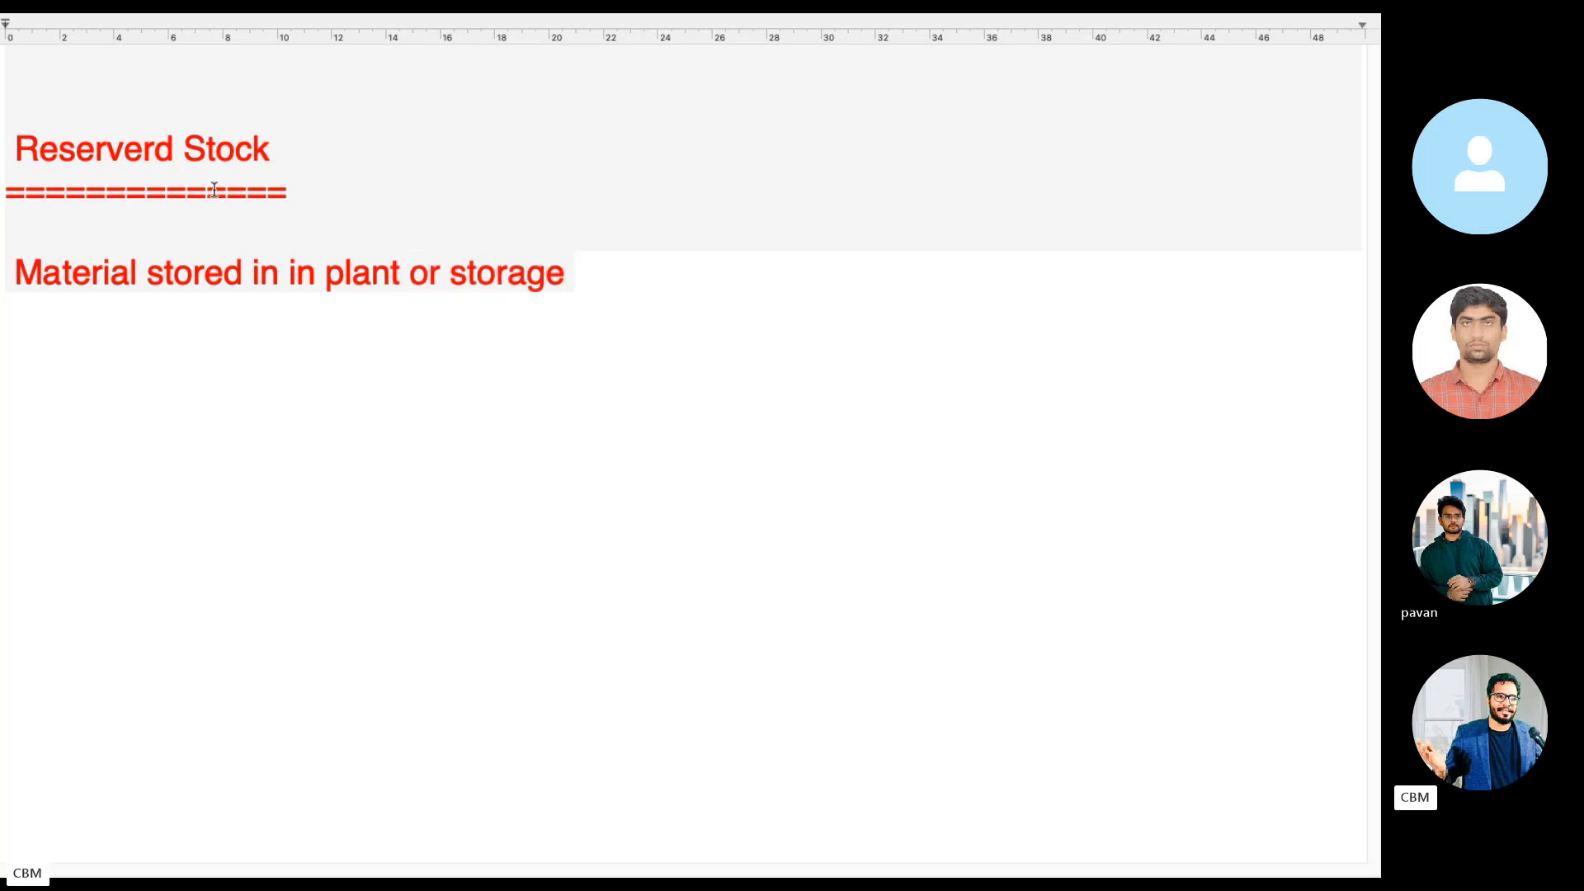
Complete the definition sentence with "that is designed for specific purpose.".
text(that )
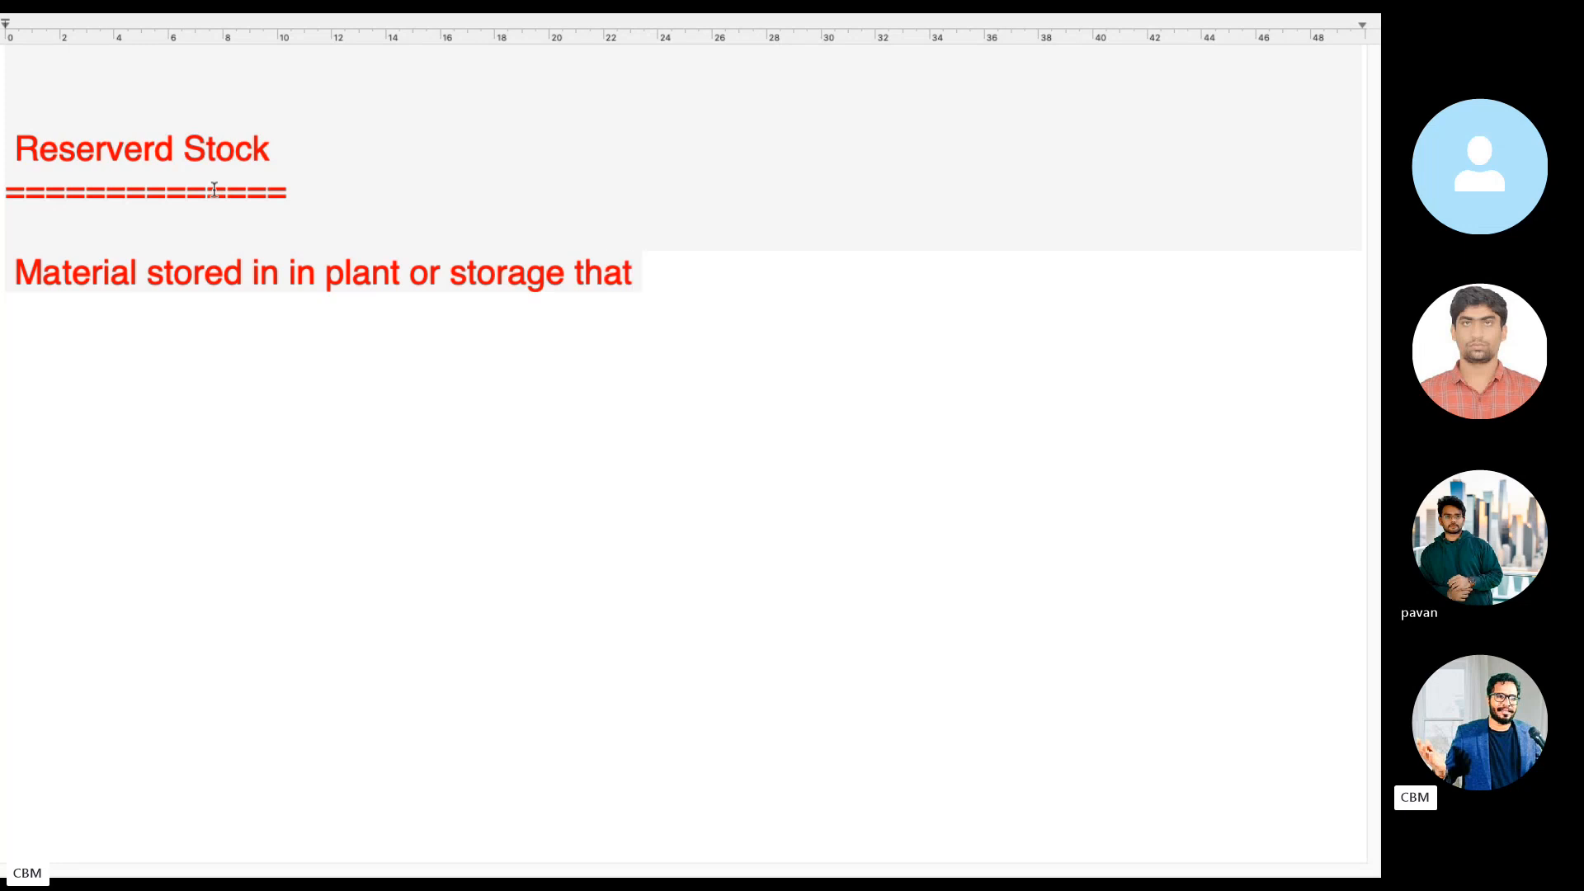
text(is des)
key(BackSpace)
text(desi)
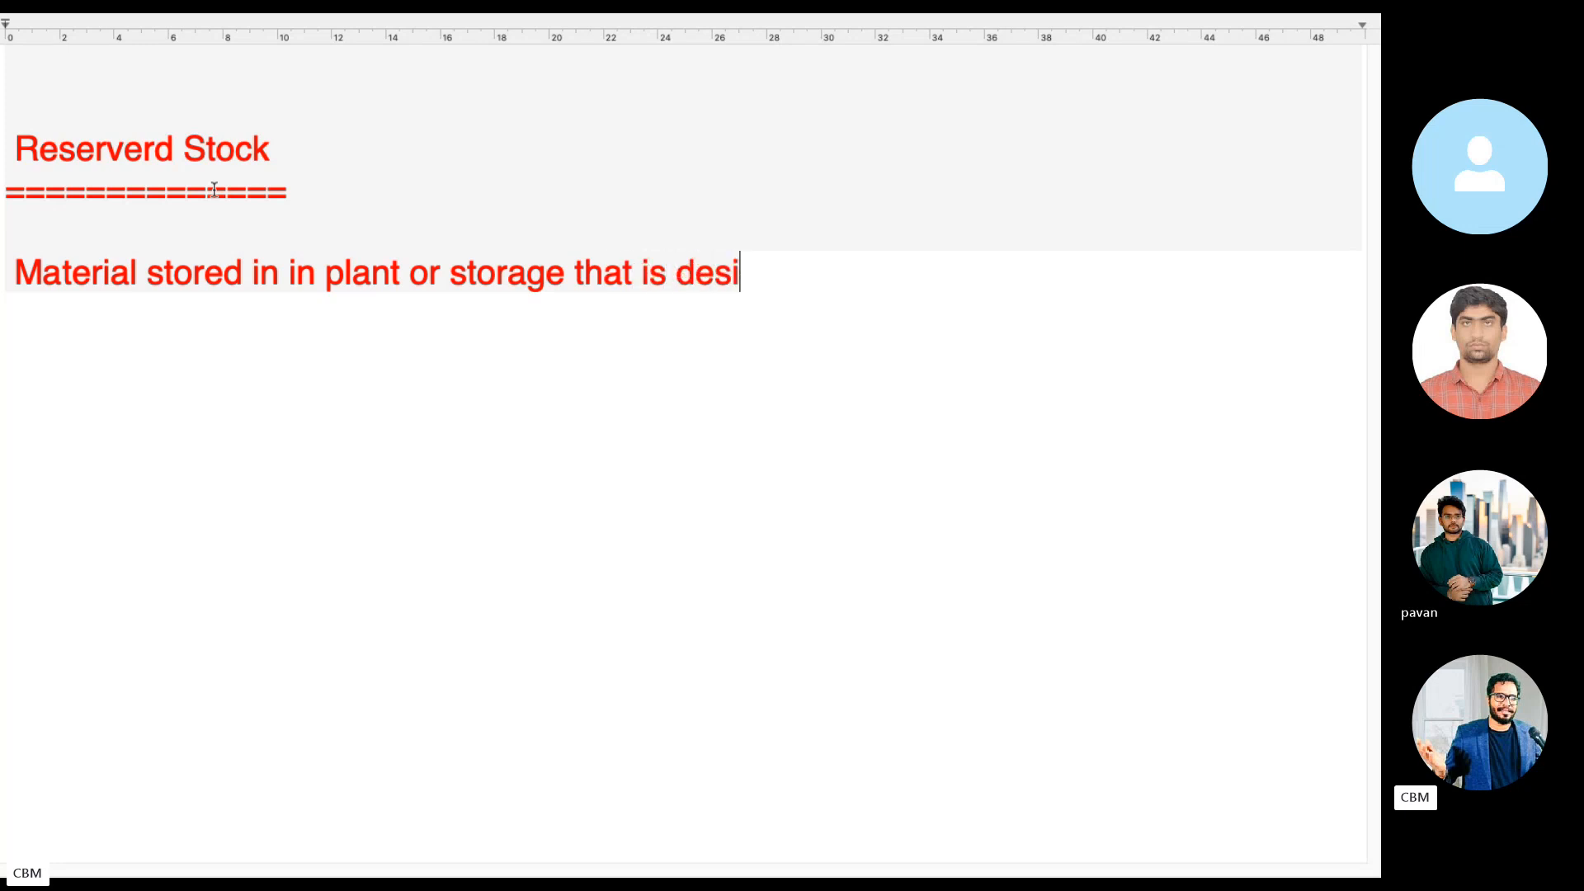
text(gned )
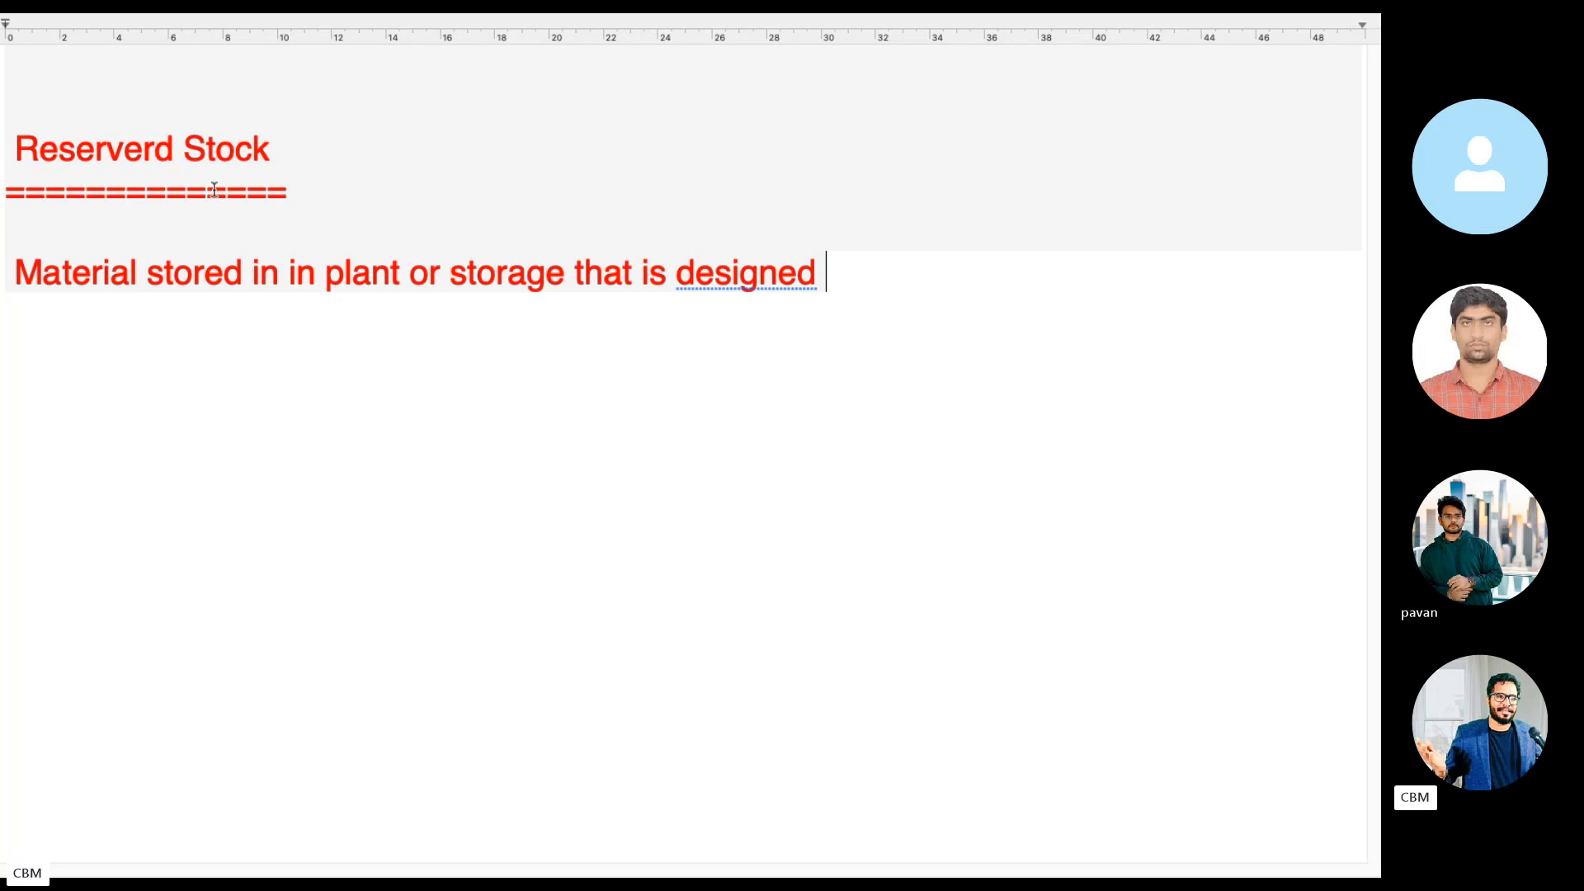
text(so m)
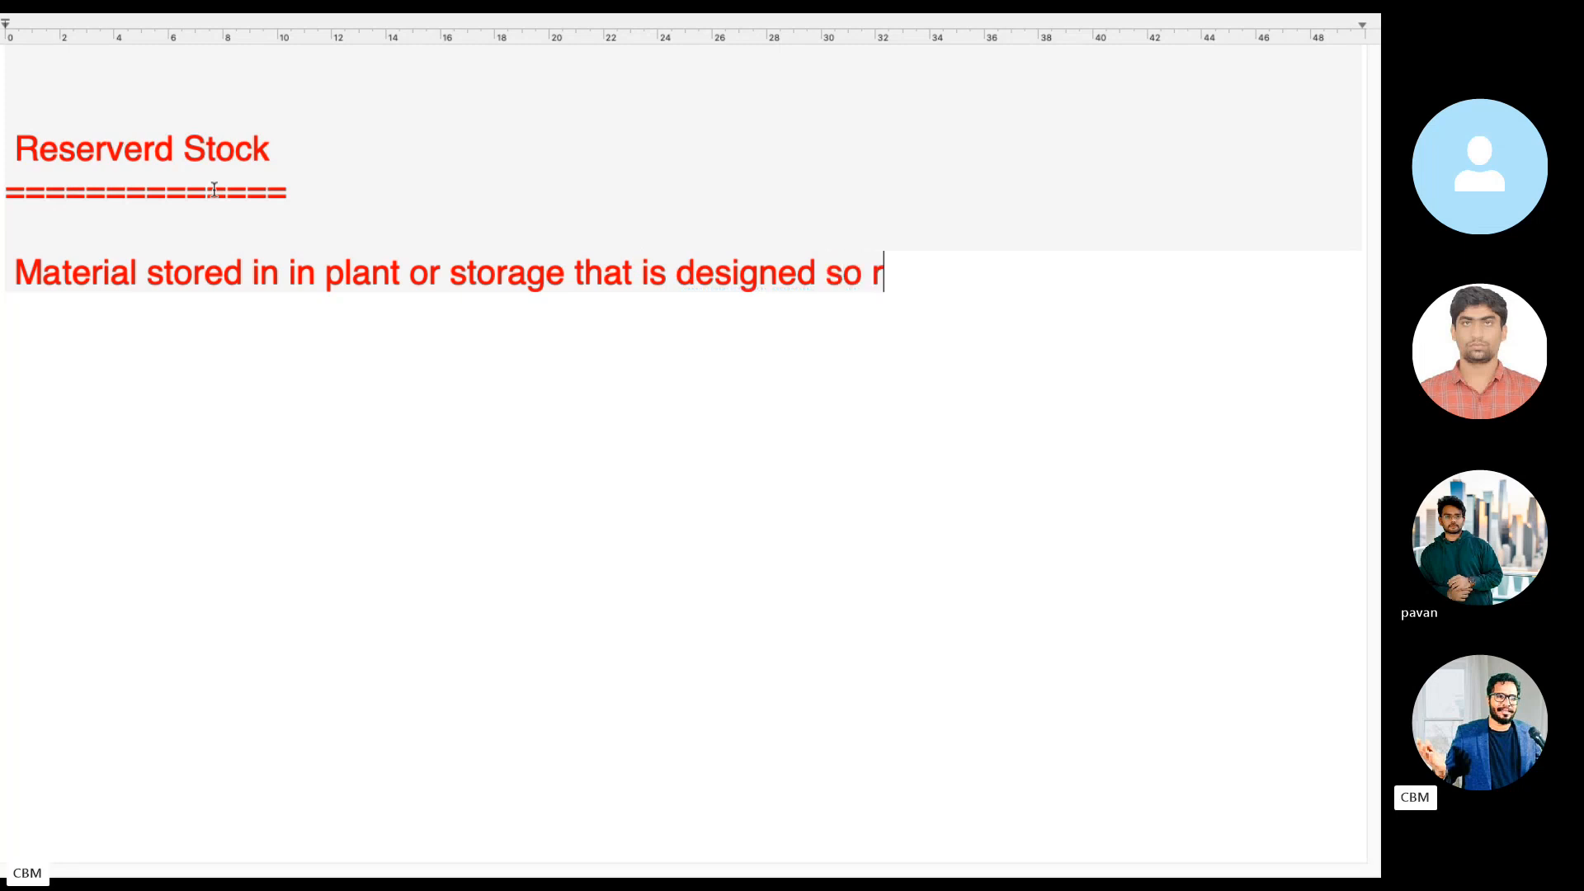
key(BackSpace)
key(BackSpace)
key(BackSpace)
key(BackSpace)
text(for spe)
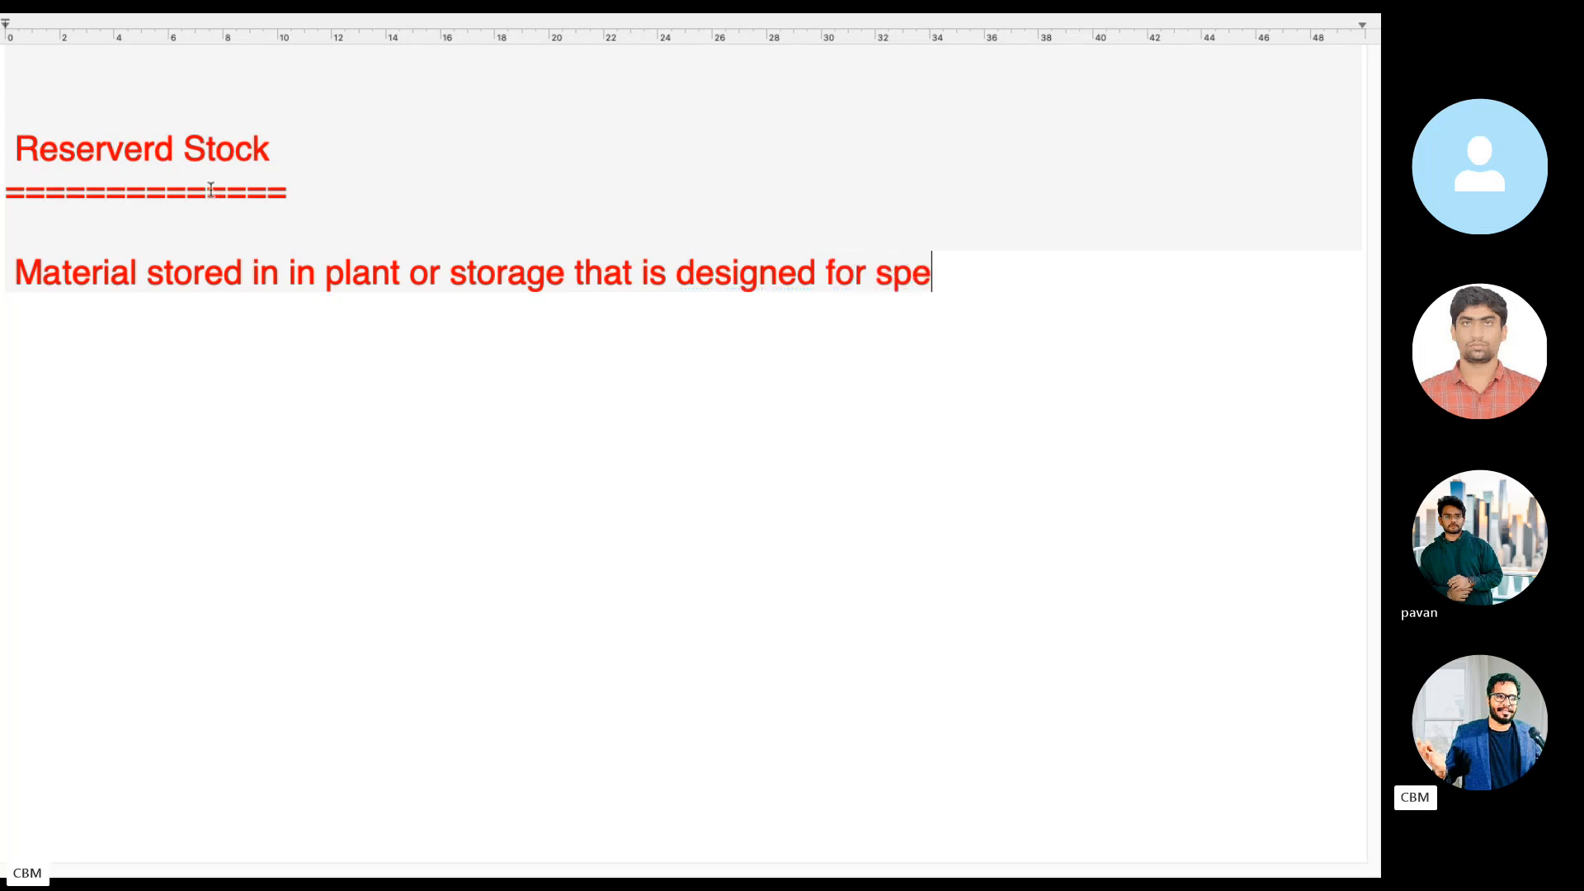
text(cific pur)
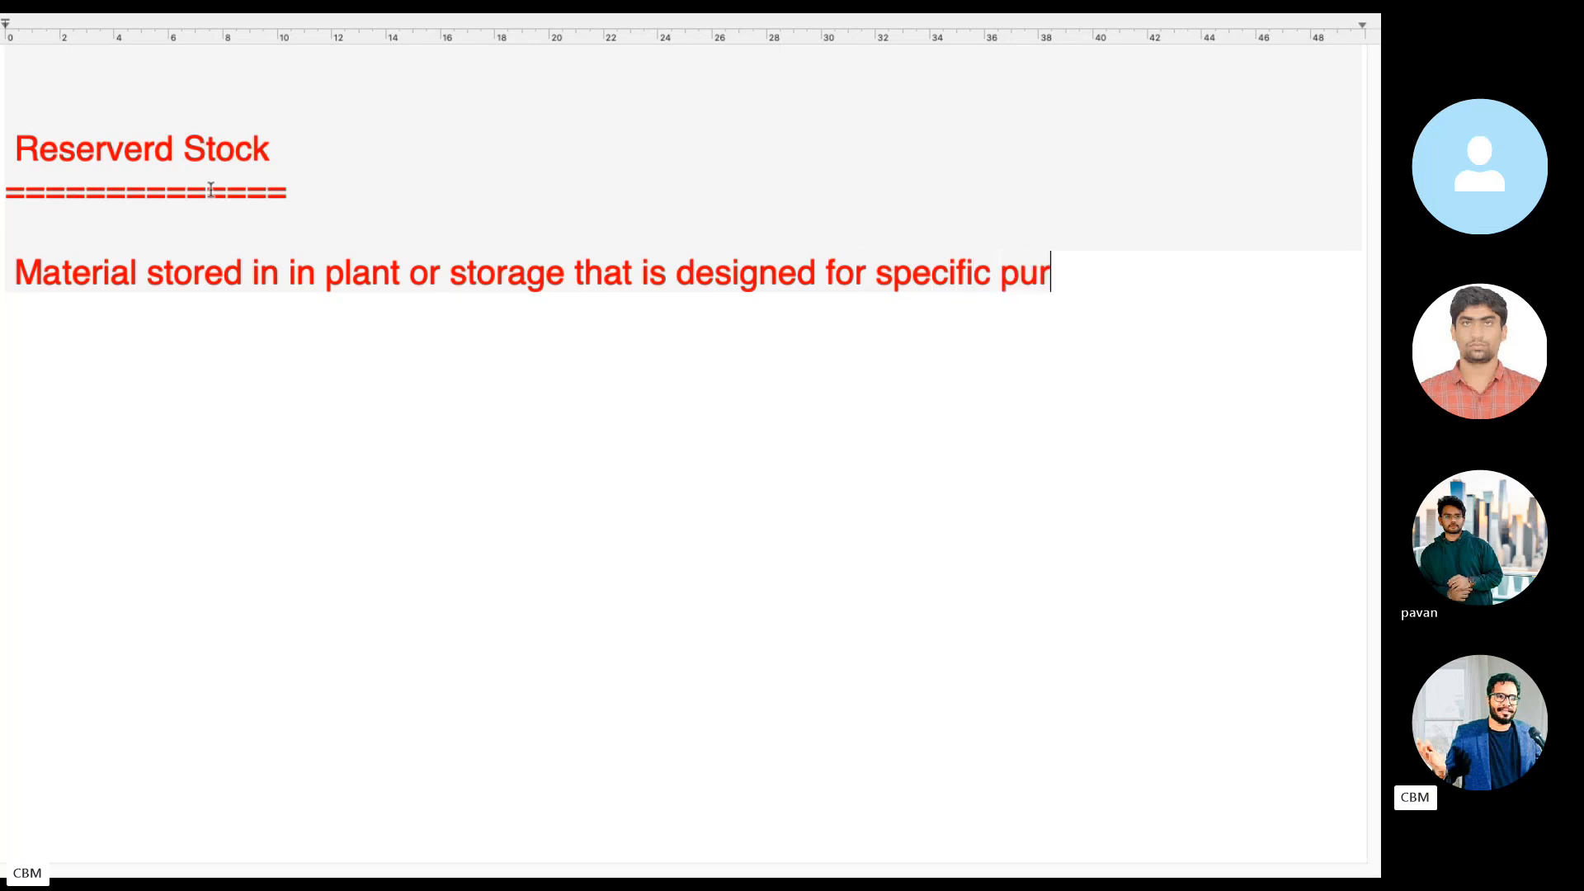
text(pose.)
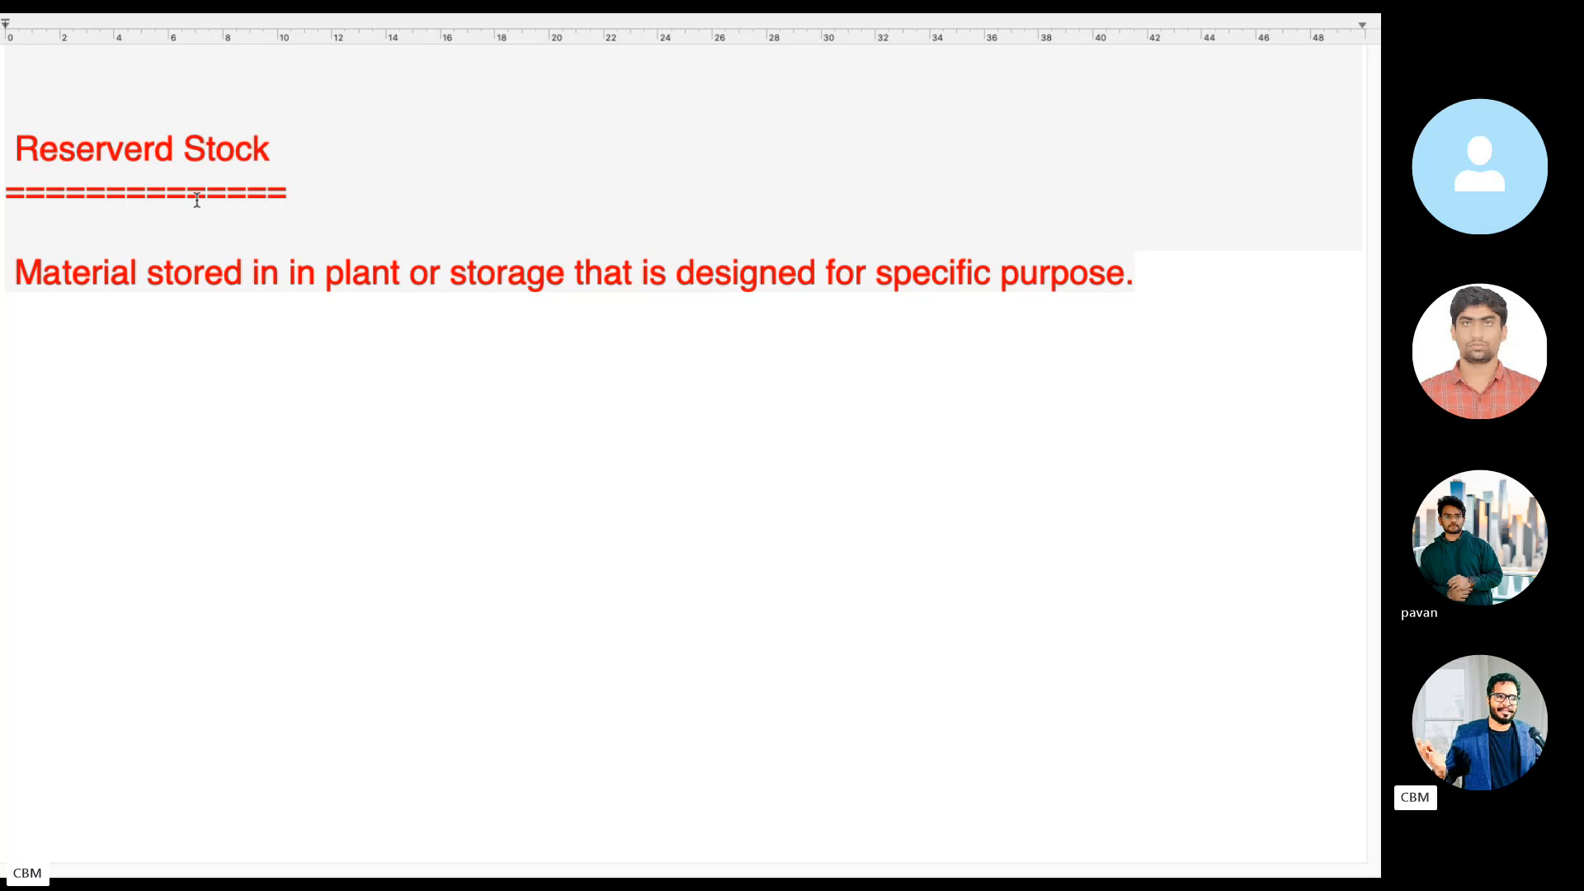
Add the line "Create T Code—MB21" below the definition, separated by a blank line.
key(Return)
key(Return)
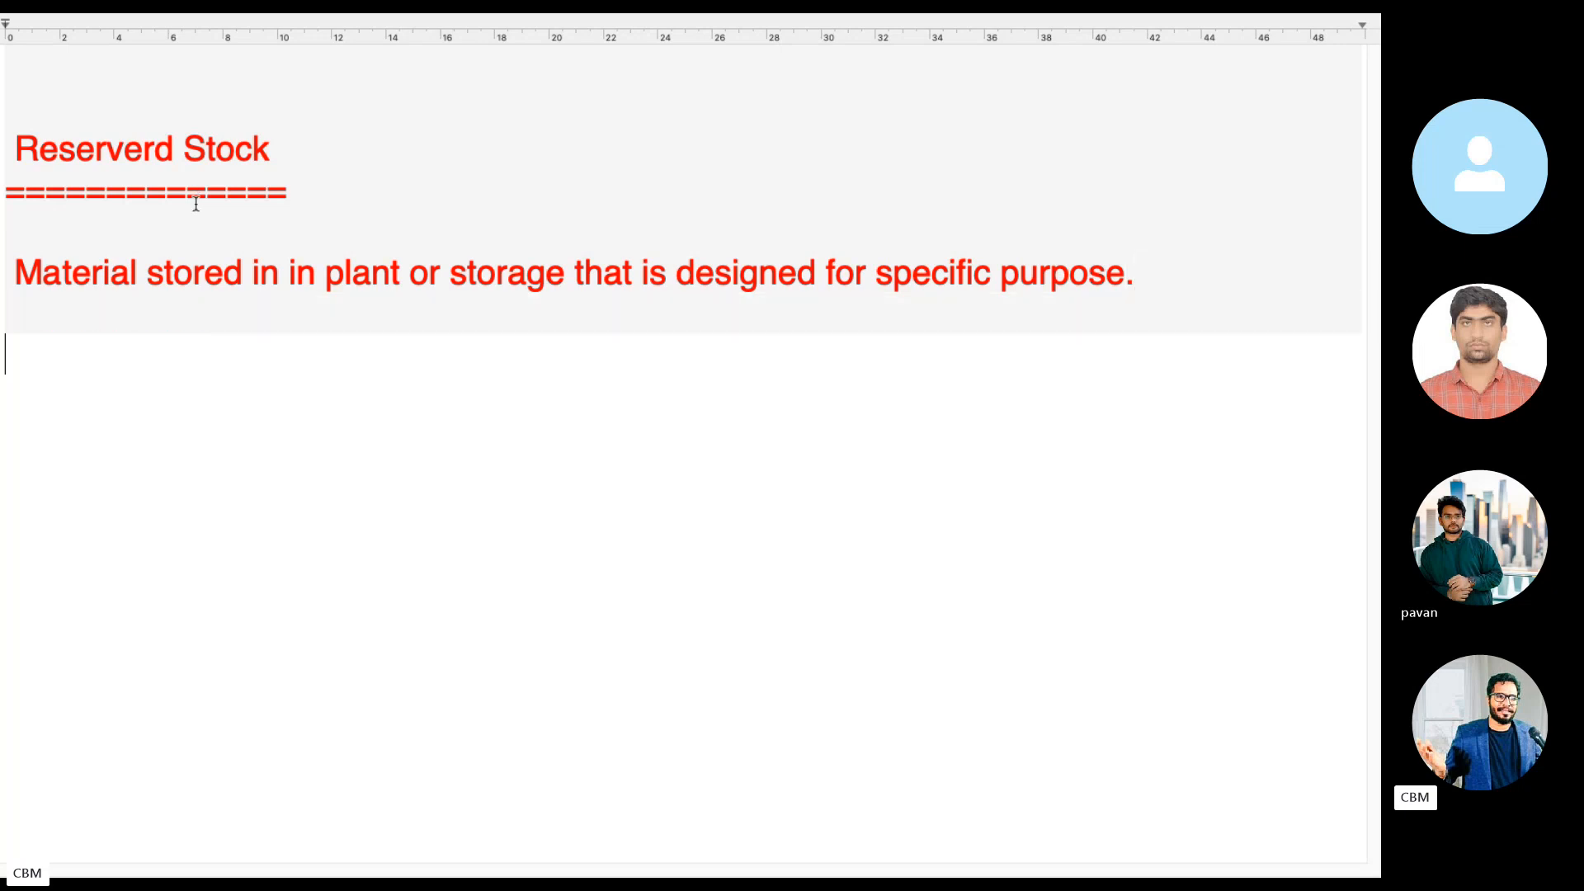
text(Create )
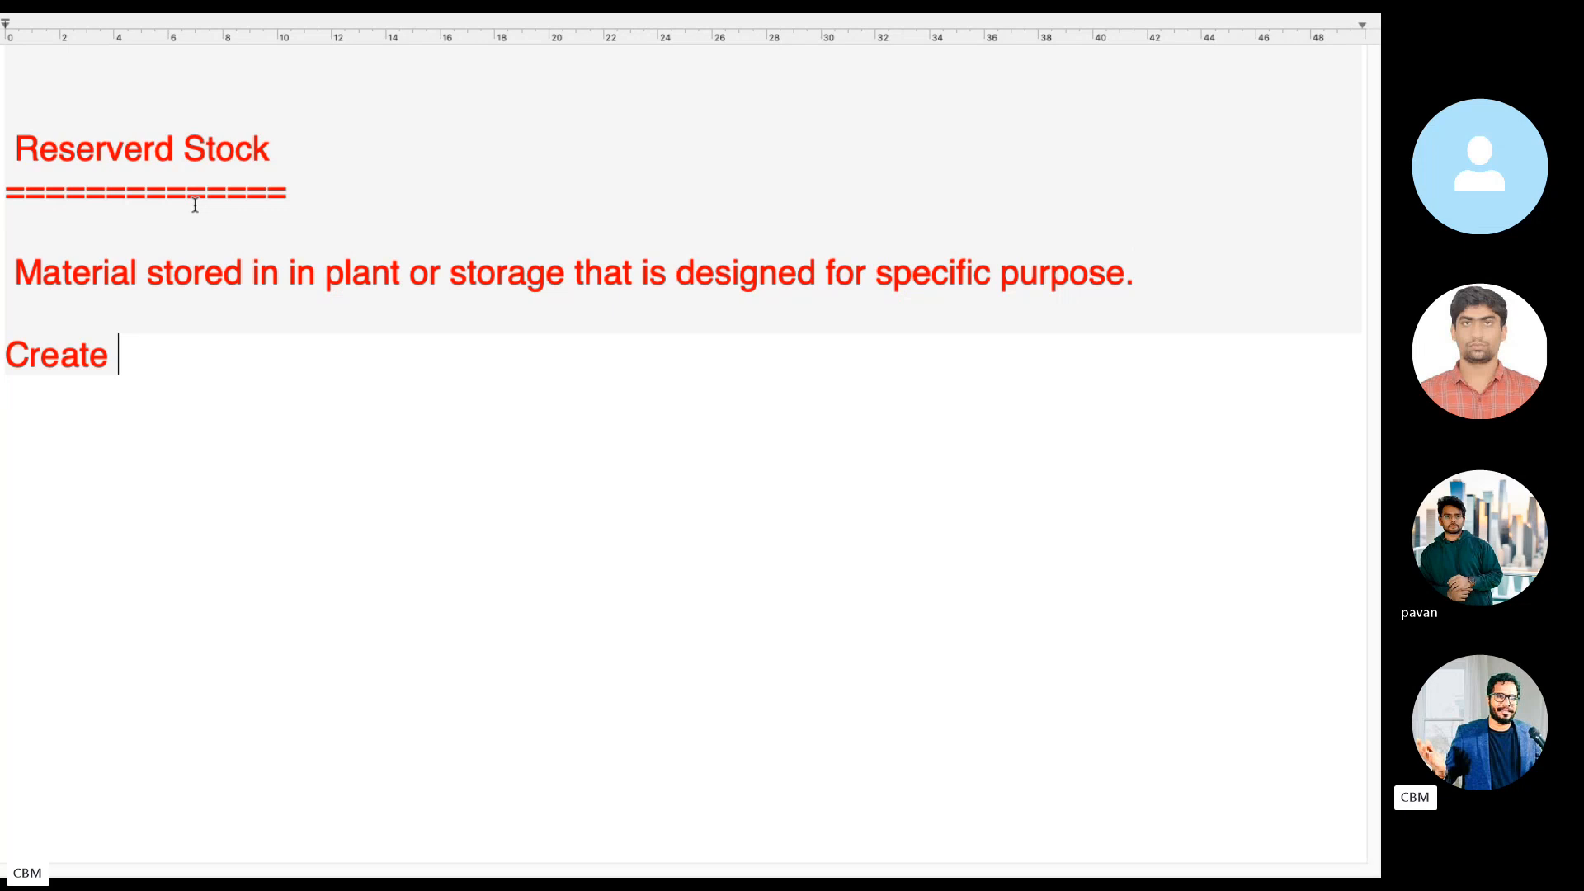
text(T Code)
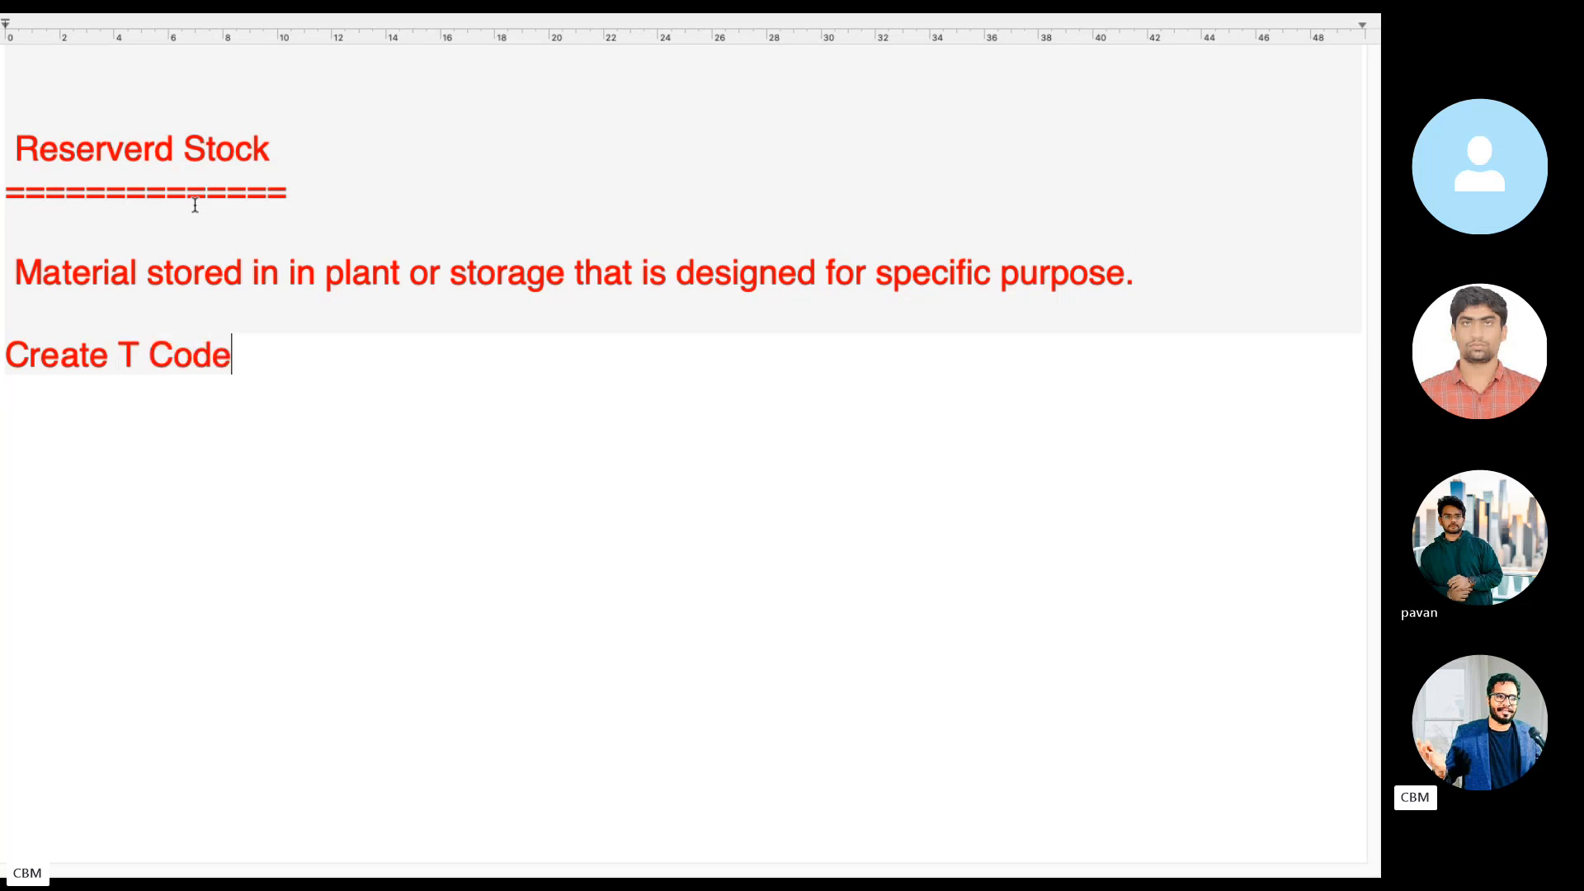
text(--ME12)
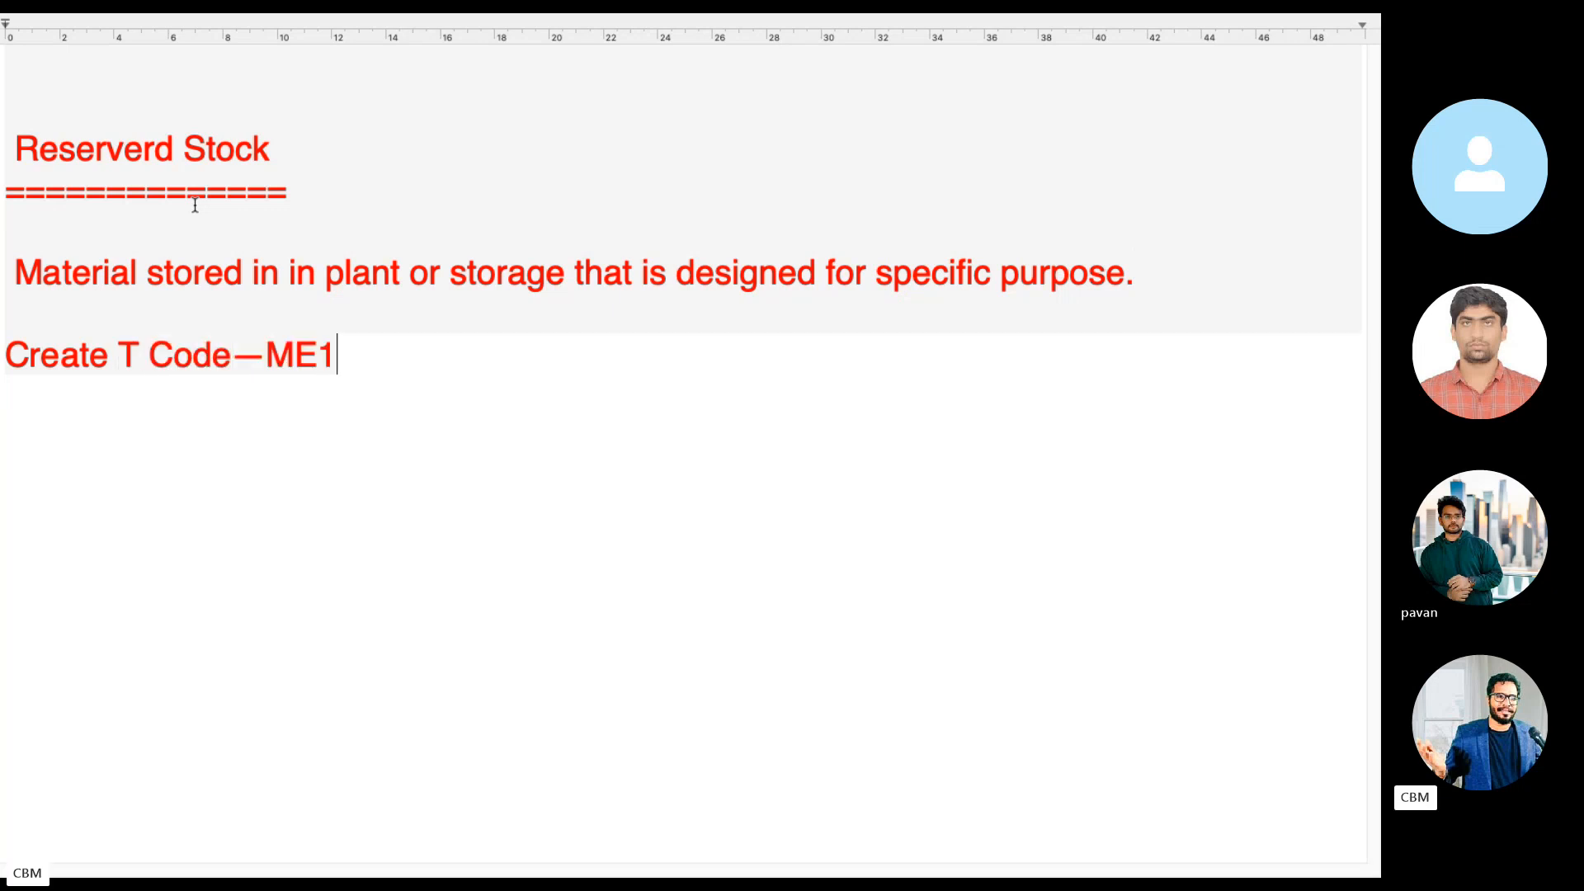
key(BackSpace)
key(BackSpace)
text(21)
key(BackSpace)
key(BackSpace)
key(BackSpace)
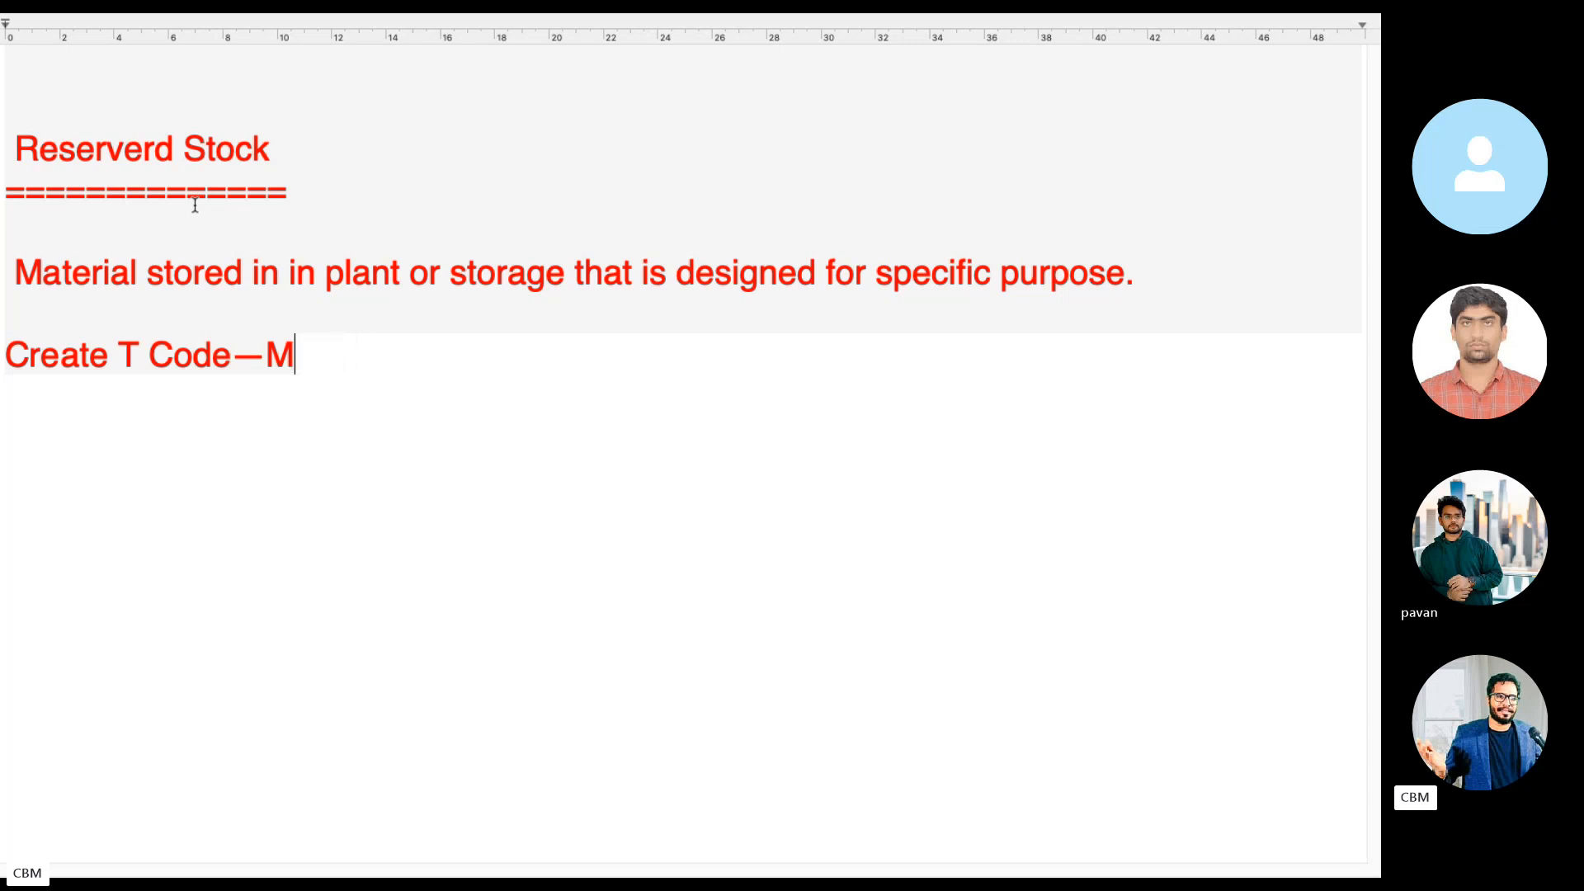
text(B21)
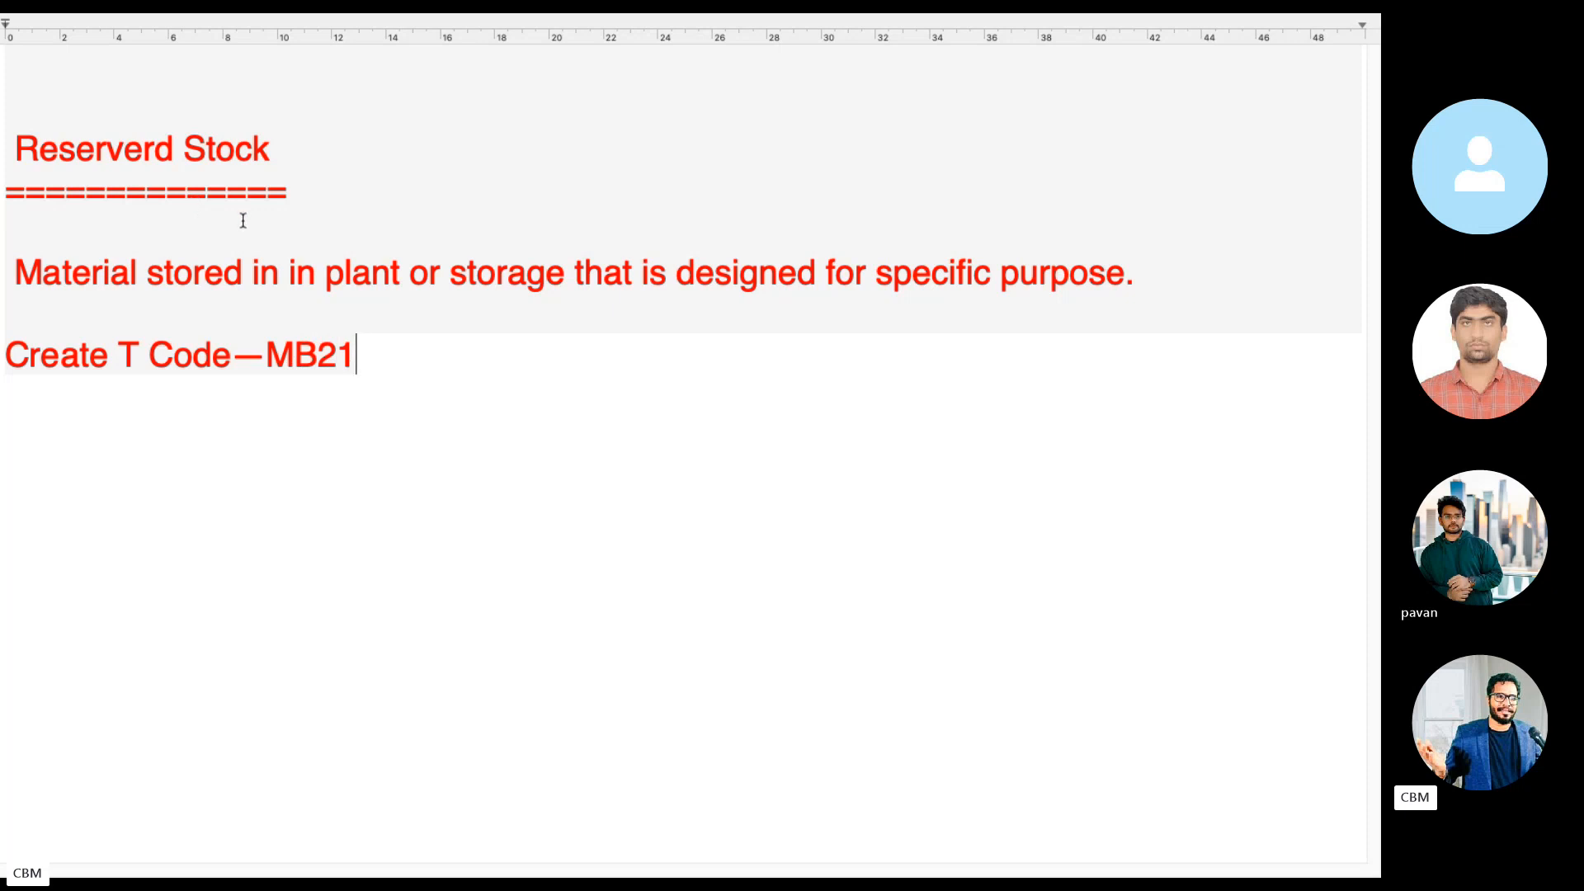
Switch from the note to the SAP Easy Access session in Microsoft Remote Desktop.
key(ctrl+Left)
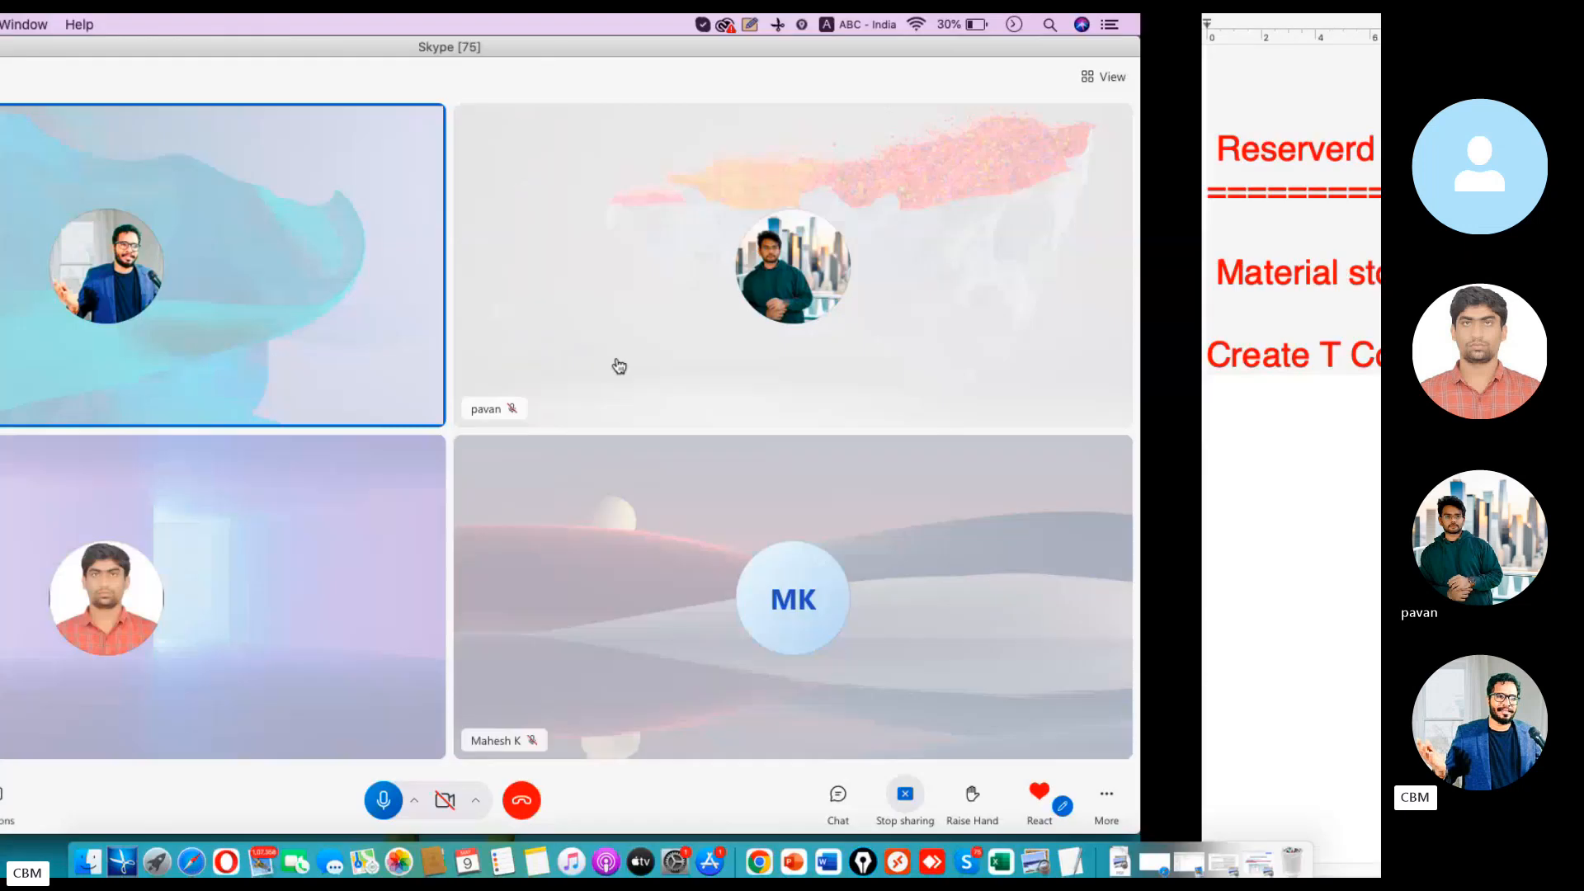
click(896, 829)
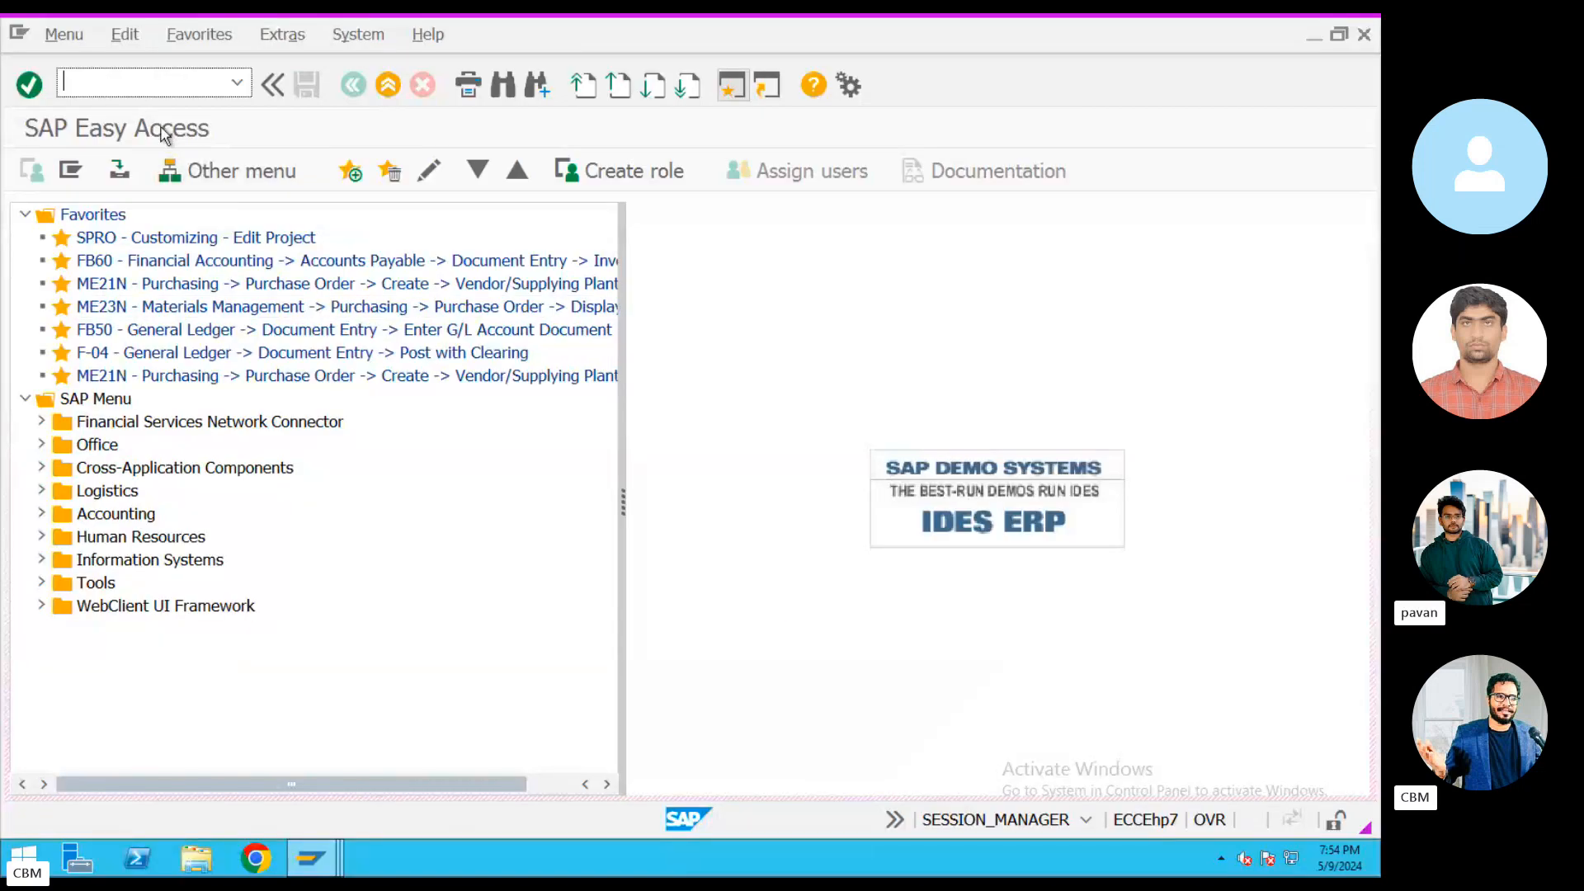
key(ctrl+Left)
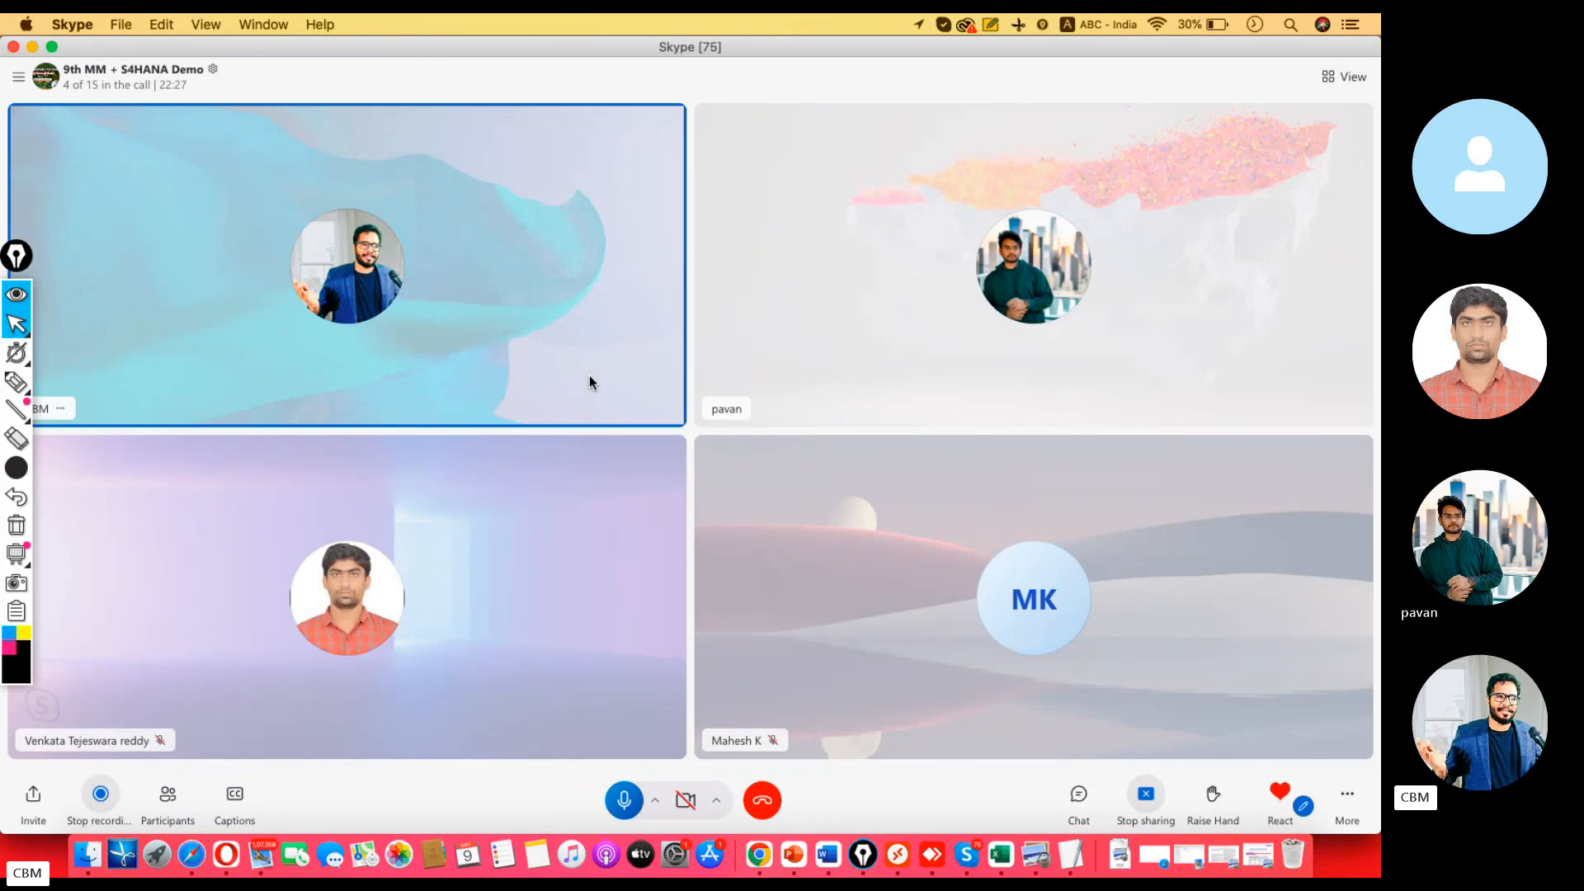
click(897, 854)
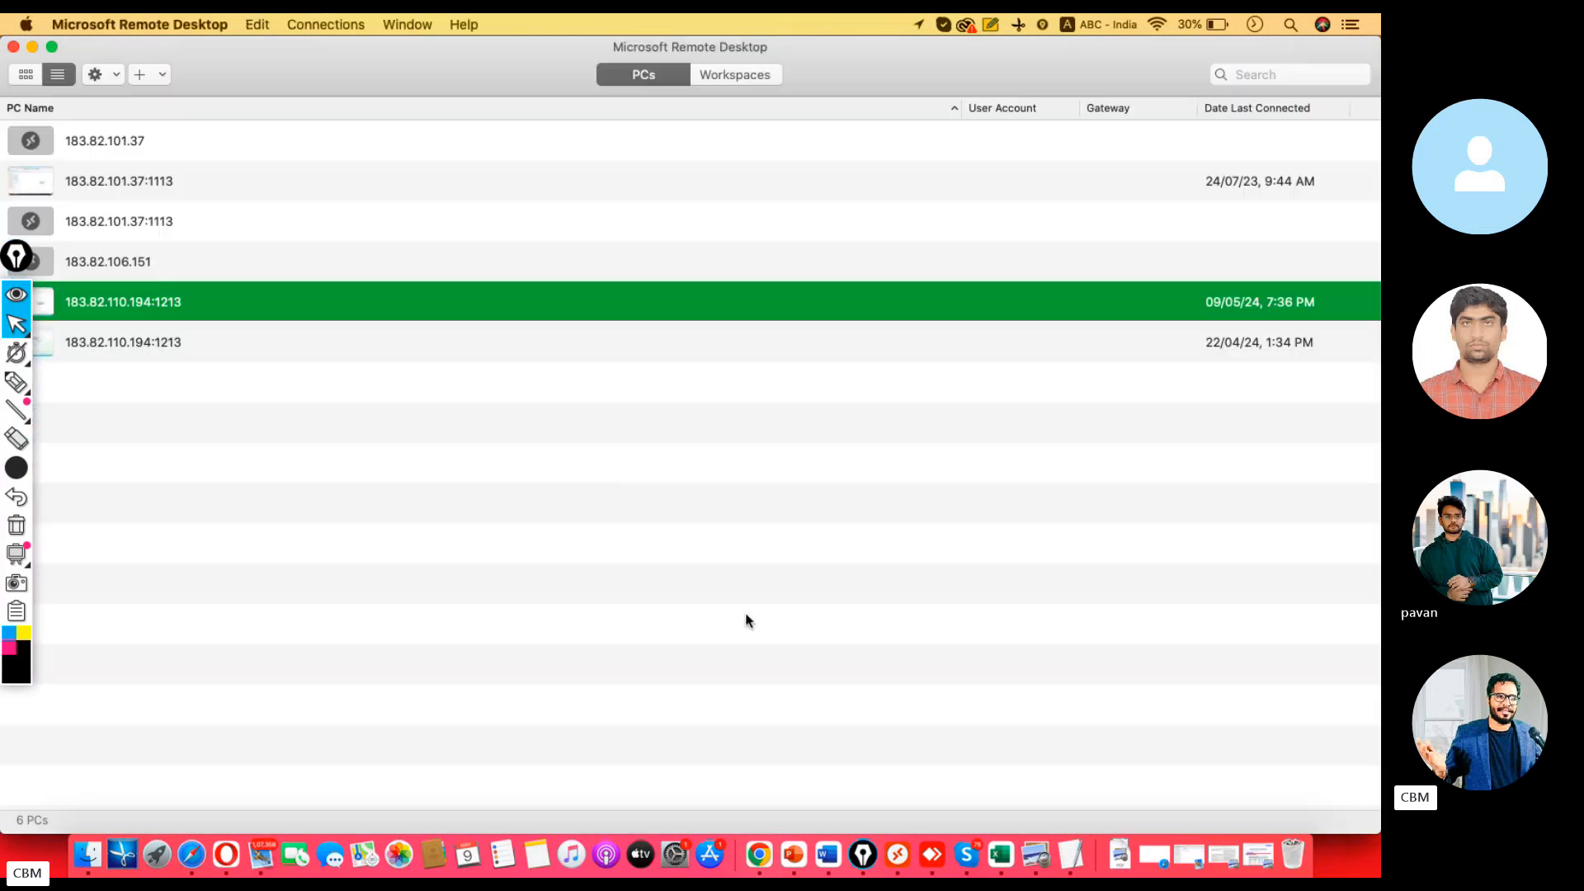
click(897, 843)
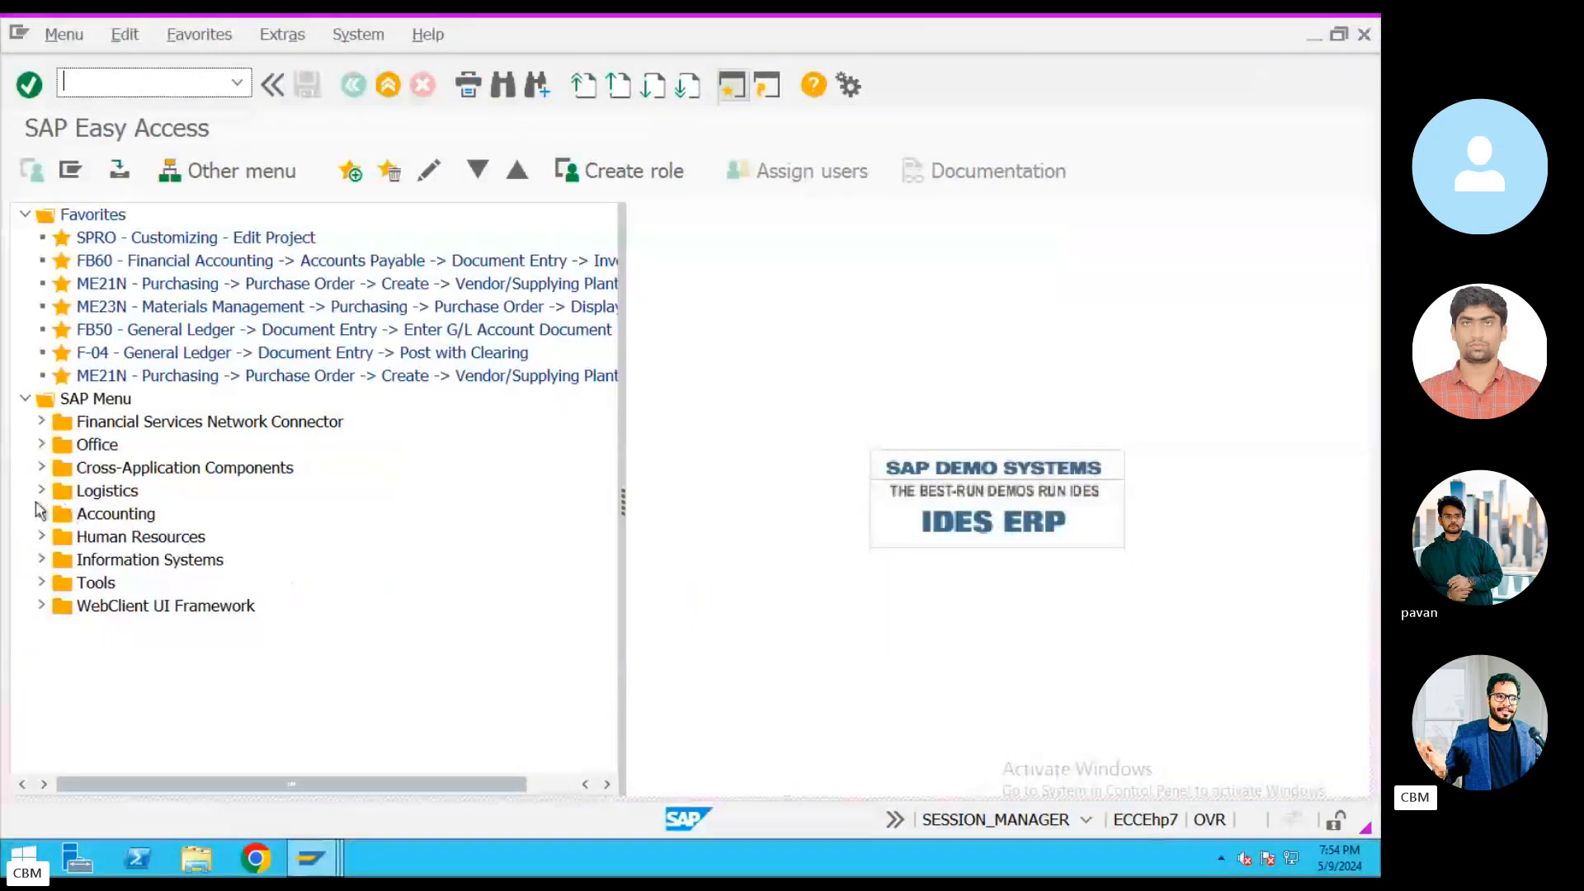
Browse the SAP Menu through Logistics and Materials Management to examine the Inventory Management folders, including Reservation, Material Document and Goods Movement.
click(41, 490)
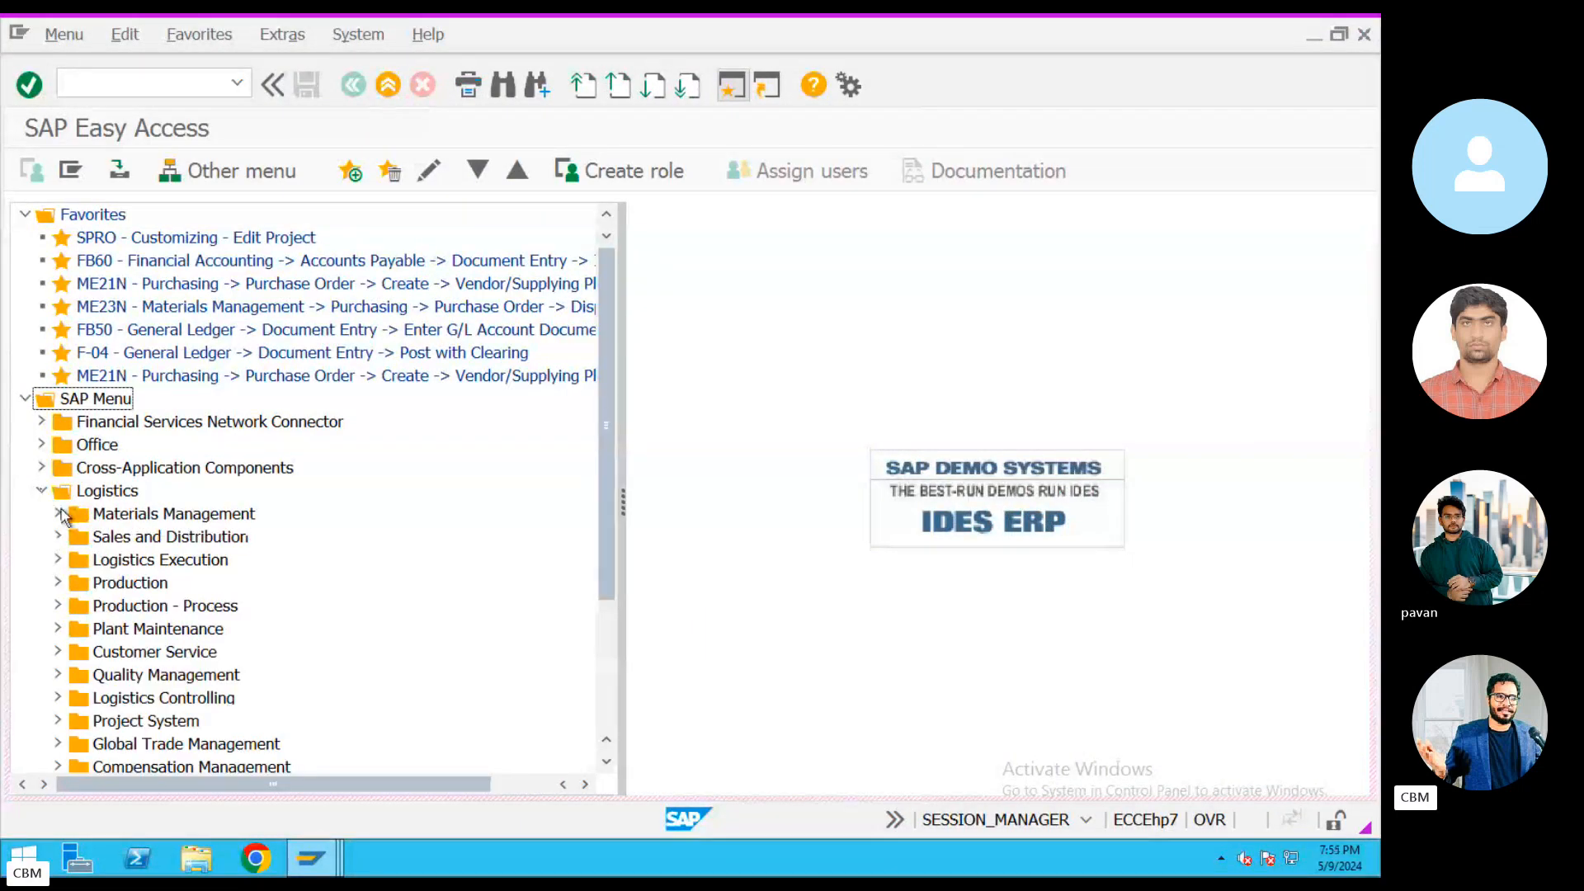
click(59, 513)
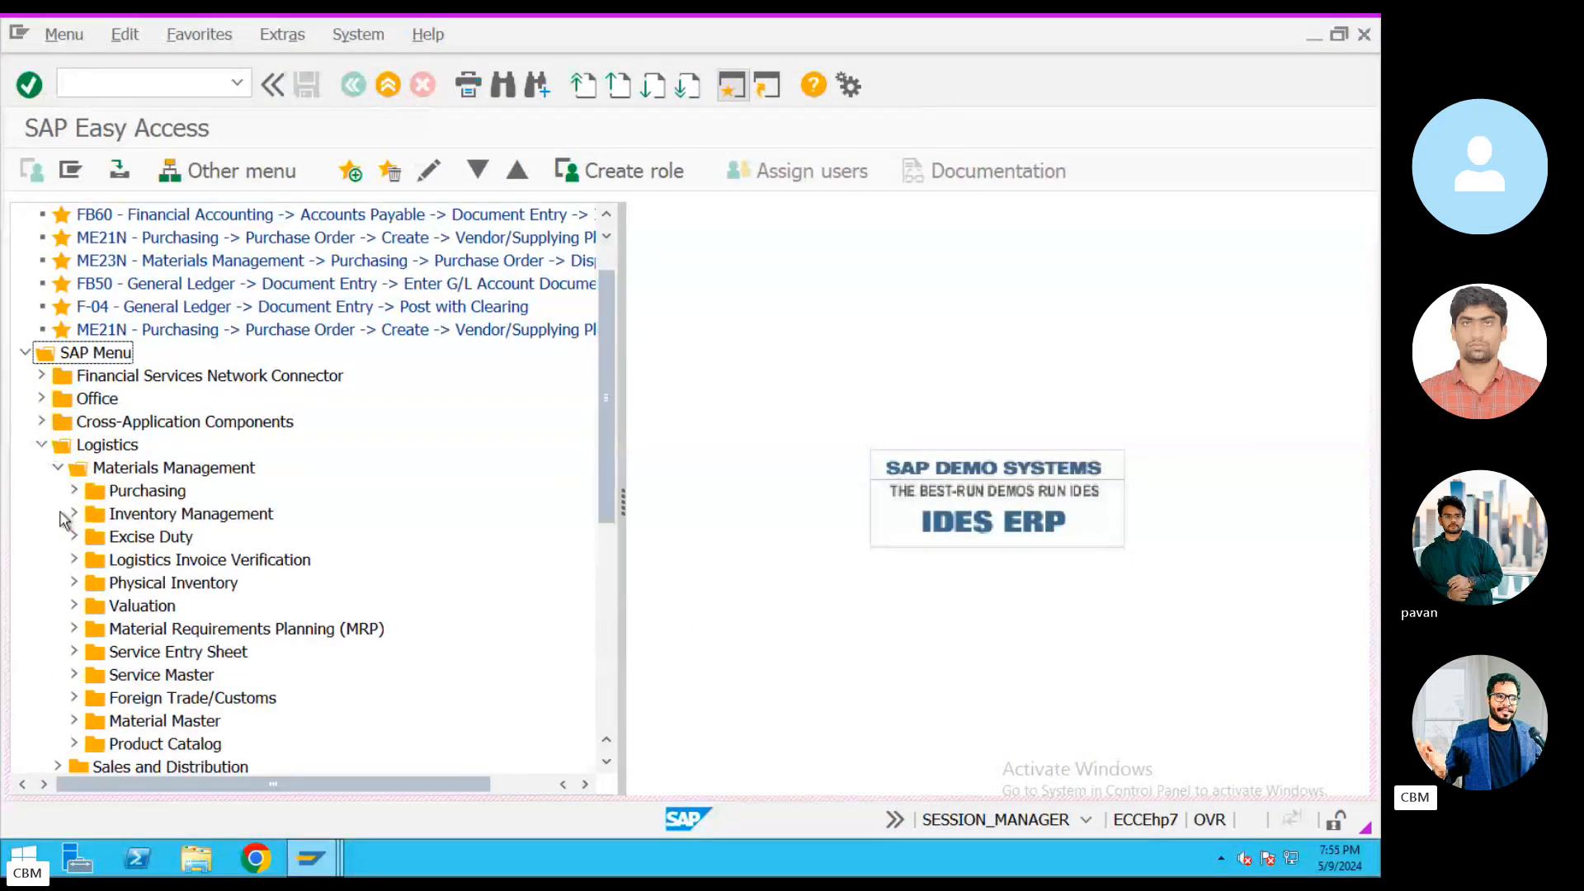
click(141, 523)
click(75, 516)
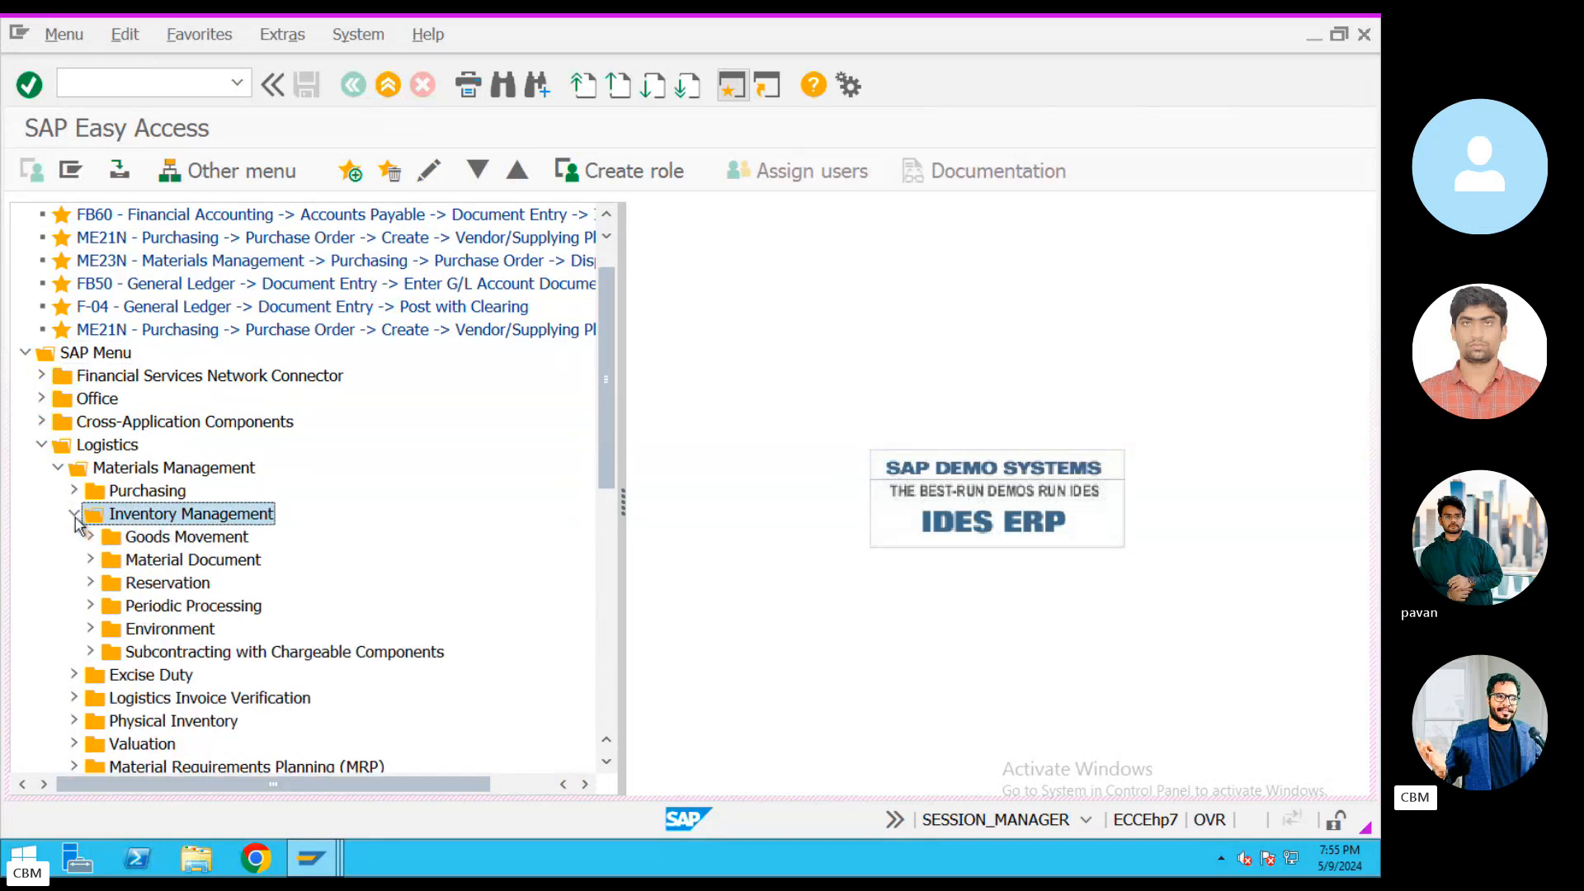
click(170, 584)
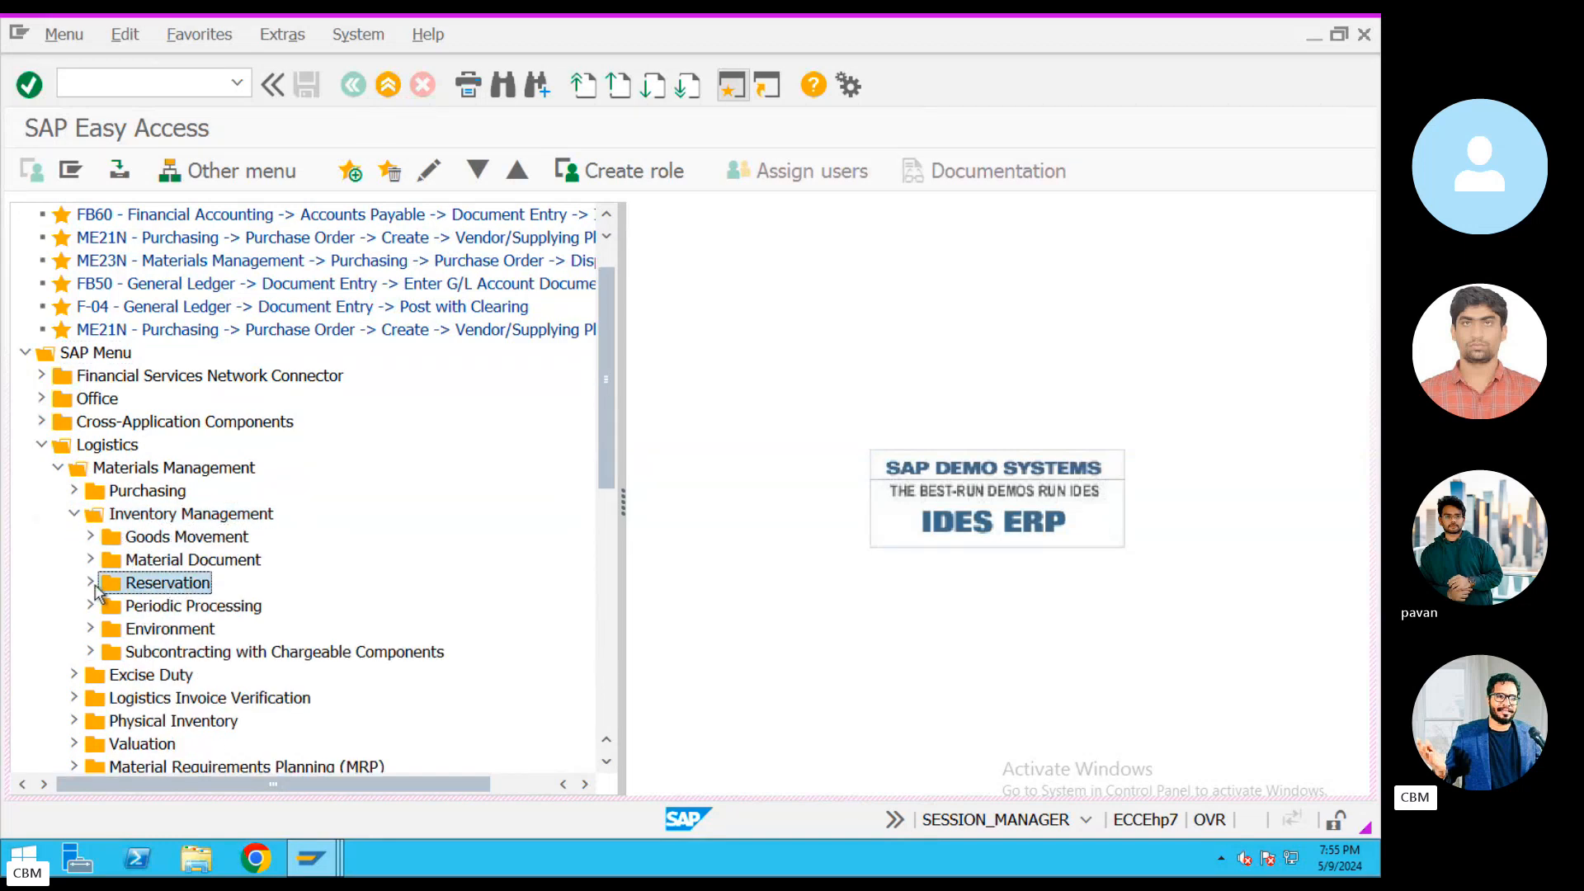
click(149, 567)
click(150, 541)
click(75, 513)
Run transaction MM60 to list the materials of plant KIA and select the Sales Material entry.
click(149, 82)
text(MB)
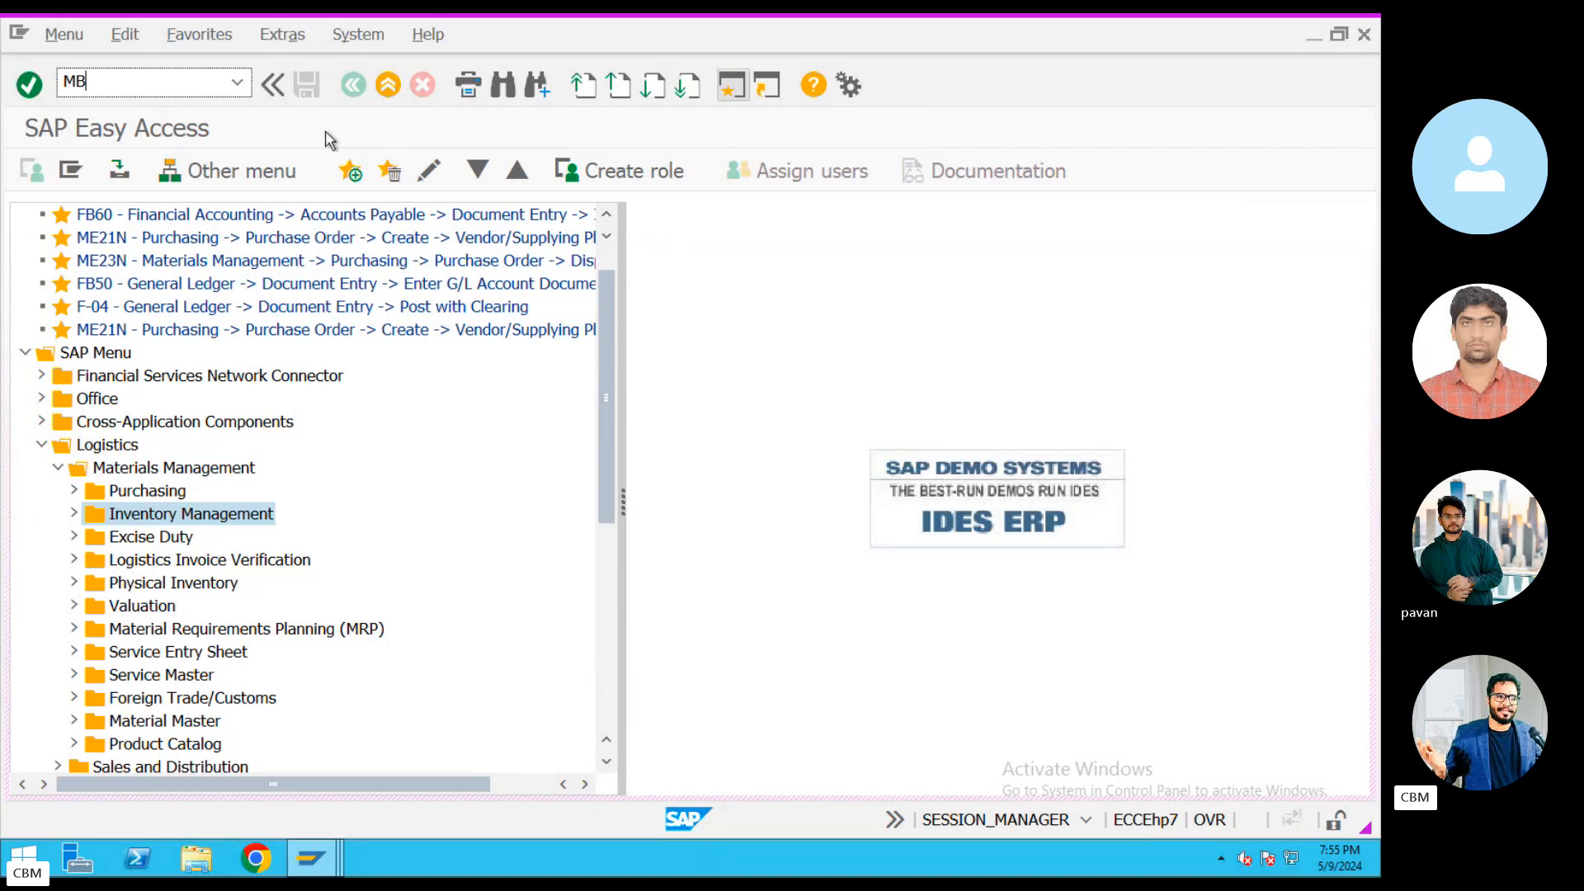
key(BackSpace)
text(M60)
key(Return)
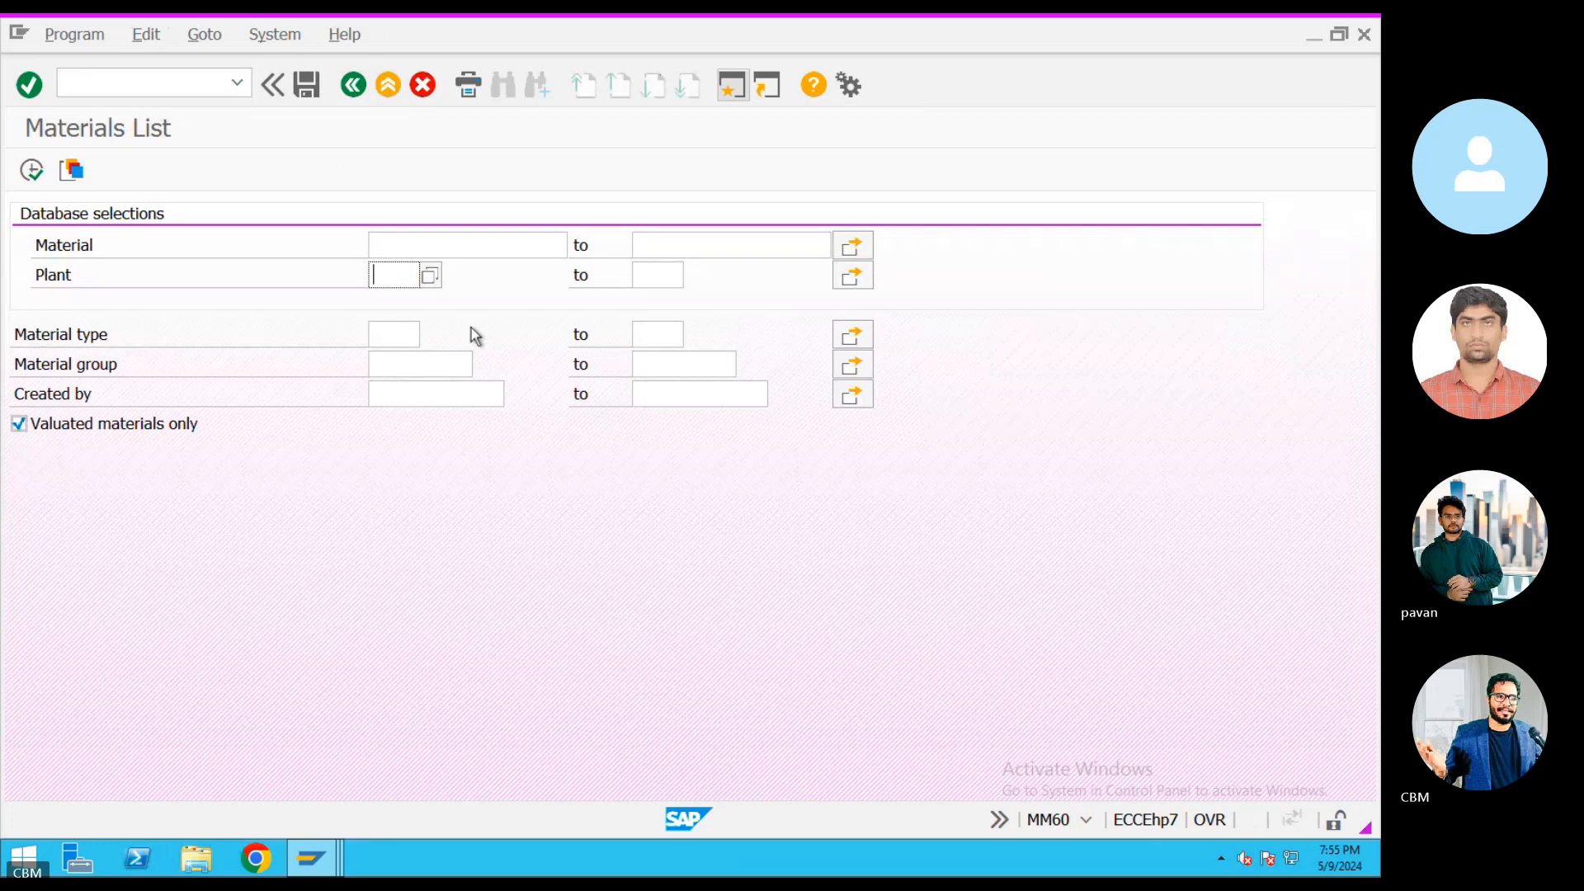
text(KIA)
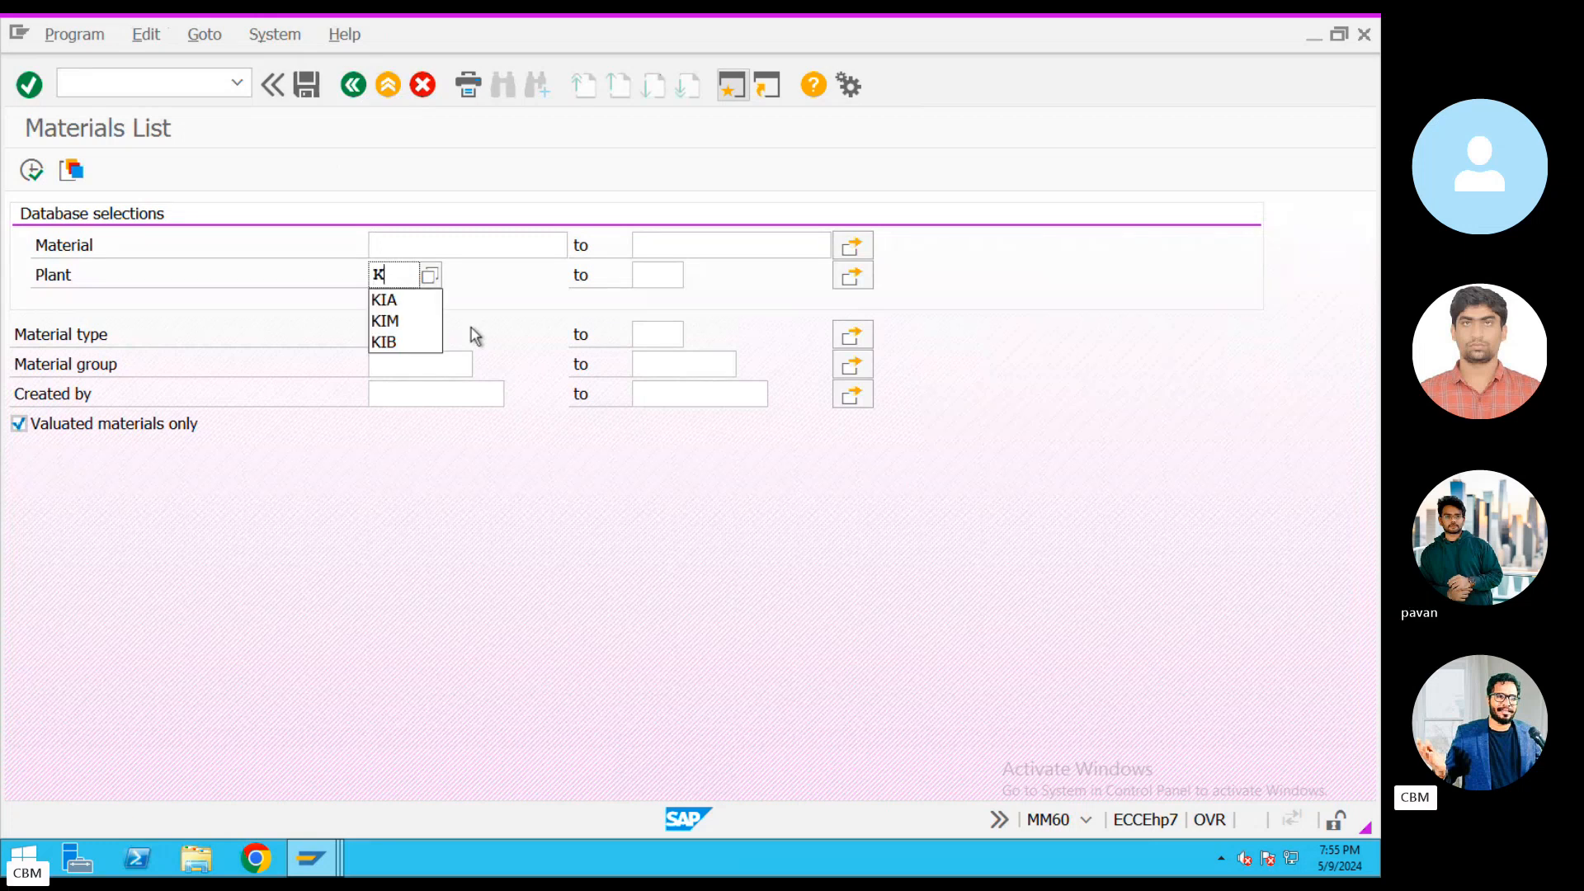
click(51, 173)
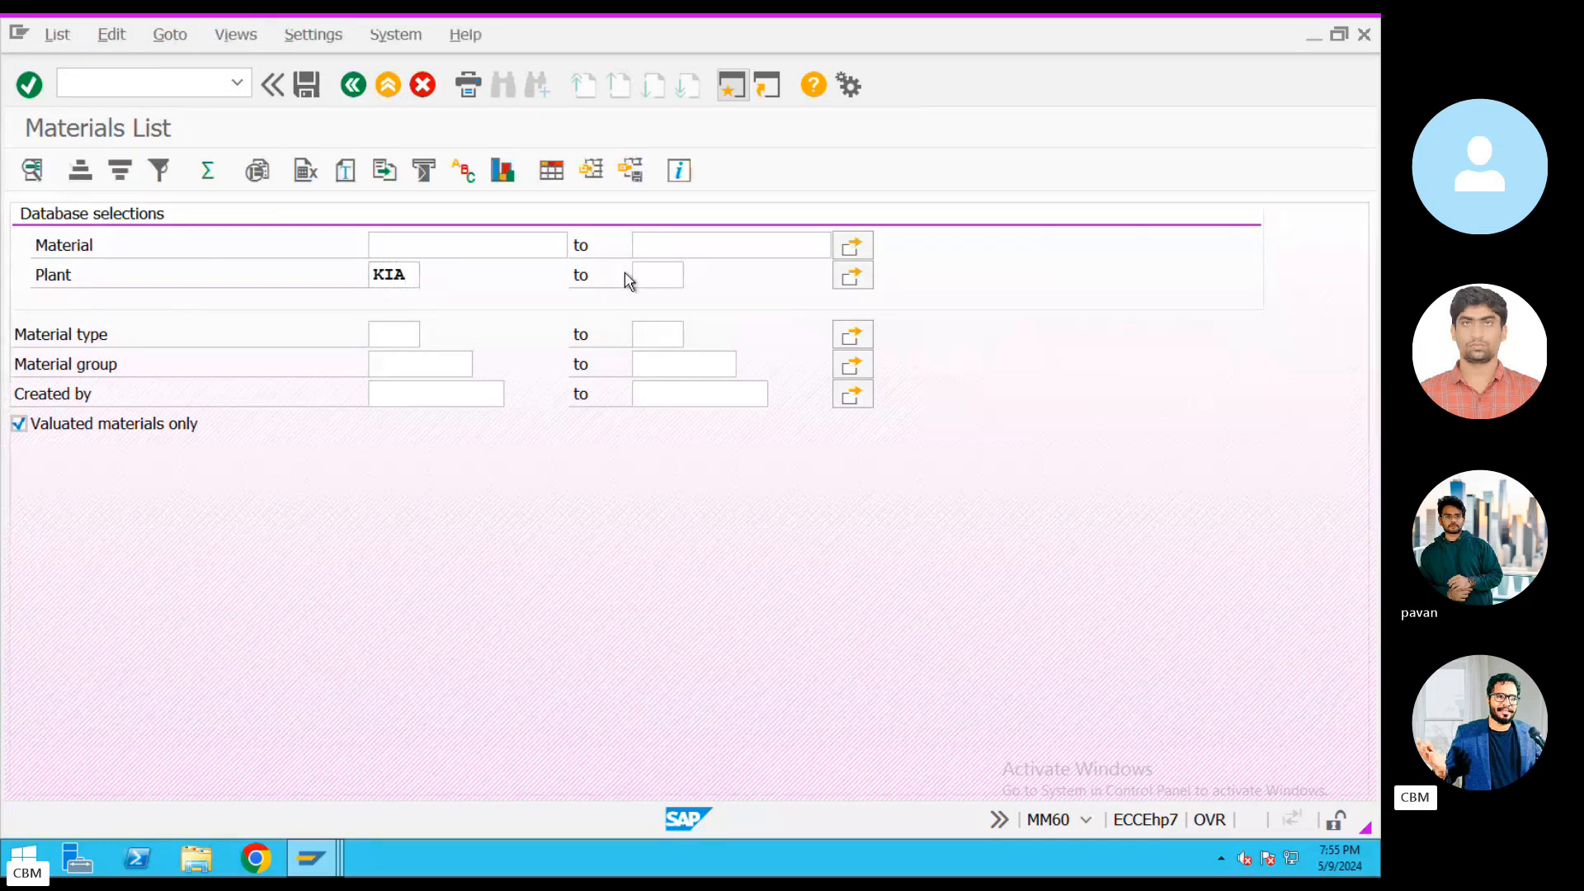
click(350, 367)
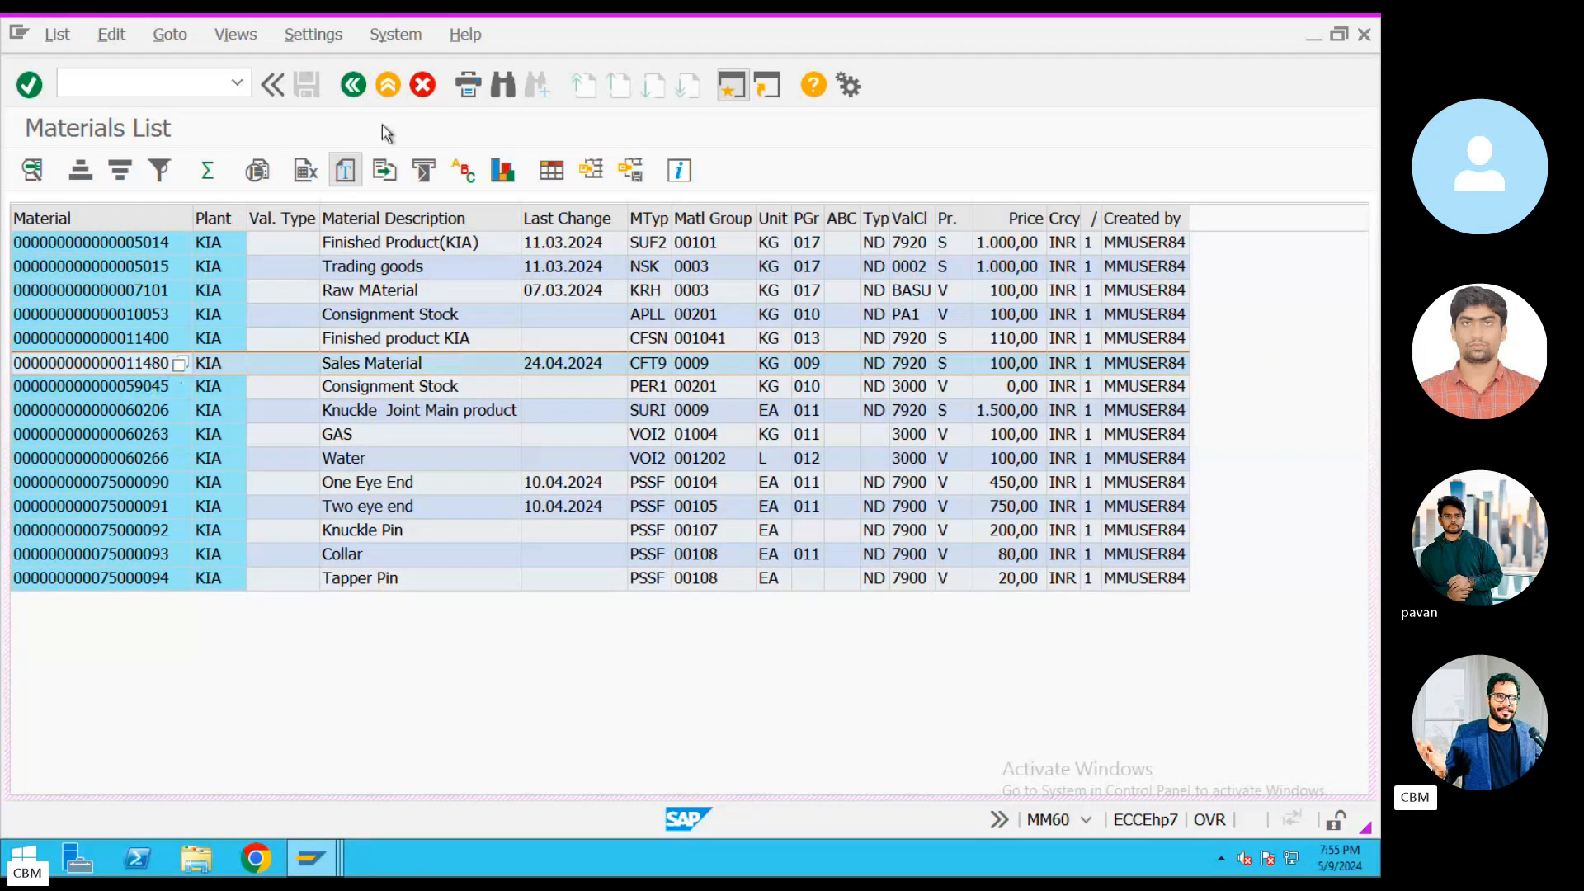
Return to the selection and rerun the materials list for material 11480 in plant KIA, examining its price and description.
click(387, 87)
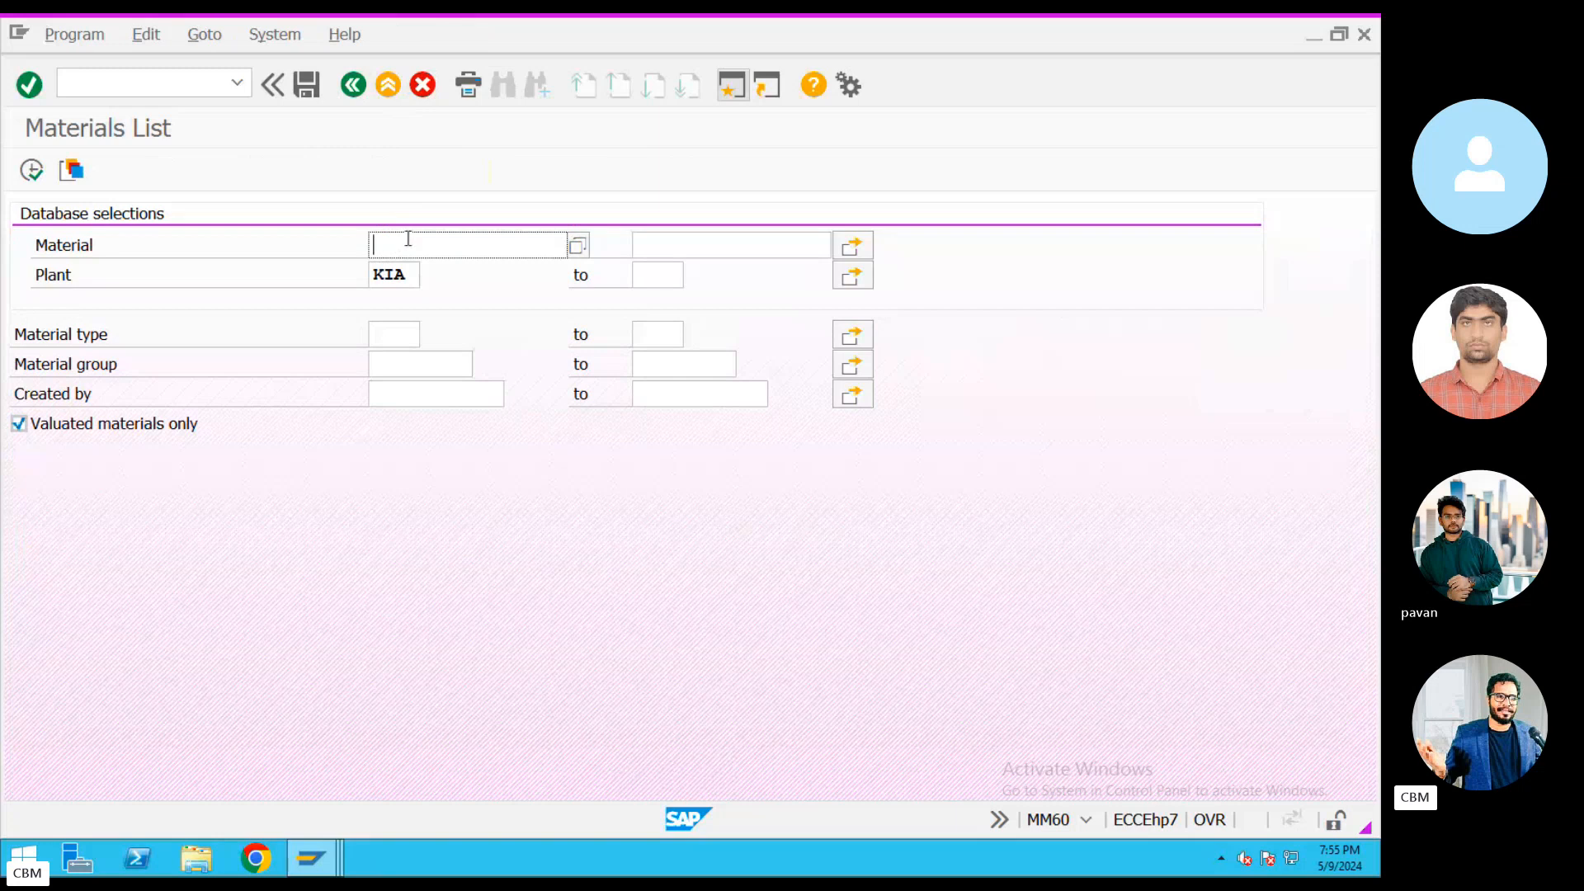
text(11480)
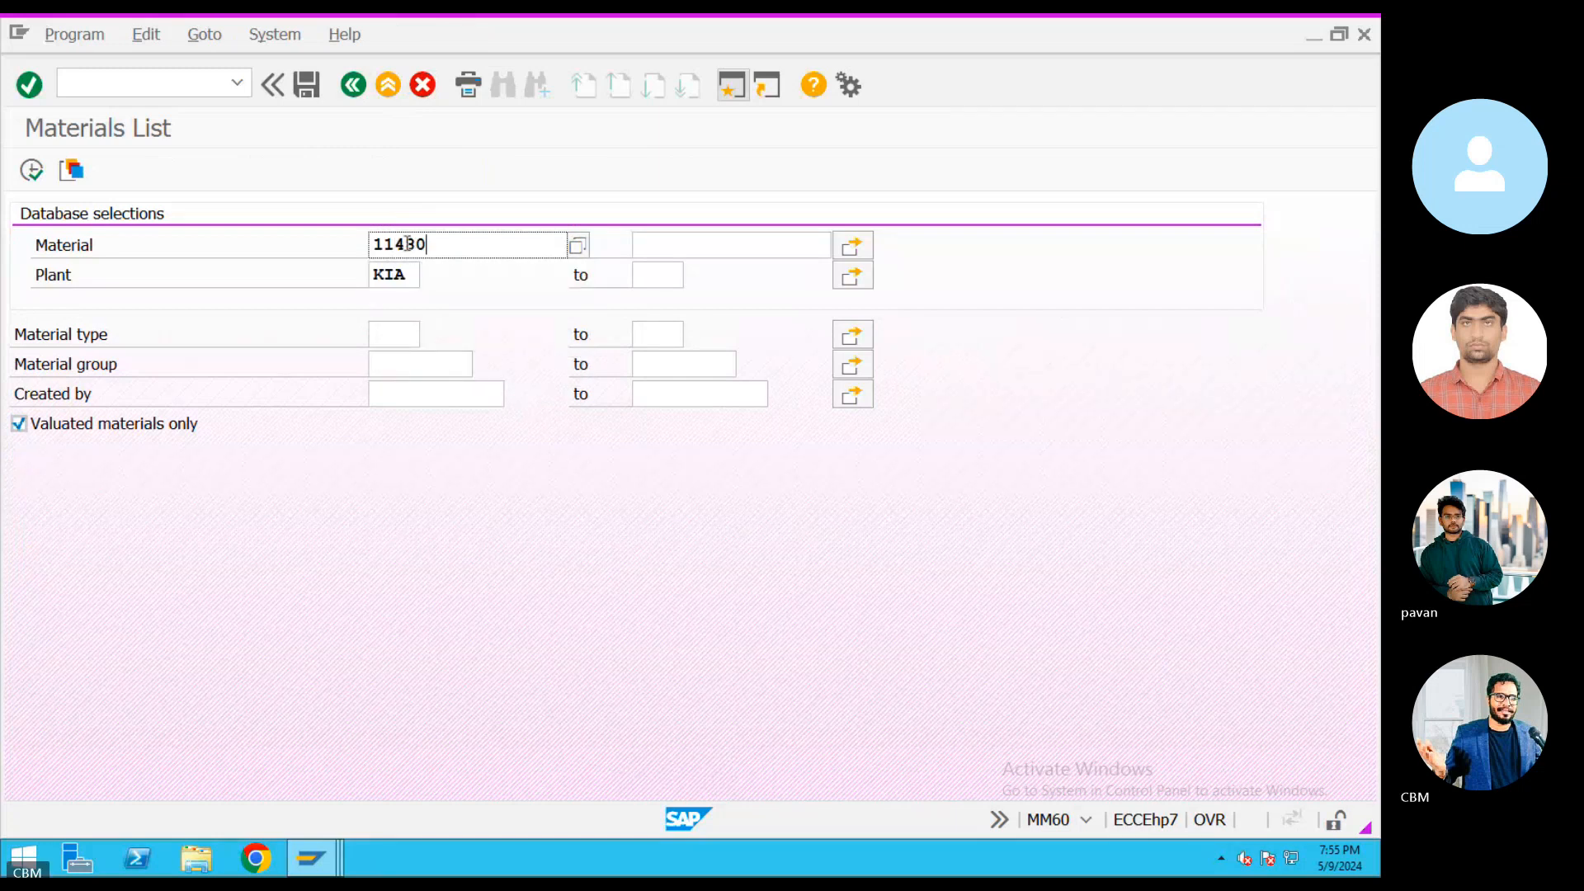
click(33, 171)
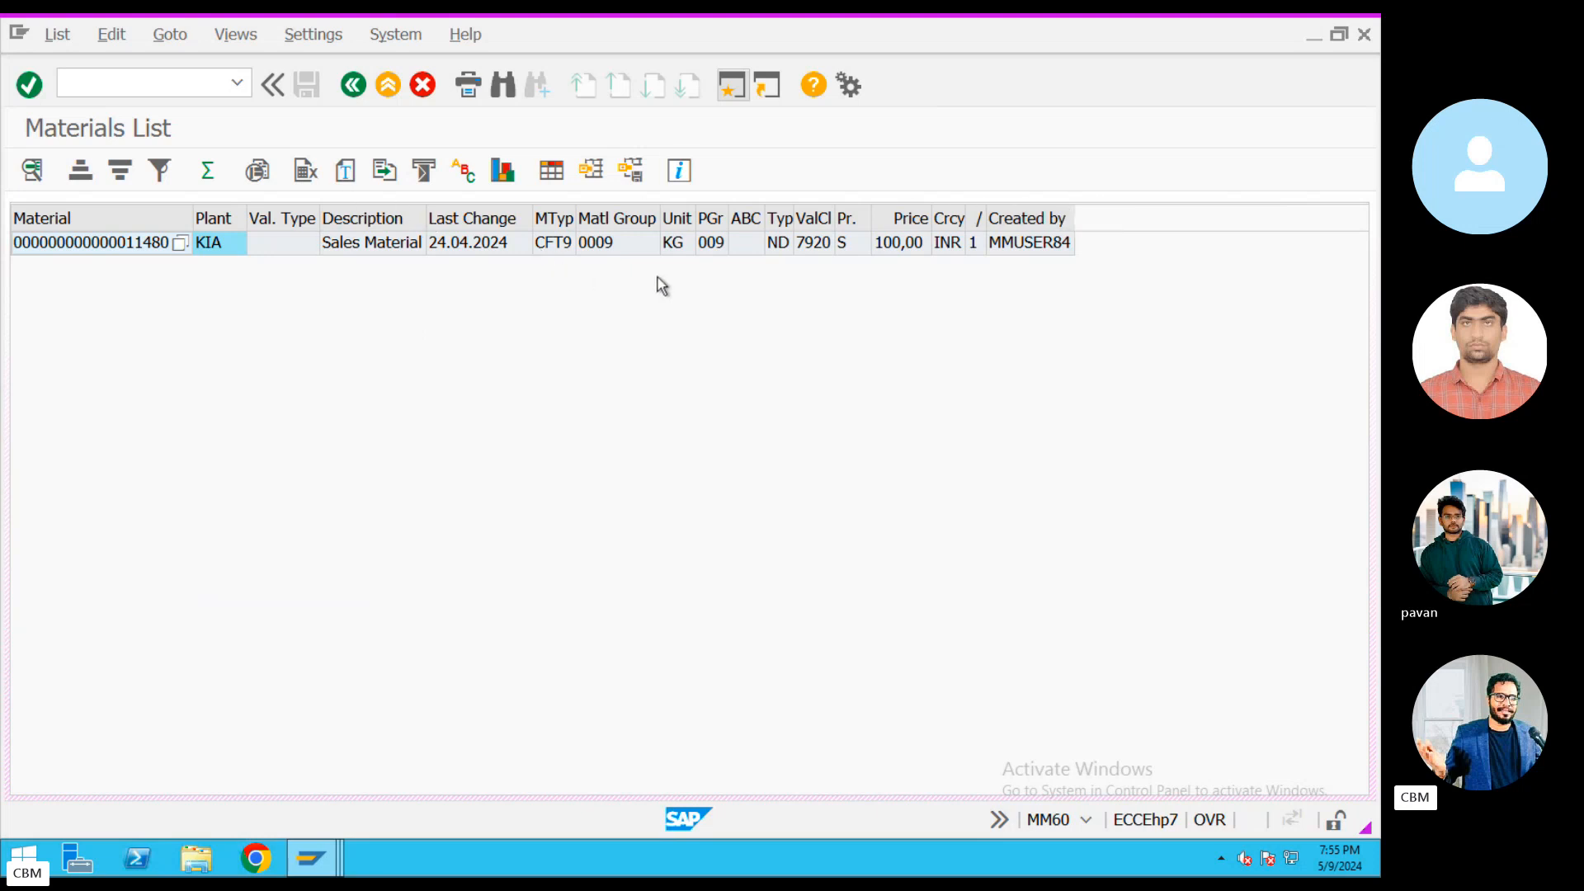
click(816, 243)
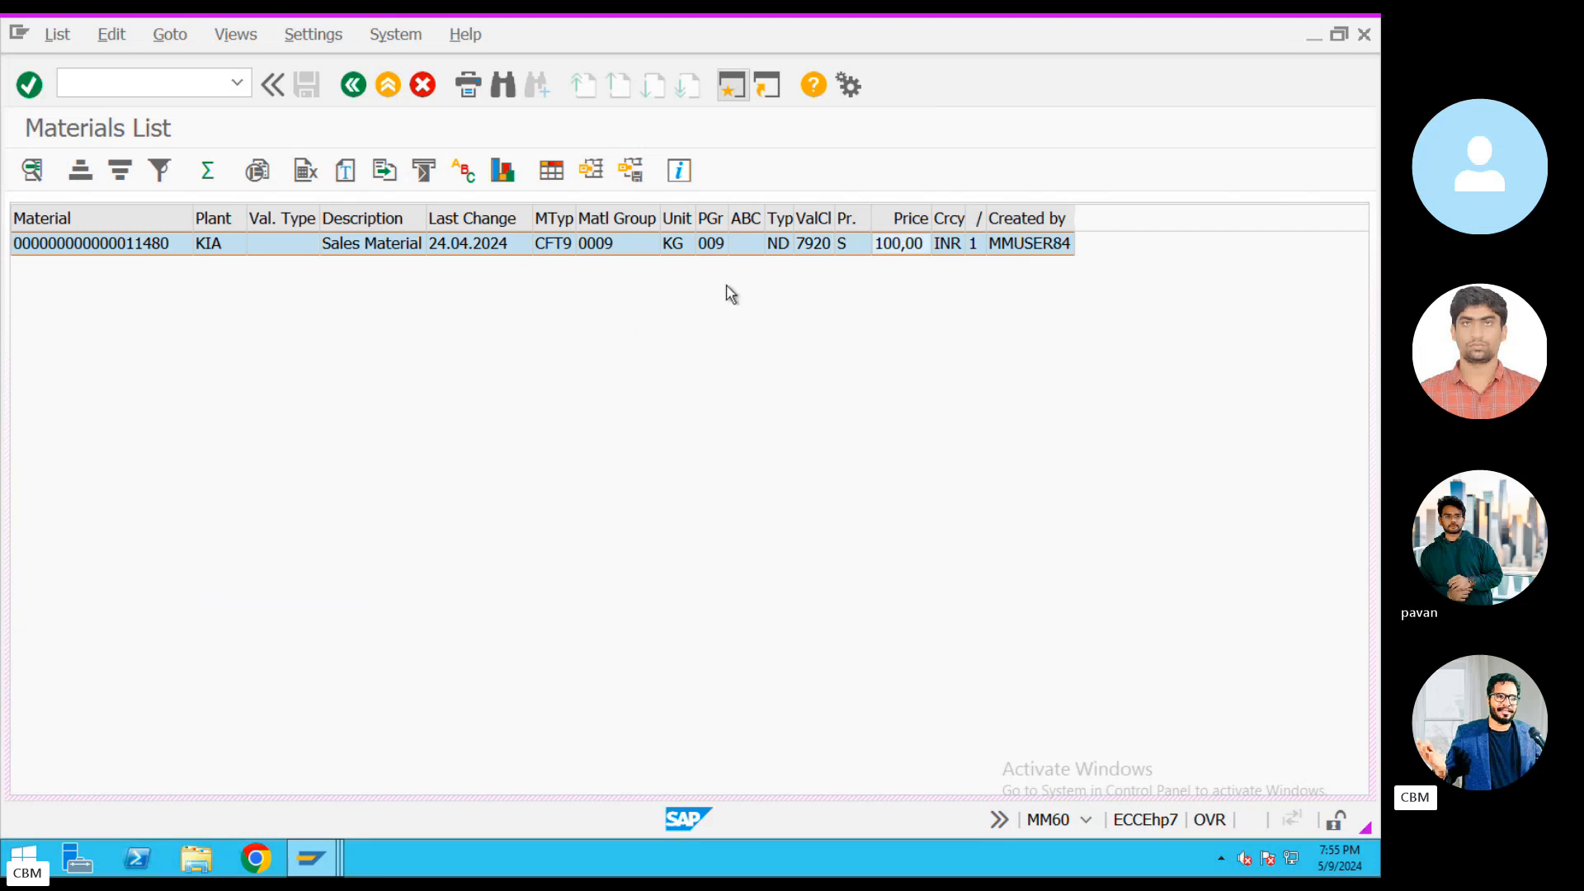
click(359, 245)
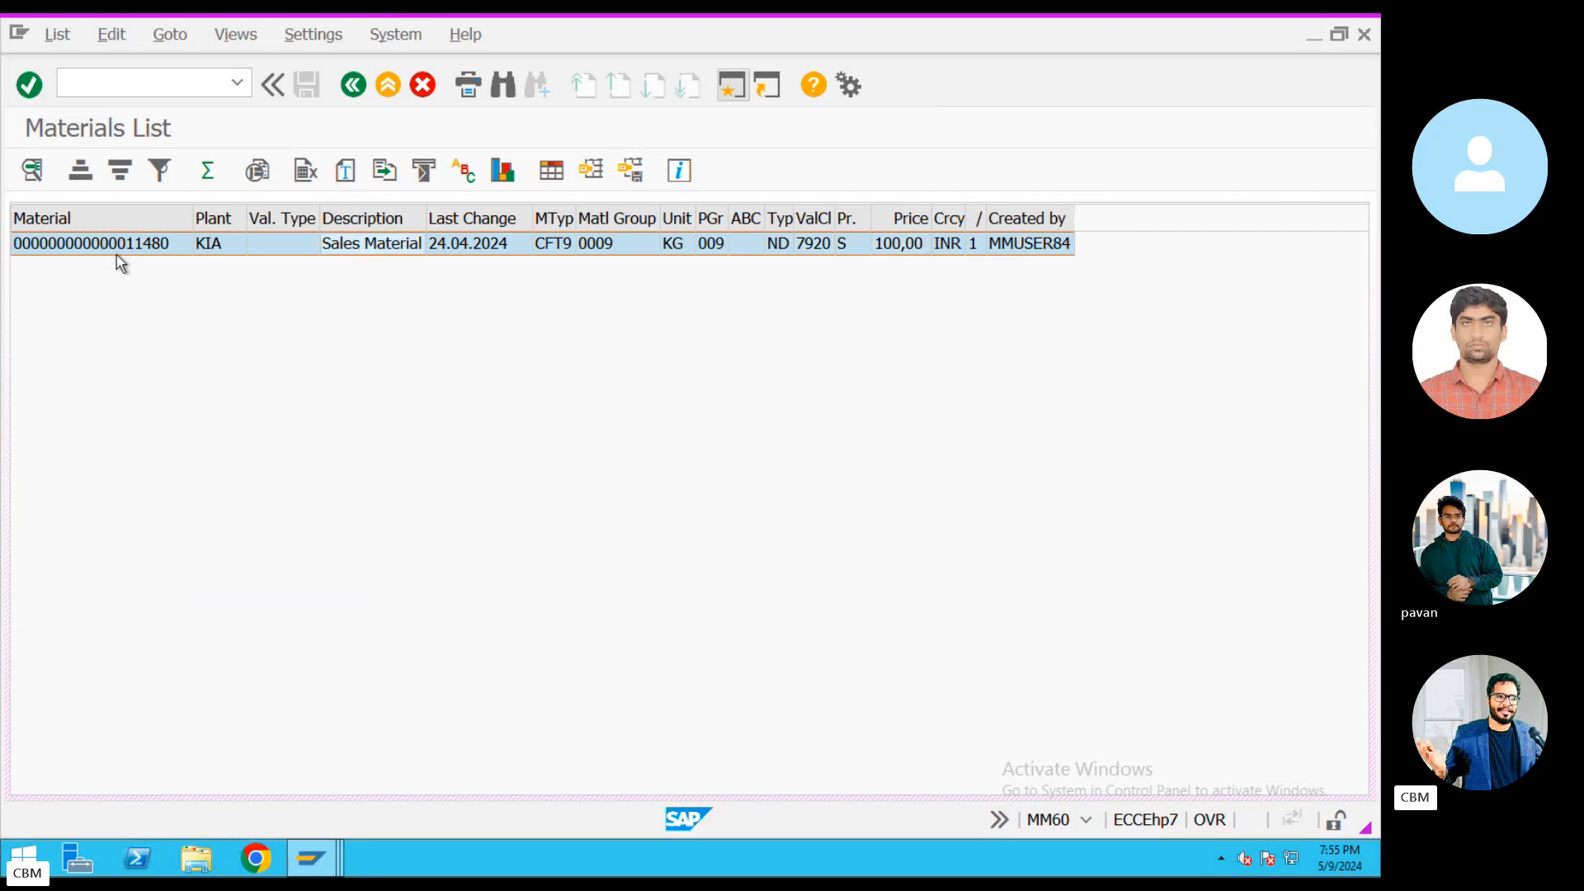
In a new session, run stock overview MMBE for material 11480 in plant KIA and select the unrestricted-use stock of storage location SL1.
click(732, 85)
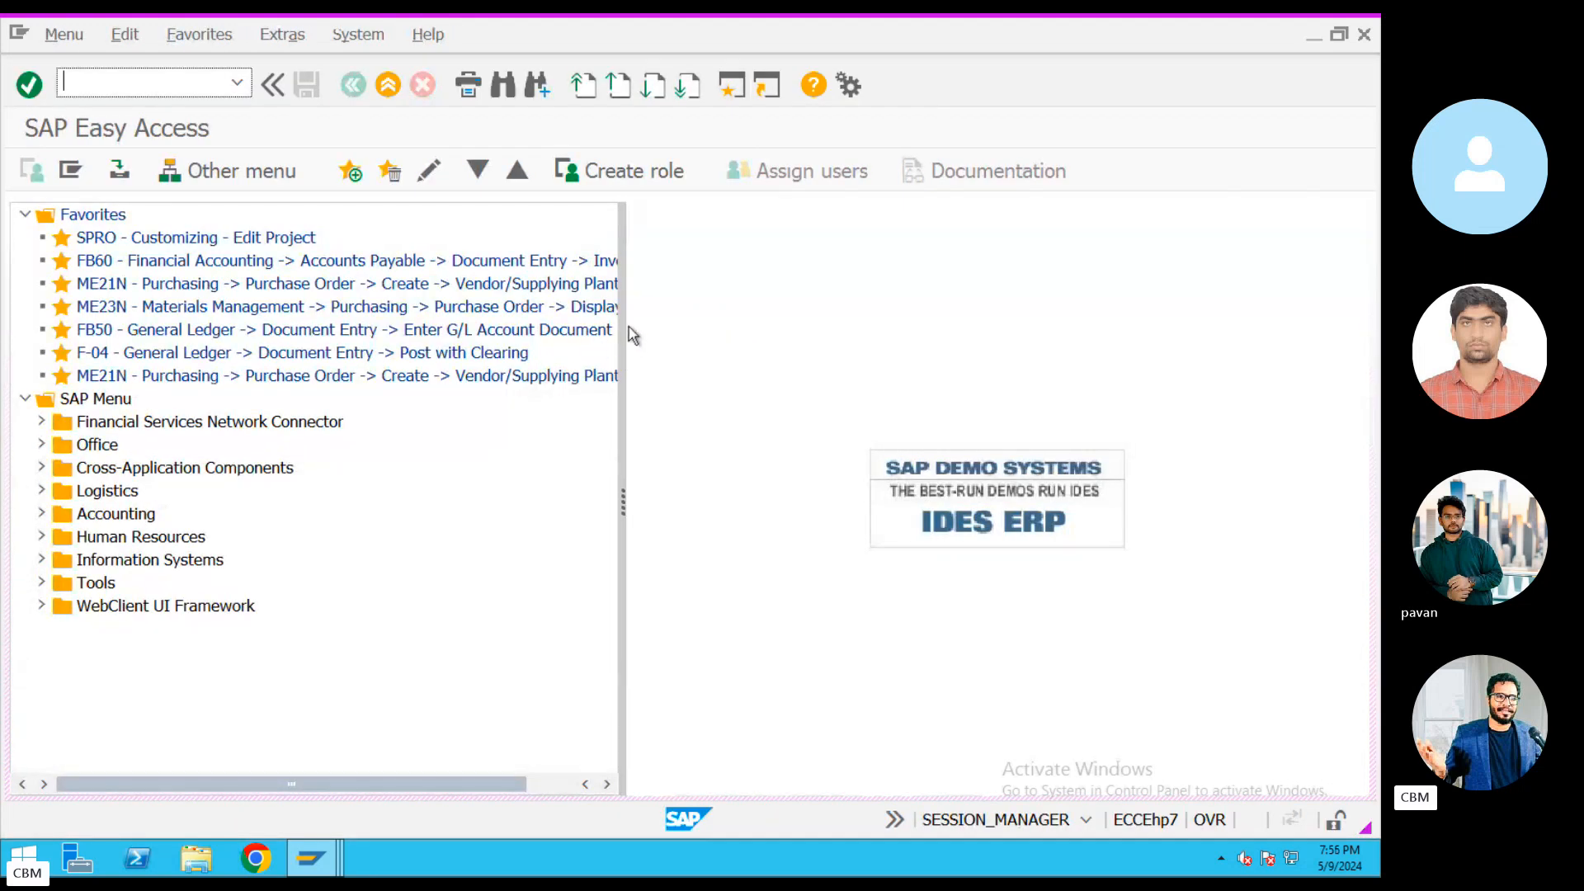
text(MM)
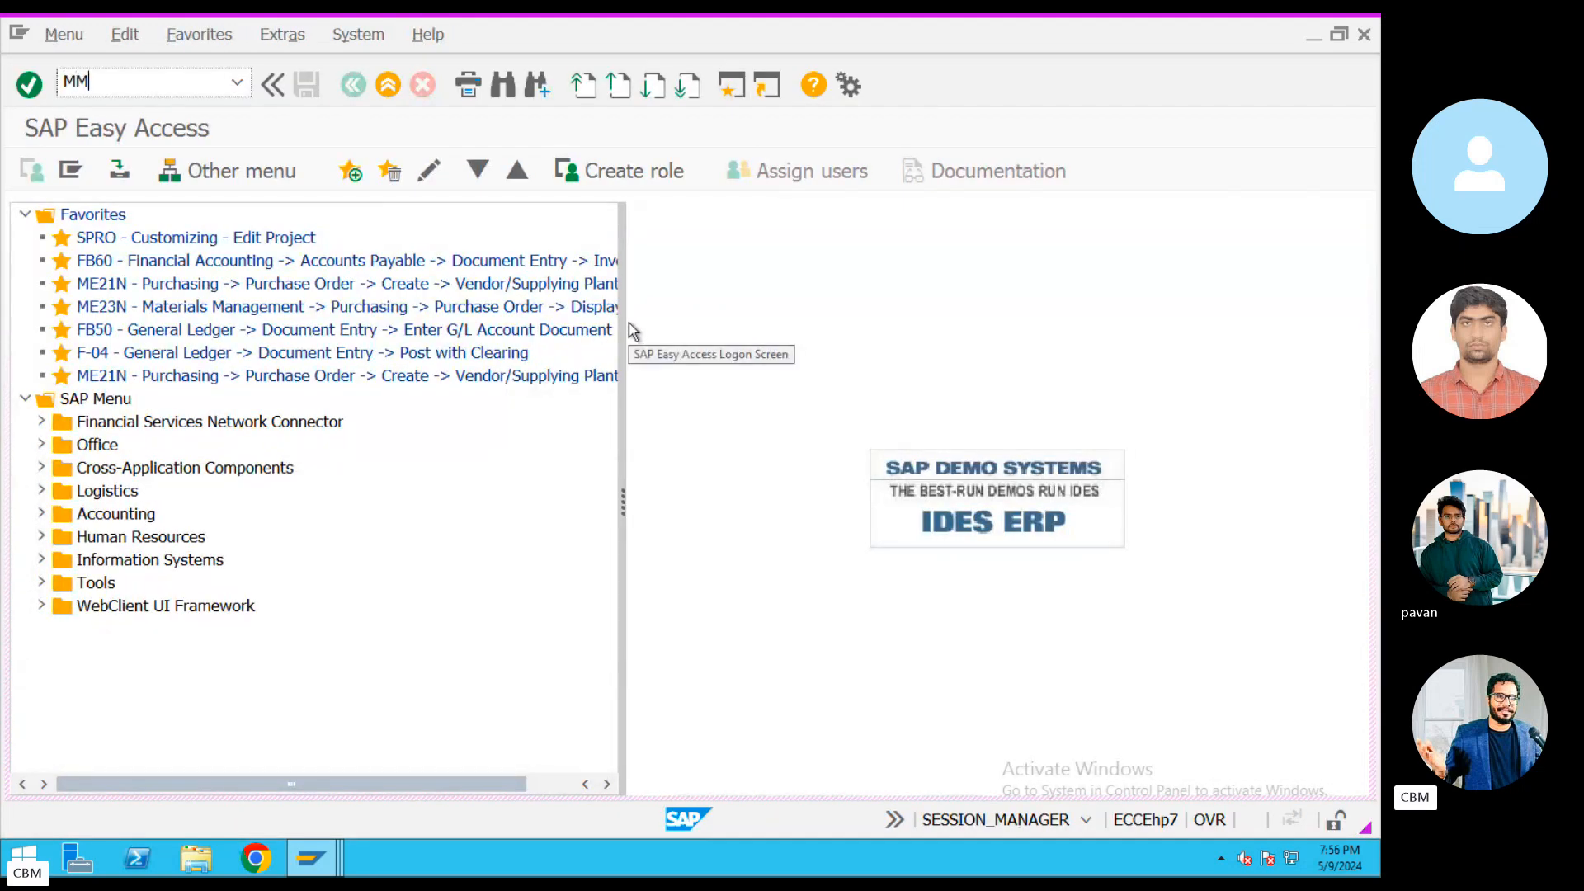
text(BE)
key(Return)
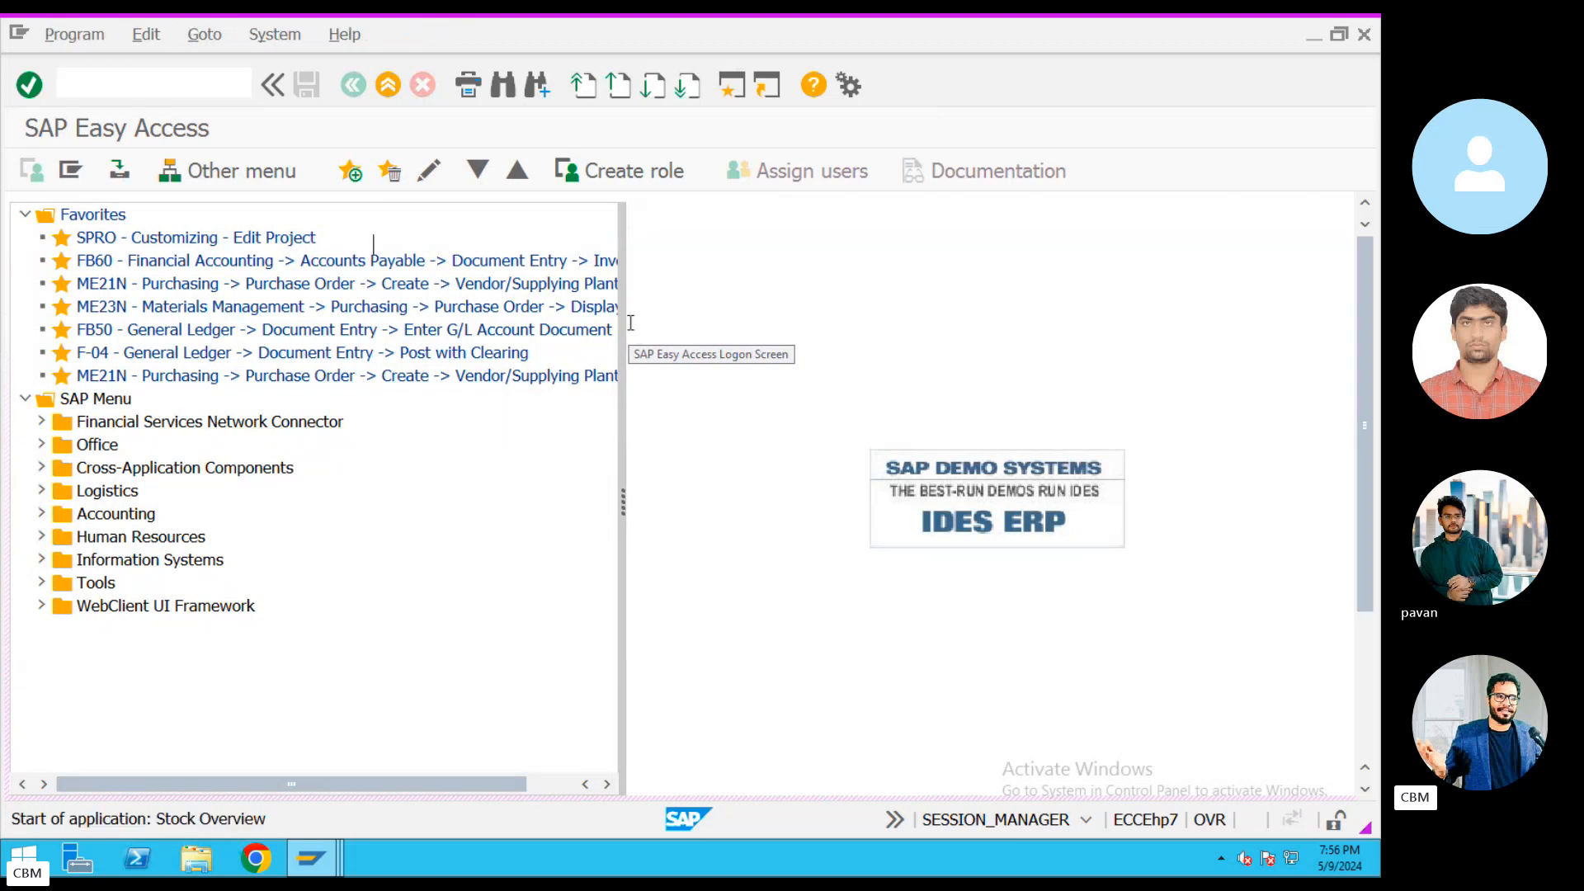
click(31, 170)
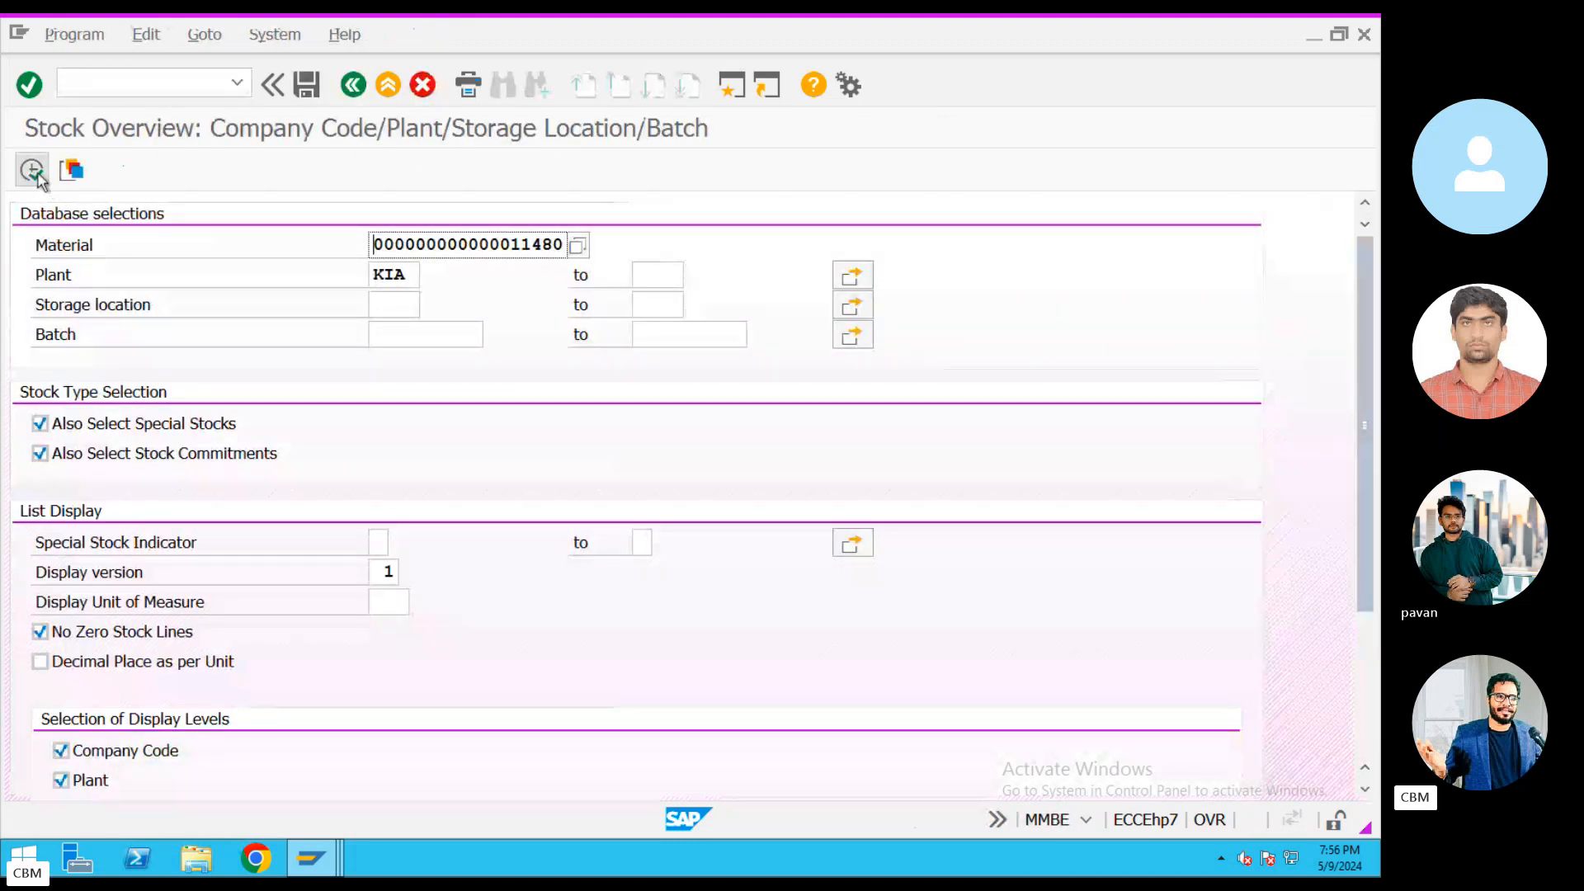
click(619, 575)
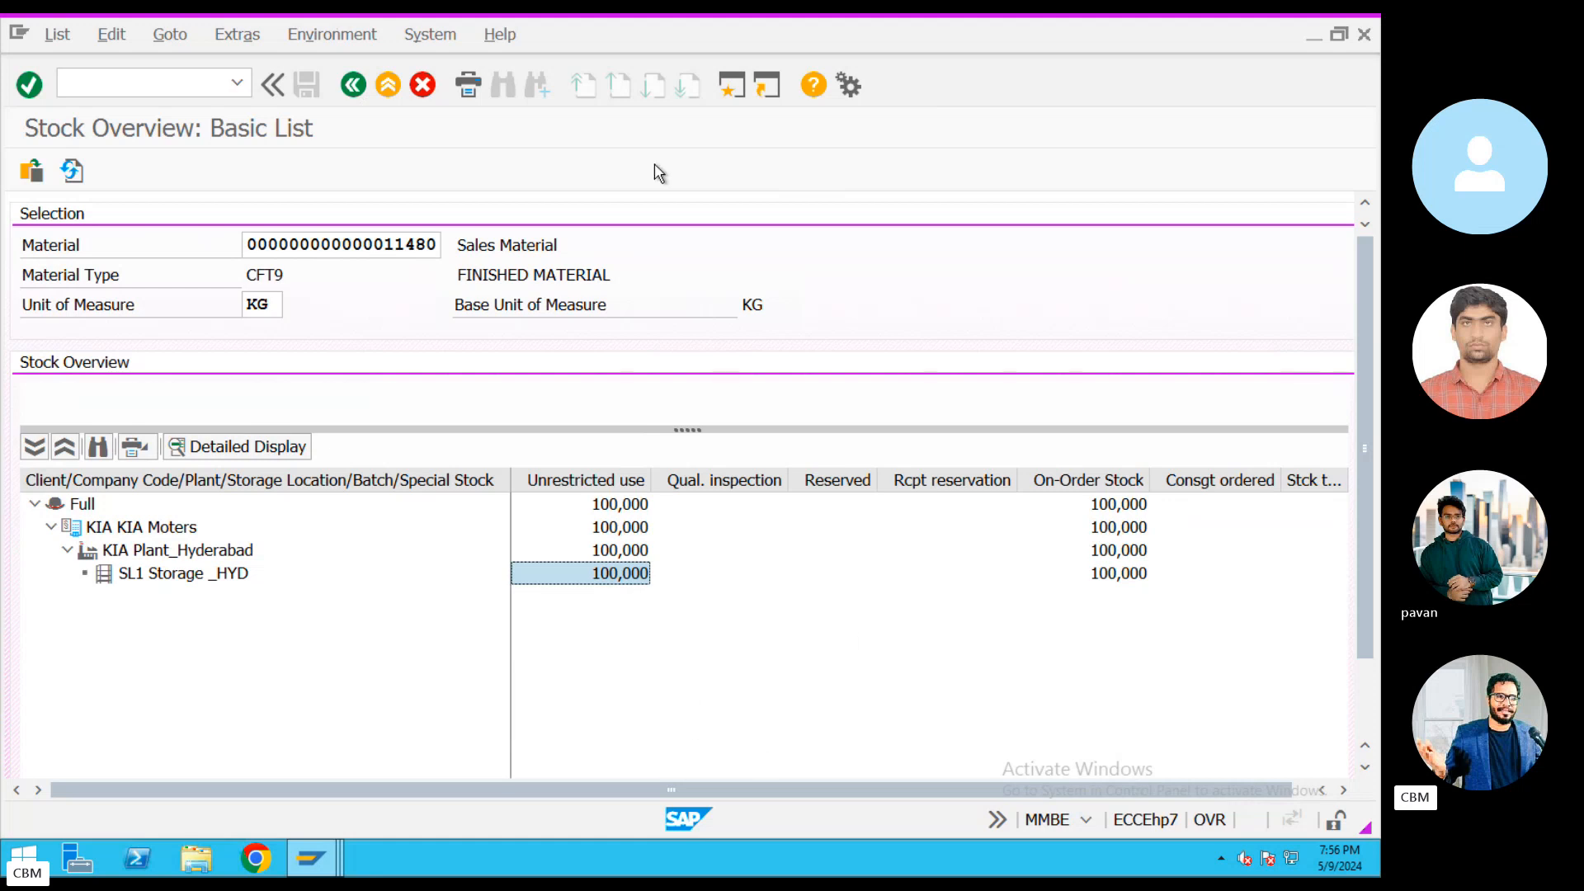
In another new session, start a reservation with transaction MB21, using movement type 201 and plant KIA.
click(741, 86)
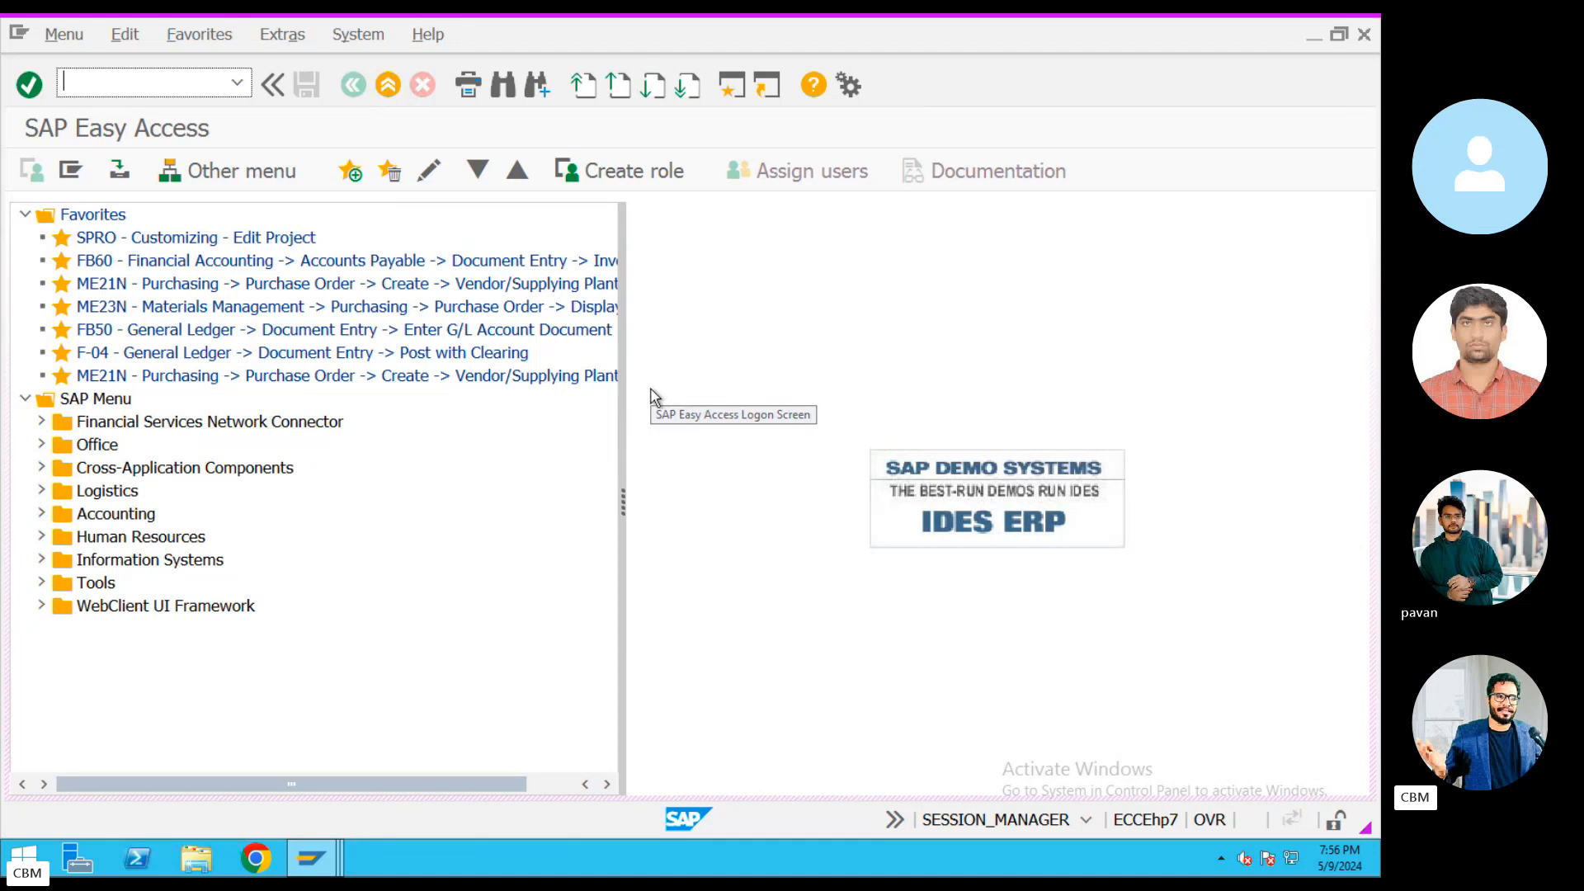
text(B21)
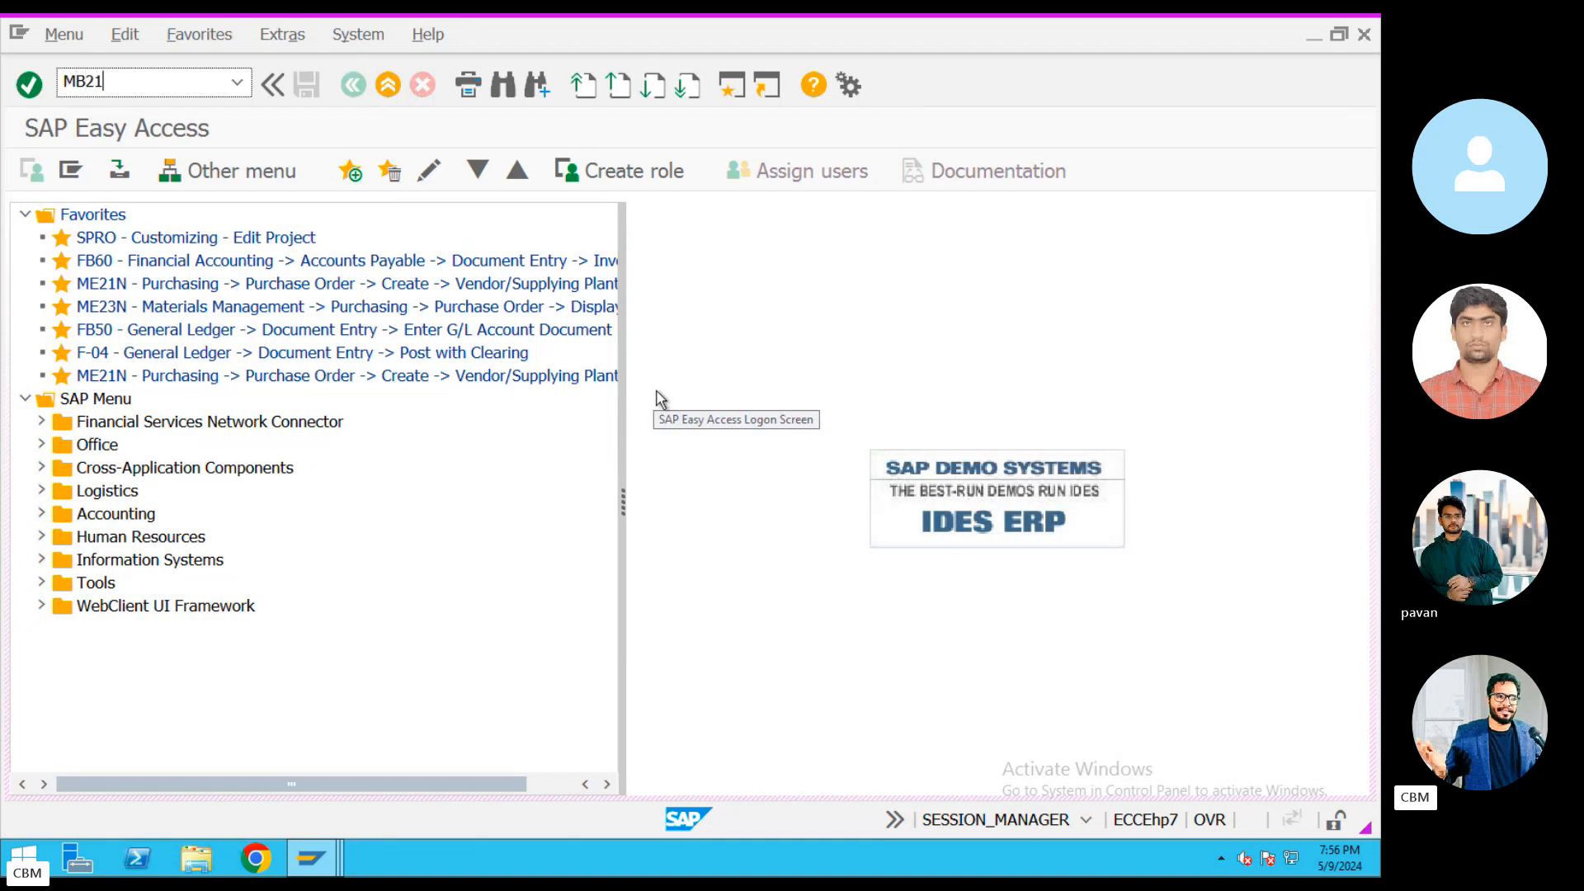
key(Return)
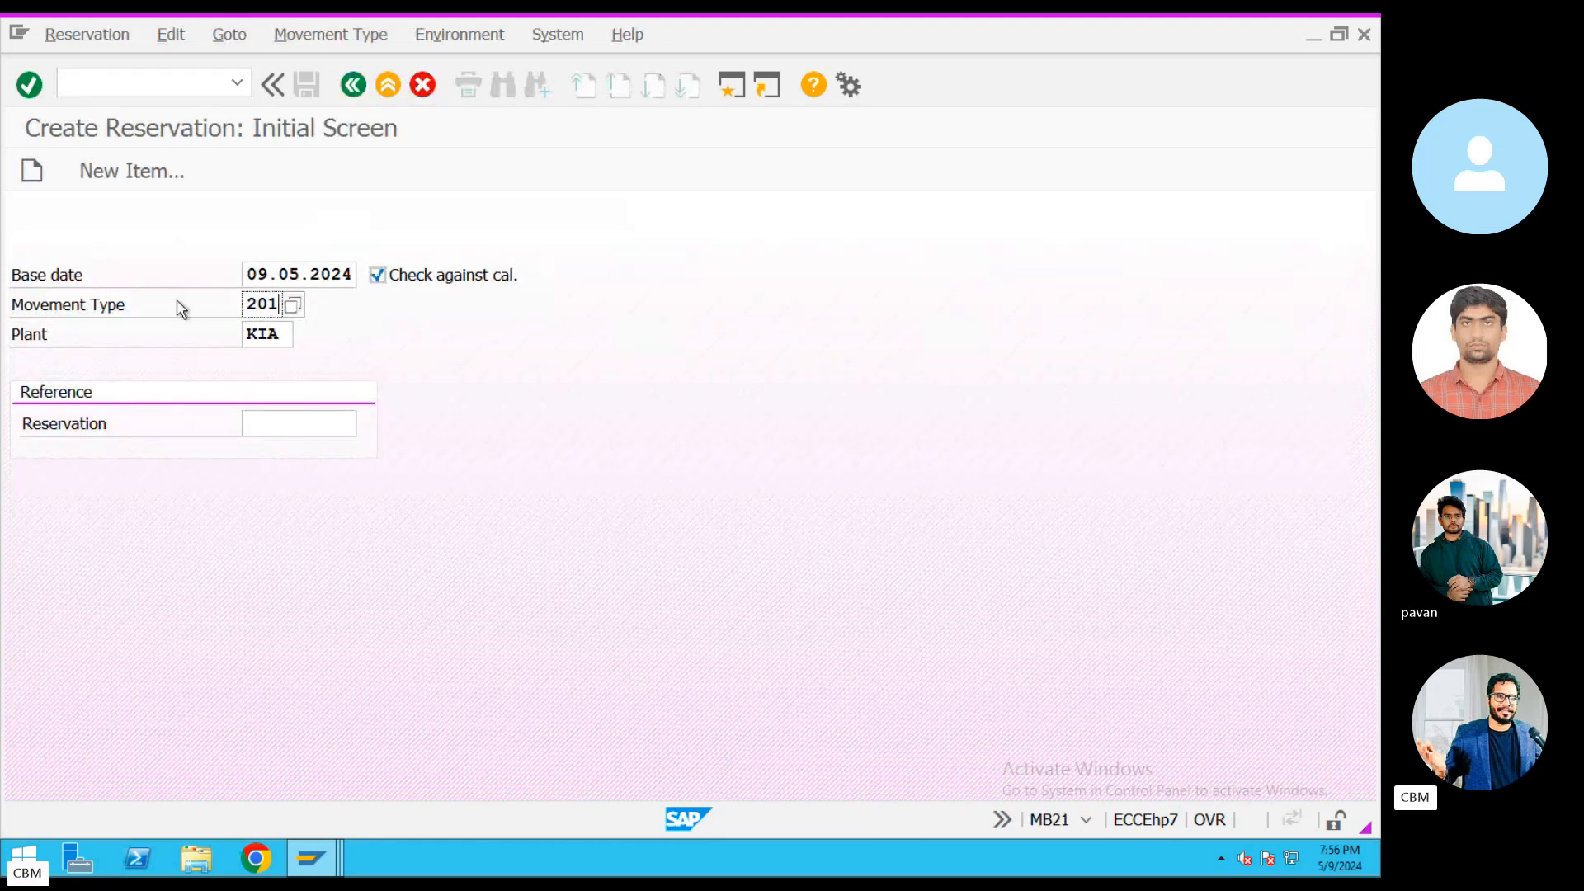
key(Return)
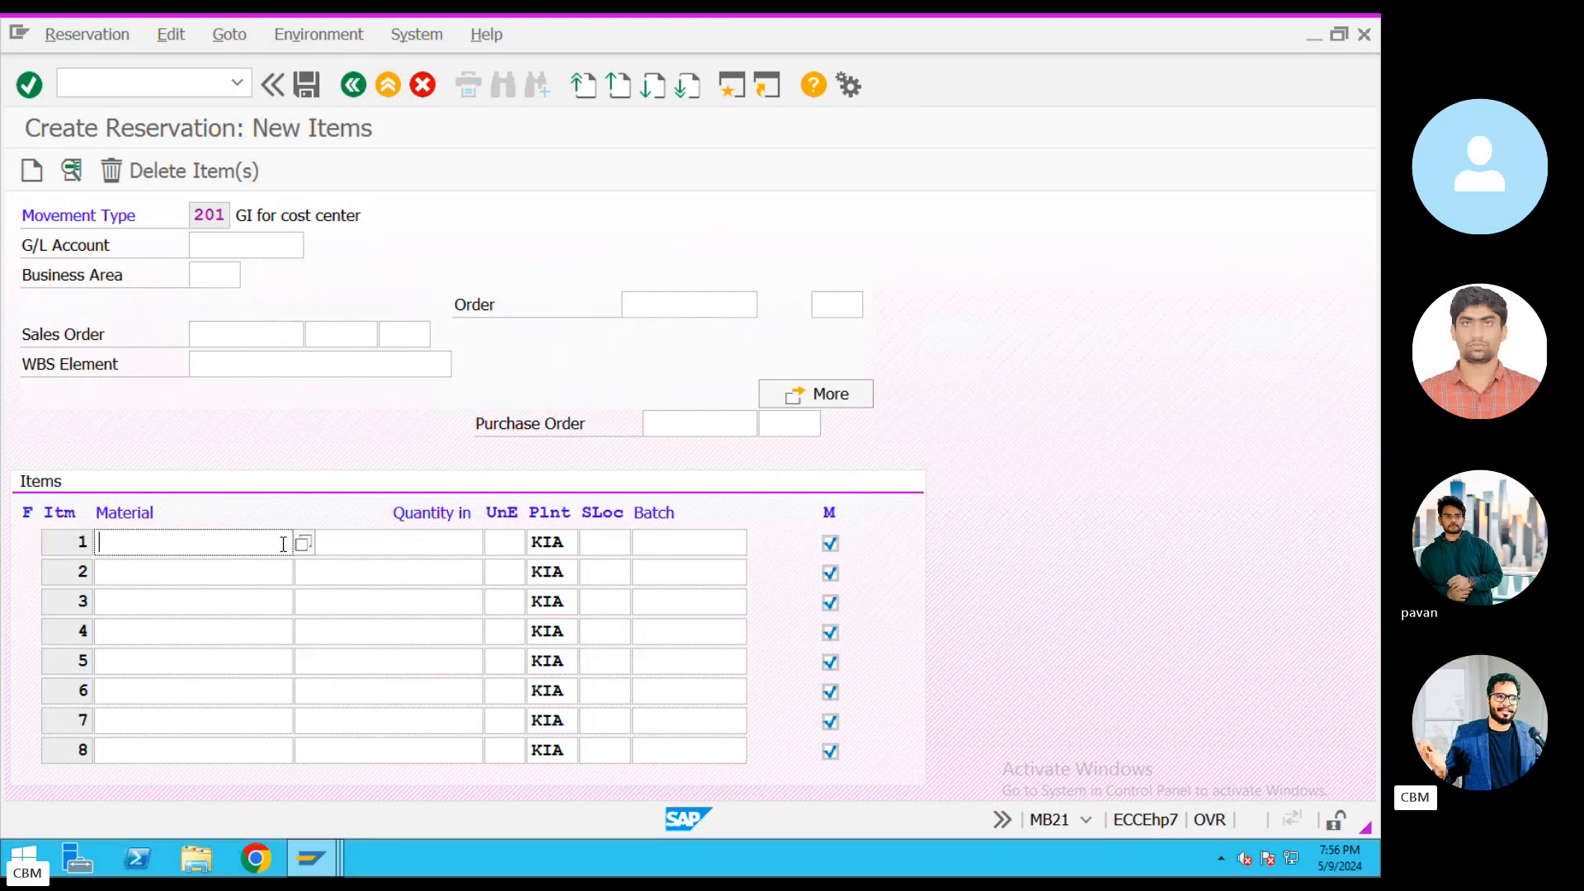
Enter material 11480 as the first item of the new reservation.
click(322, 862)
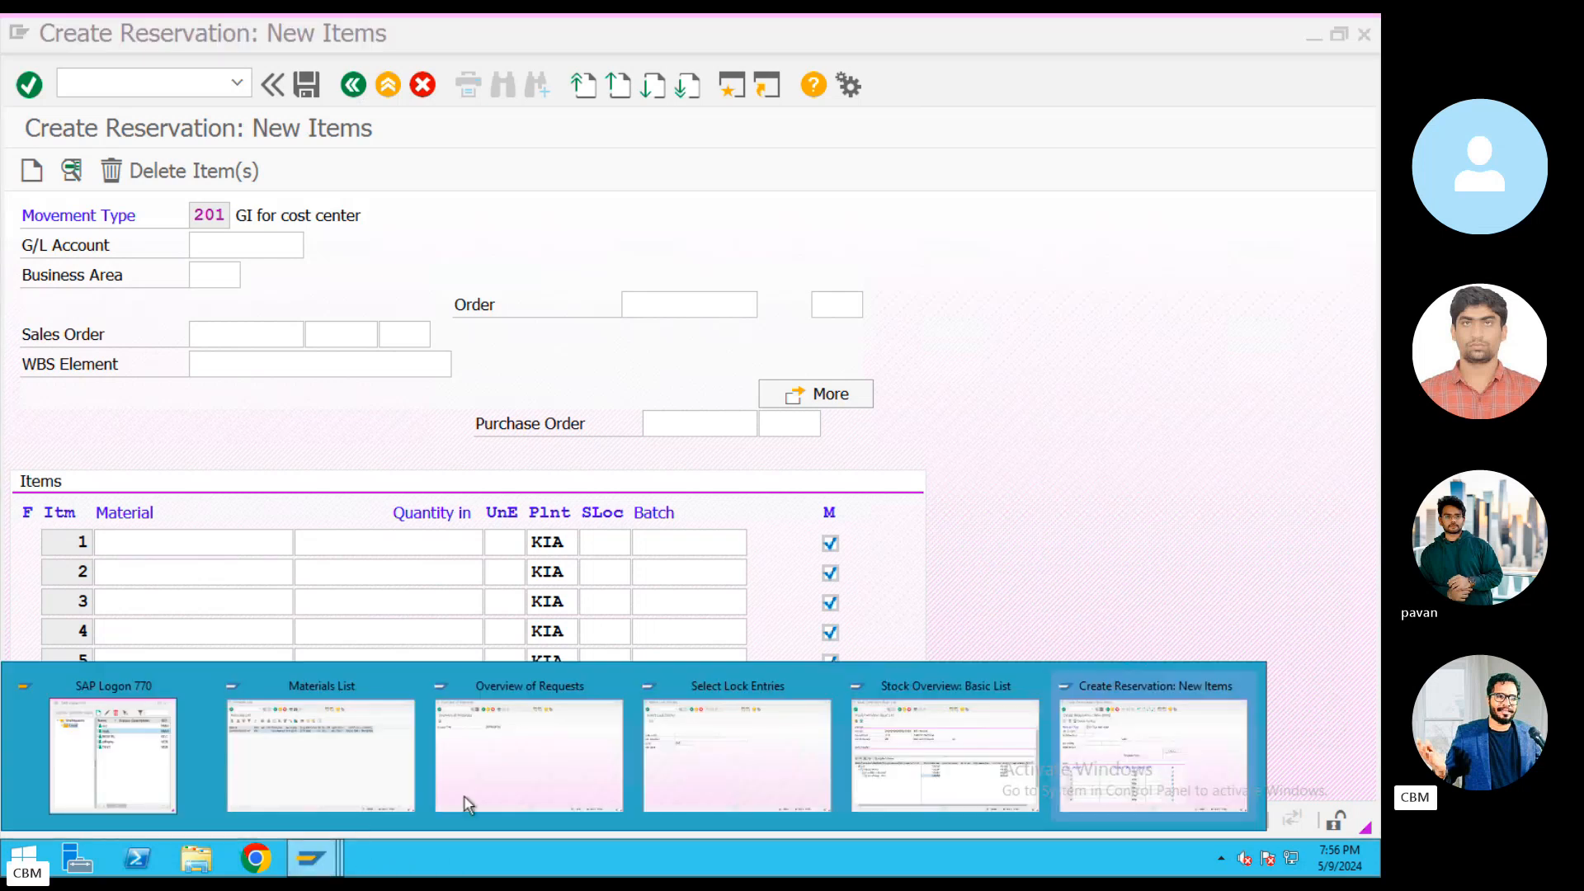
mouse_move(325, 770)
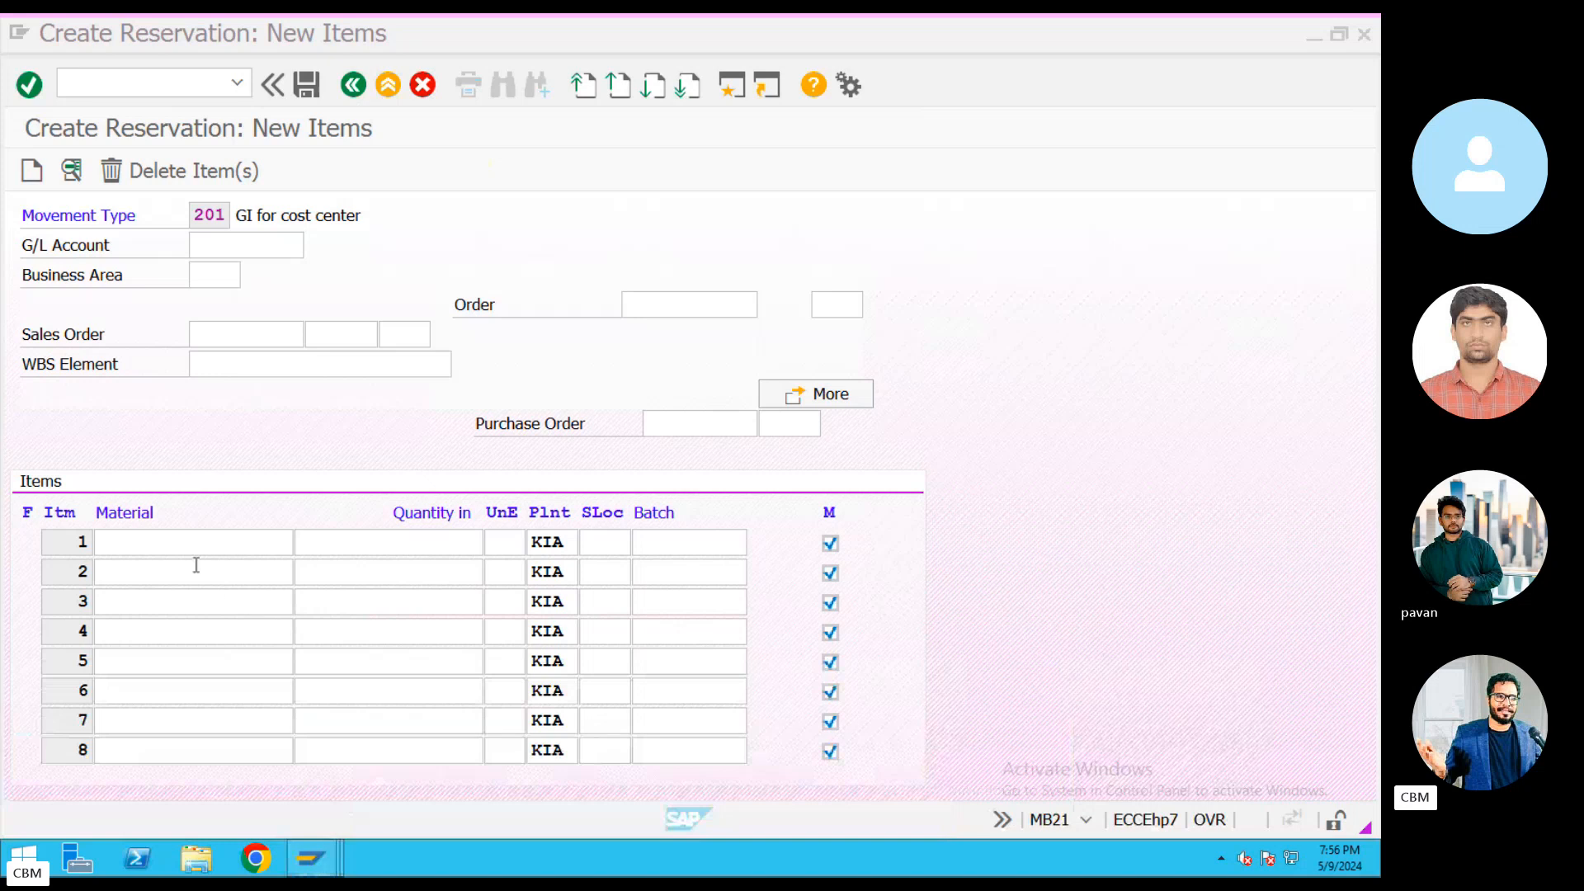
click(174, 539)
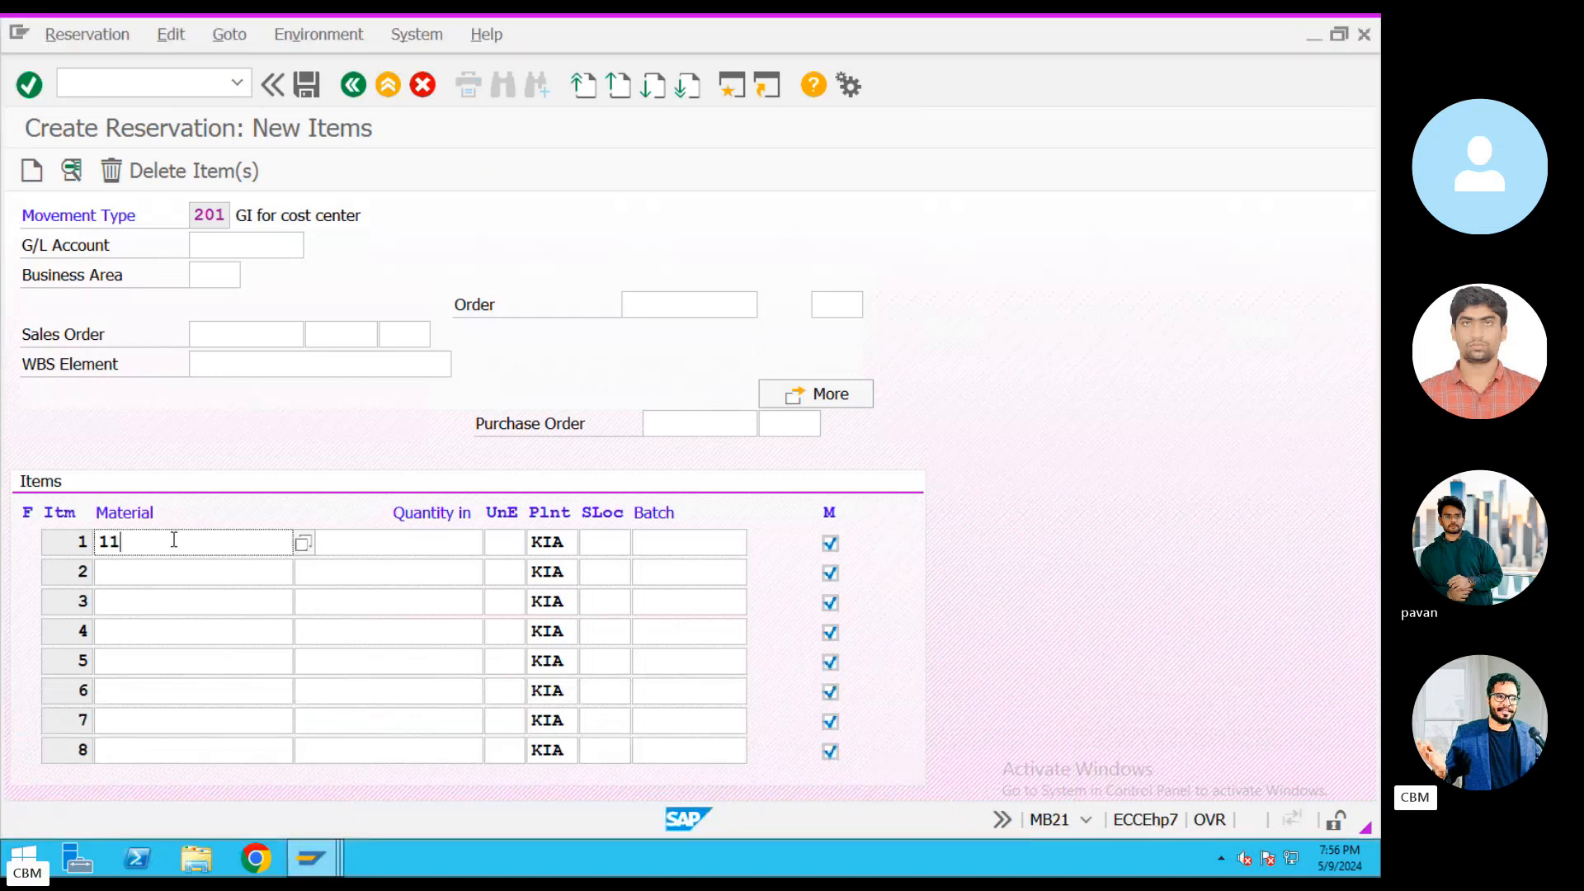
text(11480)
Set the reservation's business area to 2025 from the list of possible values, leaving the sales order and WBS element empty.
click(210, 275)
click(250, 278)
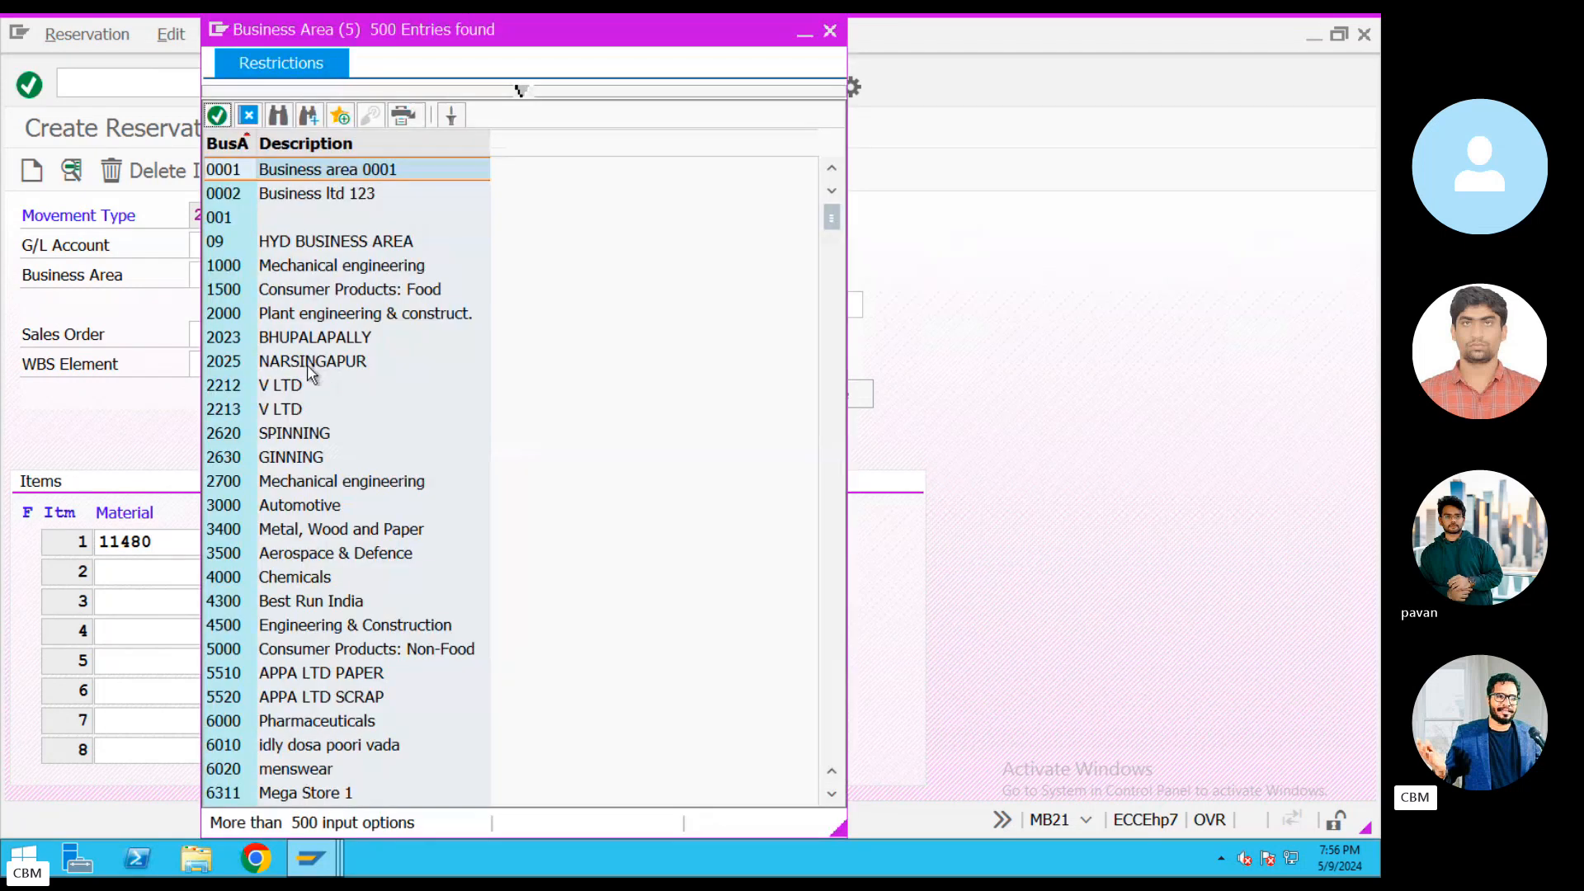
double_click(316, 332)
click(276, 343)
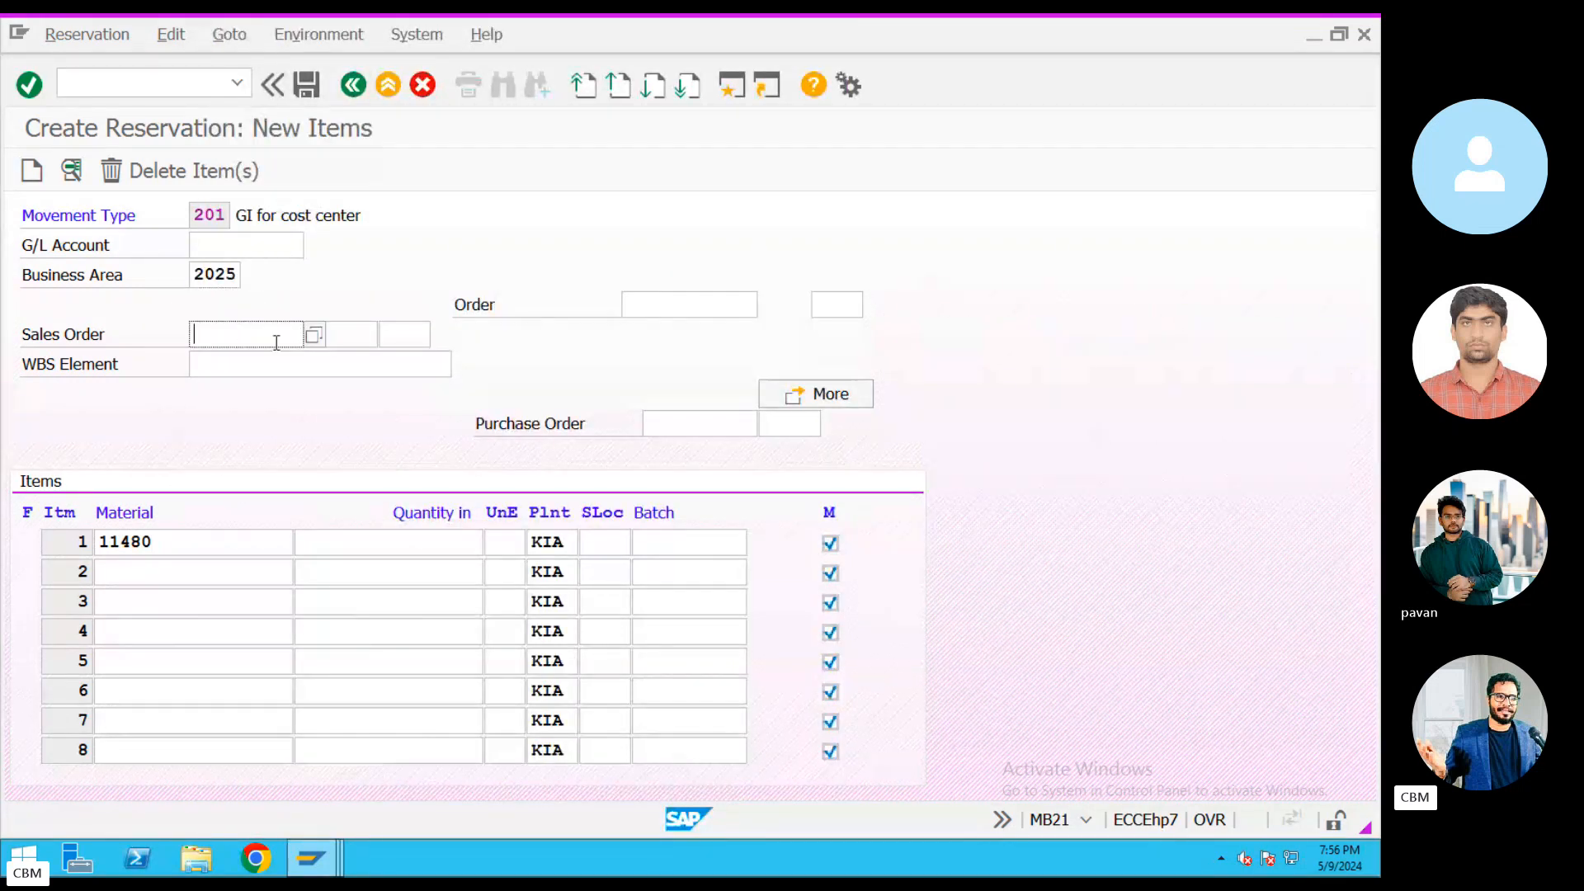
click(258, 363)
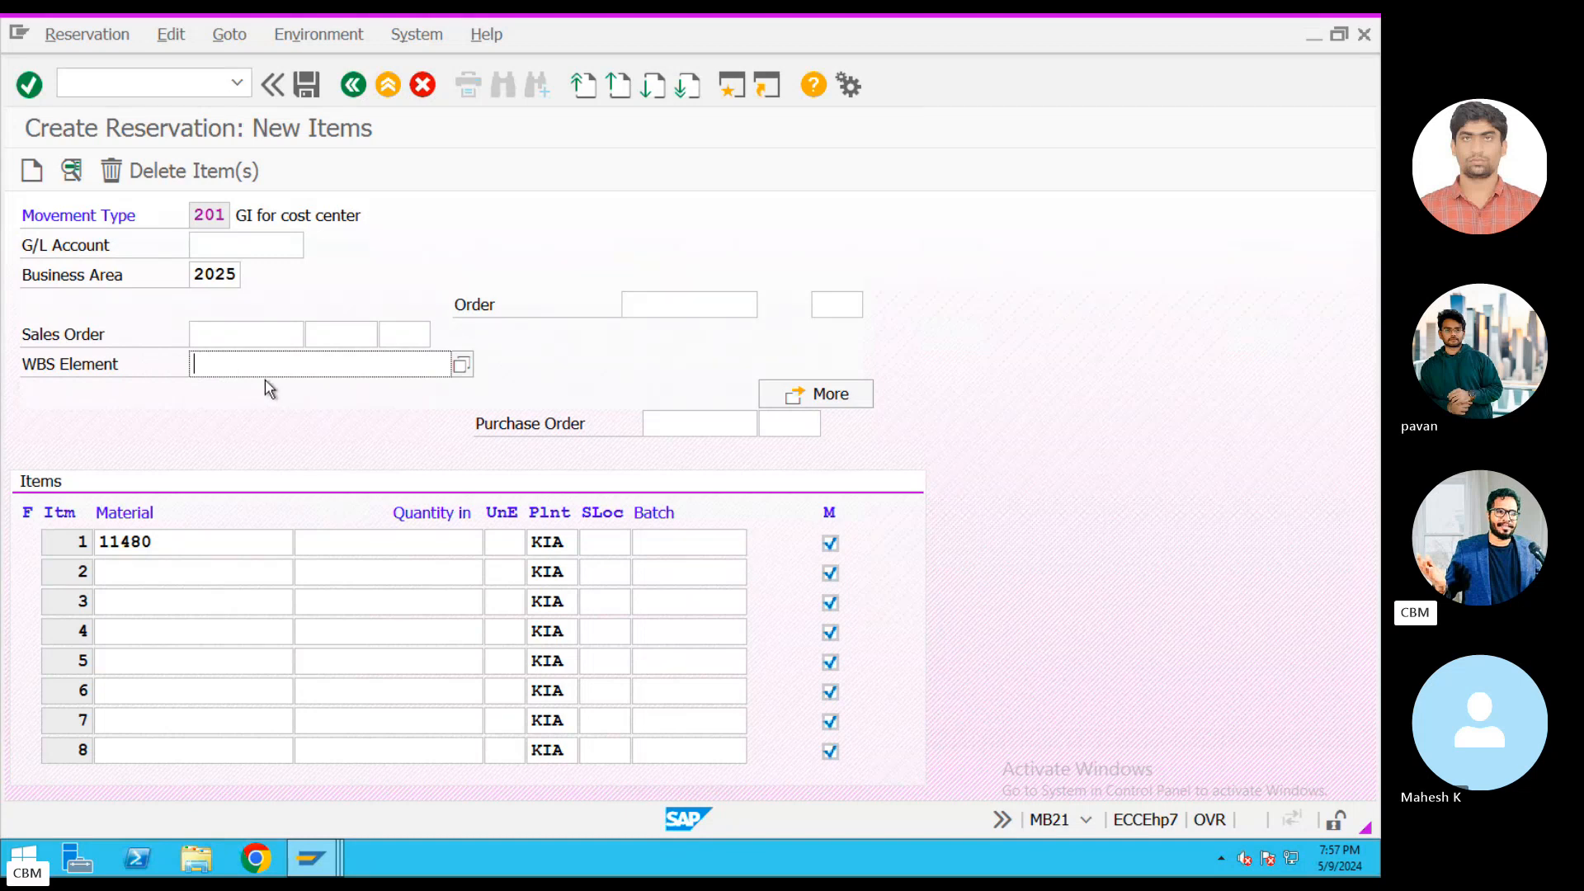
Set the first item's quantity to 50 and post the reservation.
click(361, 532)
text(50)
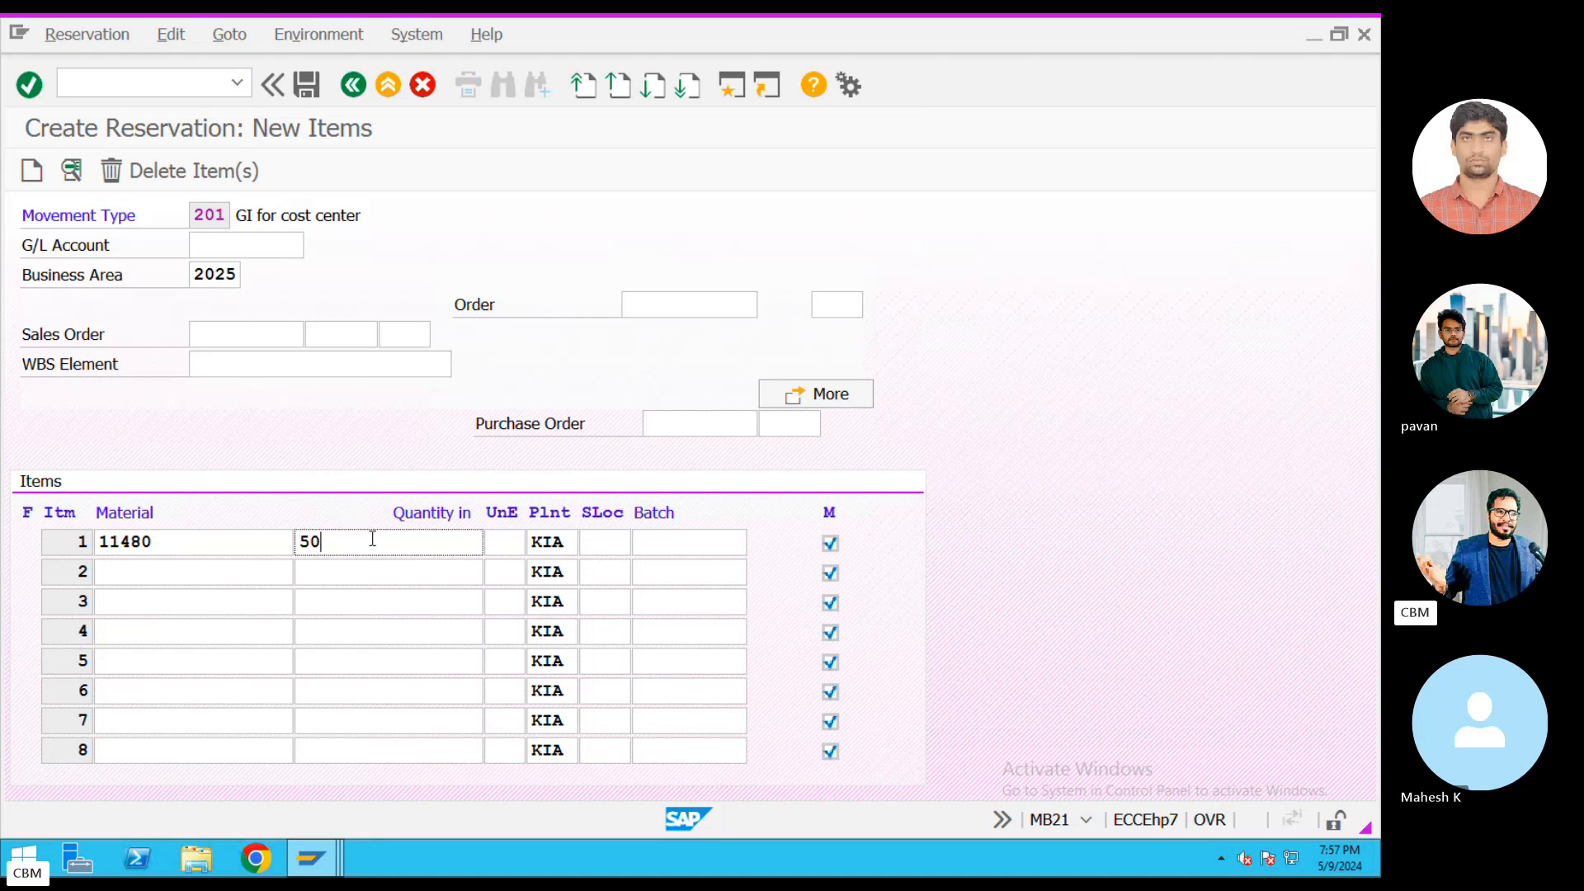
key(Return)
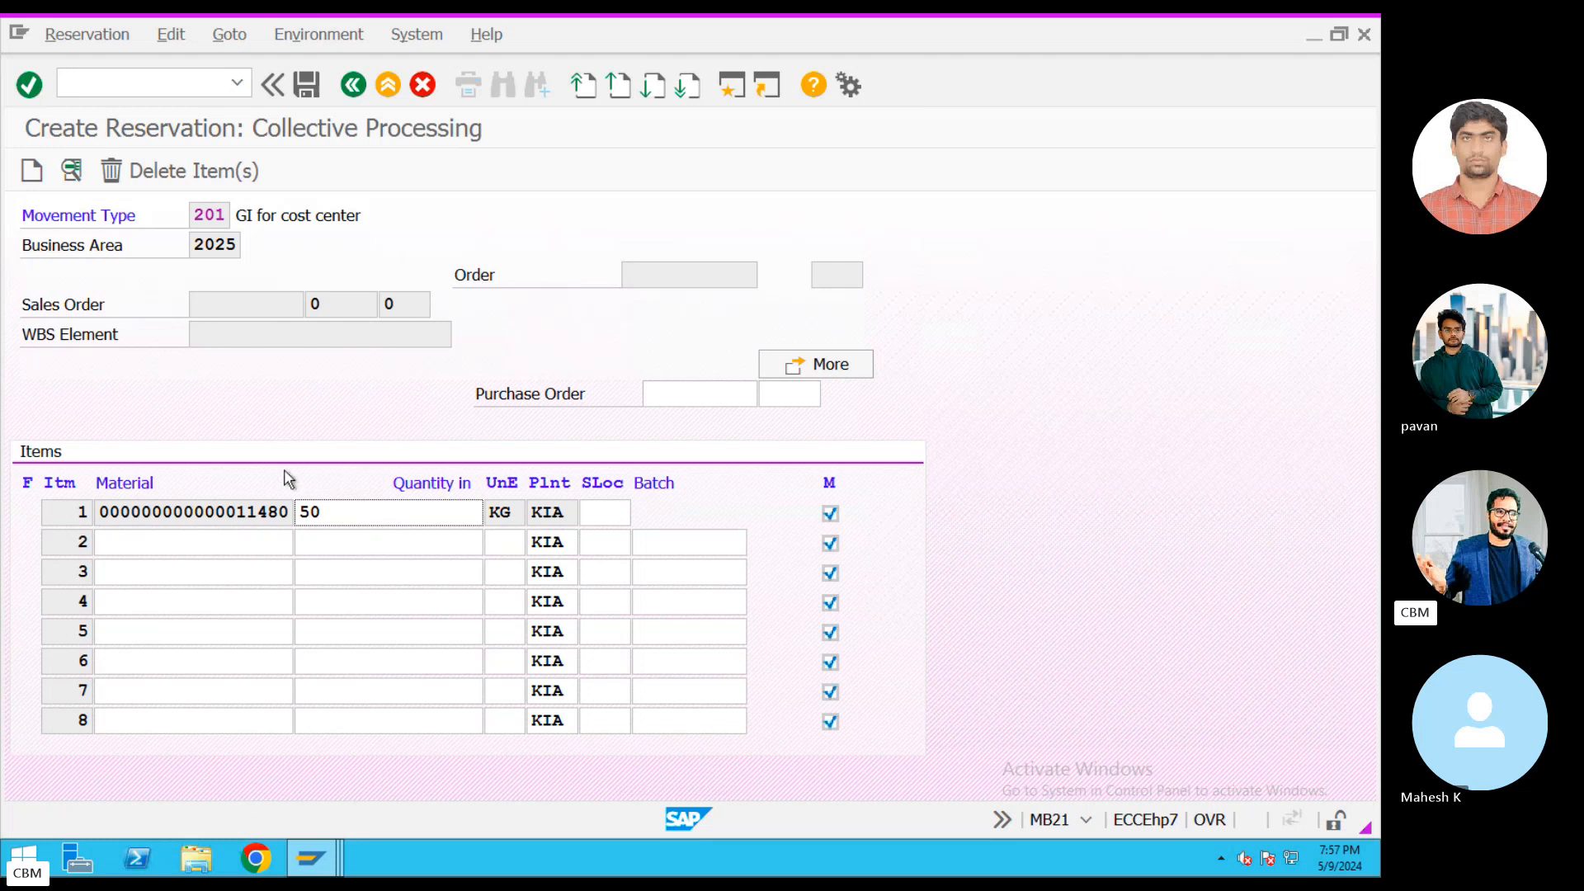
click(306, 84)
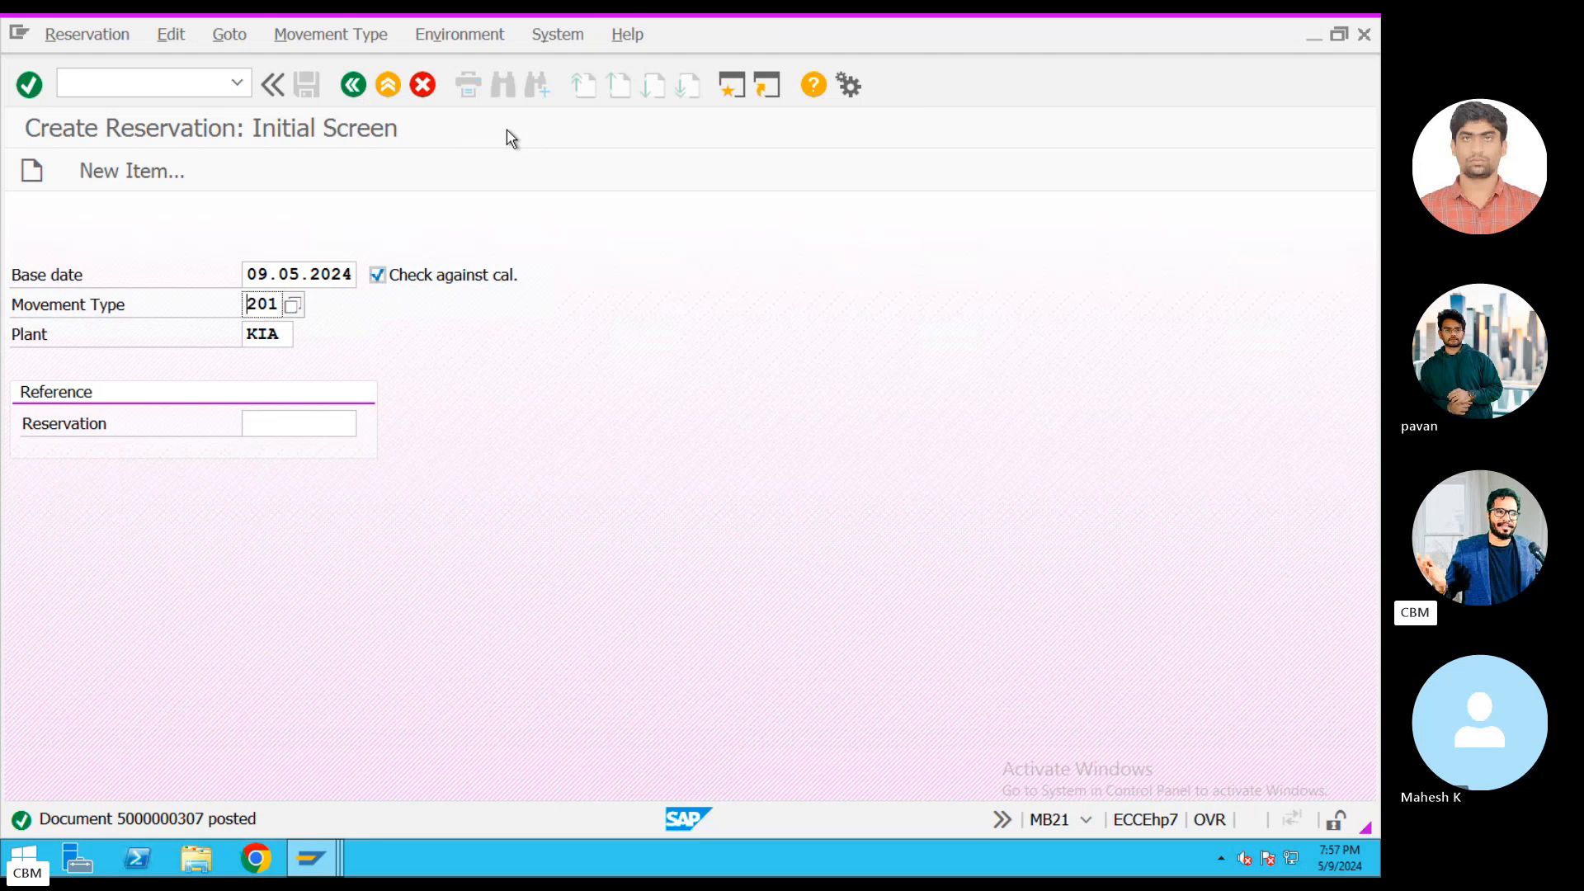
Open the newly posted reservation for changing.
click(83, 33)
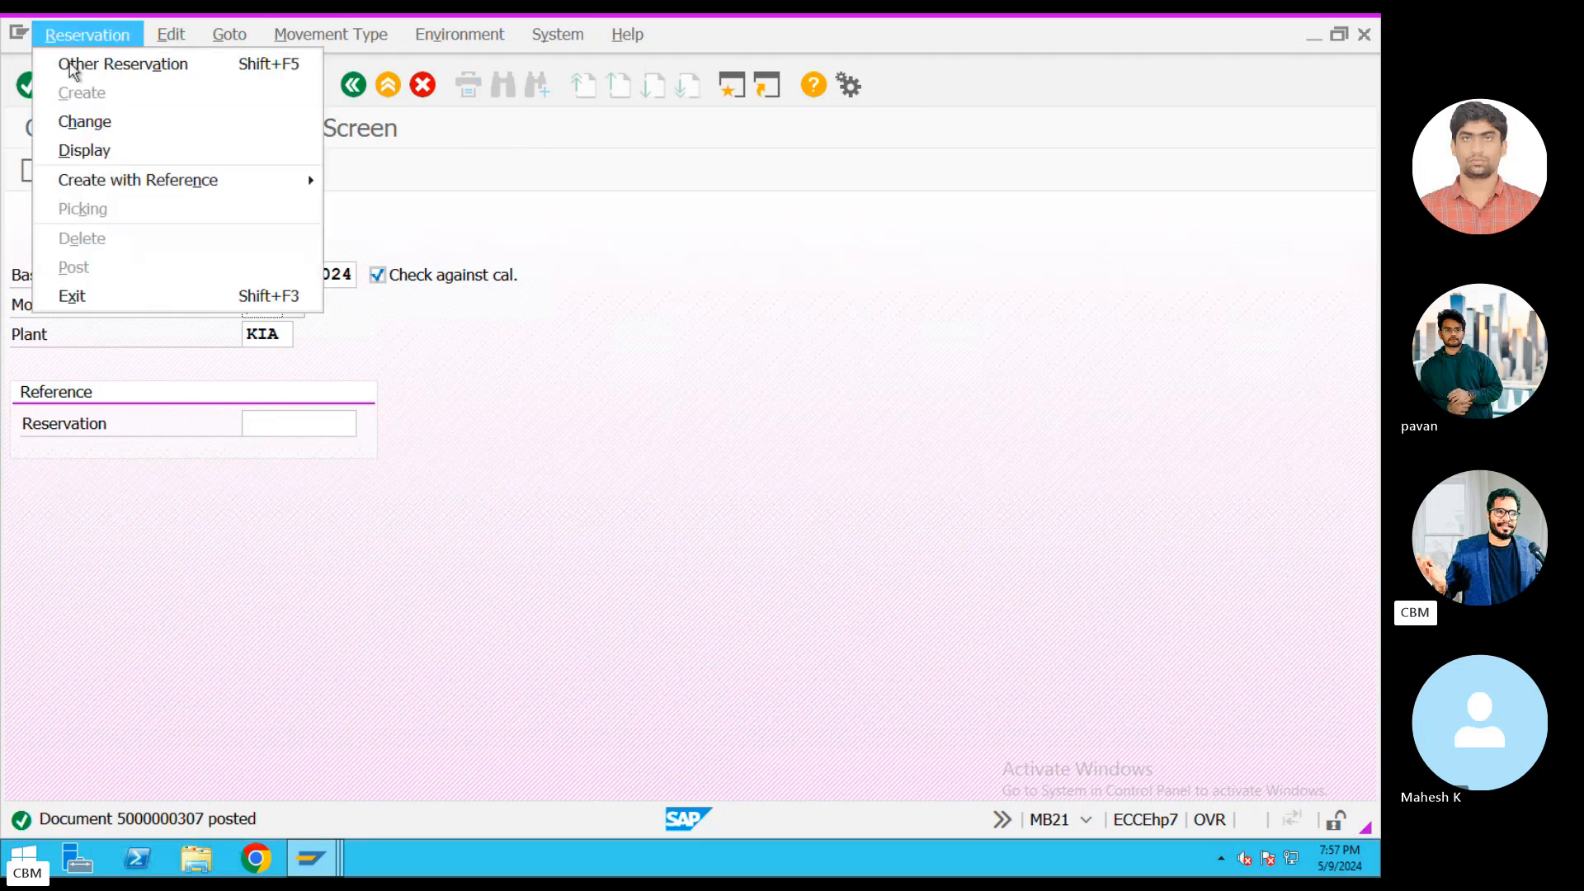
click(83, 123)
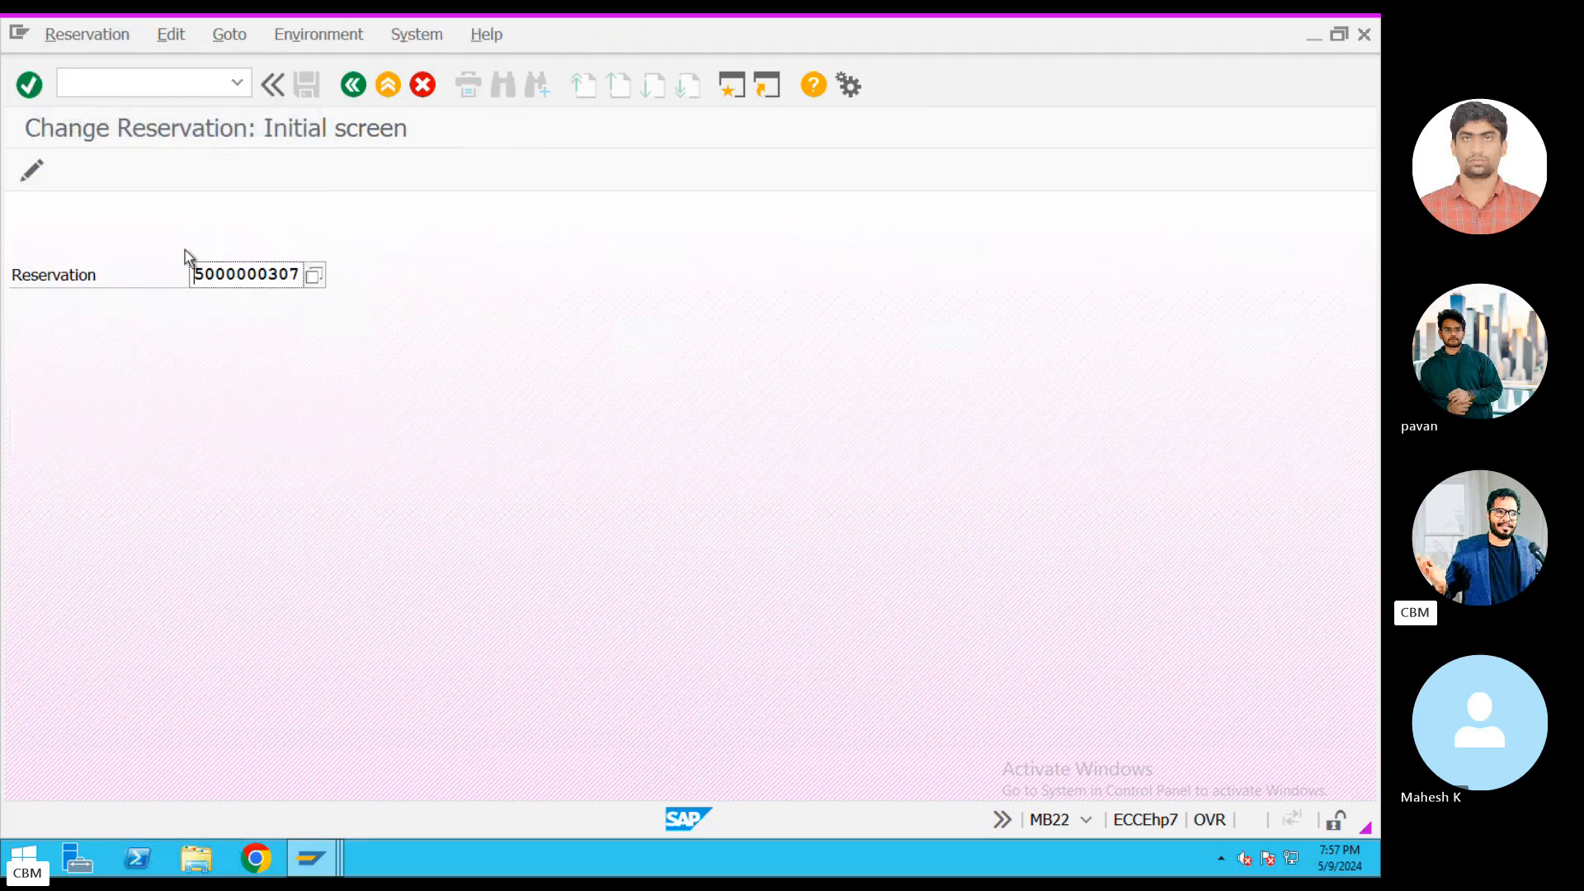
key(Return)
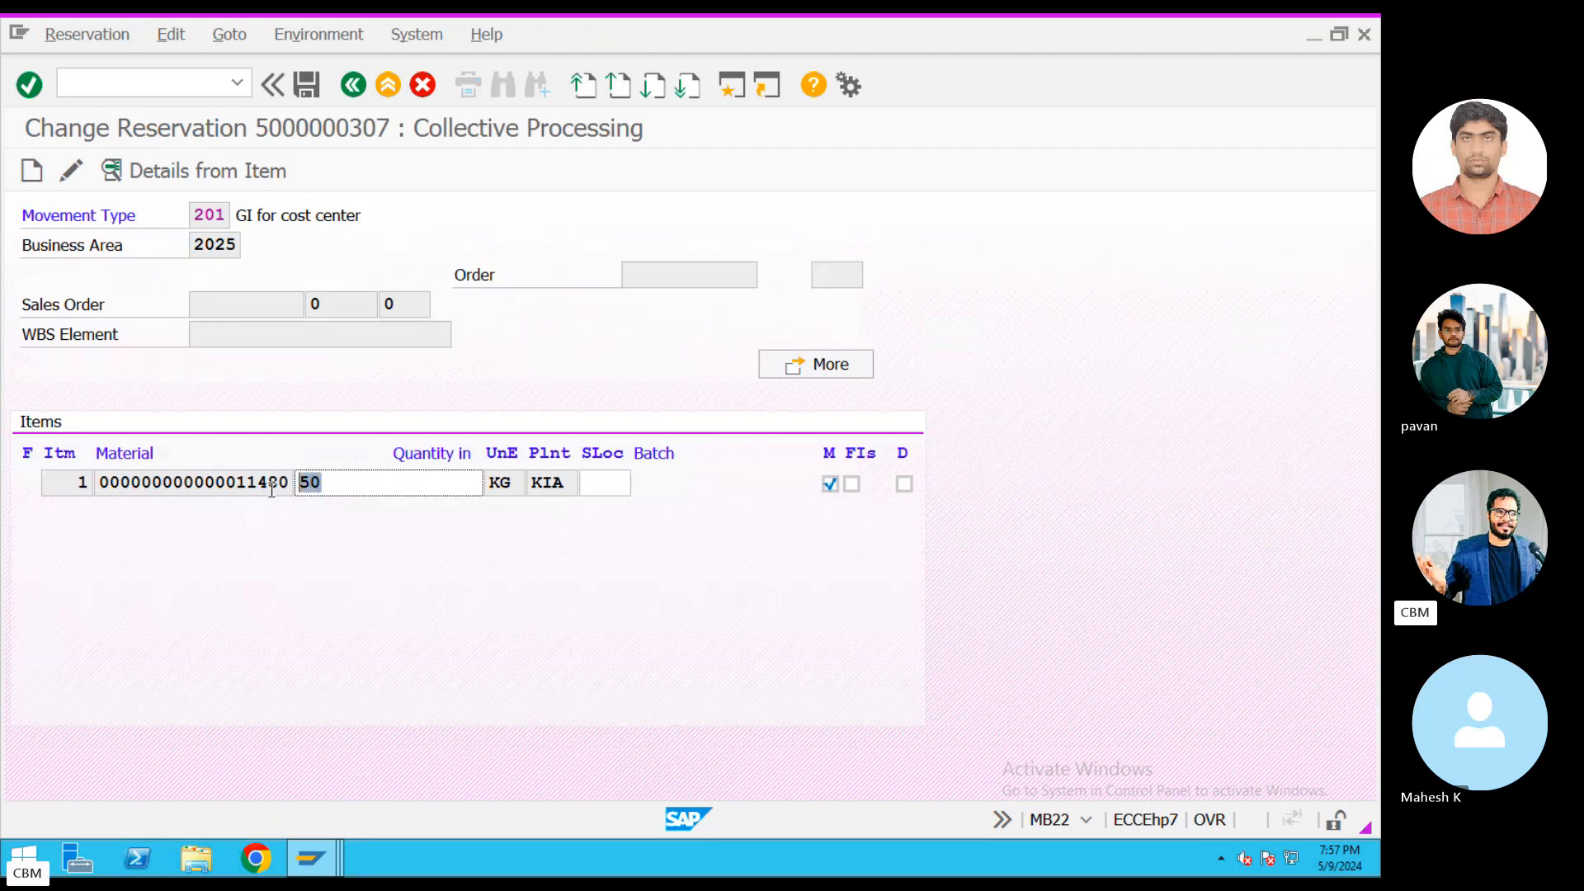
Leave the reservation without changes and run the MMBE stock overview for material 11480 in plant KIA.
click(64, 41)
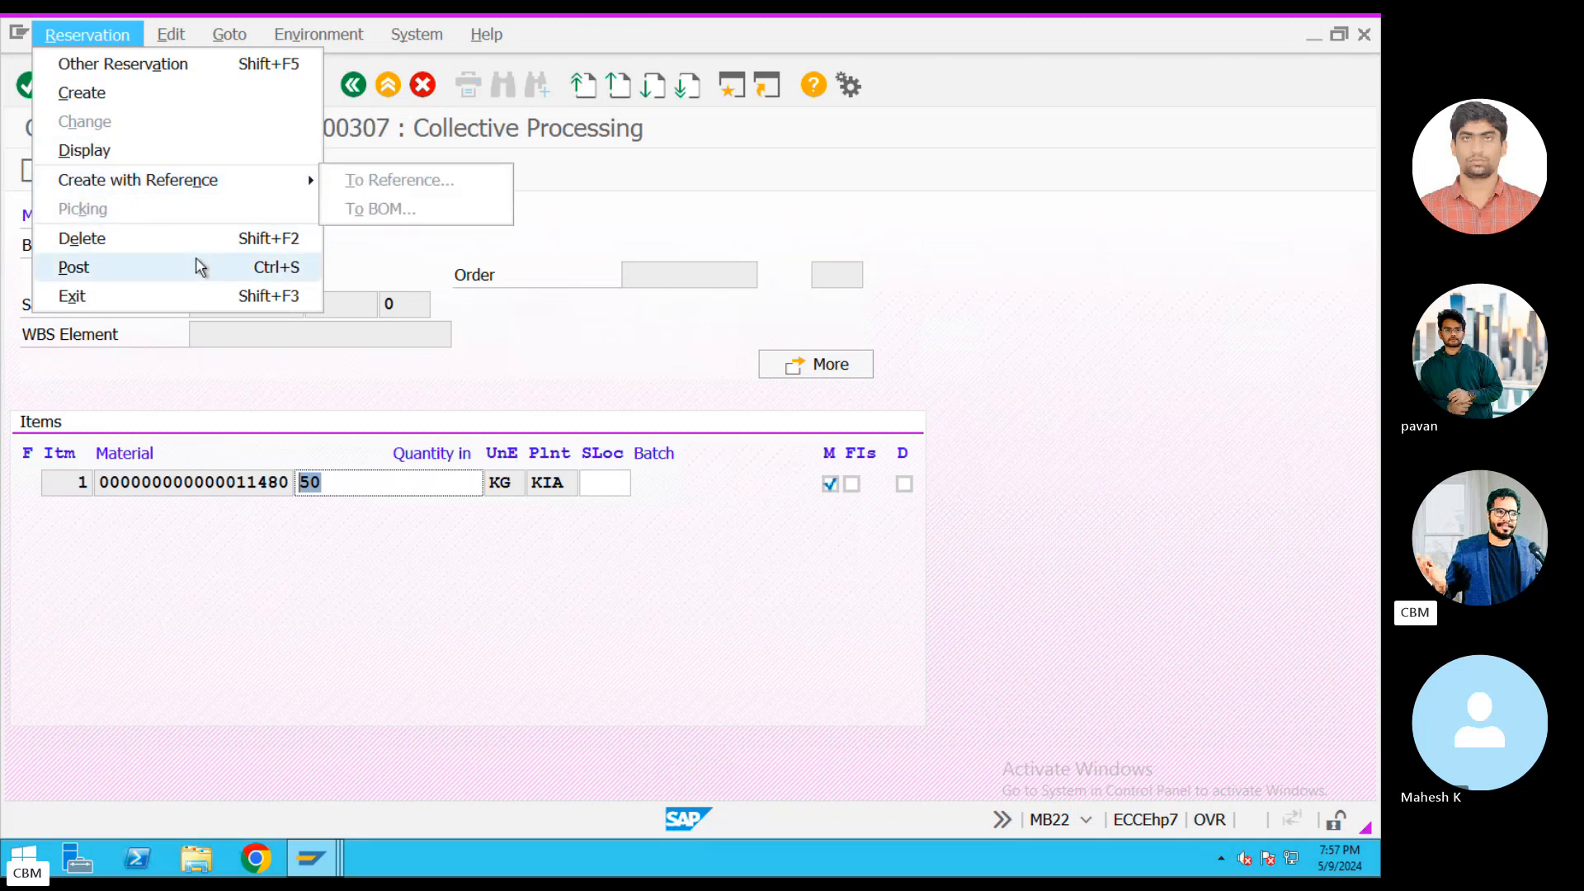
click(528, 242)
click(387, 85)
click(200, 91)
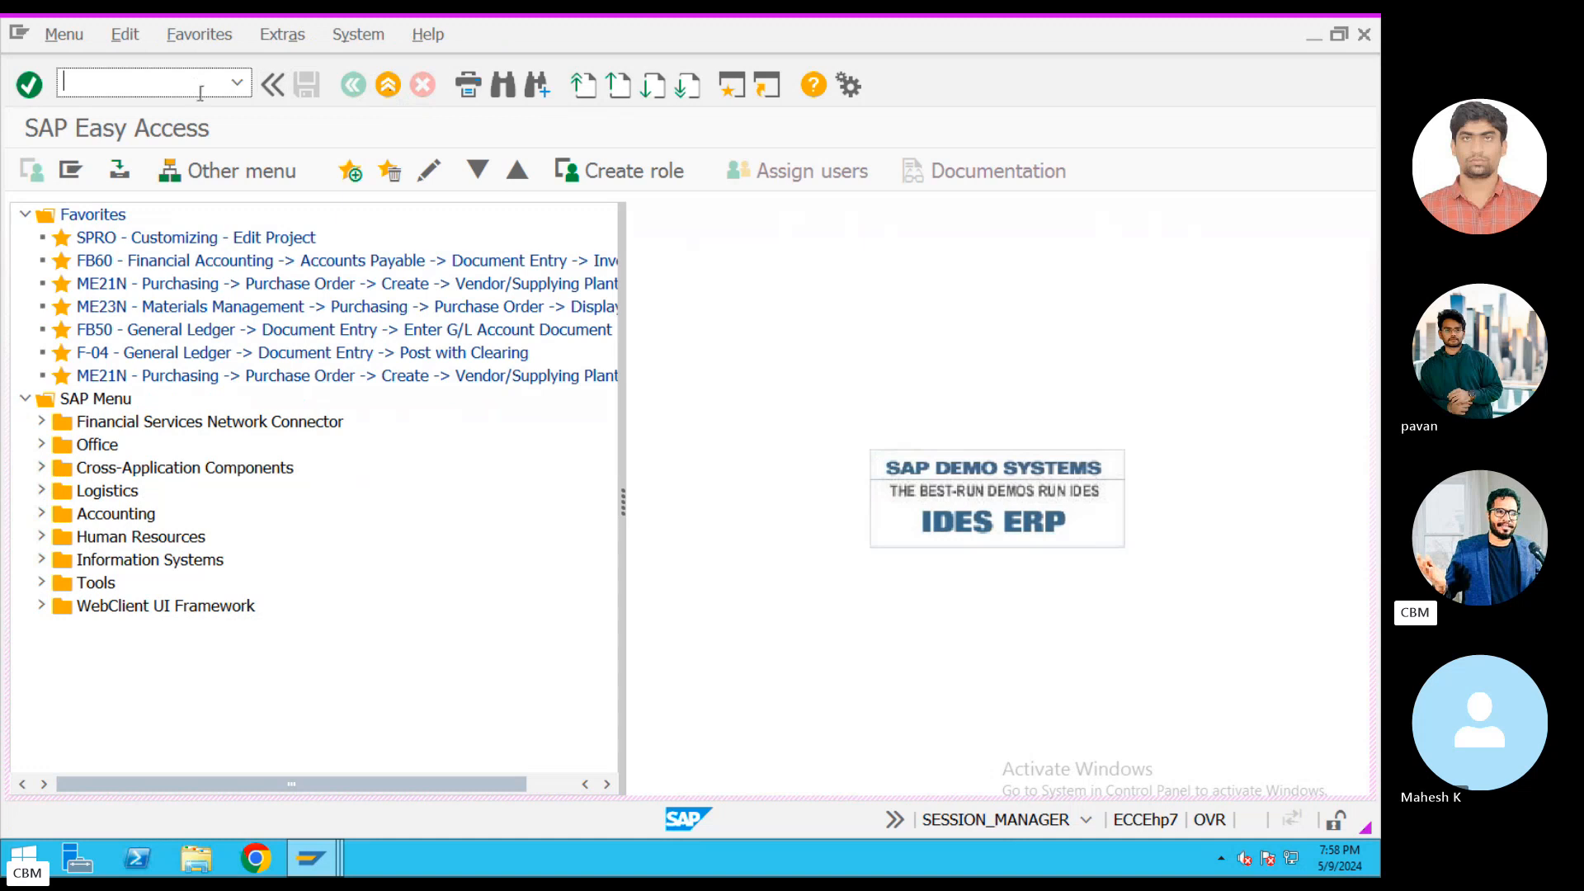
text(mmbe)
key(Return)
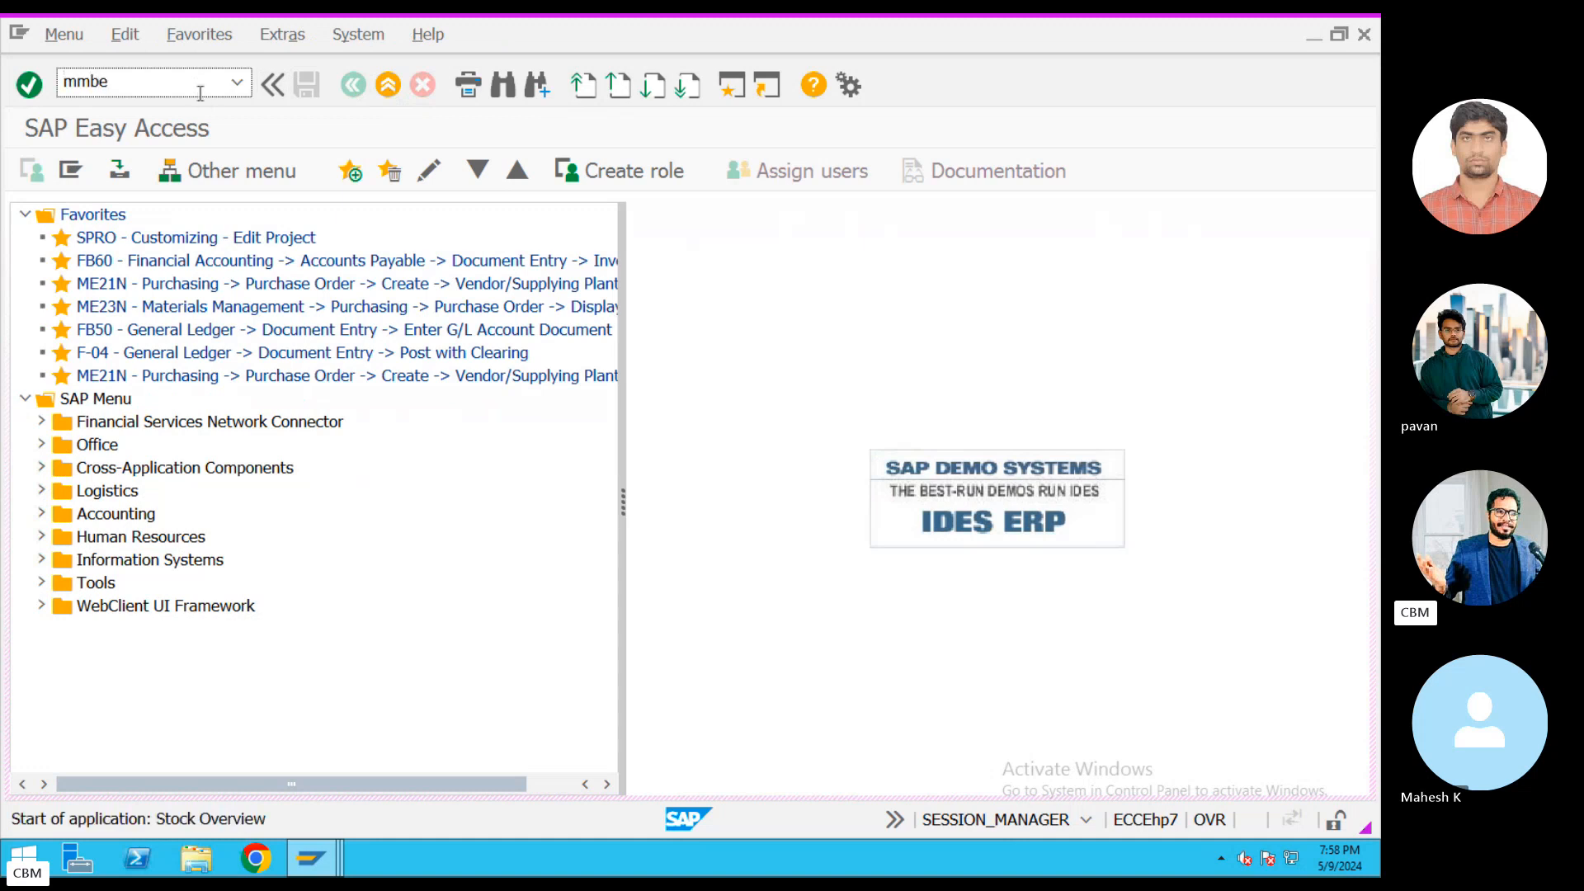
click(31, 173)
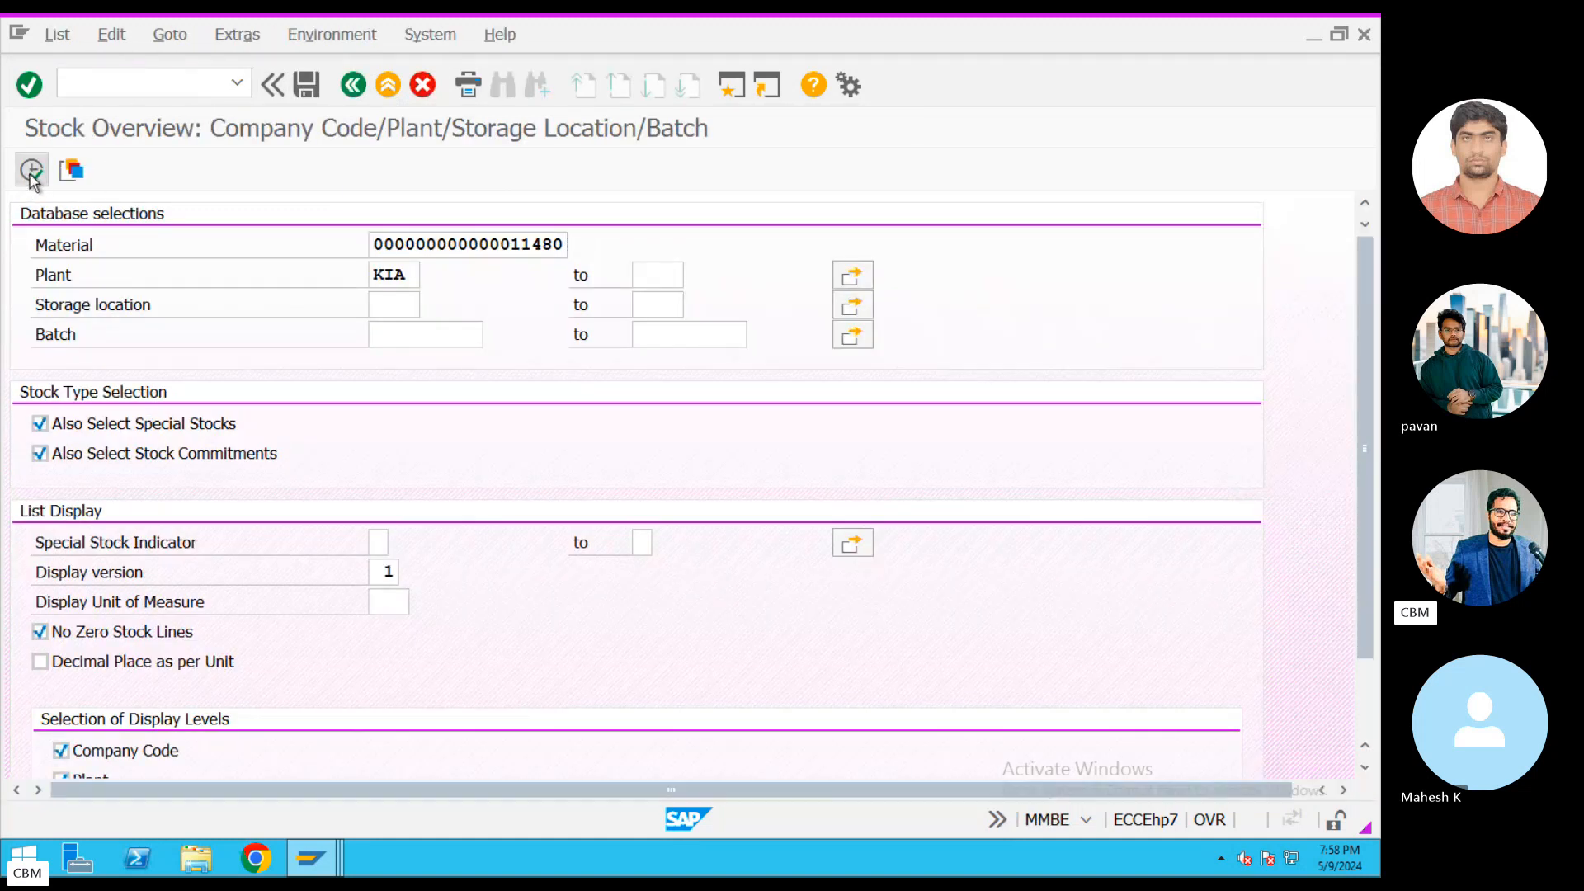
Check the material's reserved quantity at the full, company code and plant levels of the stock overview.
click(850, 504)
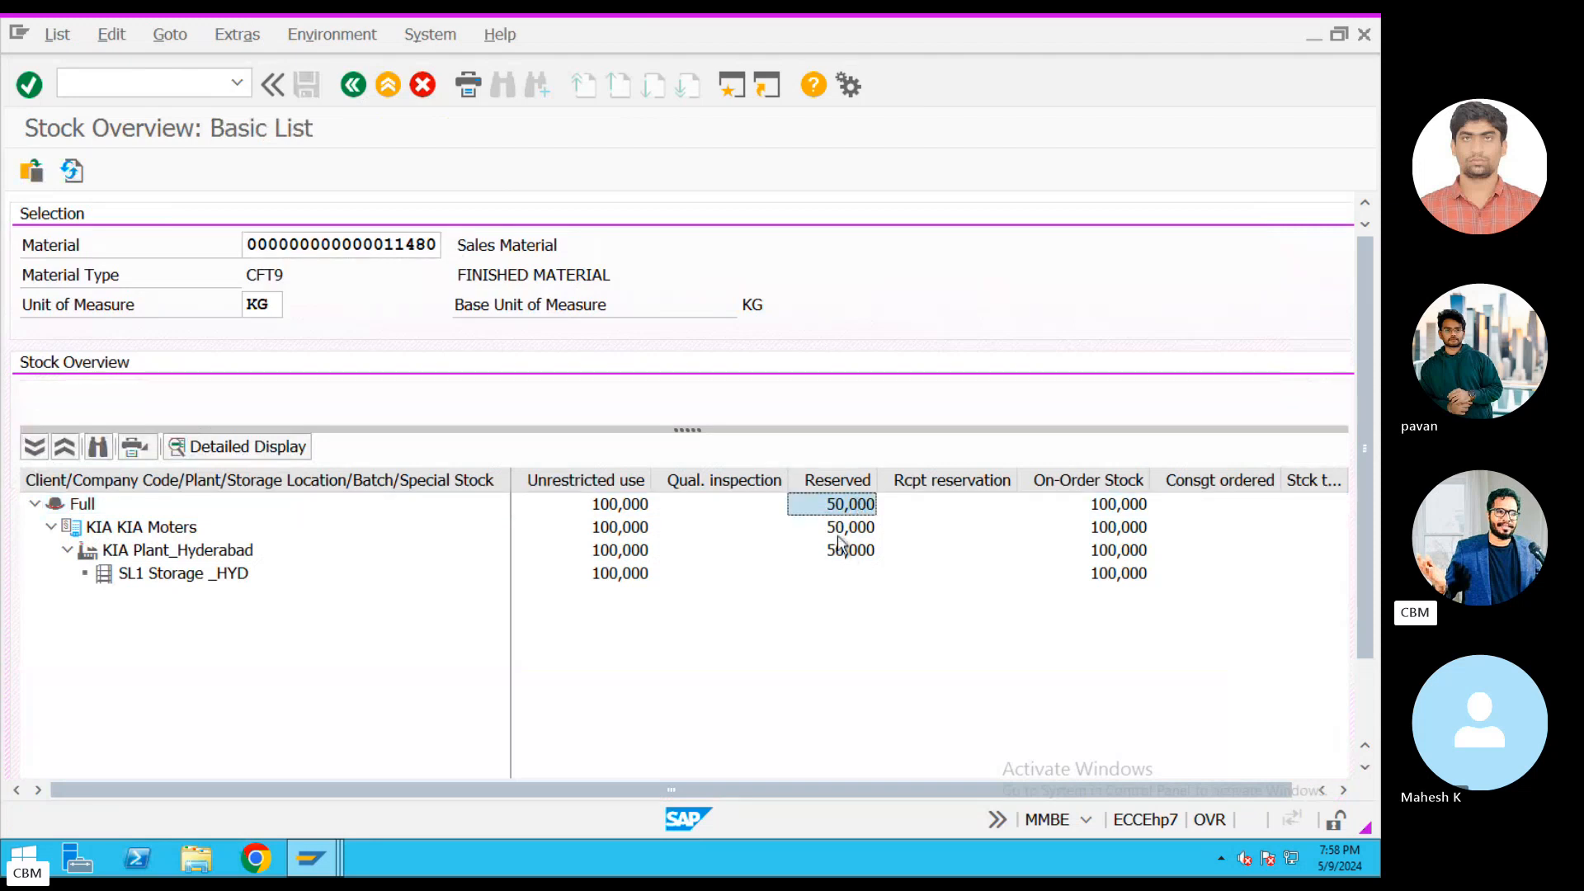
click(840, 532)
click(866, 551)
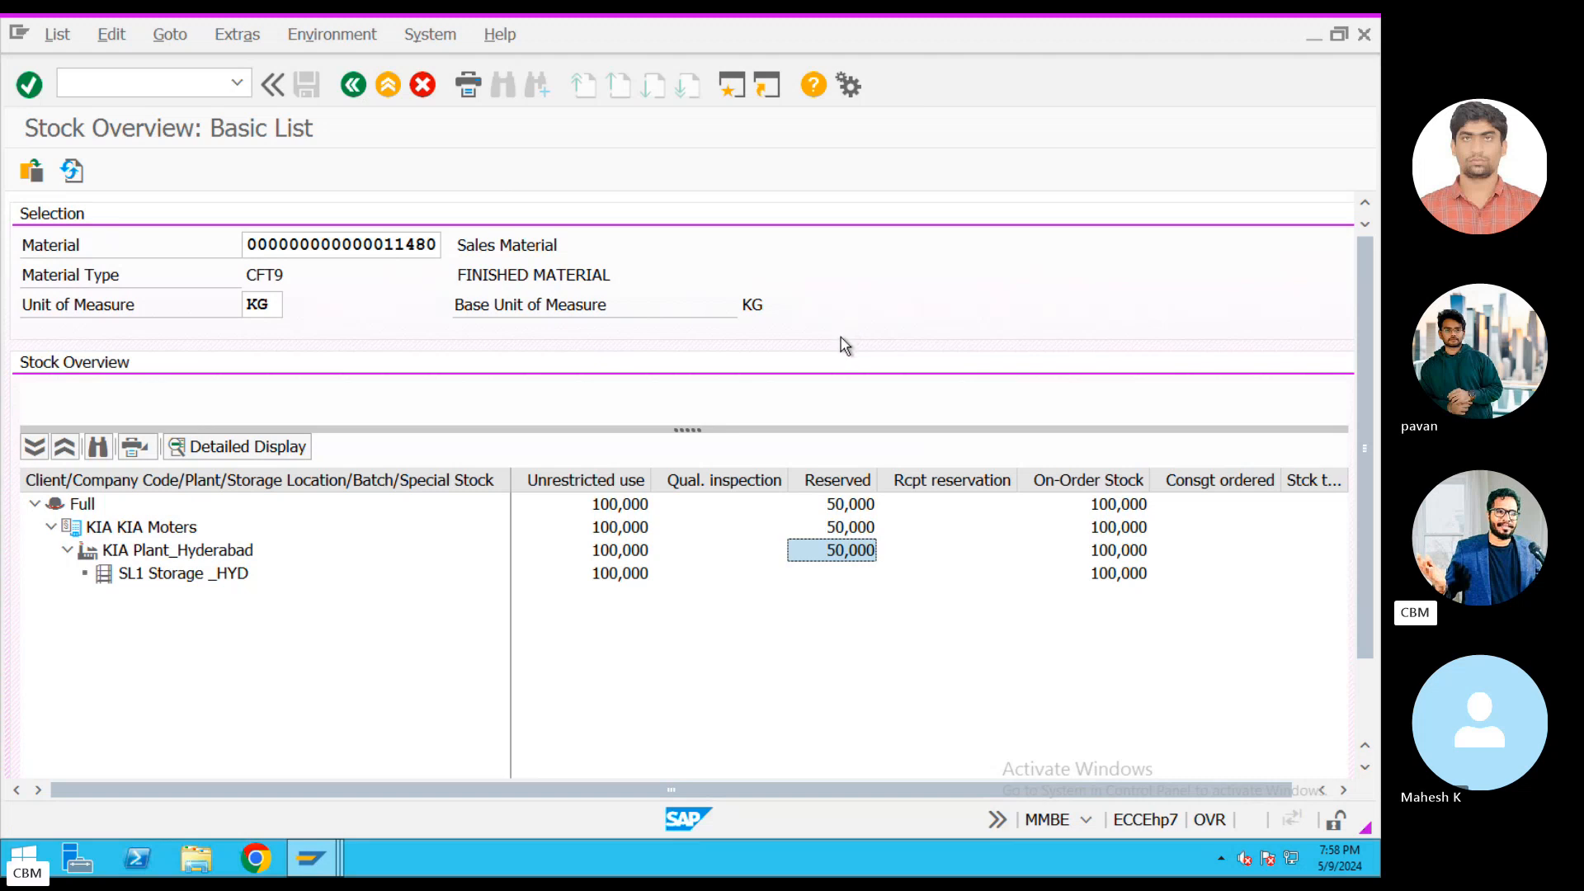
Start MIGO in a new session and set it to Goods Issue with reference to Reservation.
click(733, 87)
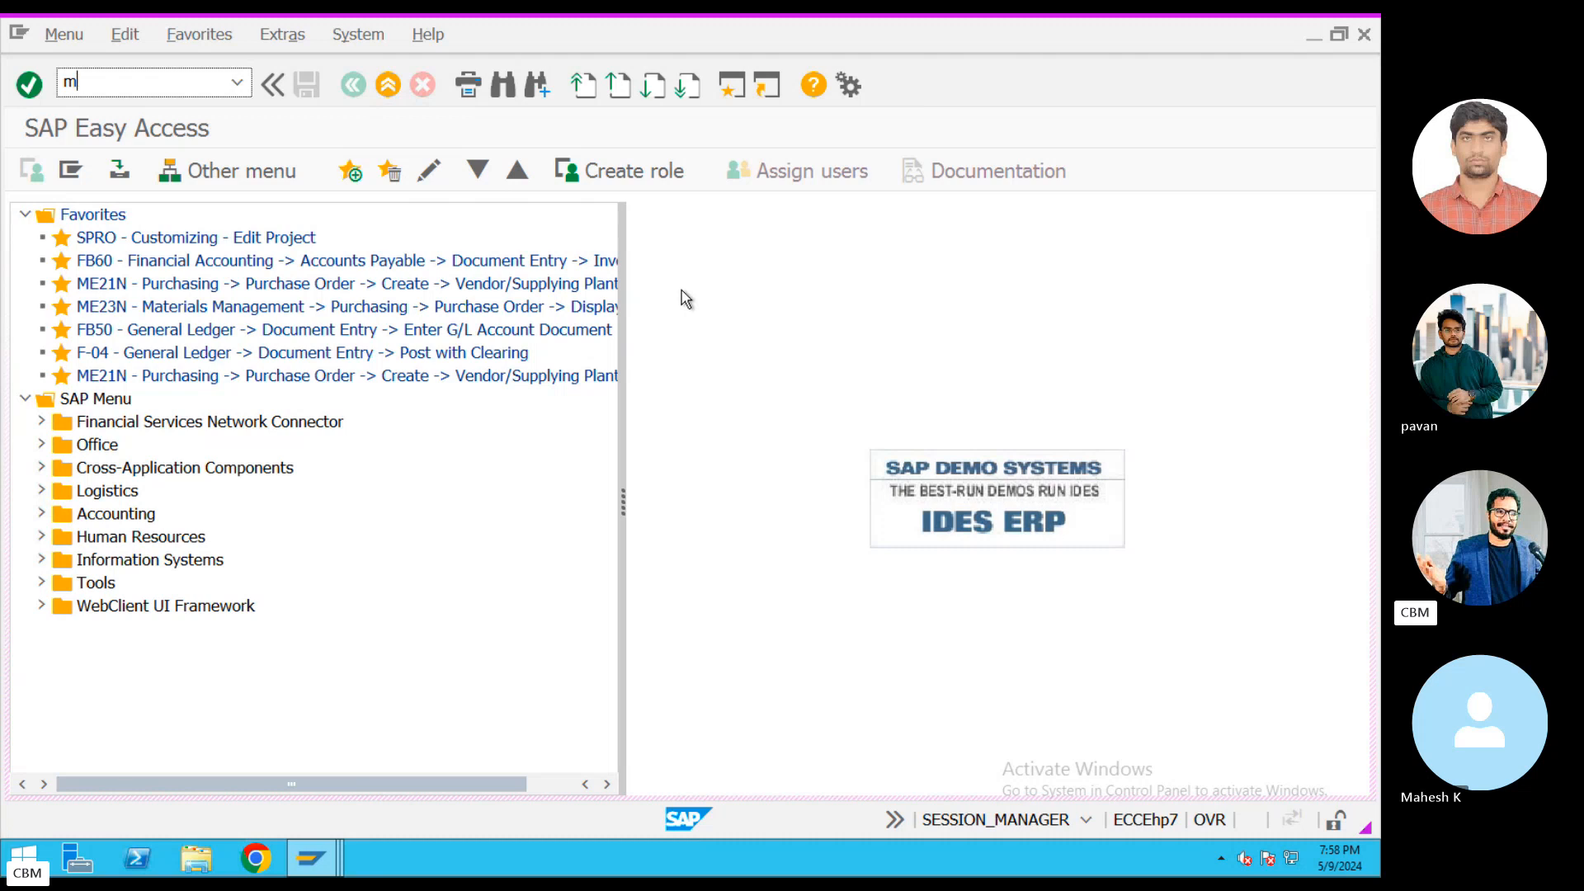
key(Return)
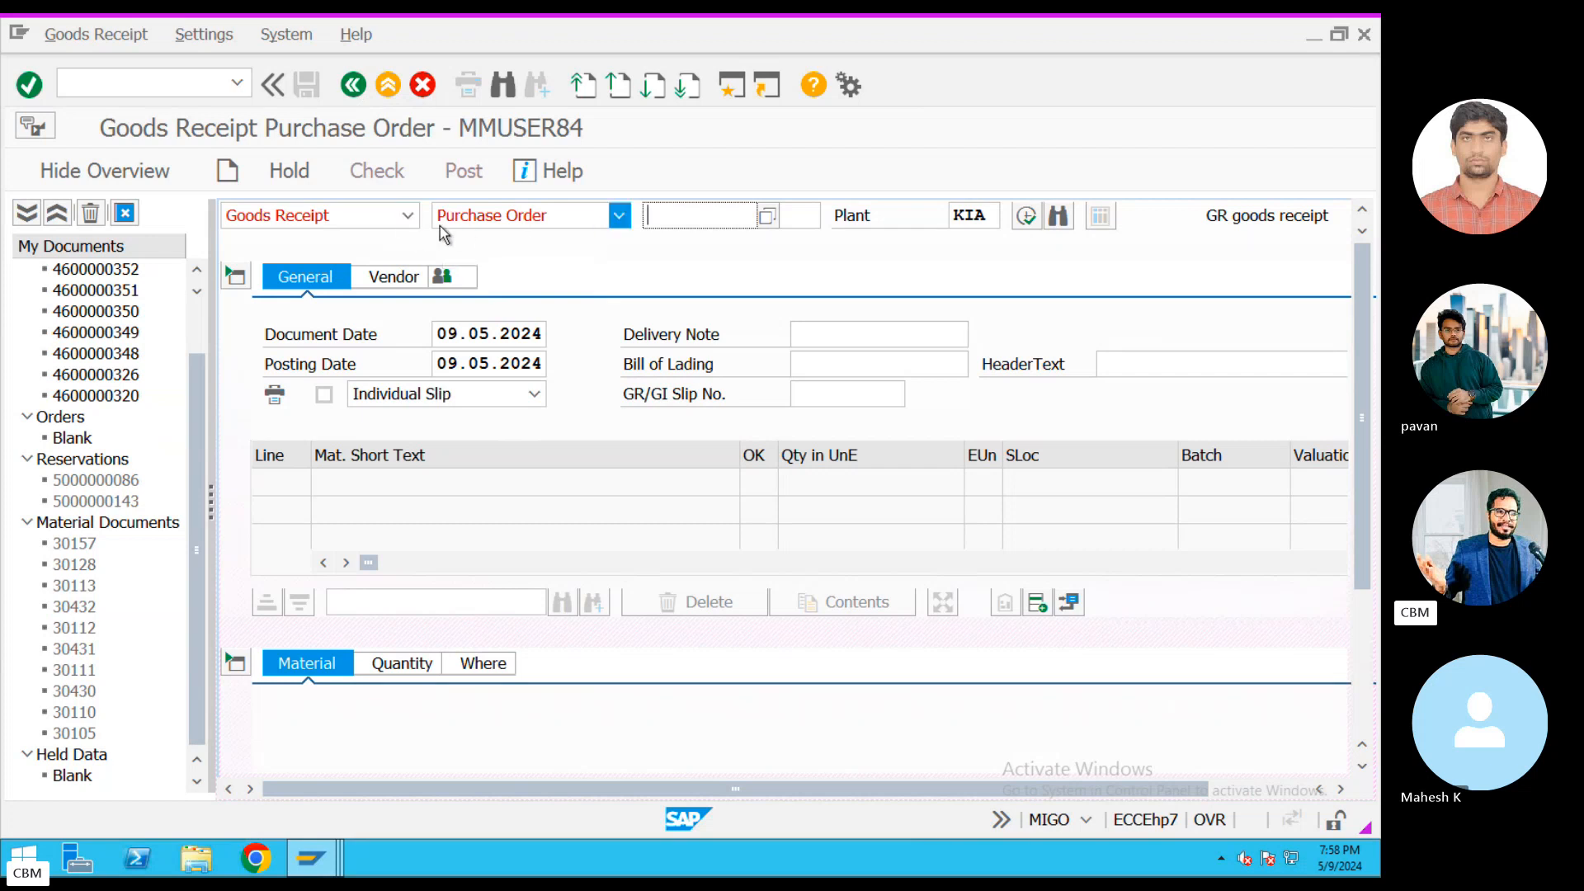
click(409, 216)
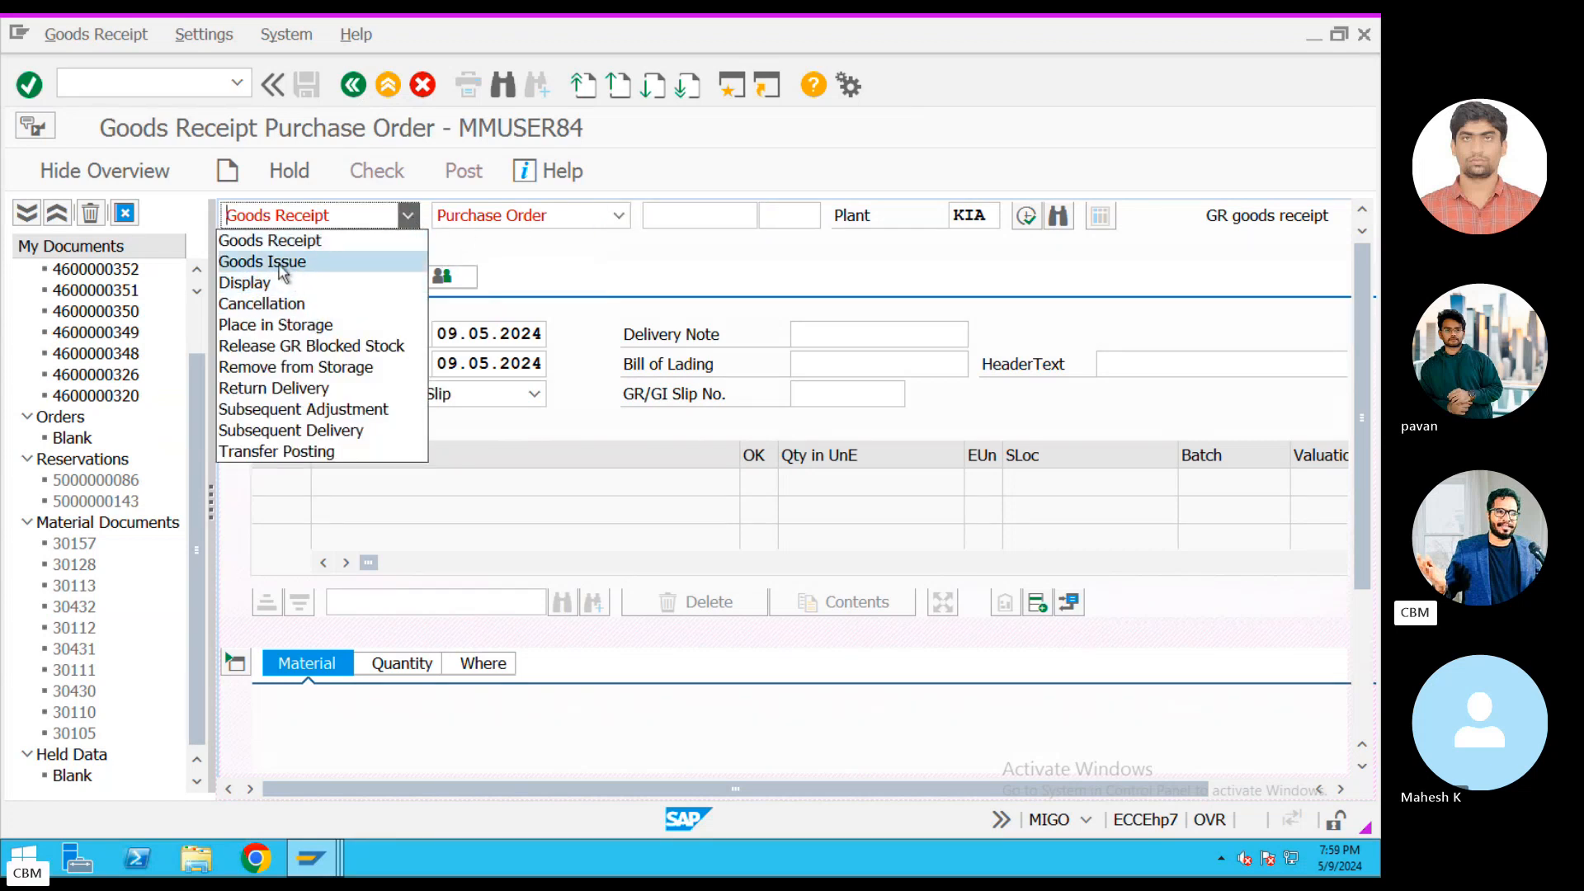
click(284, 263)
click(618, 217)
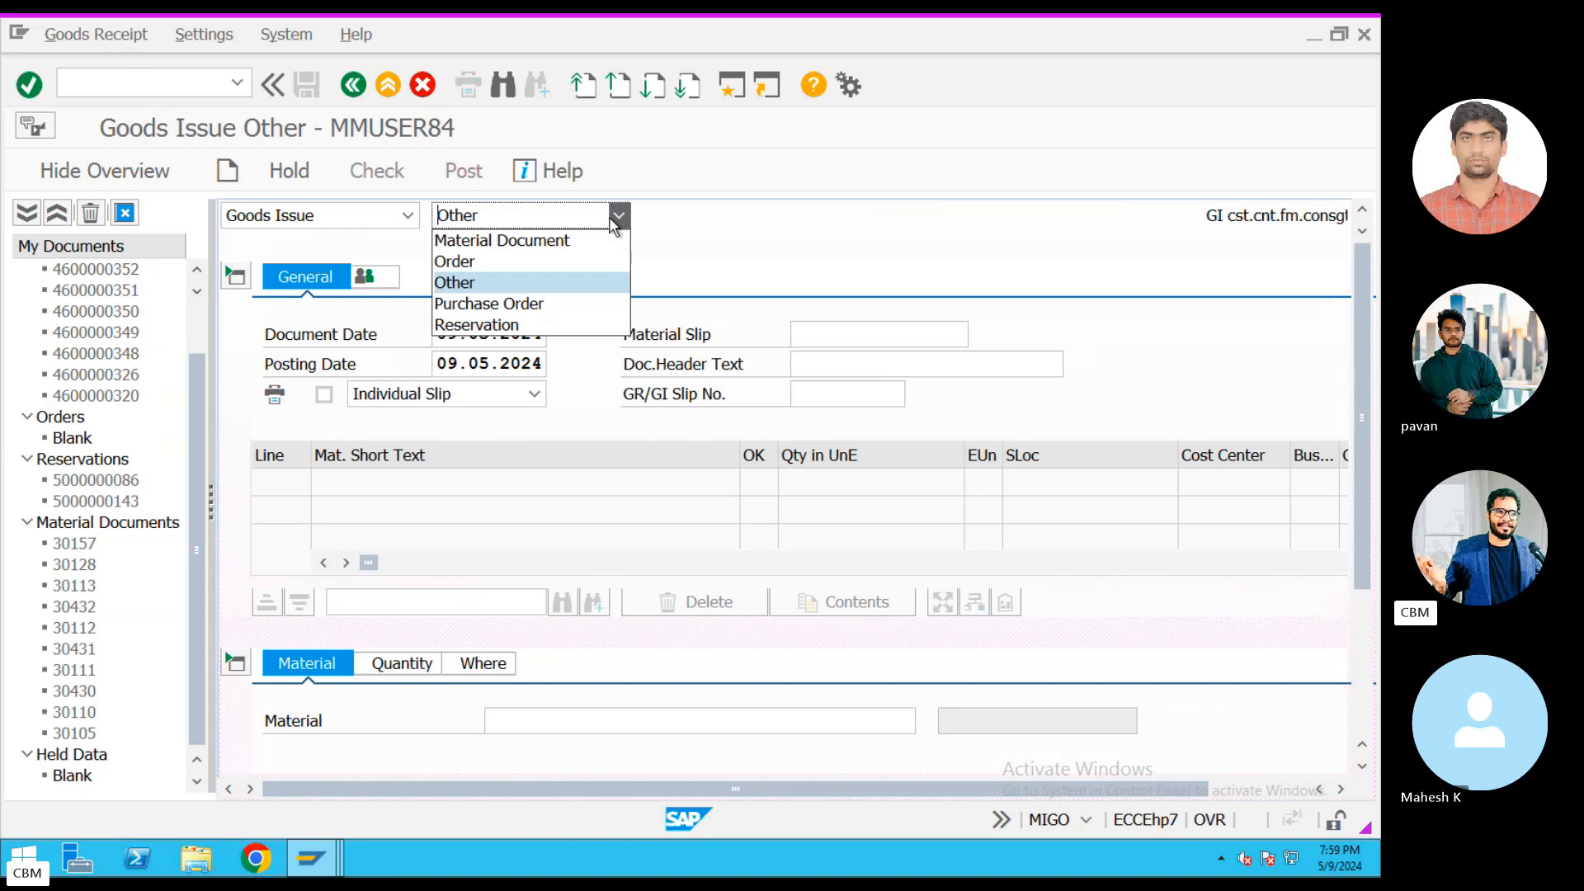
click(516, 324)
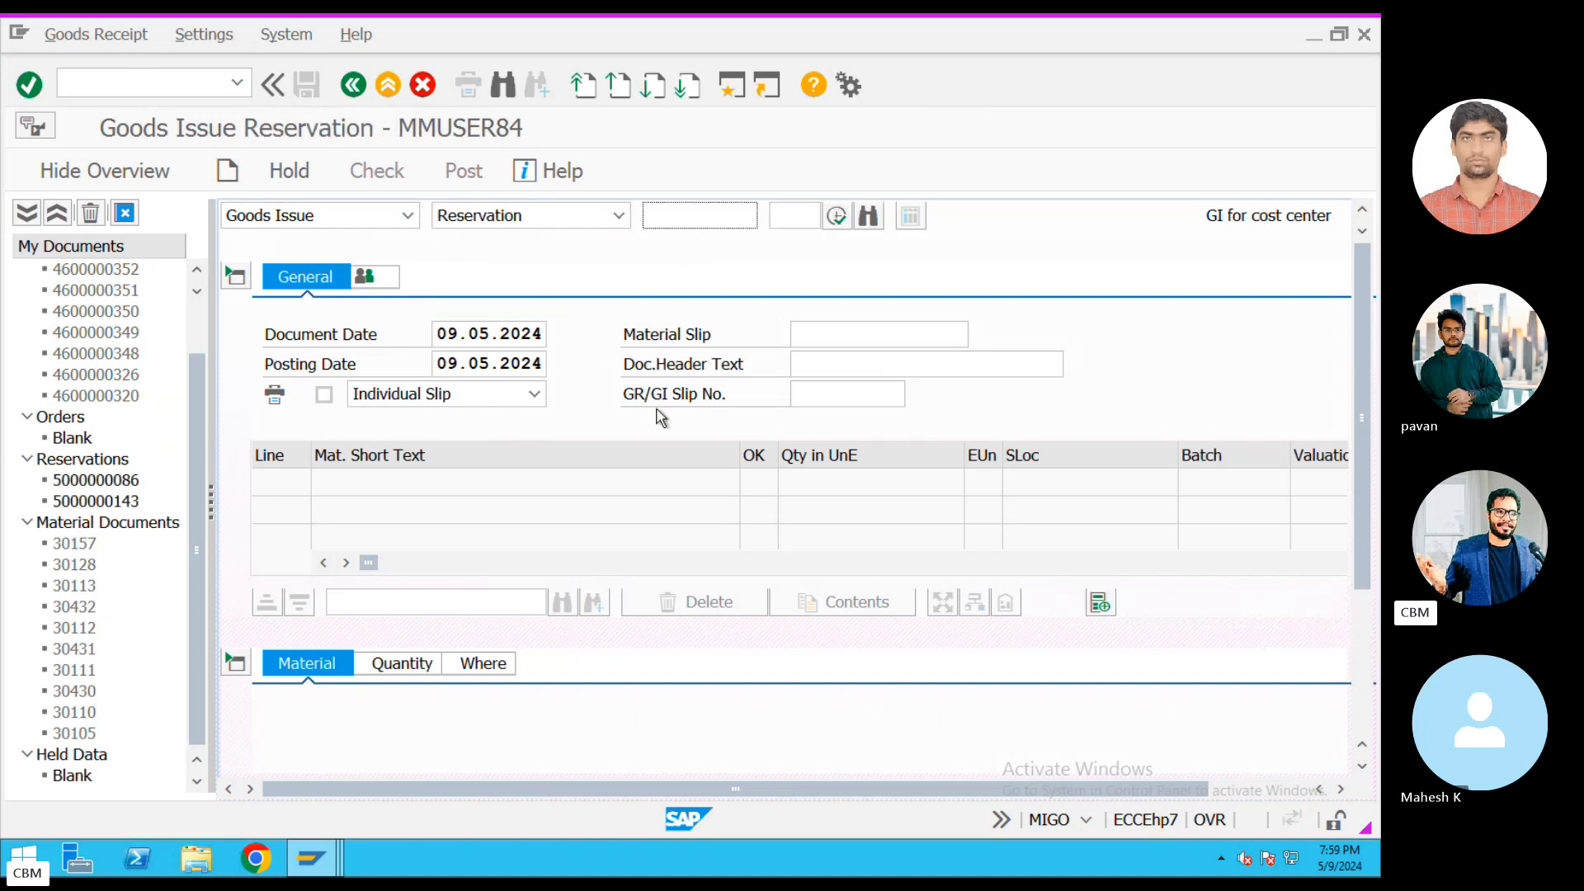
Examine the item table and the Material and Quantity details of the goods issue for a reservation.
drag(789, 791, 588, 784)
drag(1357, 515, 1364, 655)
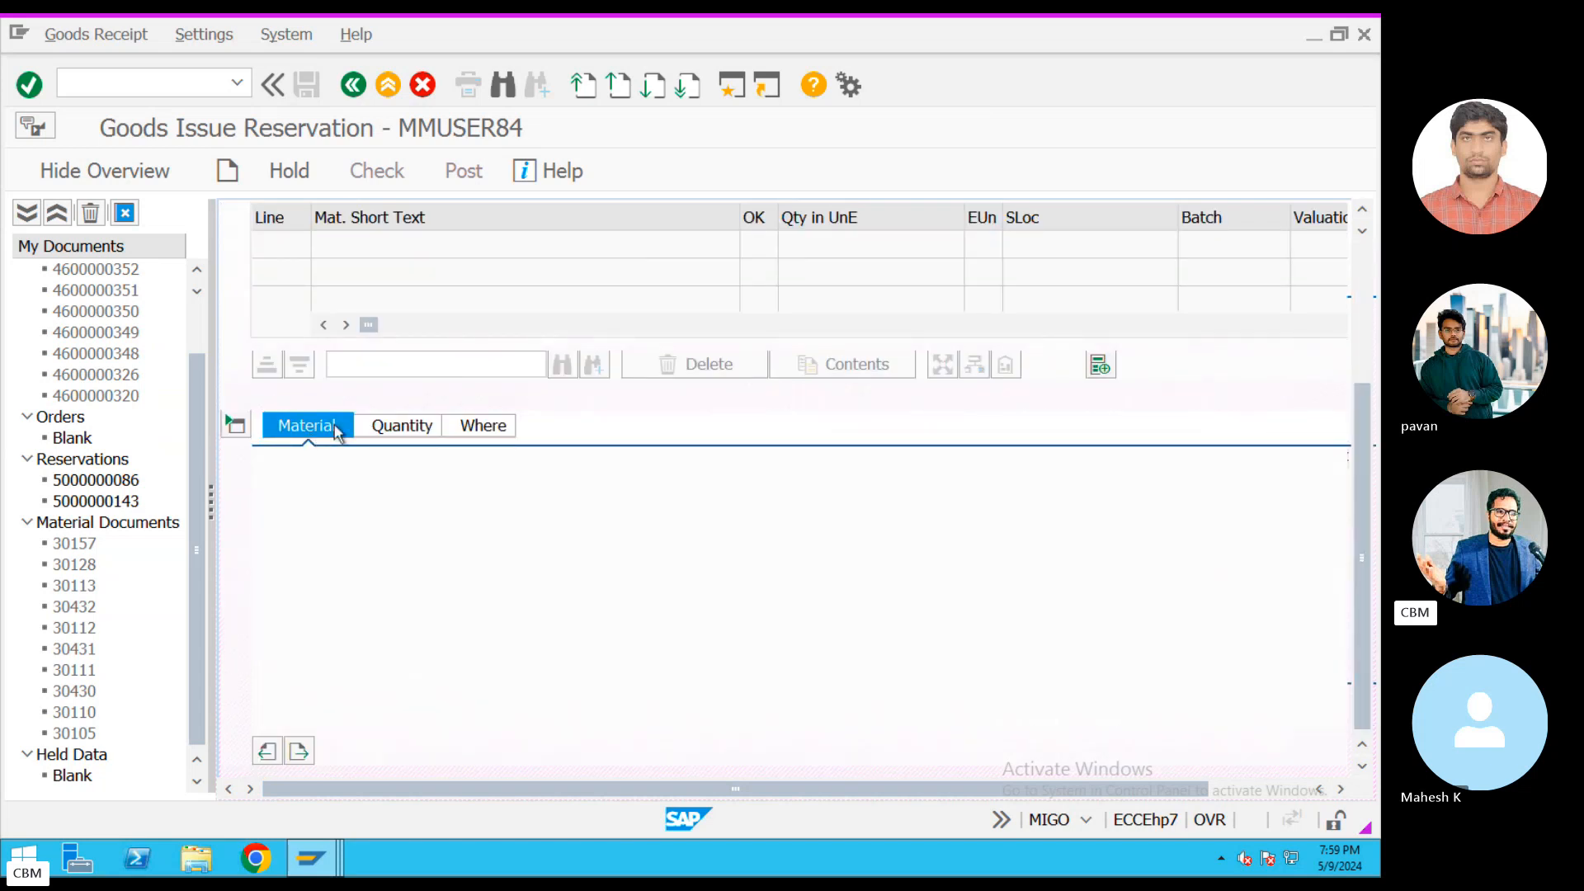
click(380, 427)
click(310, 428)
scroll(618, 431, up, 5)
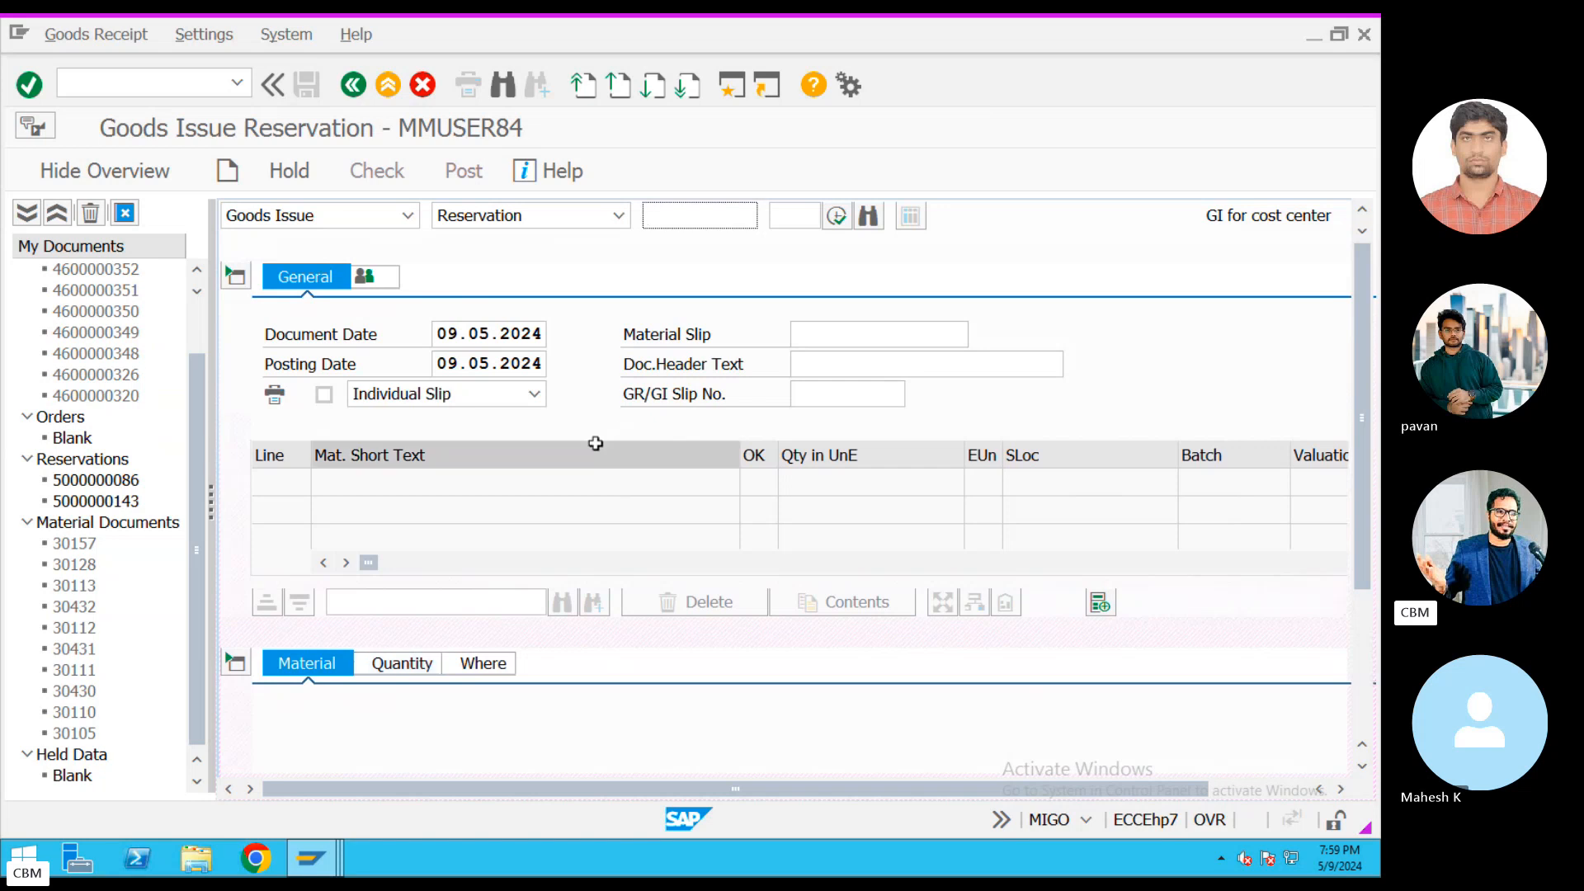
scroll(586, 544, down, 5)
scroll(495, 577, up, 5)
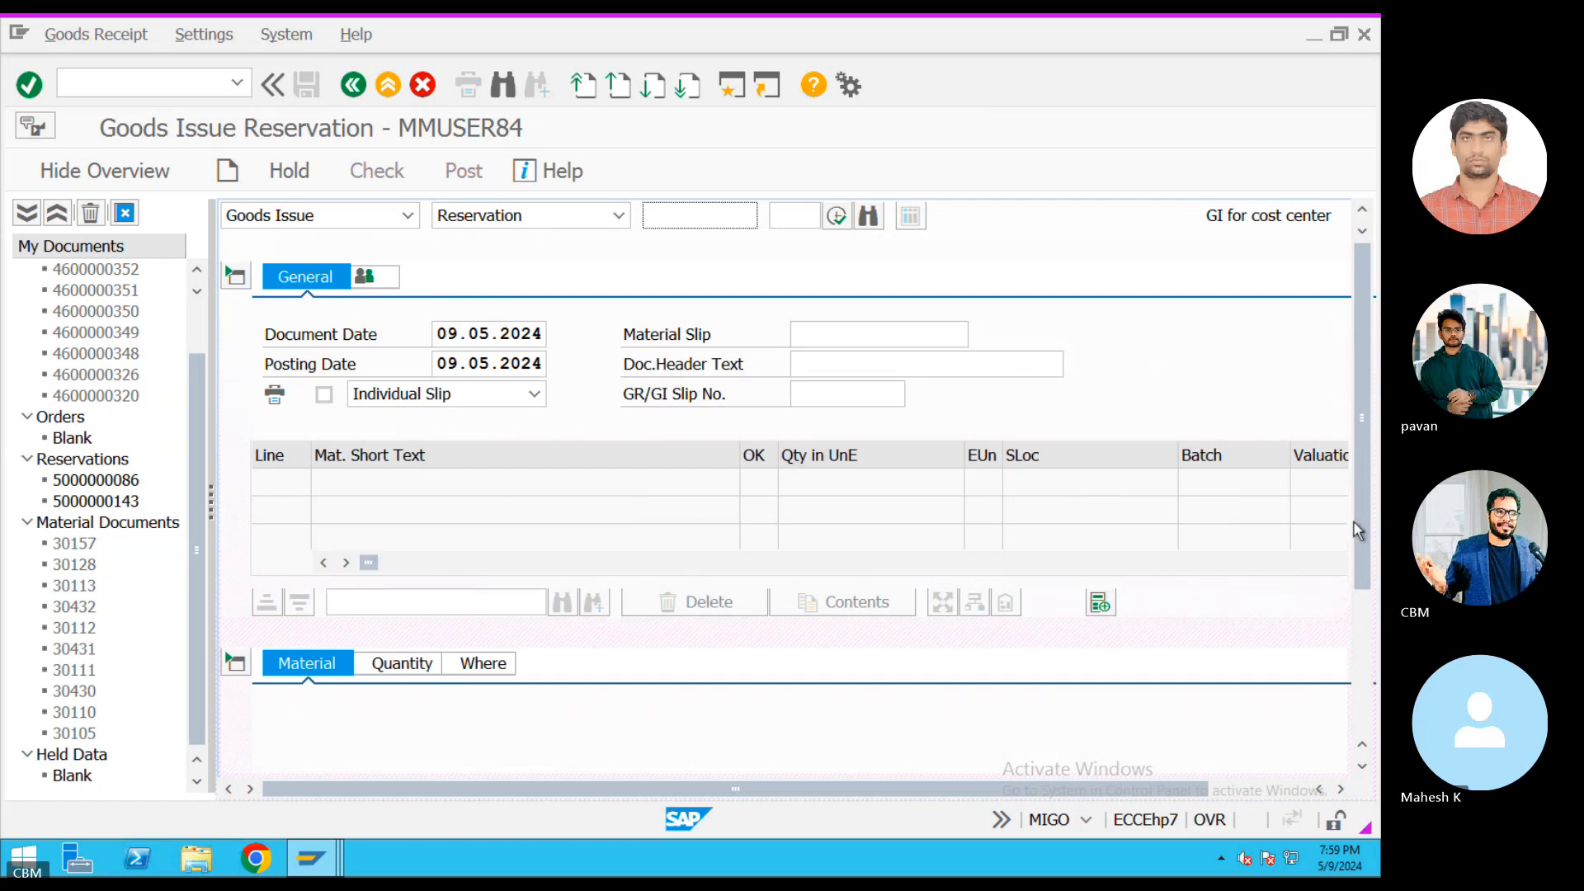
mouse_move(1360, 545)
mouse_down()
mouse_move(1377, 713)
mouse_move(1379, 540)
mouse_up()
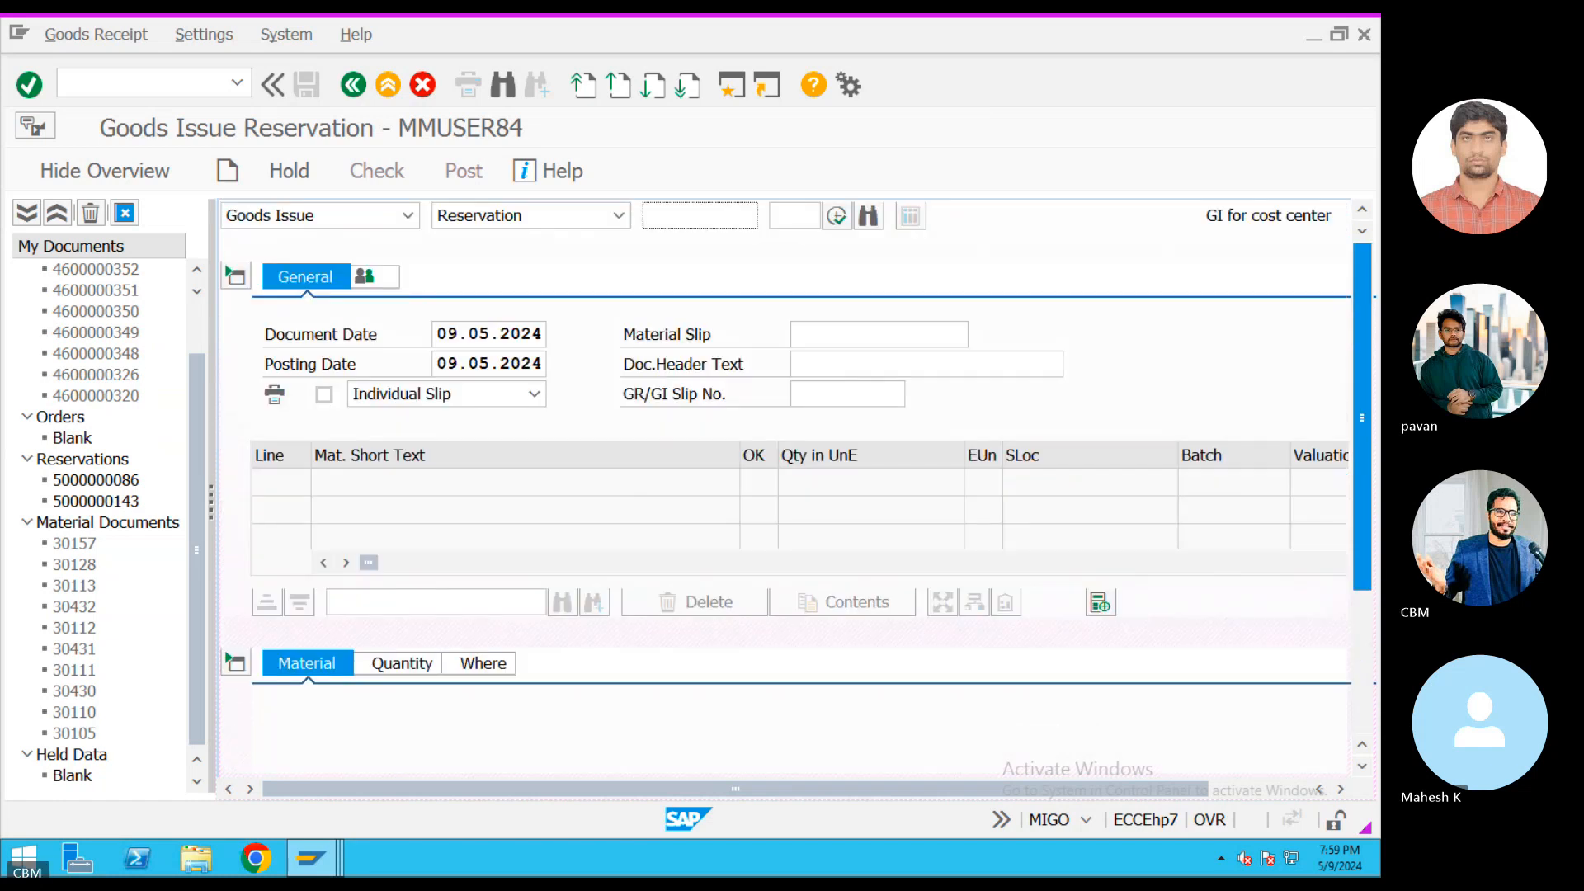
click(841, 223)
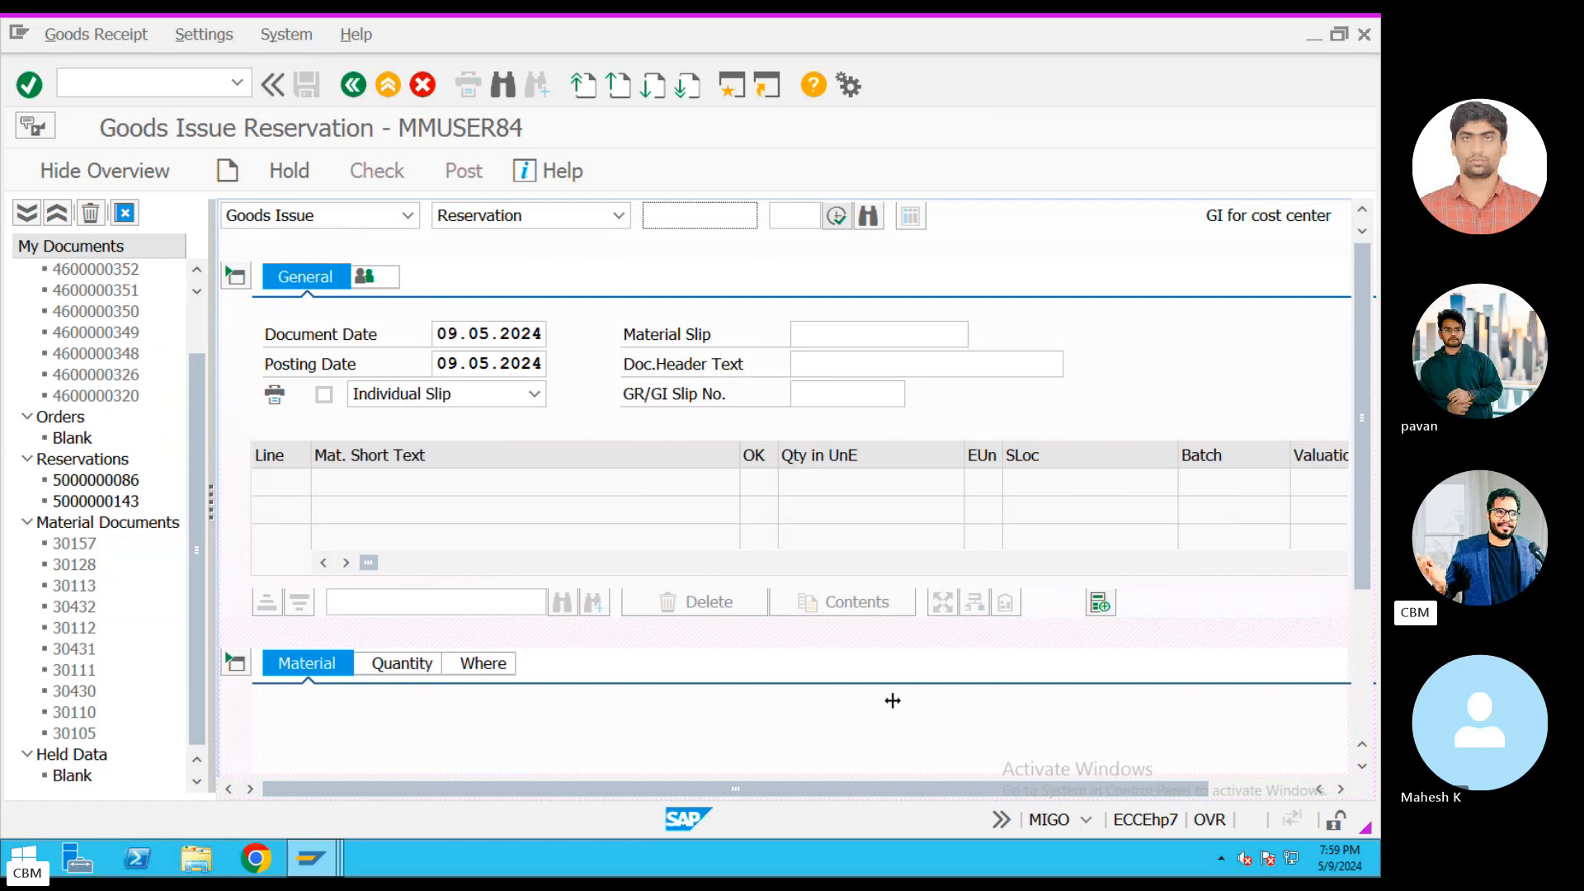
scroll(320, 710, down, 3)
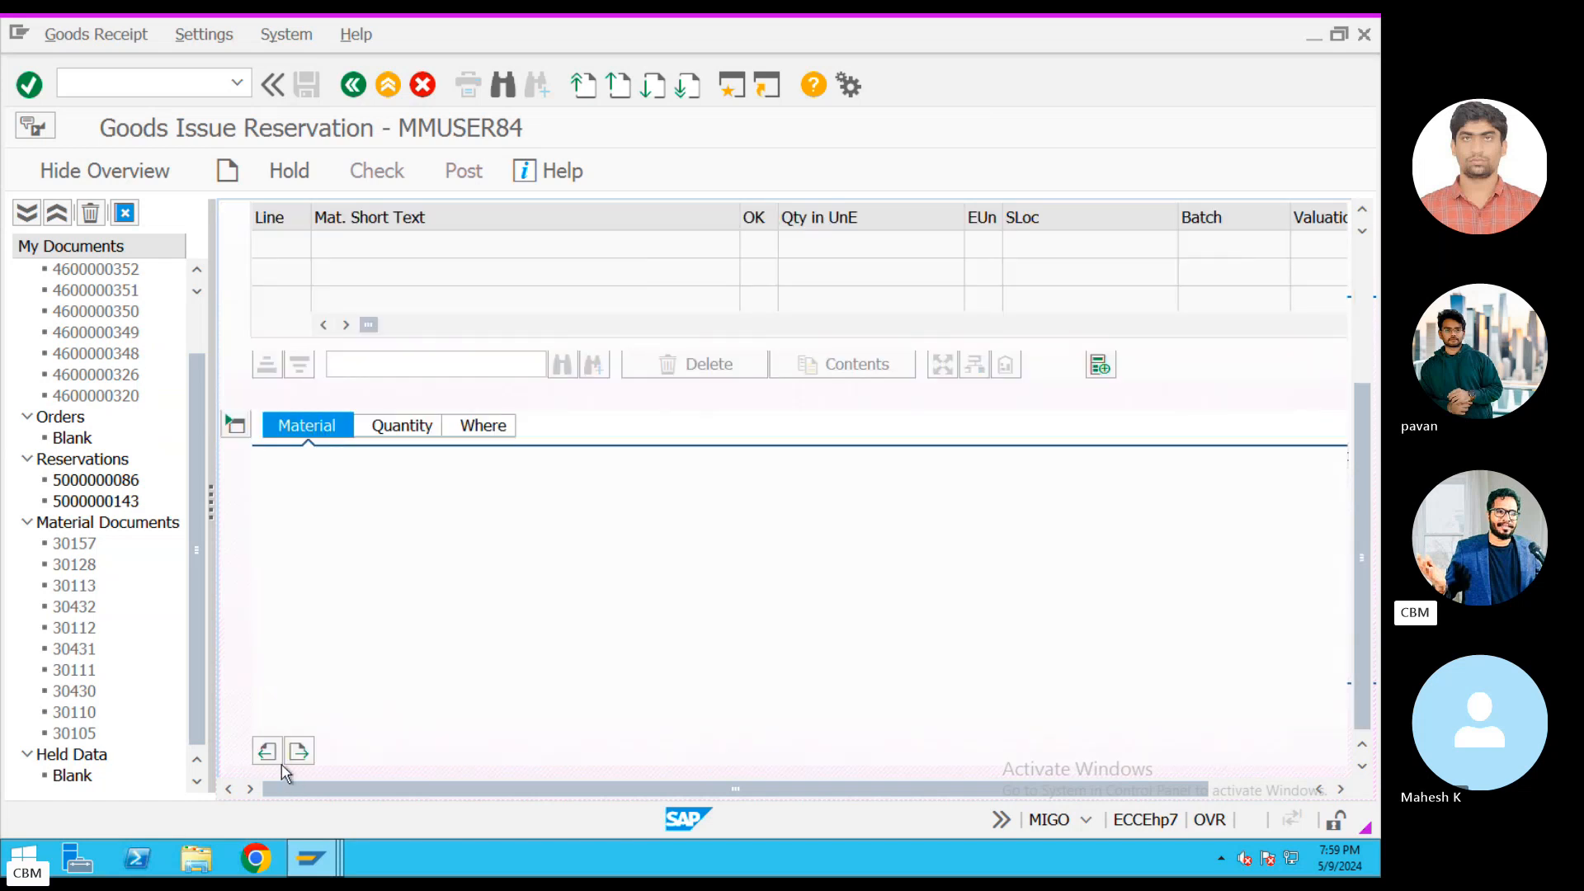
scroll(275, 755, up, 3)
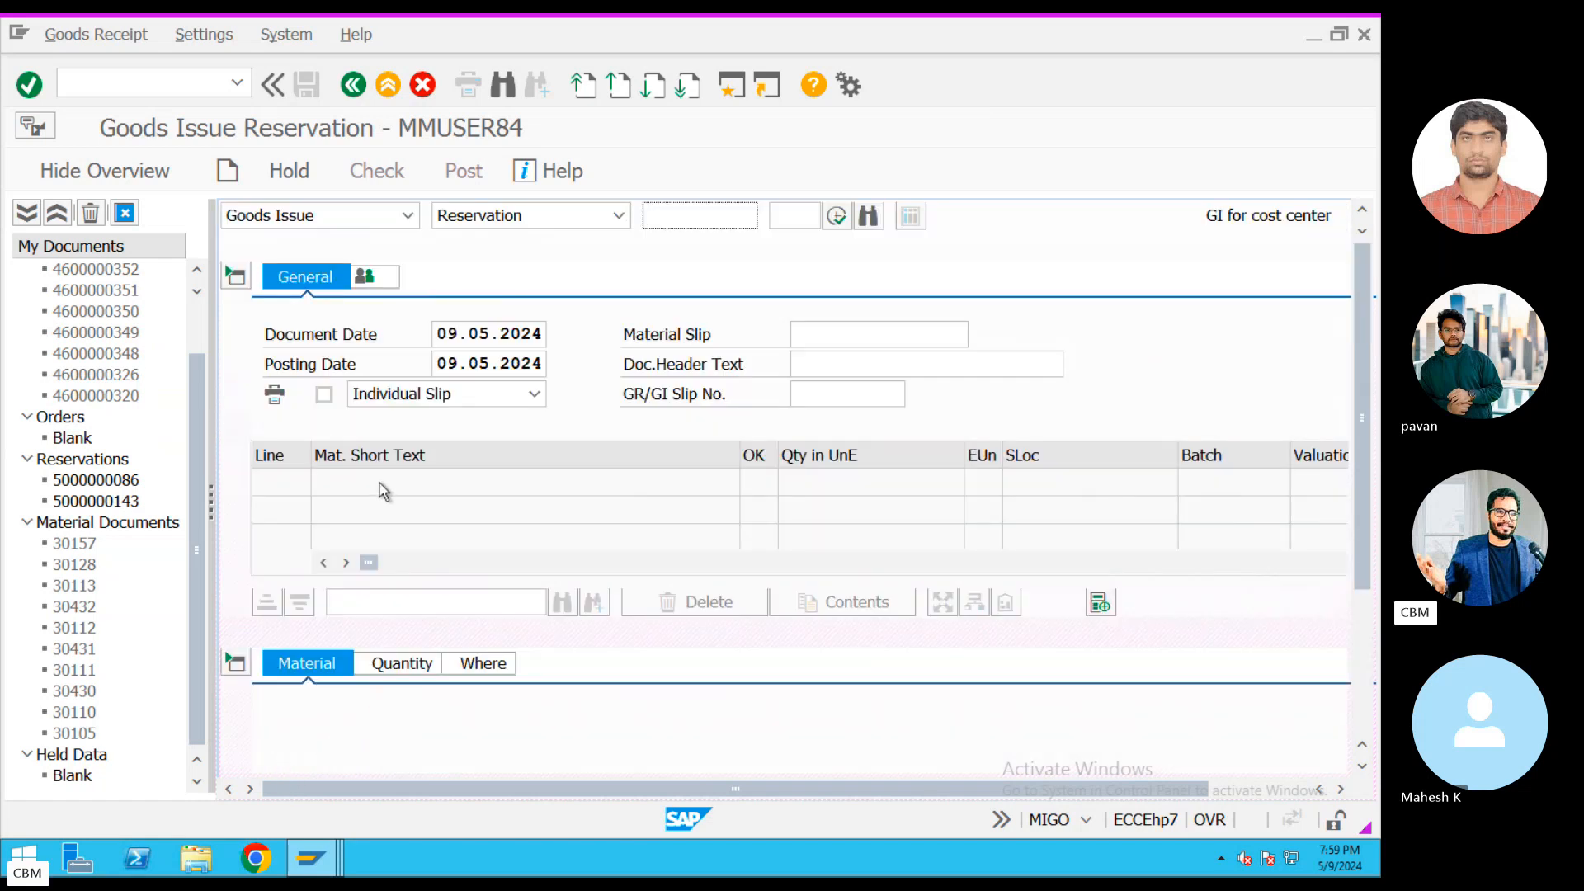
click(415, 664)
scroll(1367, 452, down, 3)
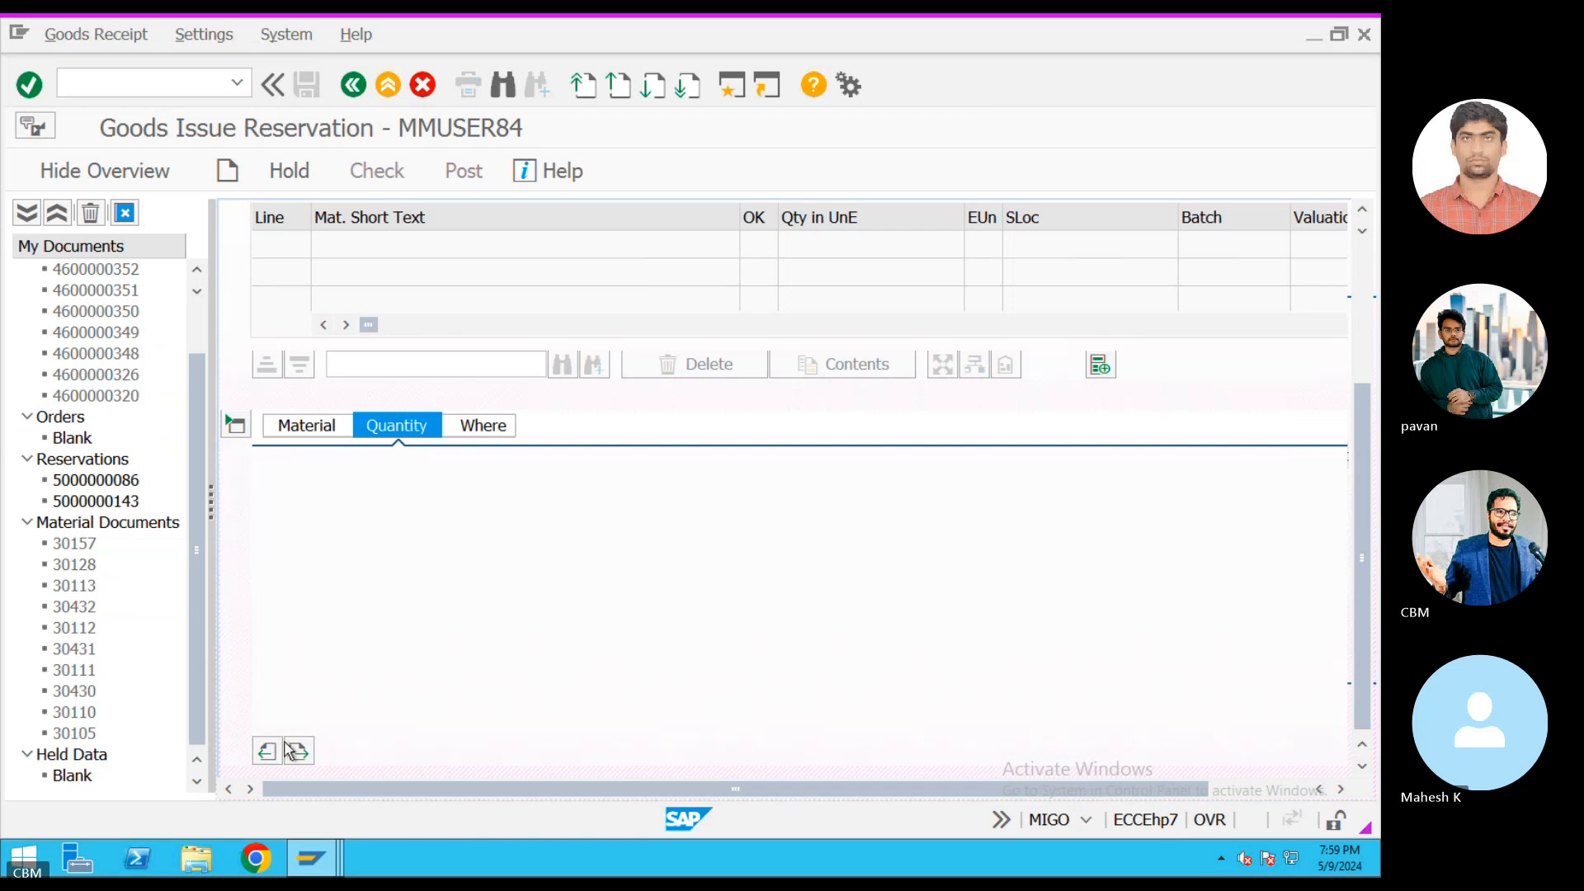
scroll(294, 747, up, 3)
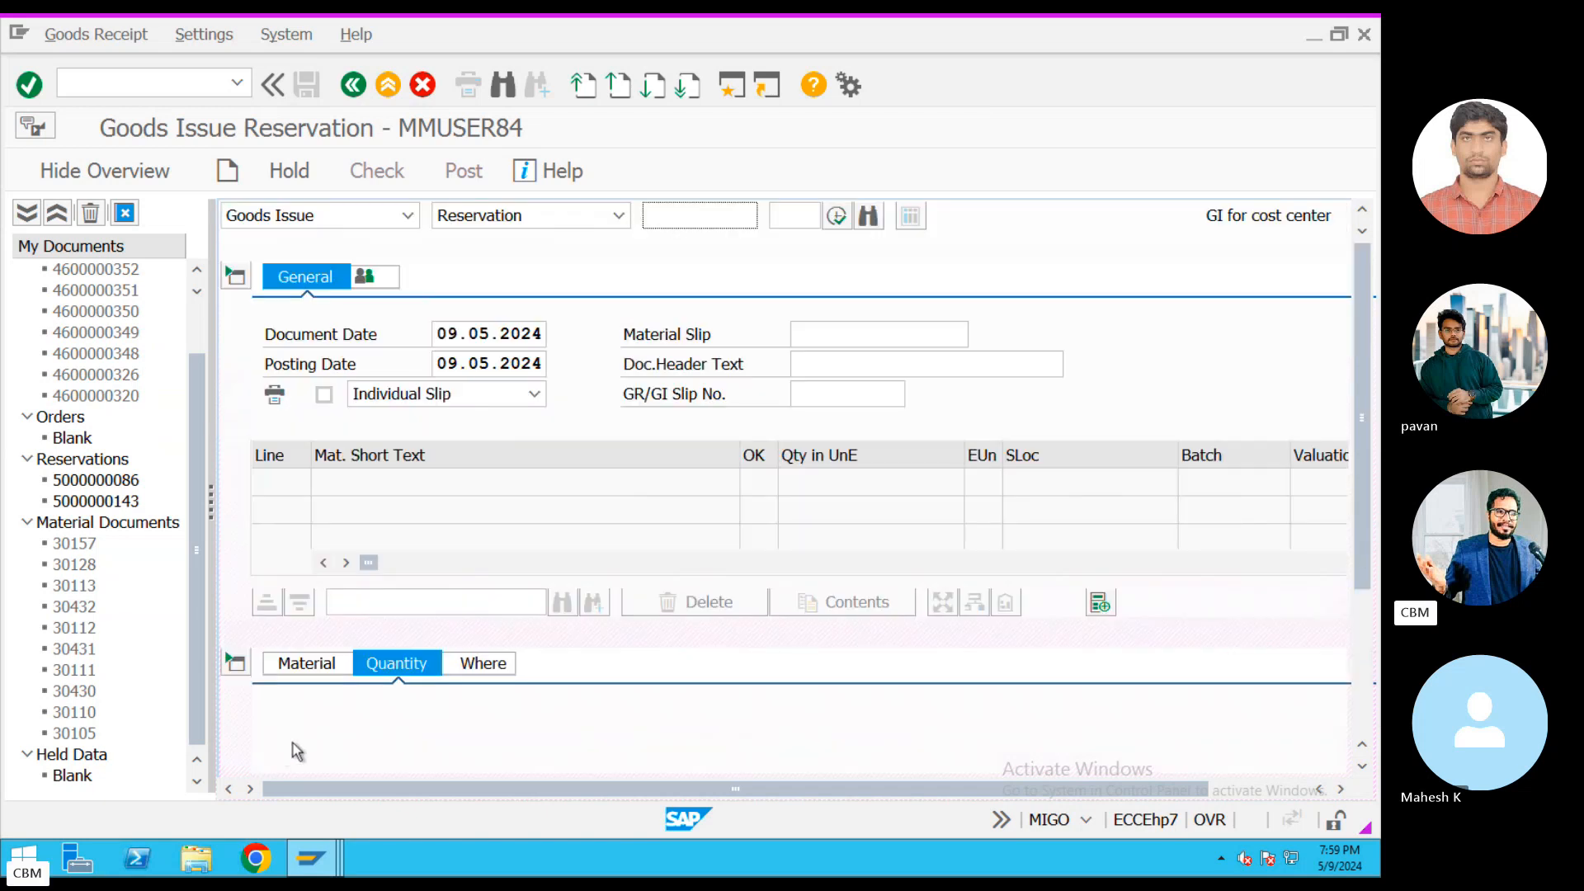
click(307, 662)
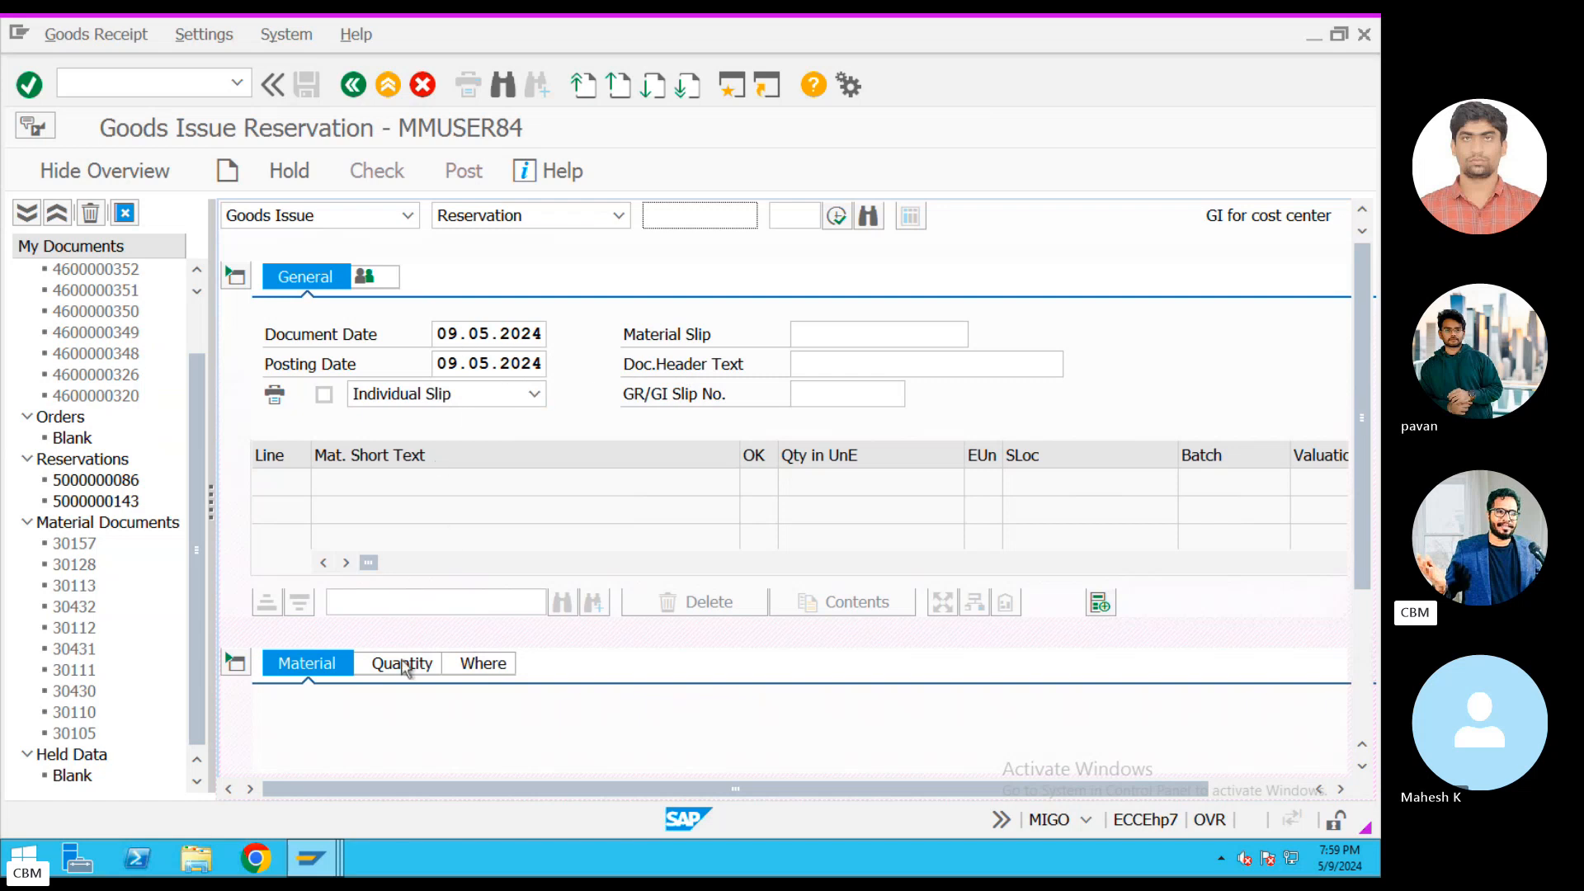
Restart MIGO and look through the item's Material, Quantity and Where details.
click(396, 89)
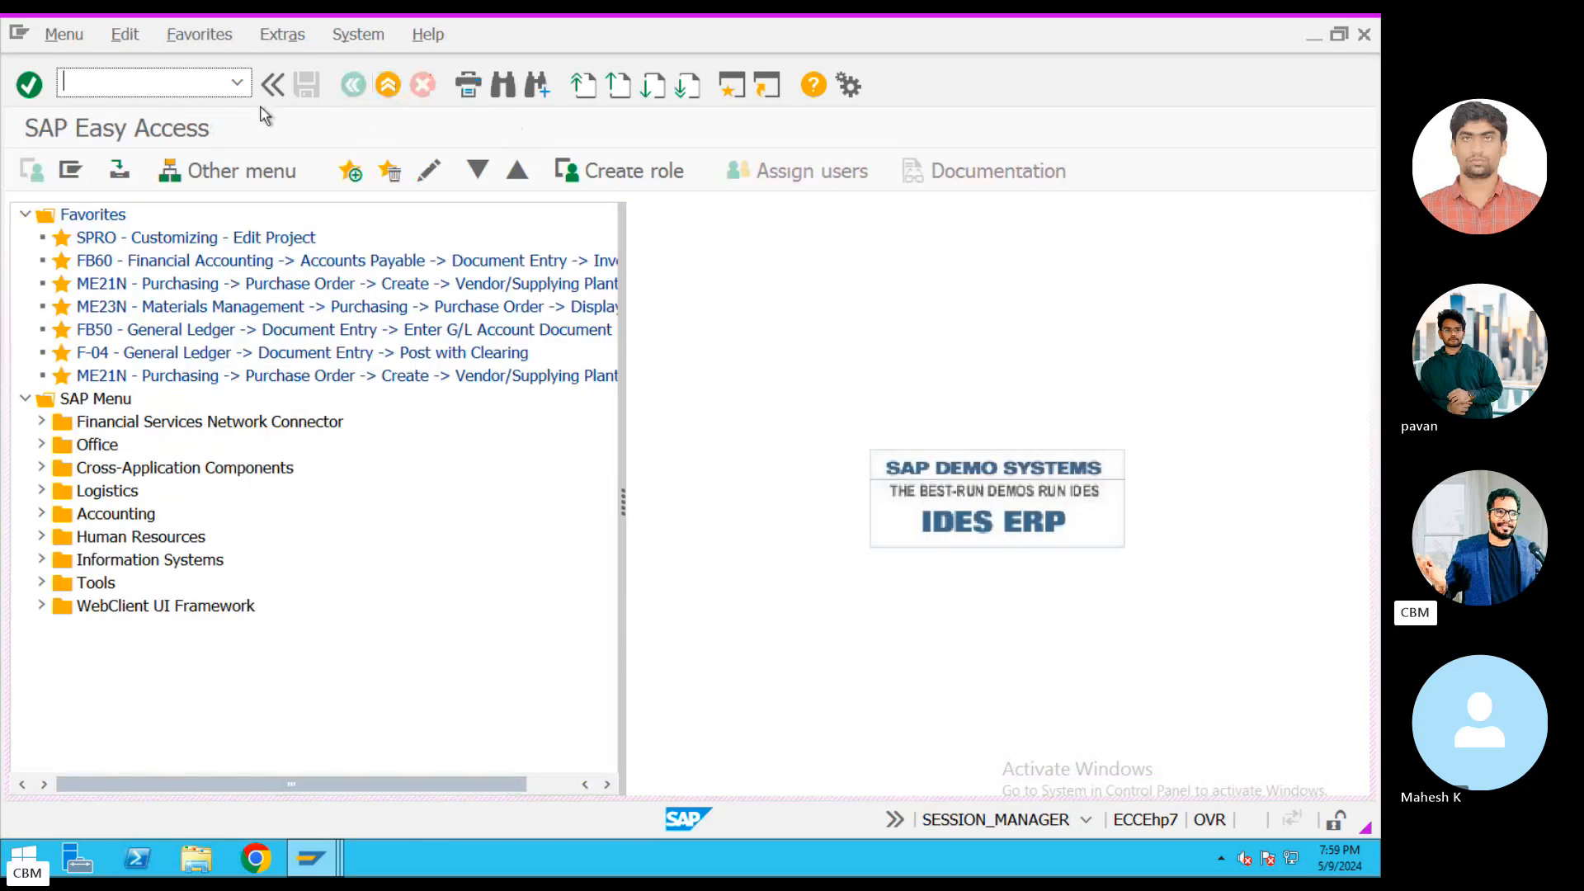
text(migo)
key(Return)
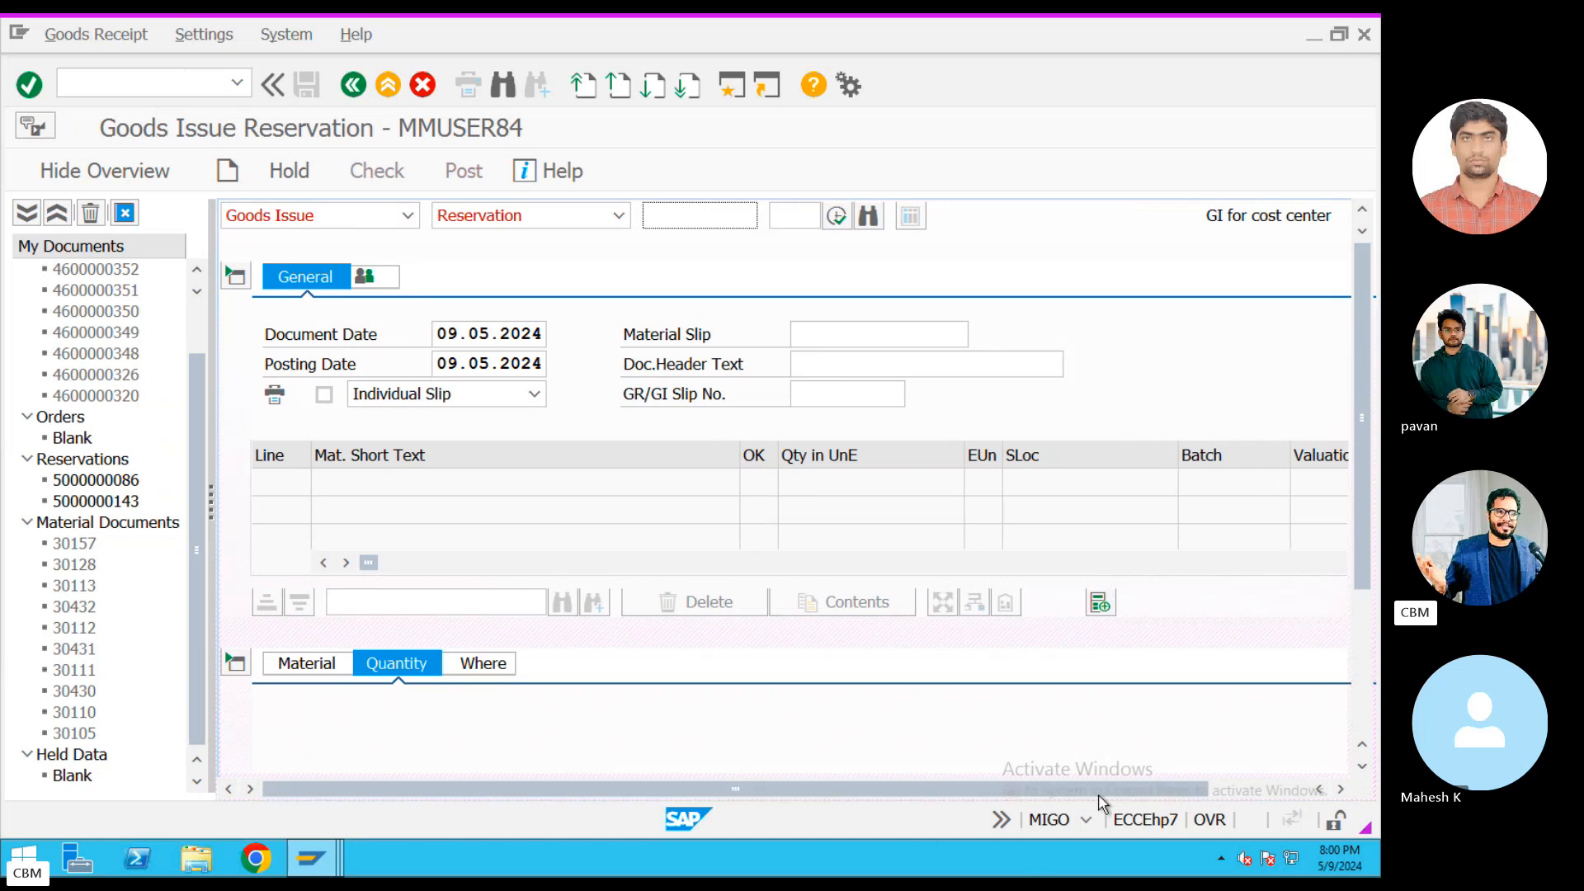
click(1269, 791)
drag(1268, 795, 485, 783)
click(829, 341)
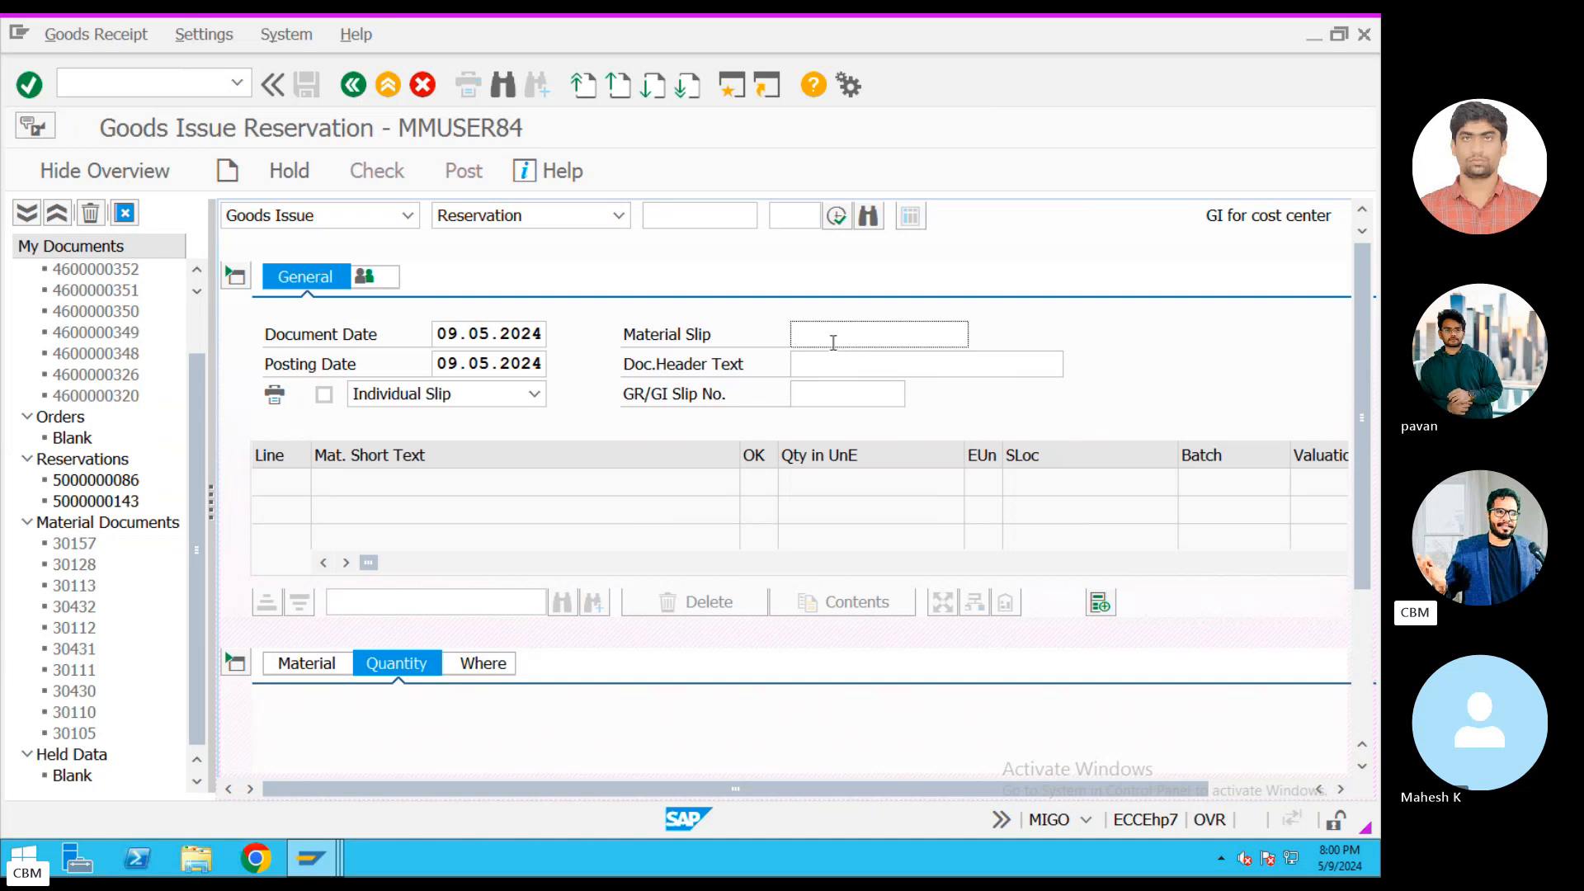
click(305, 665)
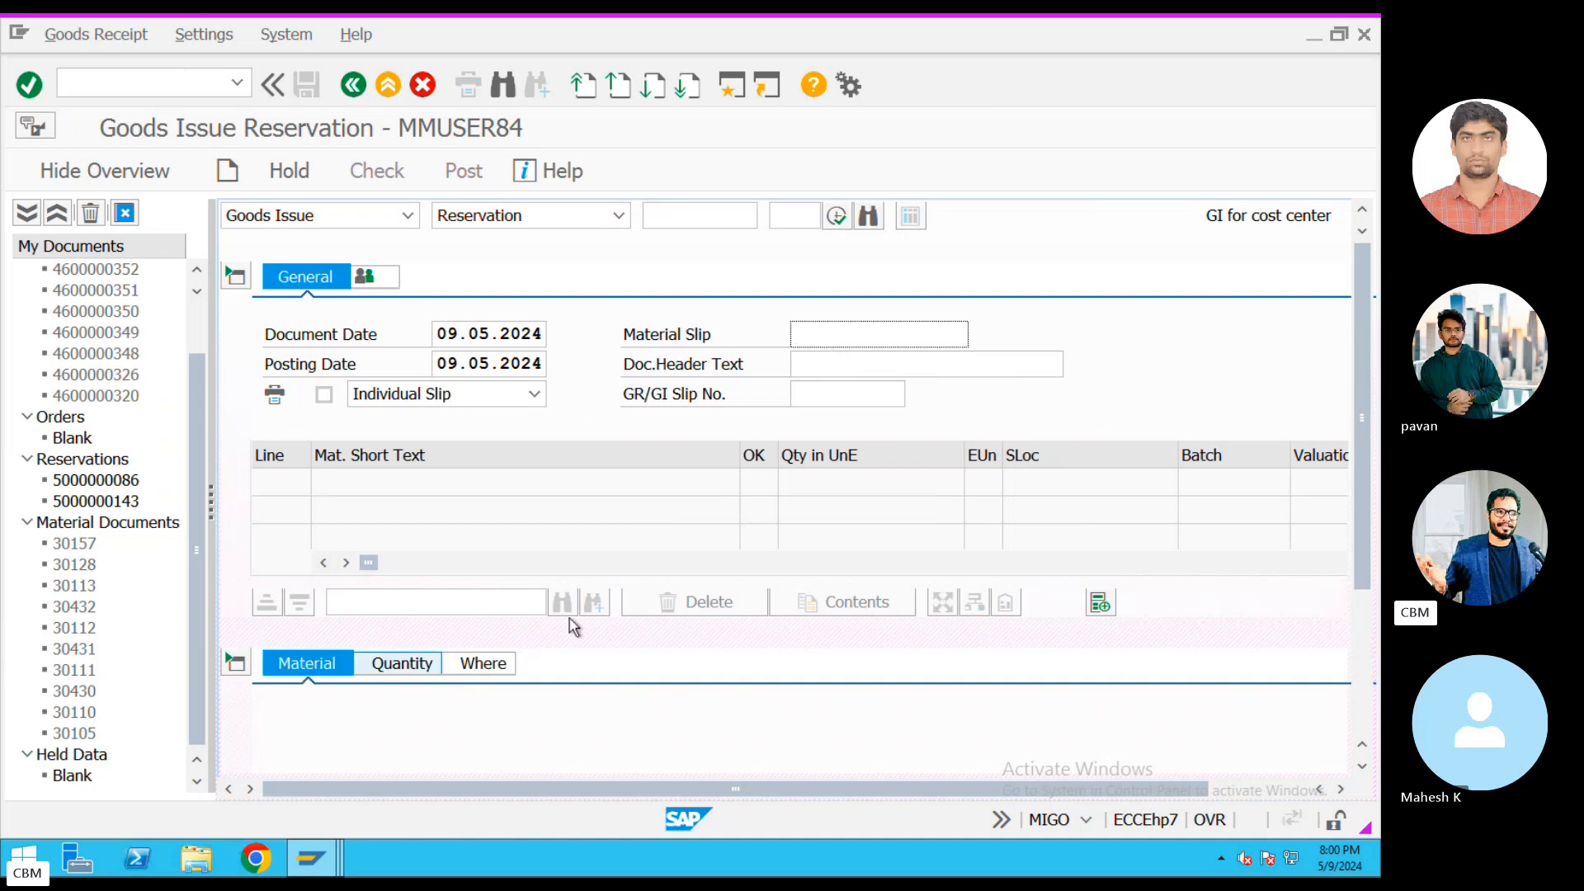
scroll(825, 606, down, 3)
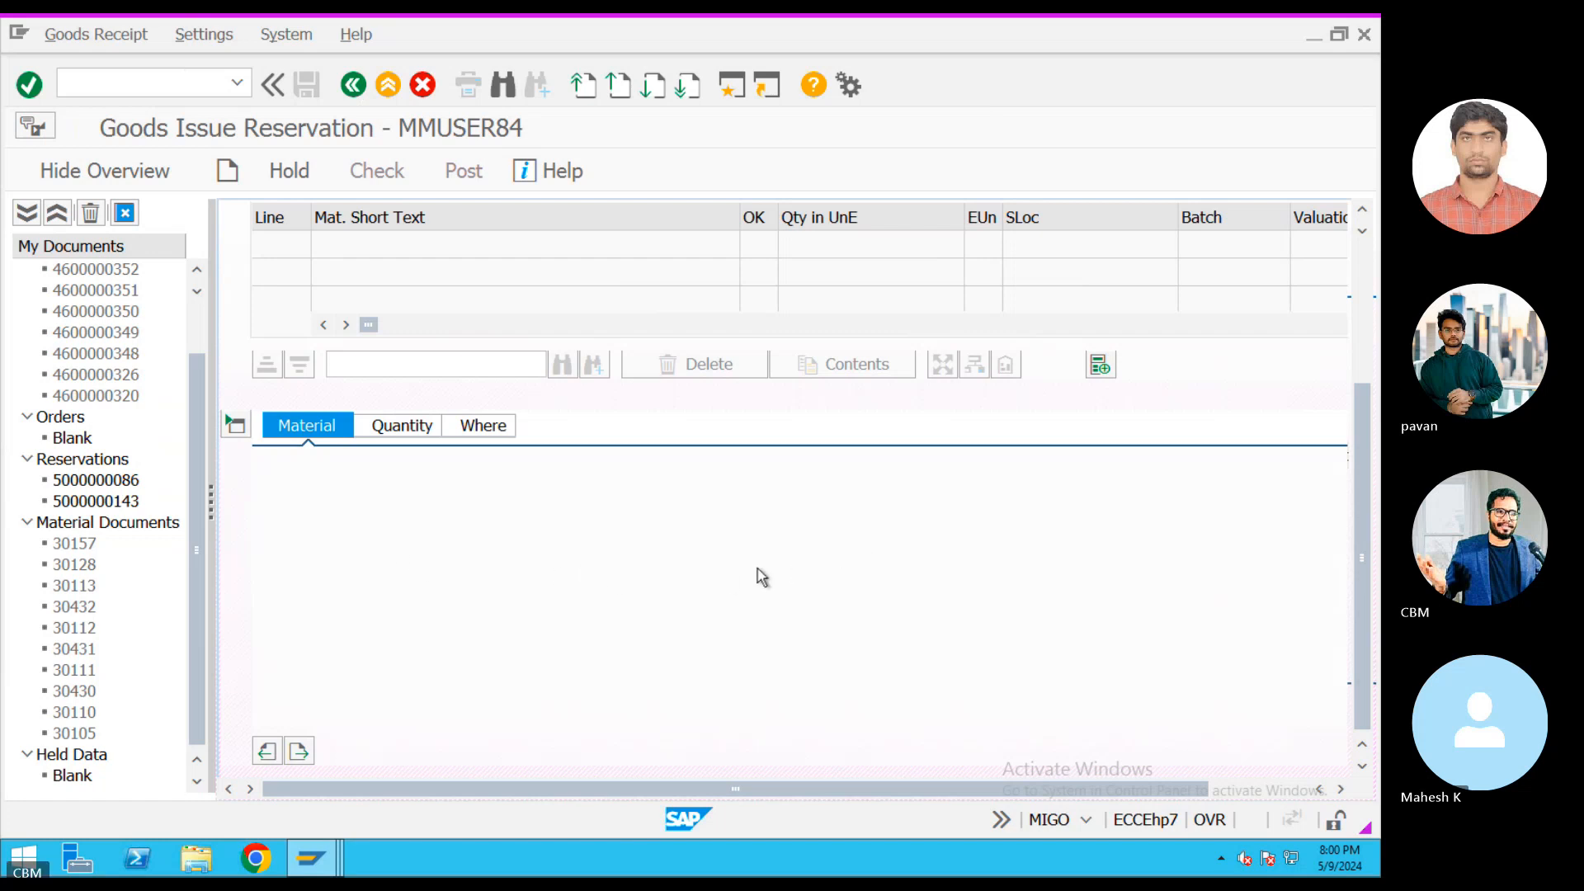
click(388, 425)
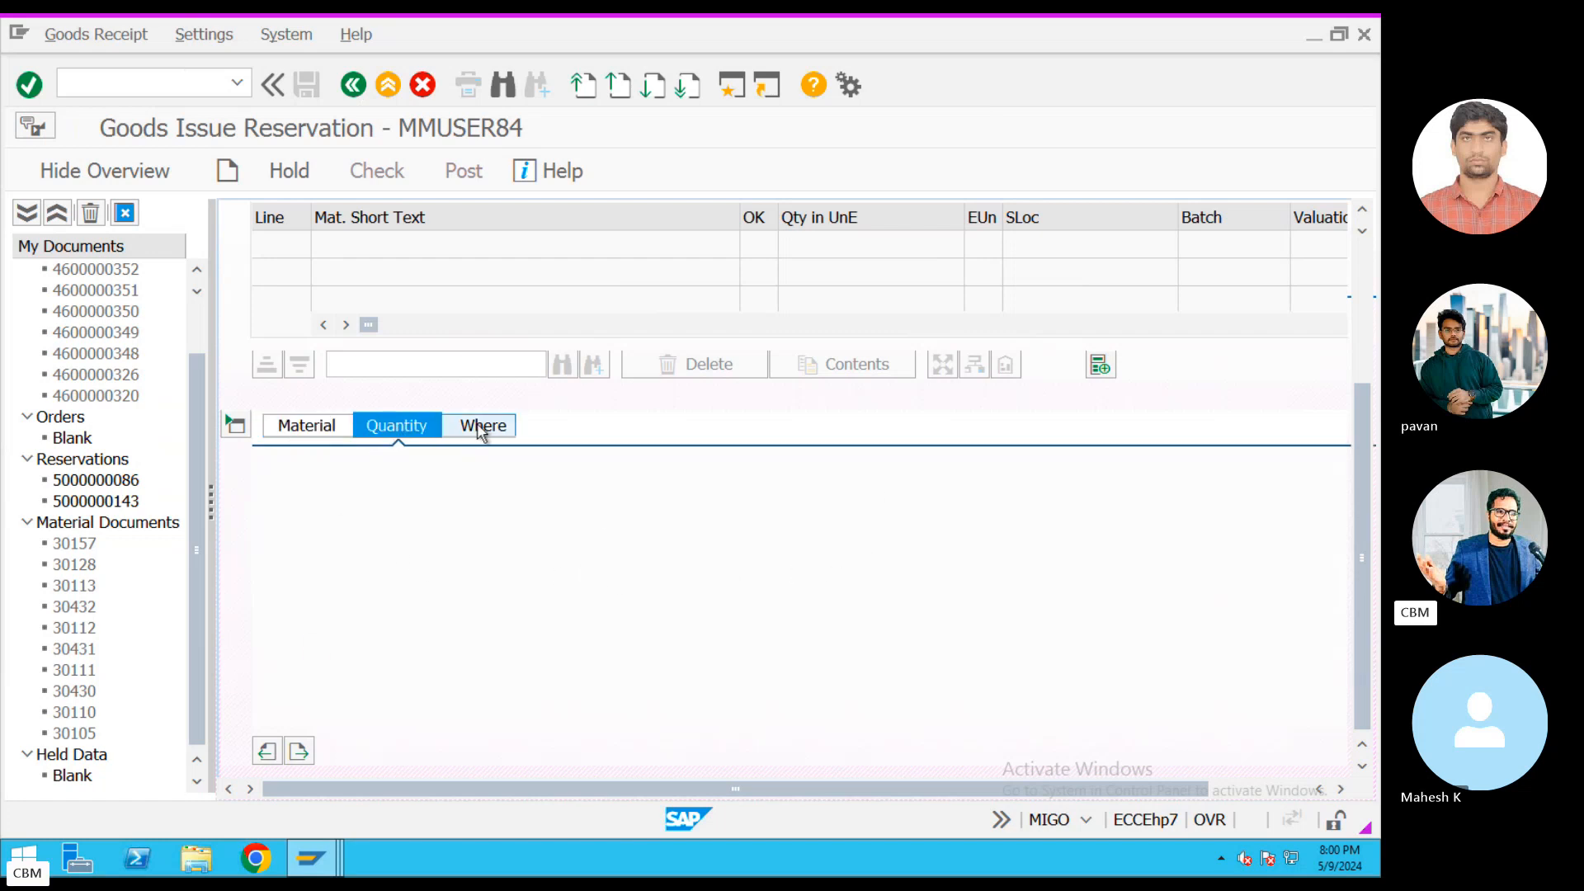
click(478, 426)
click(412, 427)
click(285, 428)
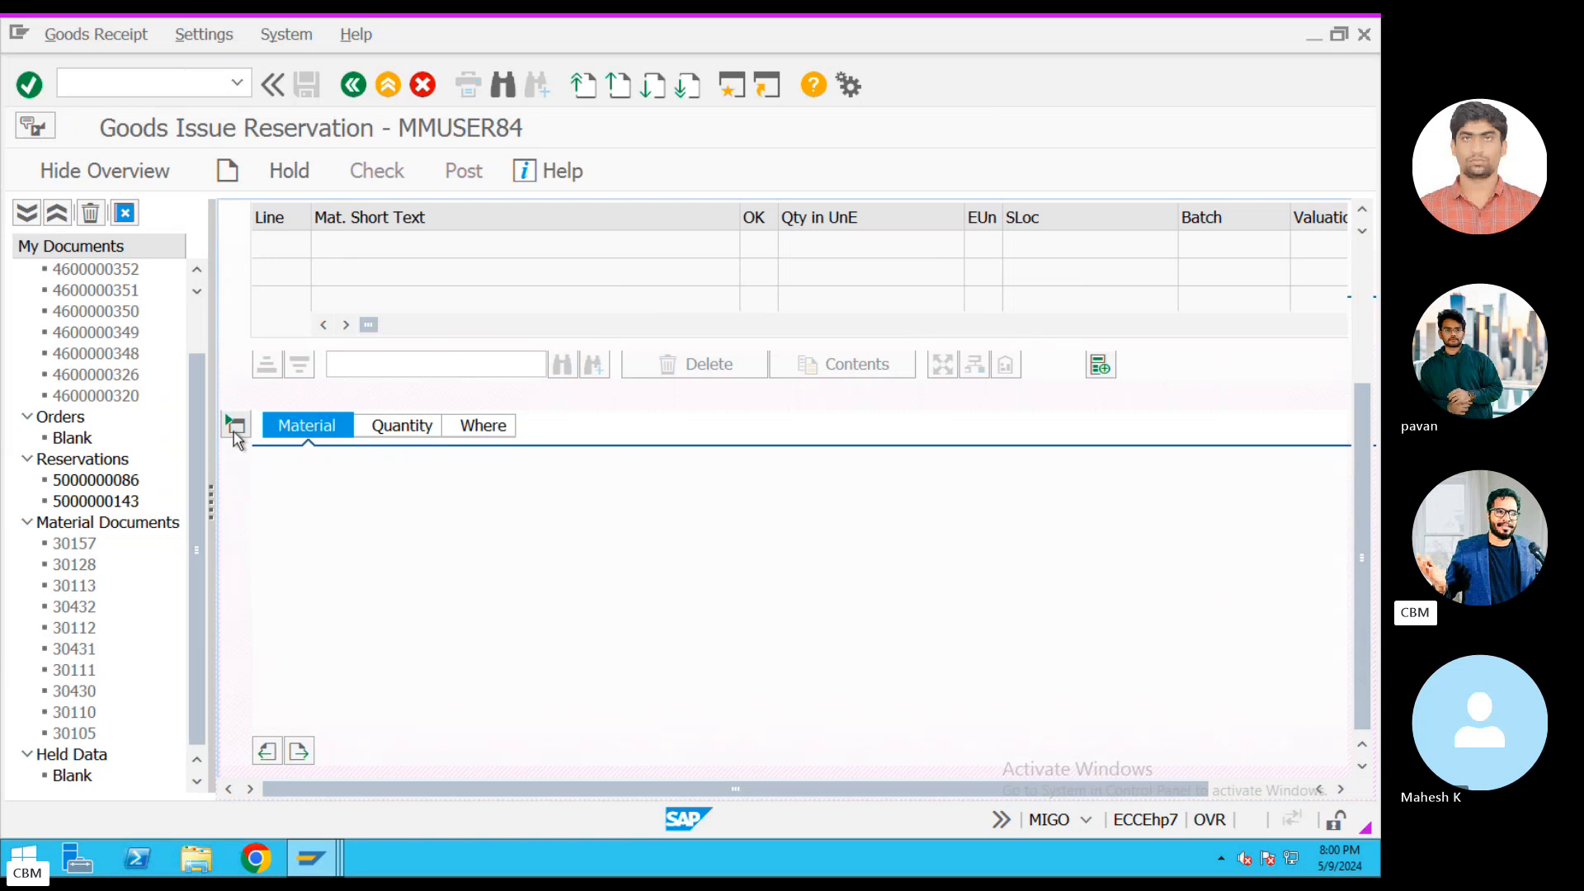
Collapse the item details, enter GGH as the material slip, and expand the item details again.
click(234, 432)
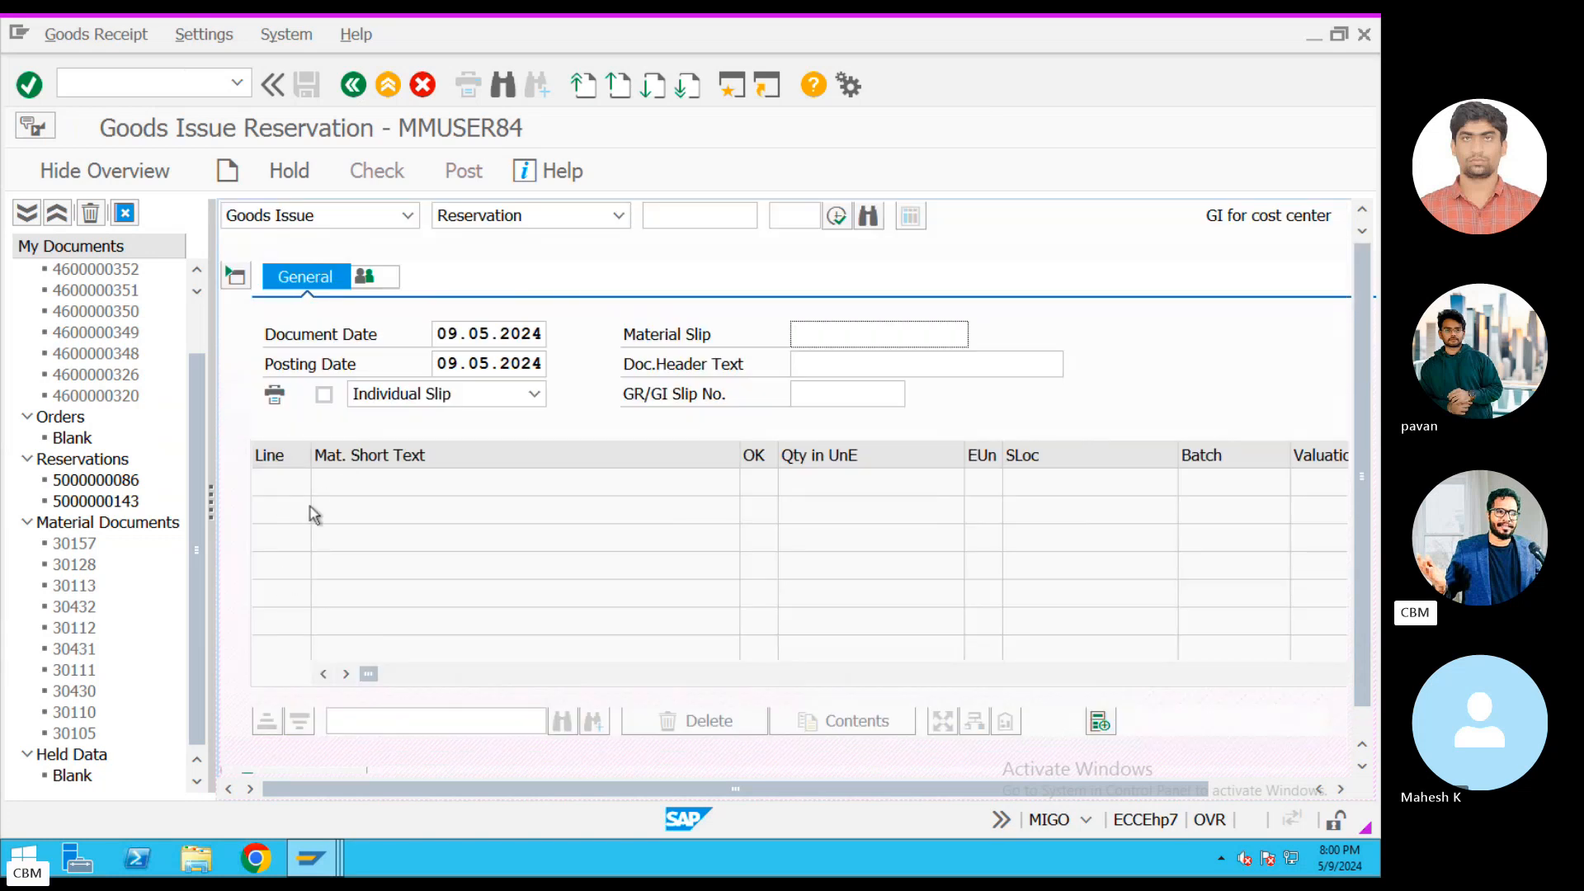
click(844, 341)
text(ggh)
key(Return)
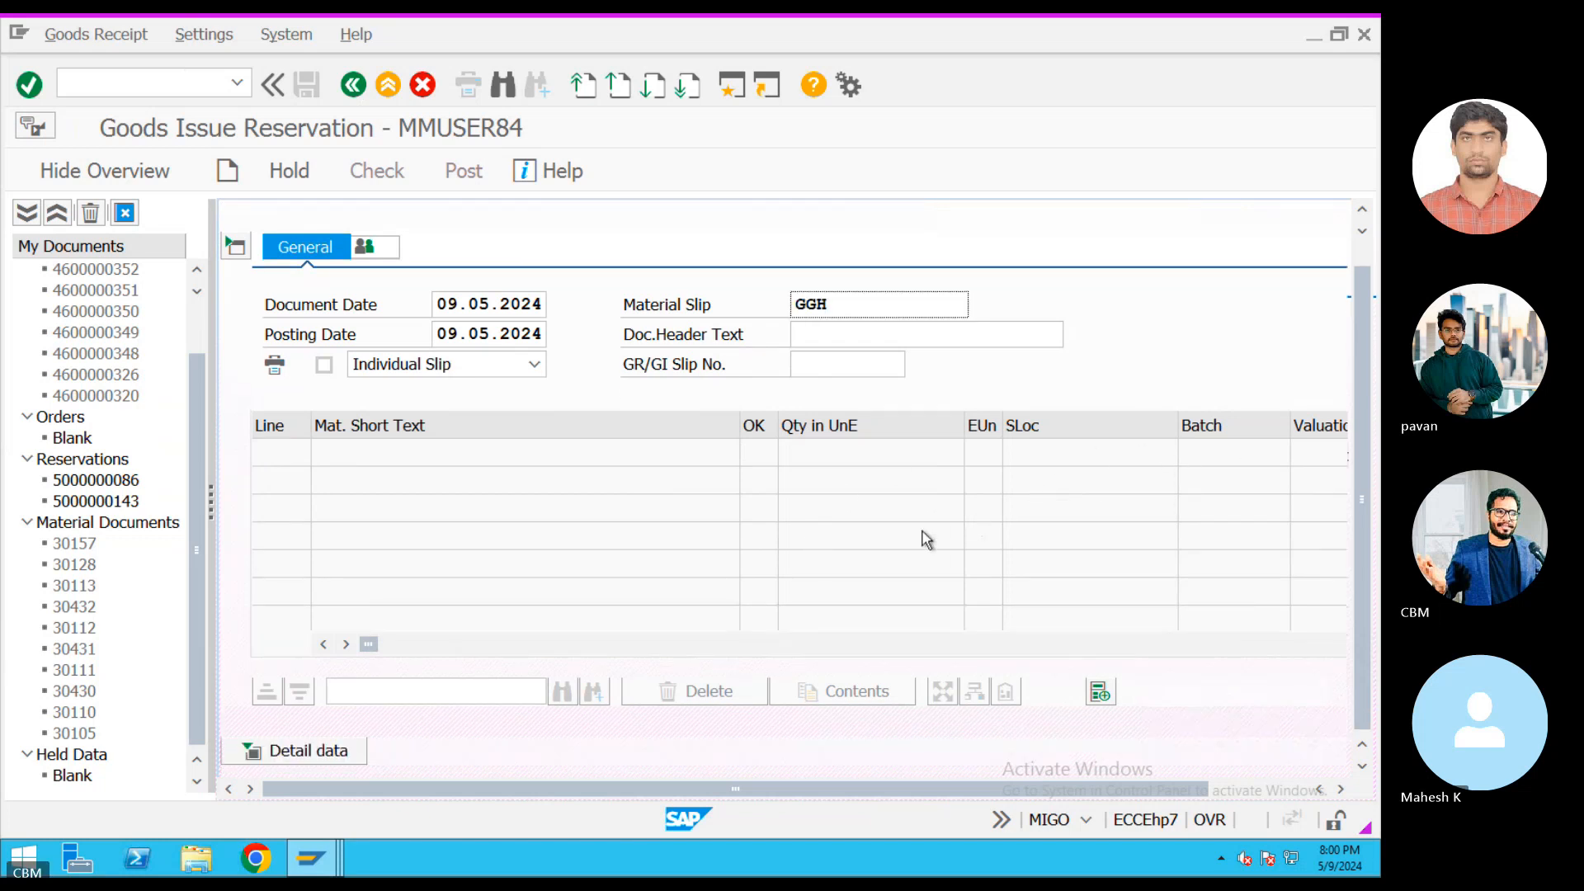
click(299, 752)
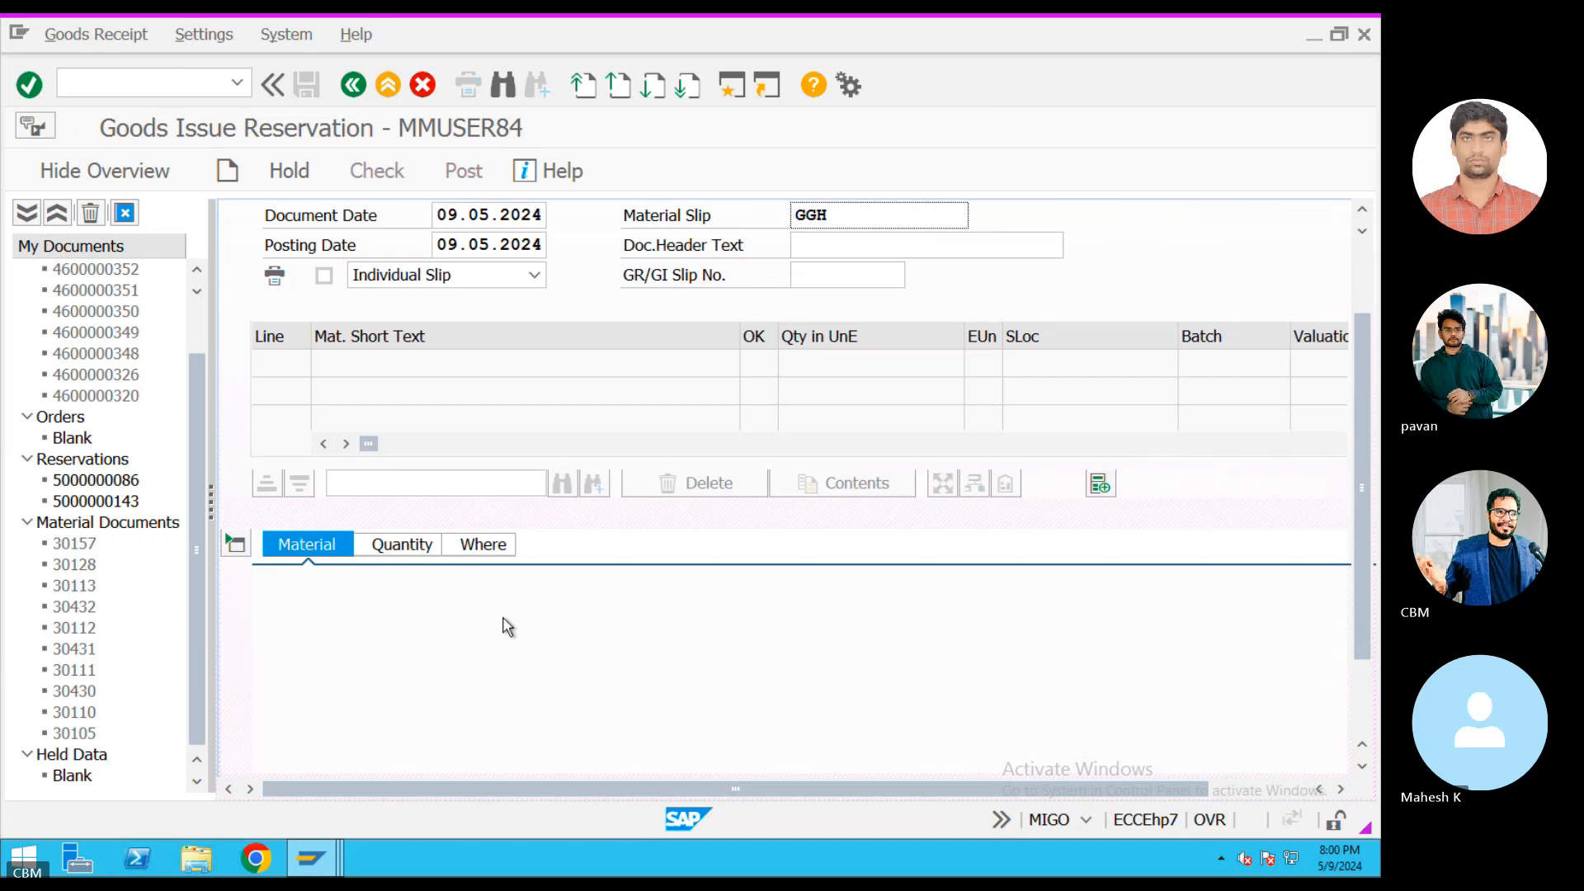
scroll(507, 627, down, 3)
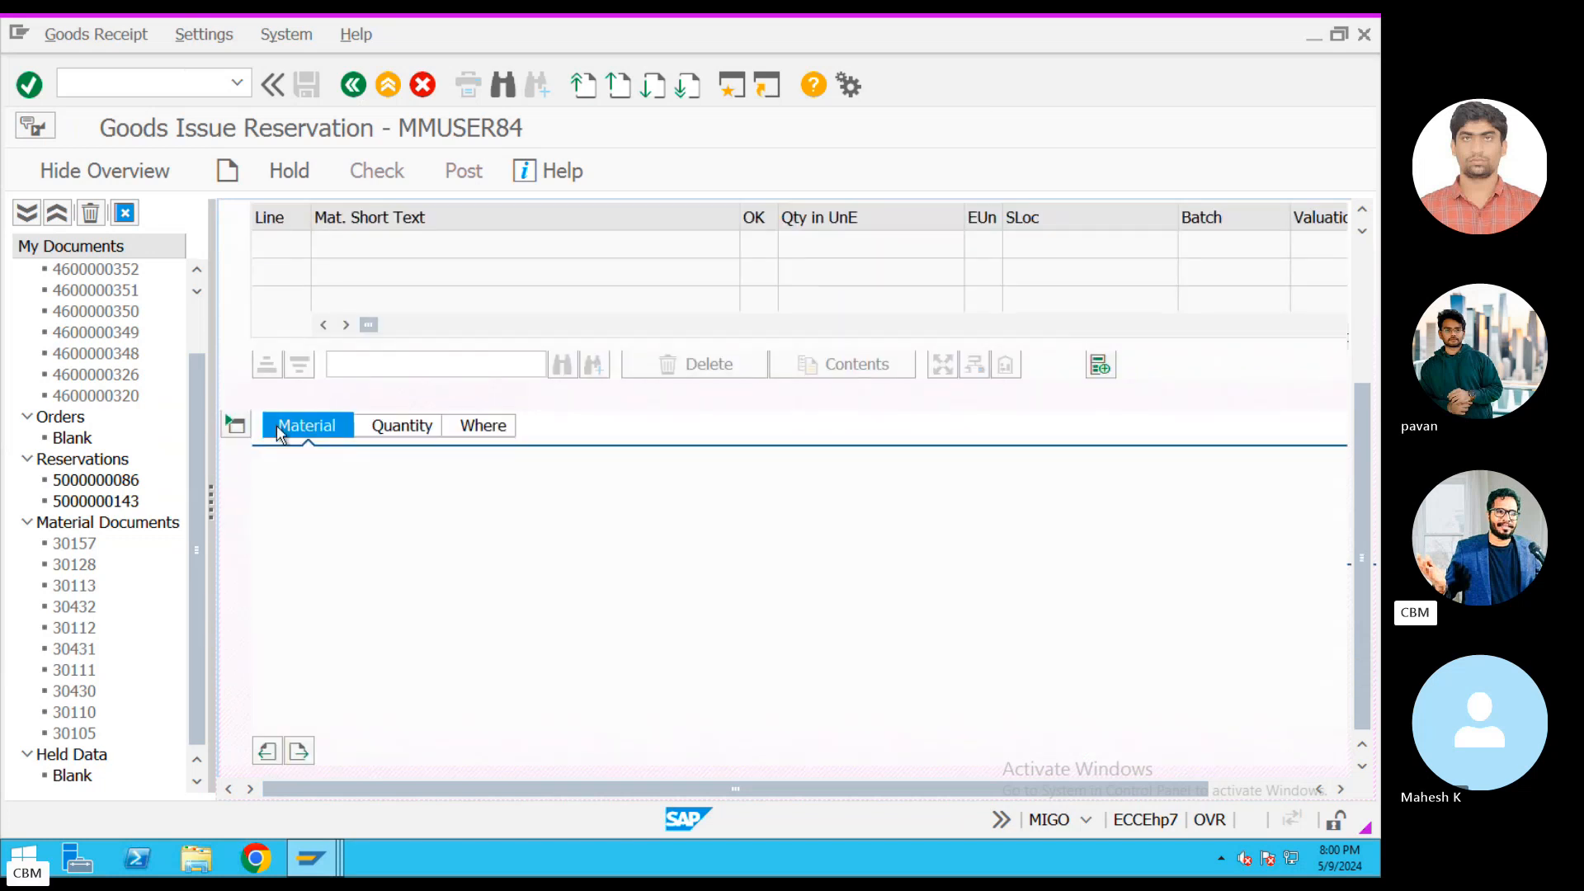
scroll(278, 433, up, 5)
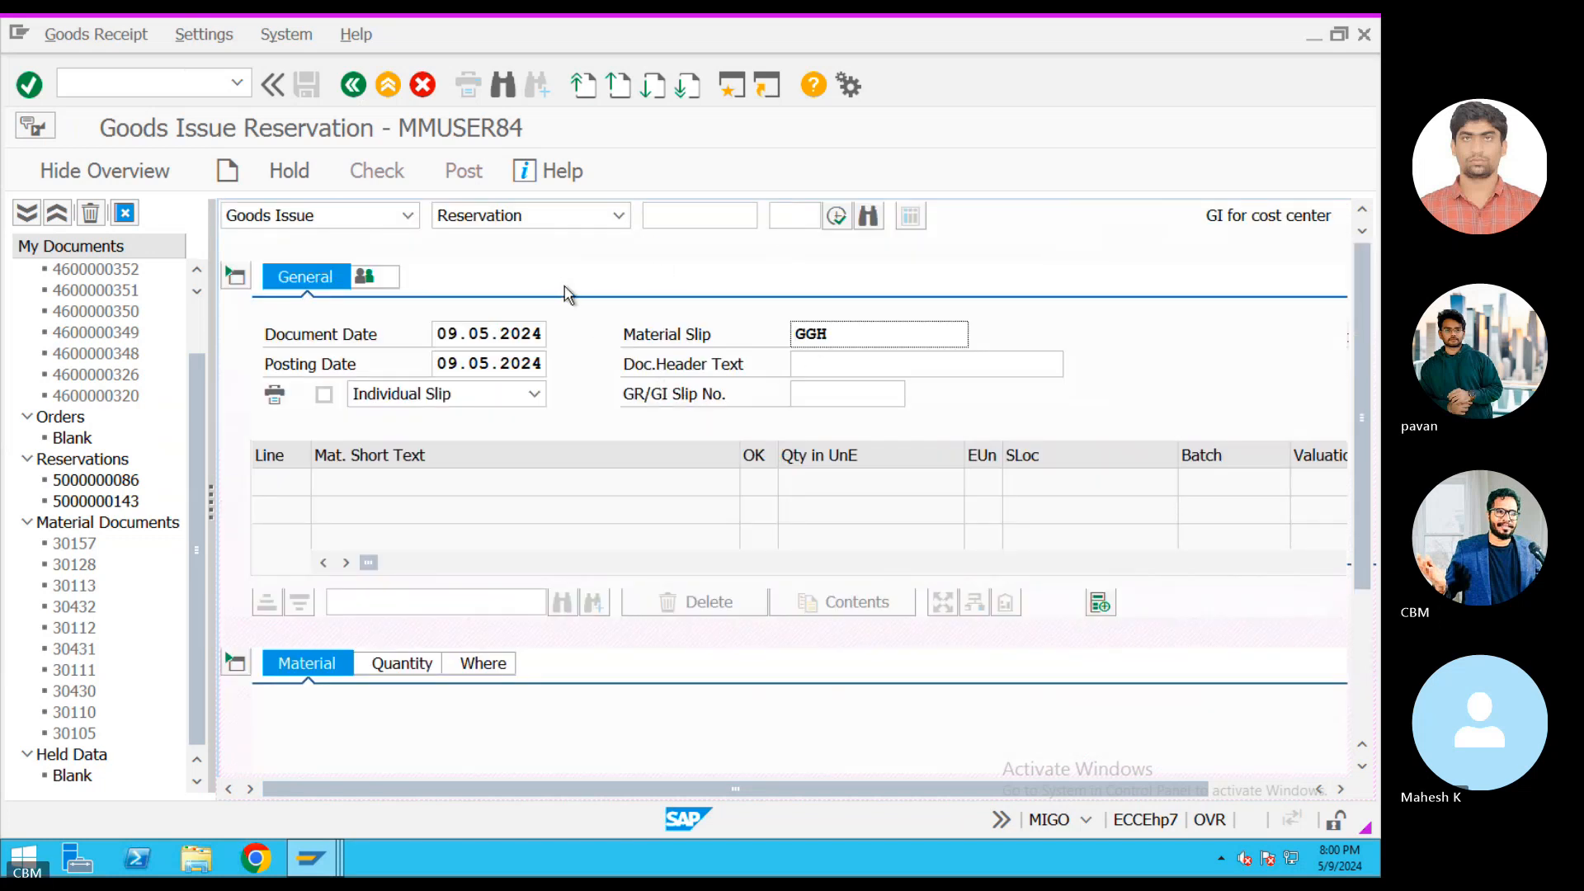
Change the goods issue's reference document from Reservation to Other.
click(606, 218)
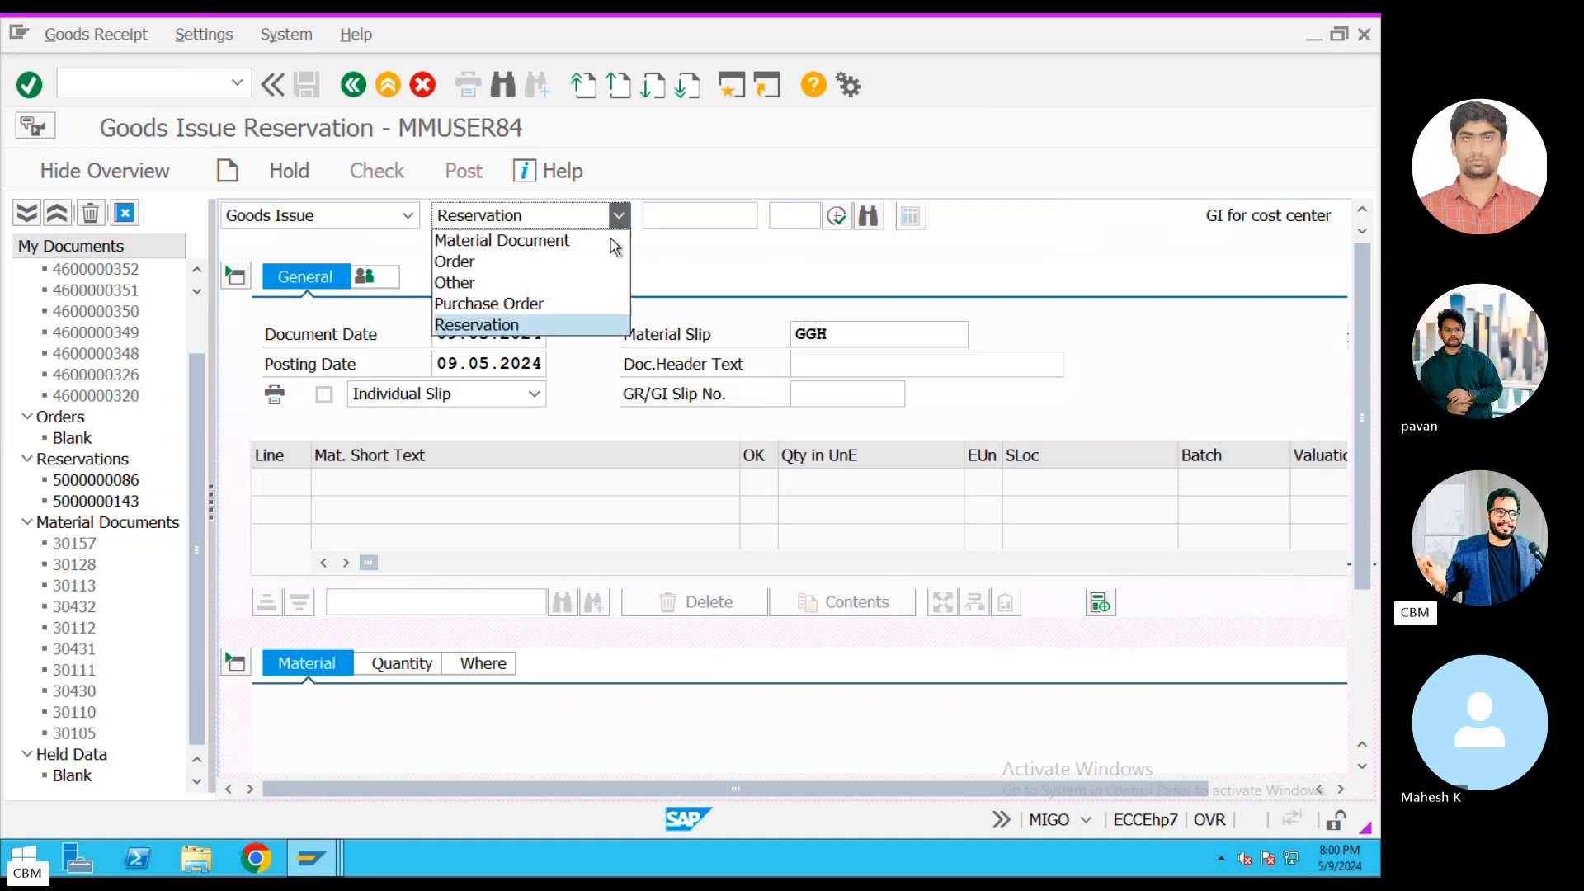
click(492, 281)
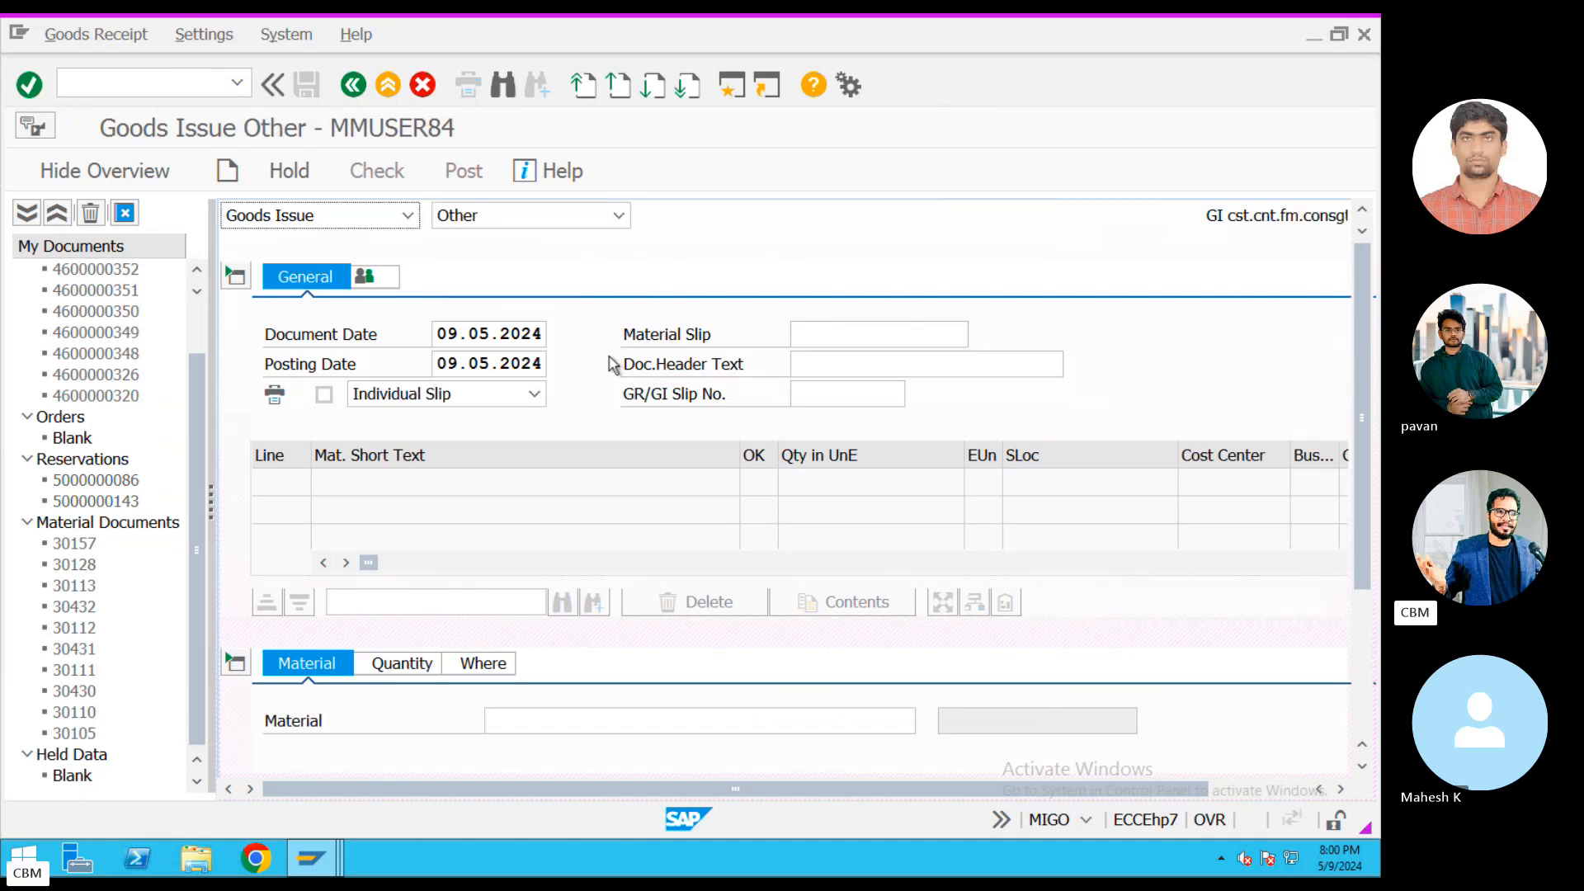
Enter material 11480 as the item of the goods issue.
scroll(651, 573, down, 3)
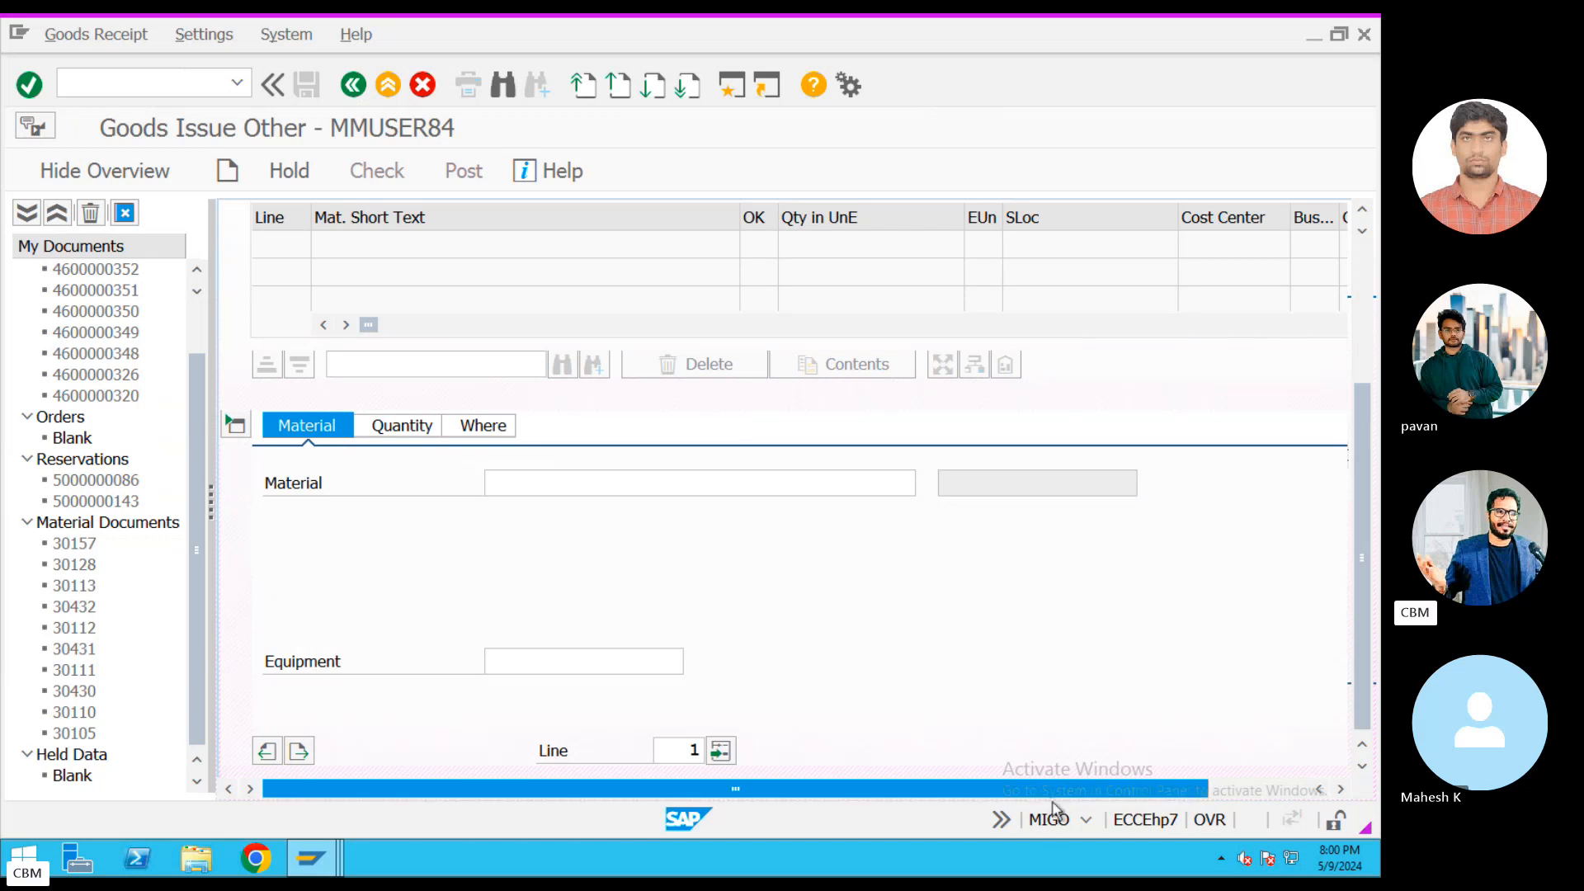
drag(1056, 791, 1319, 763)
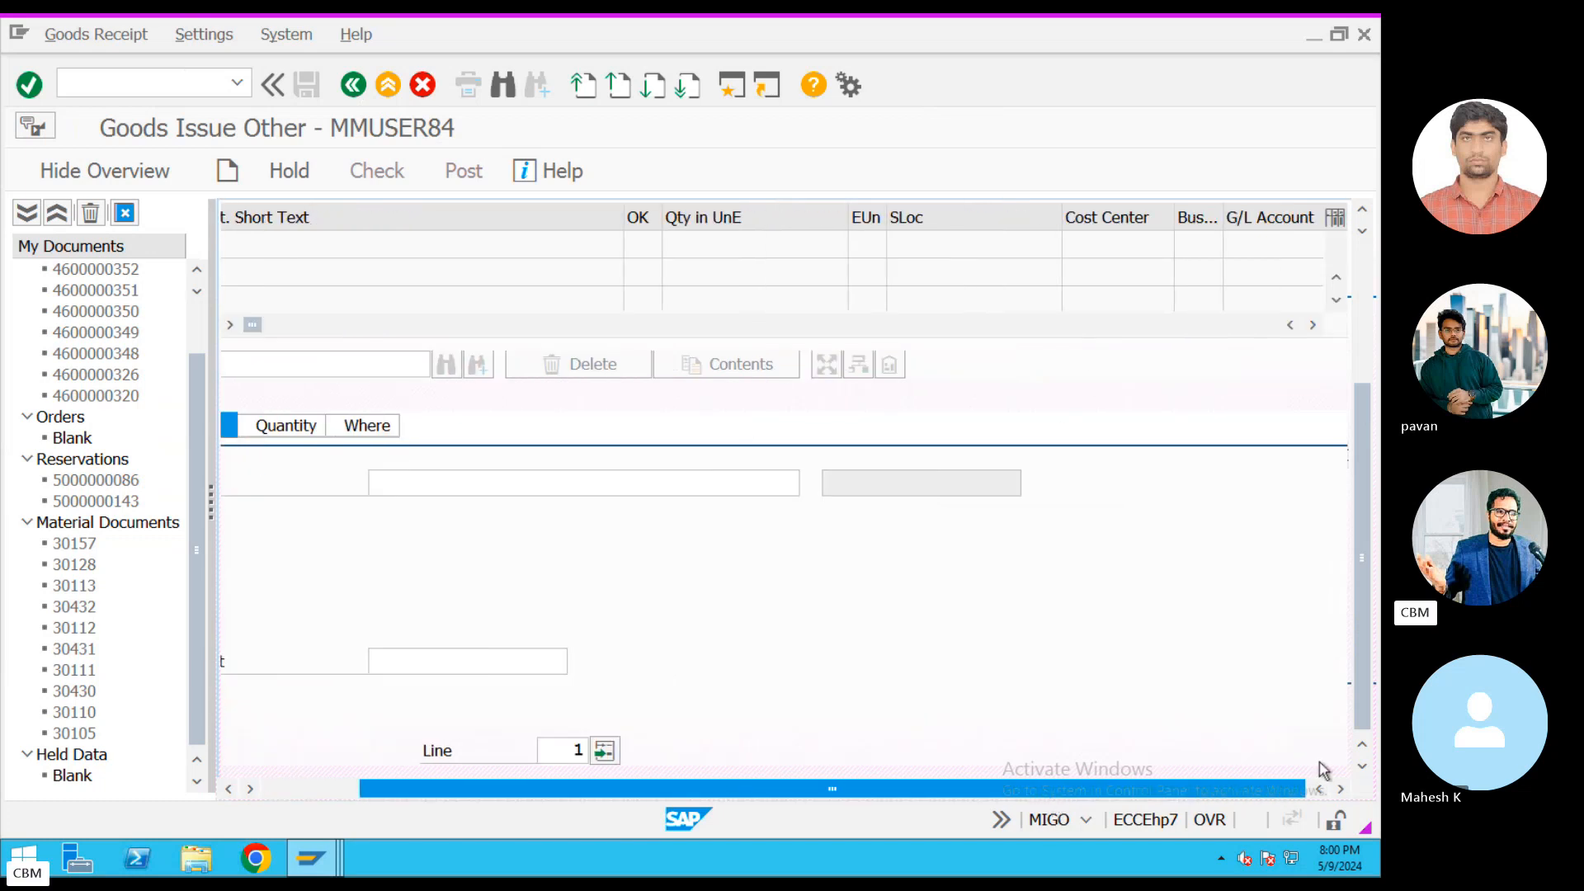
click(1357, 266)
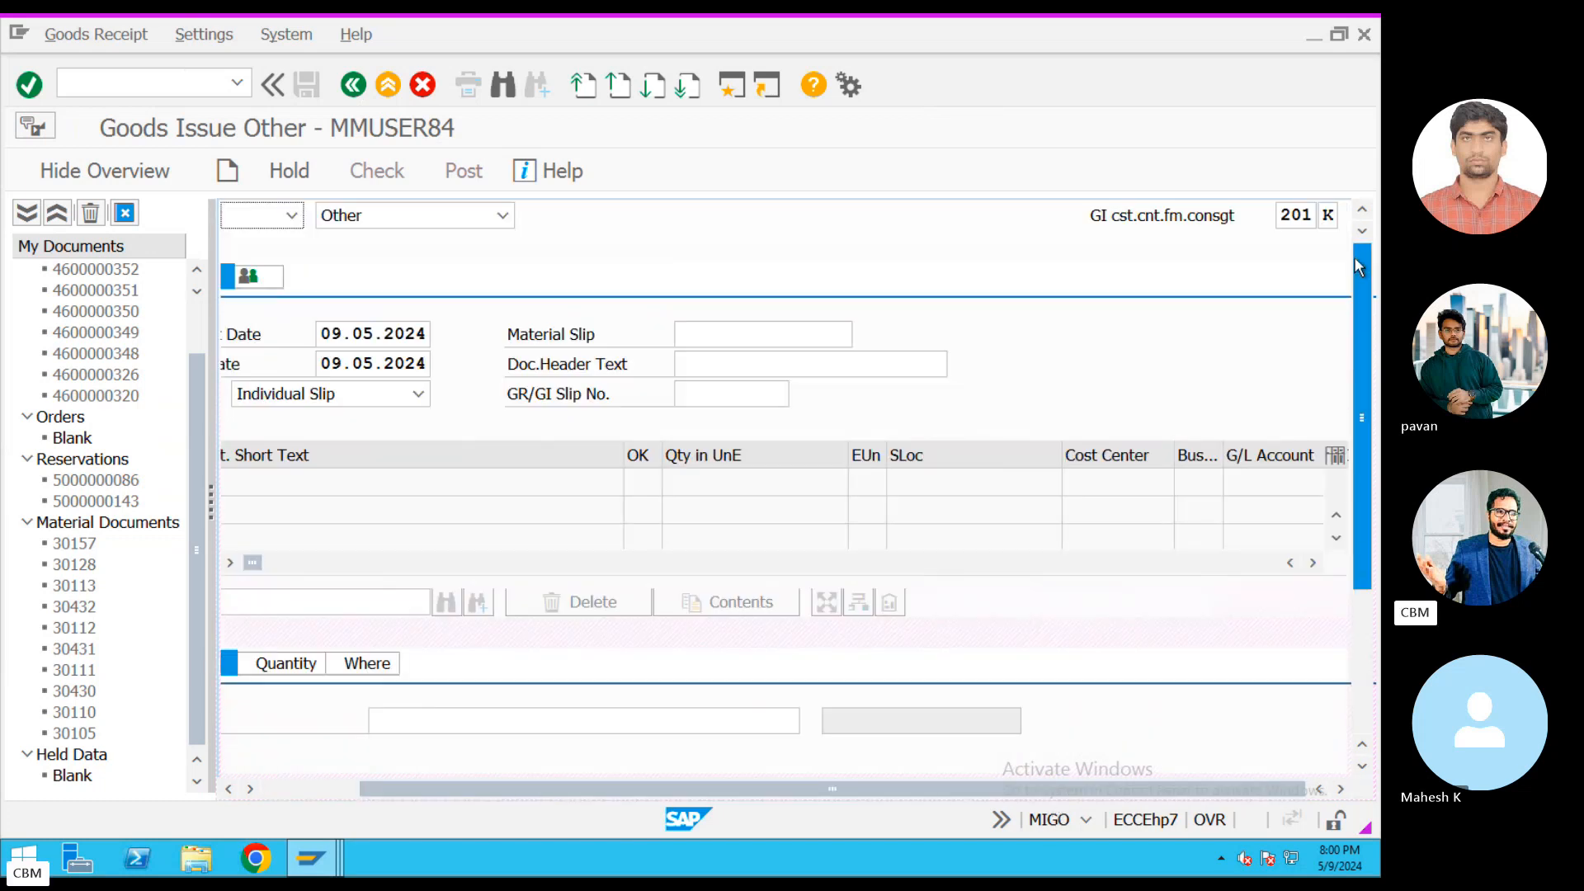
click(1329, 216)
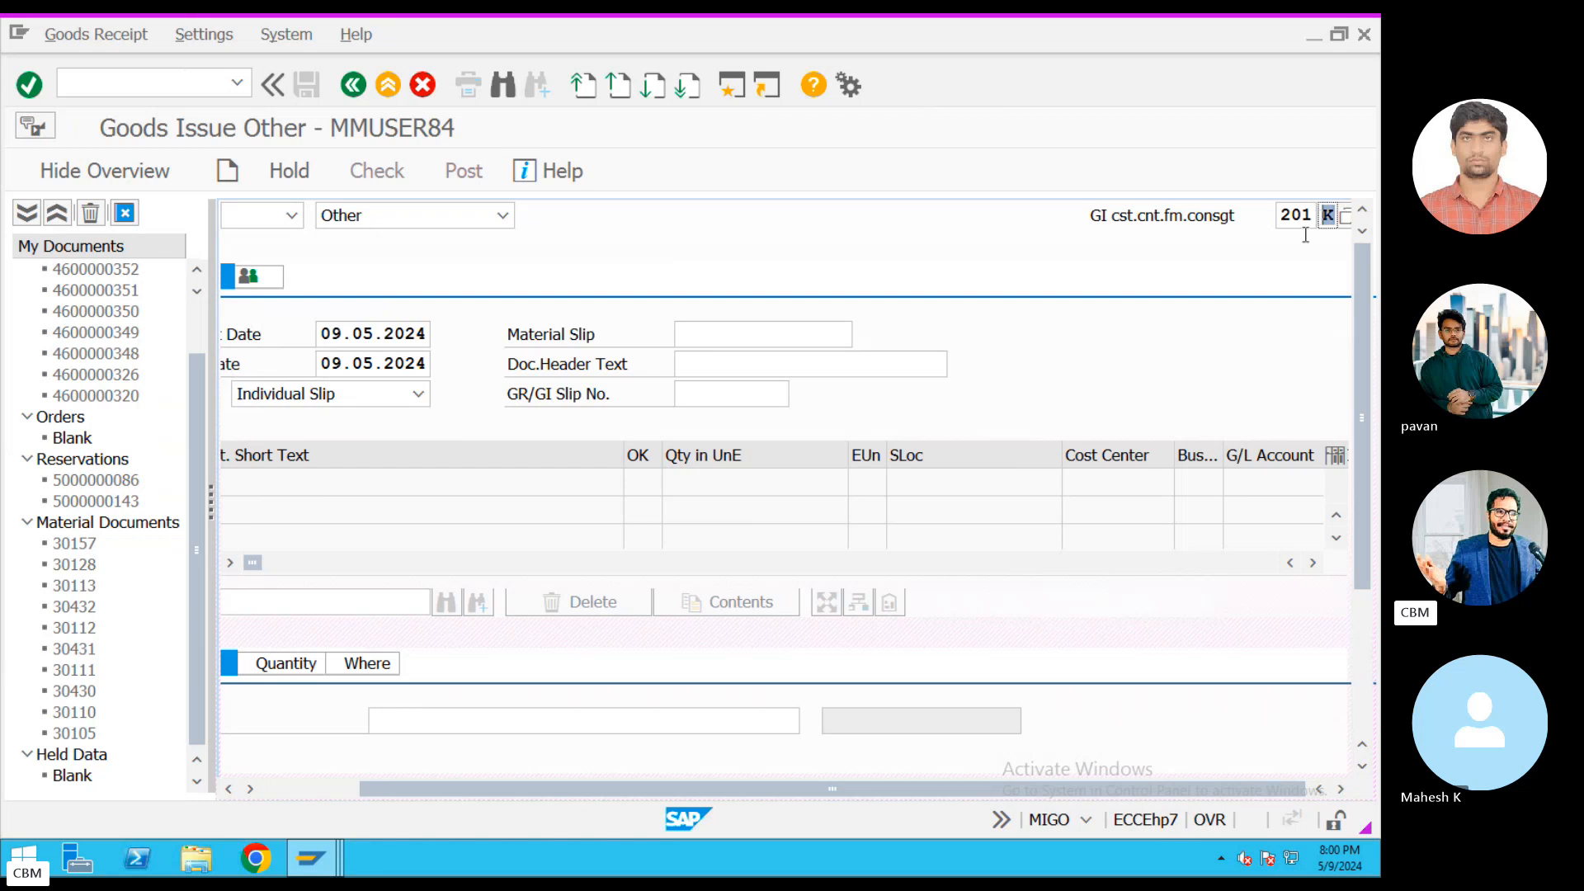
scroll(1363, 525, down, 3)
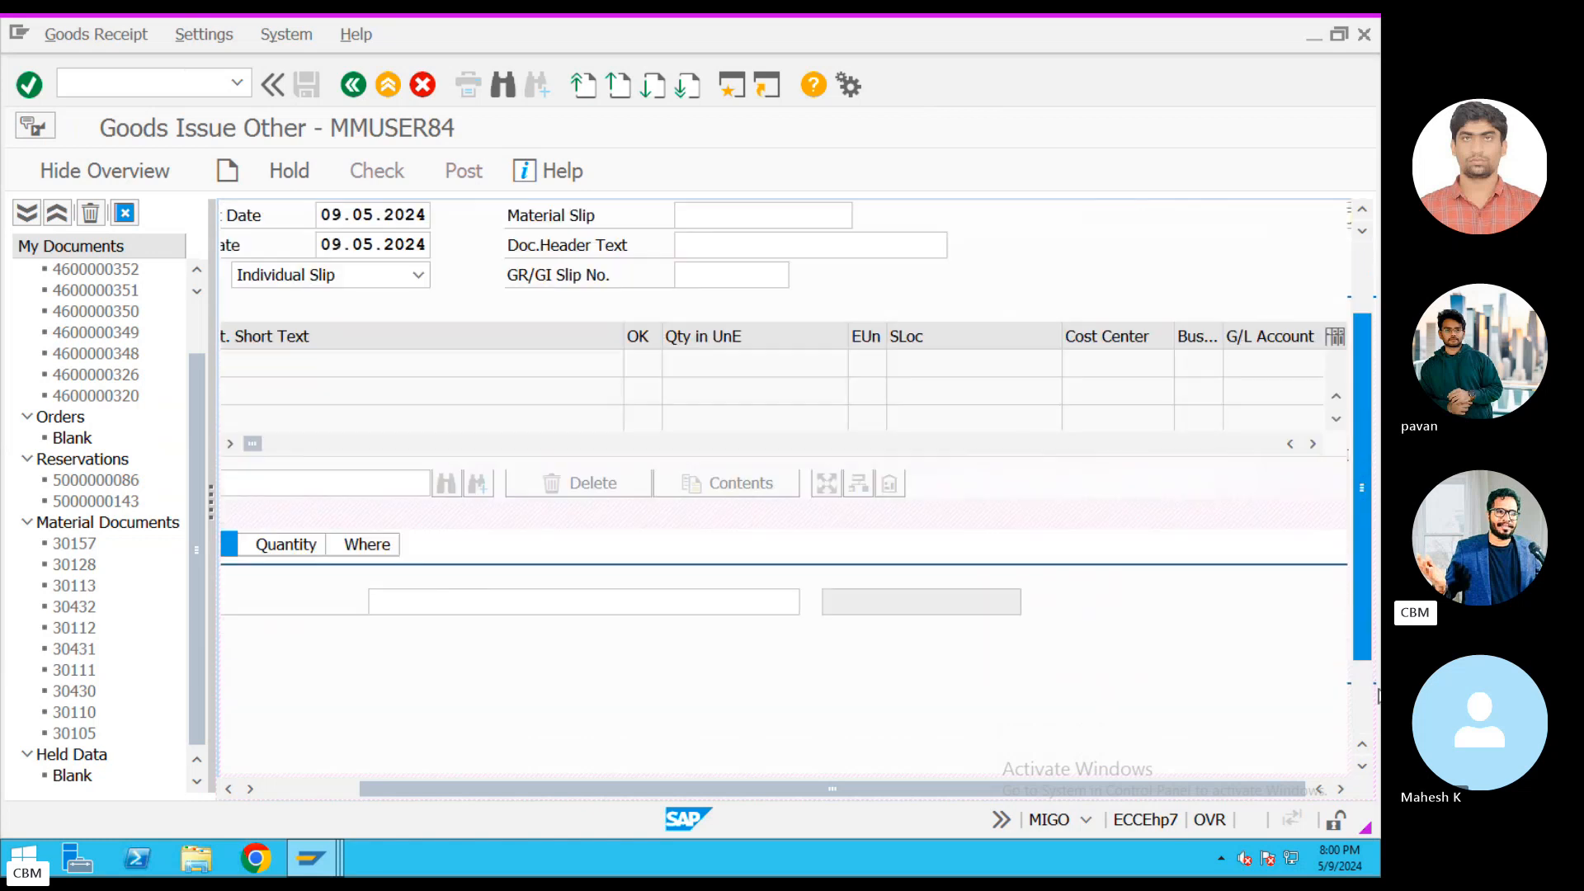
mouse_move(447, 790)
mouse_down()
mouse_move(148, 799)
mouse_move(470, 784)
mouse_up()
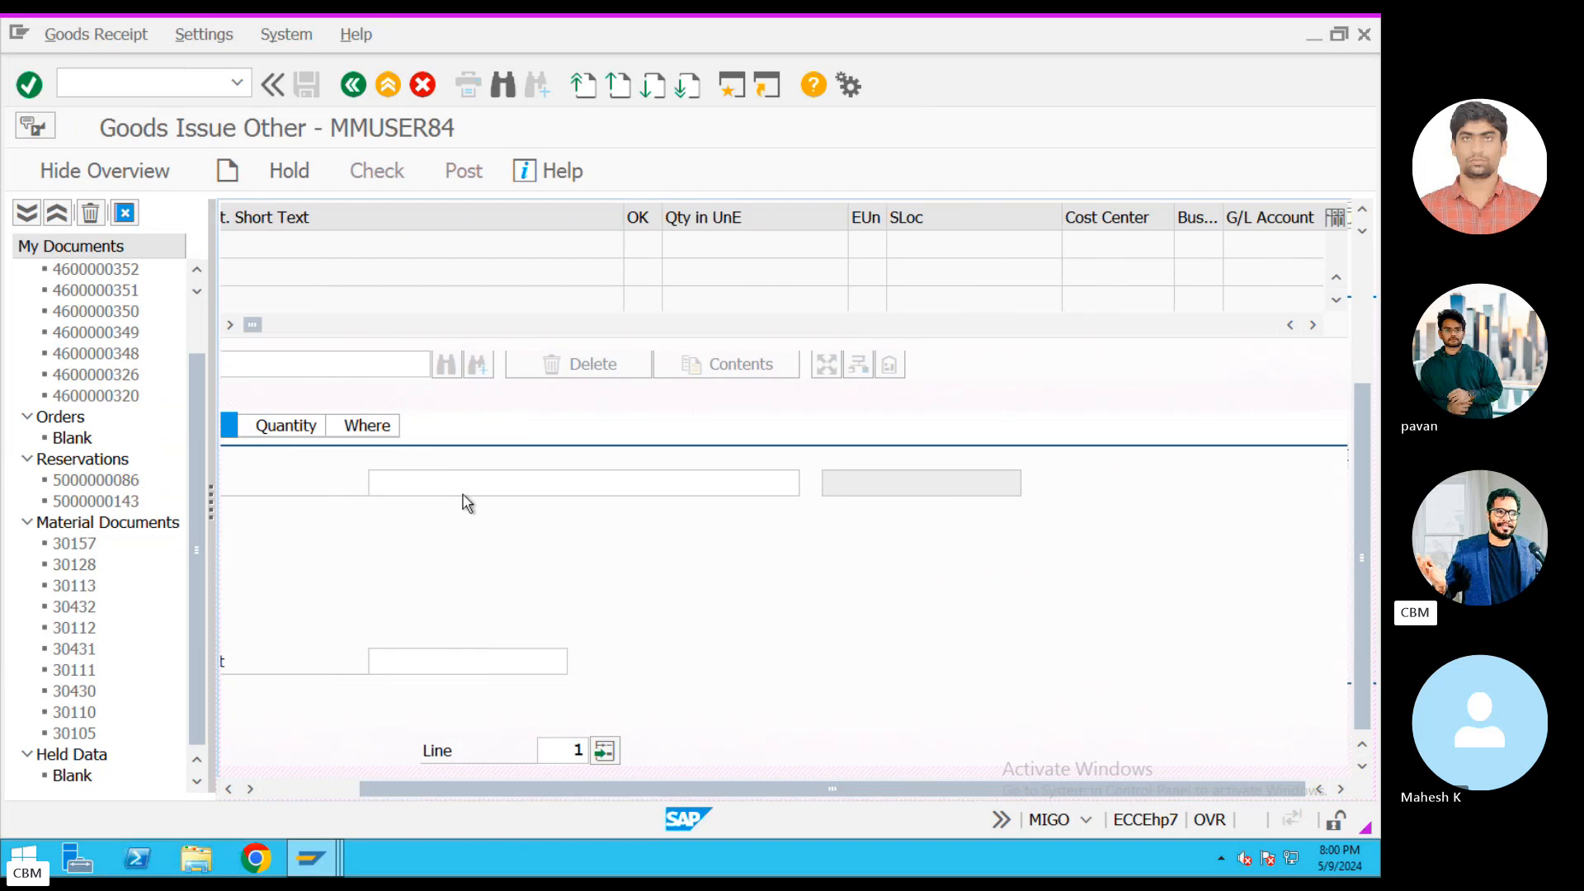
drag(373, 787, 536, 469)
drag(367, 787, 276, 788)
click(502, 486)
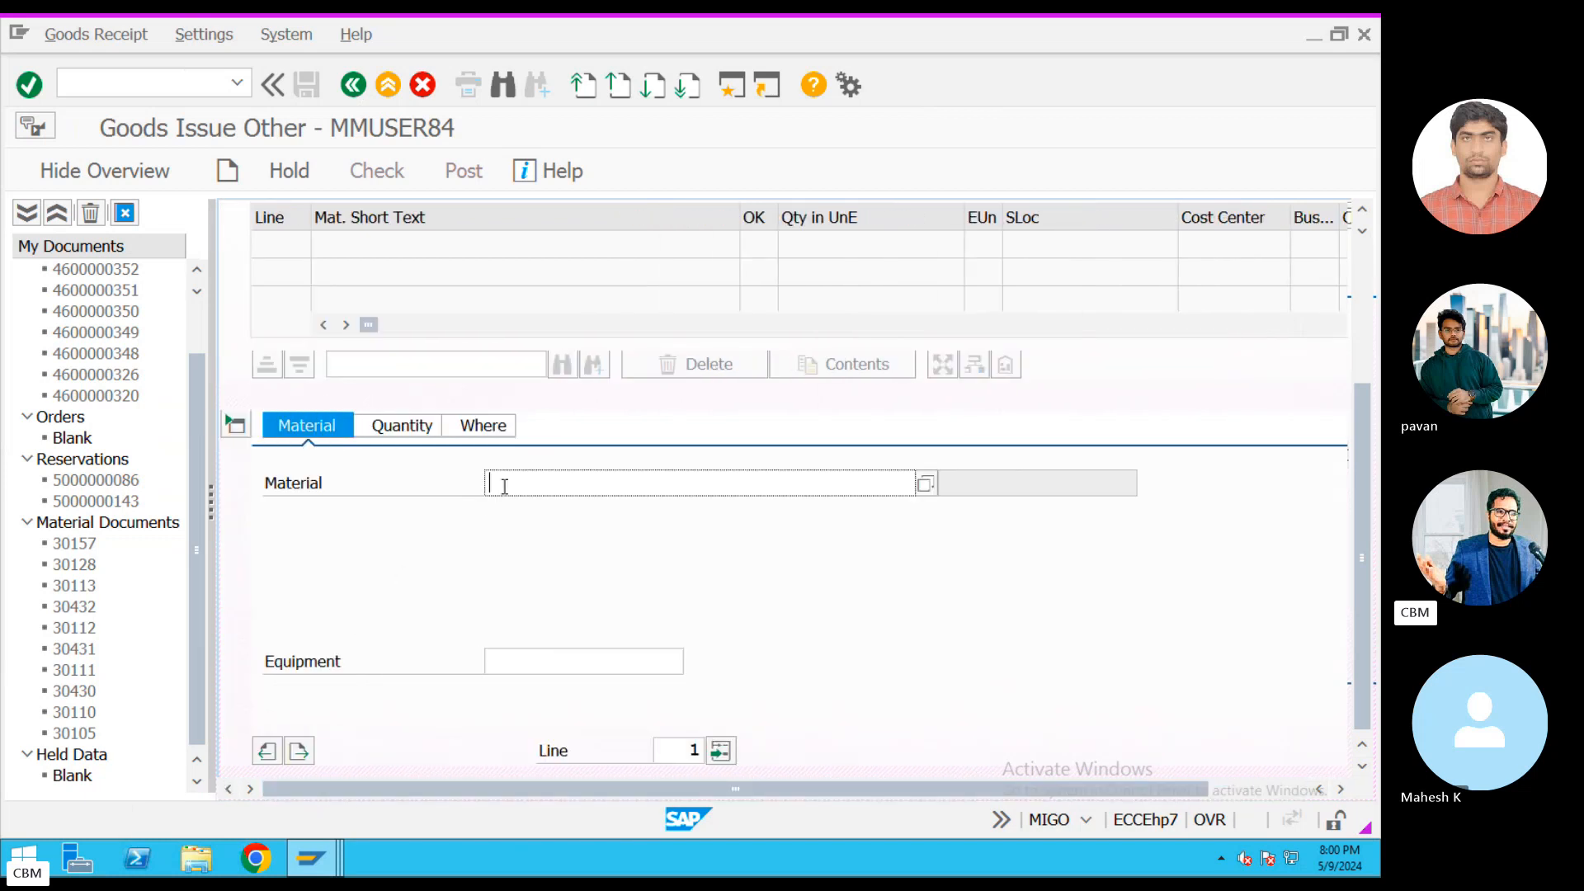
text(11480)
key(Return)
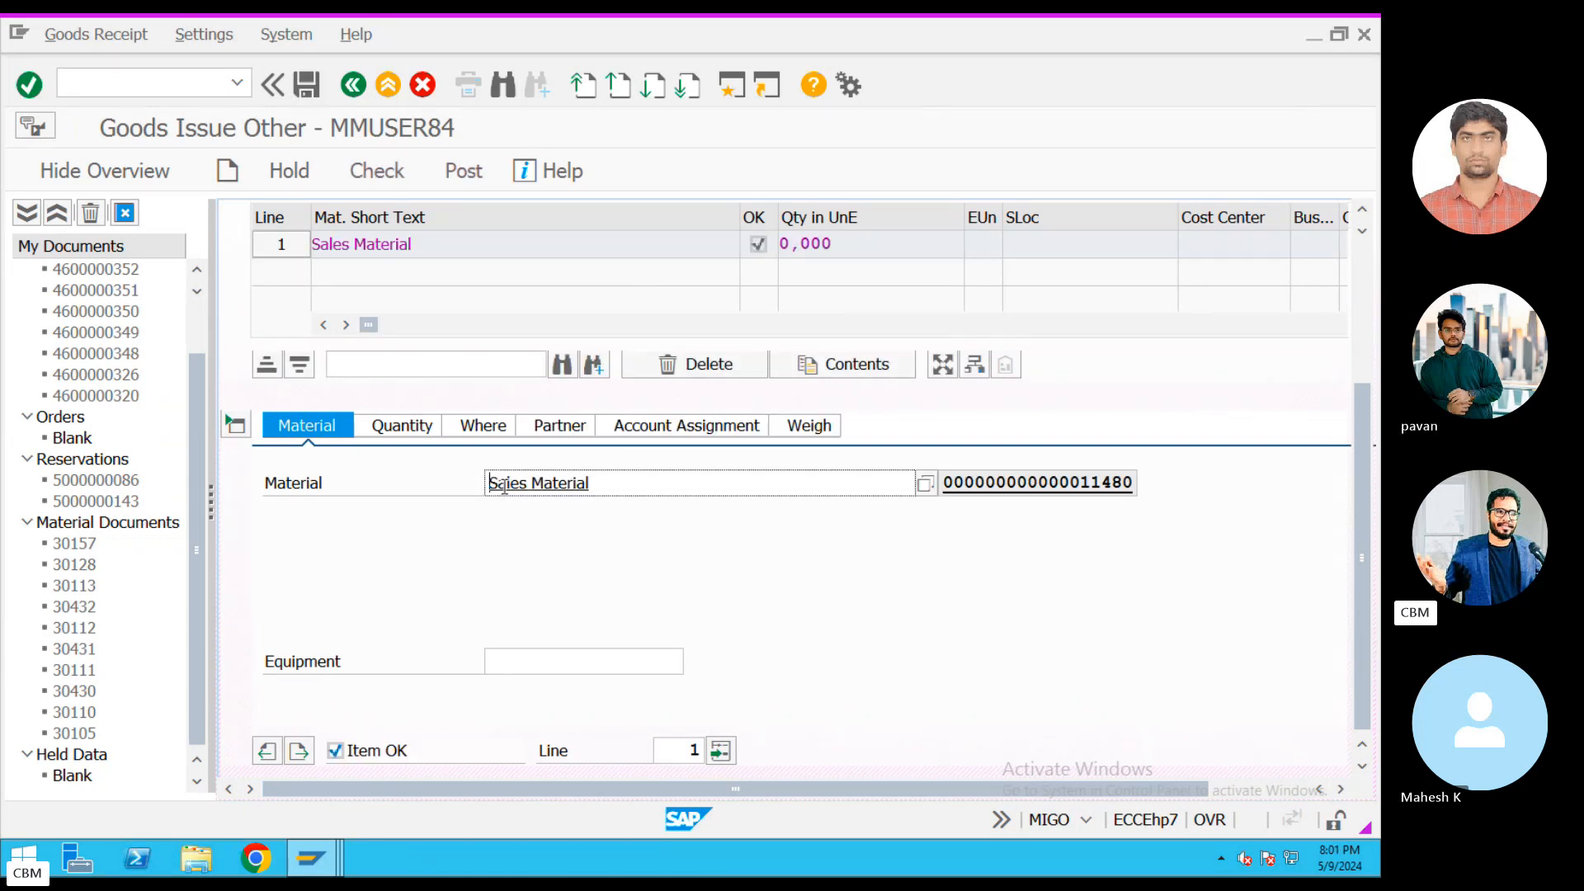
Set the item's quantity in unit of entry to 25.
click(401, 427)
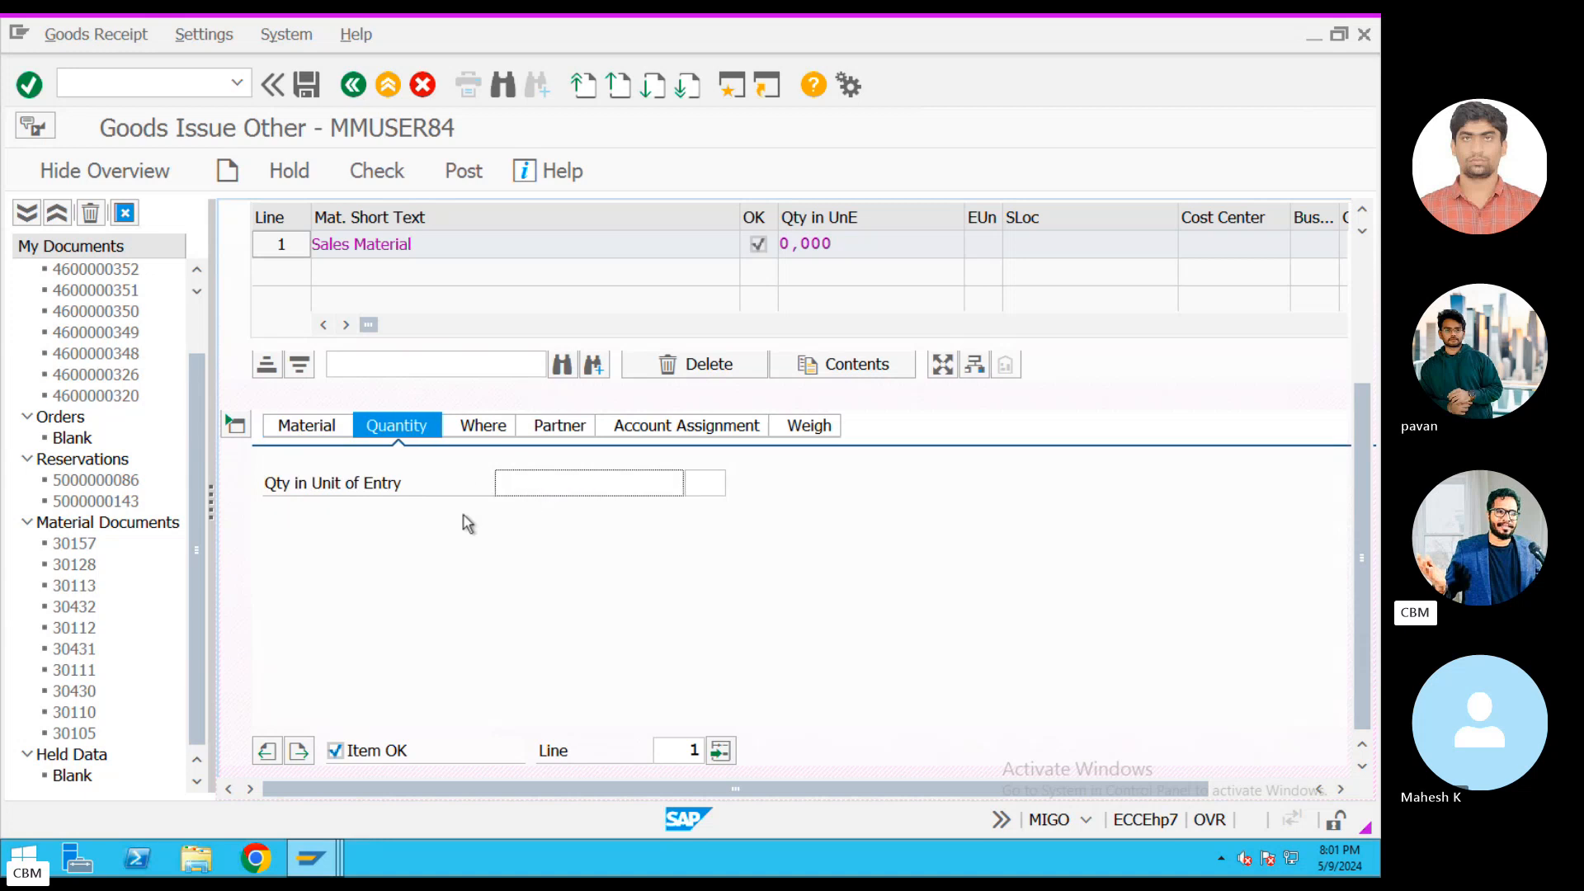
click(530, 484)
text(2)
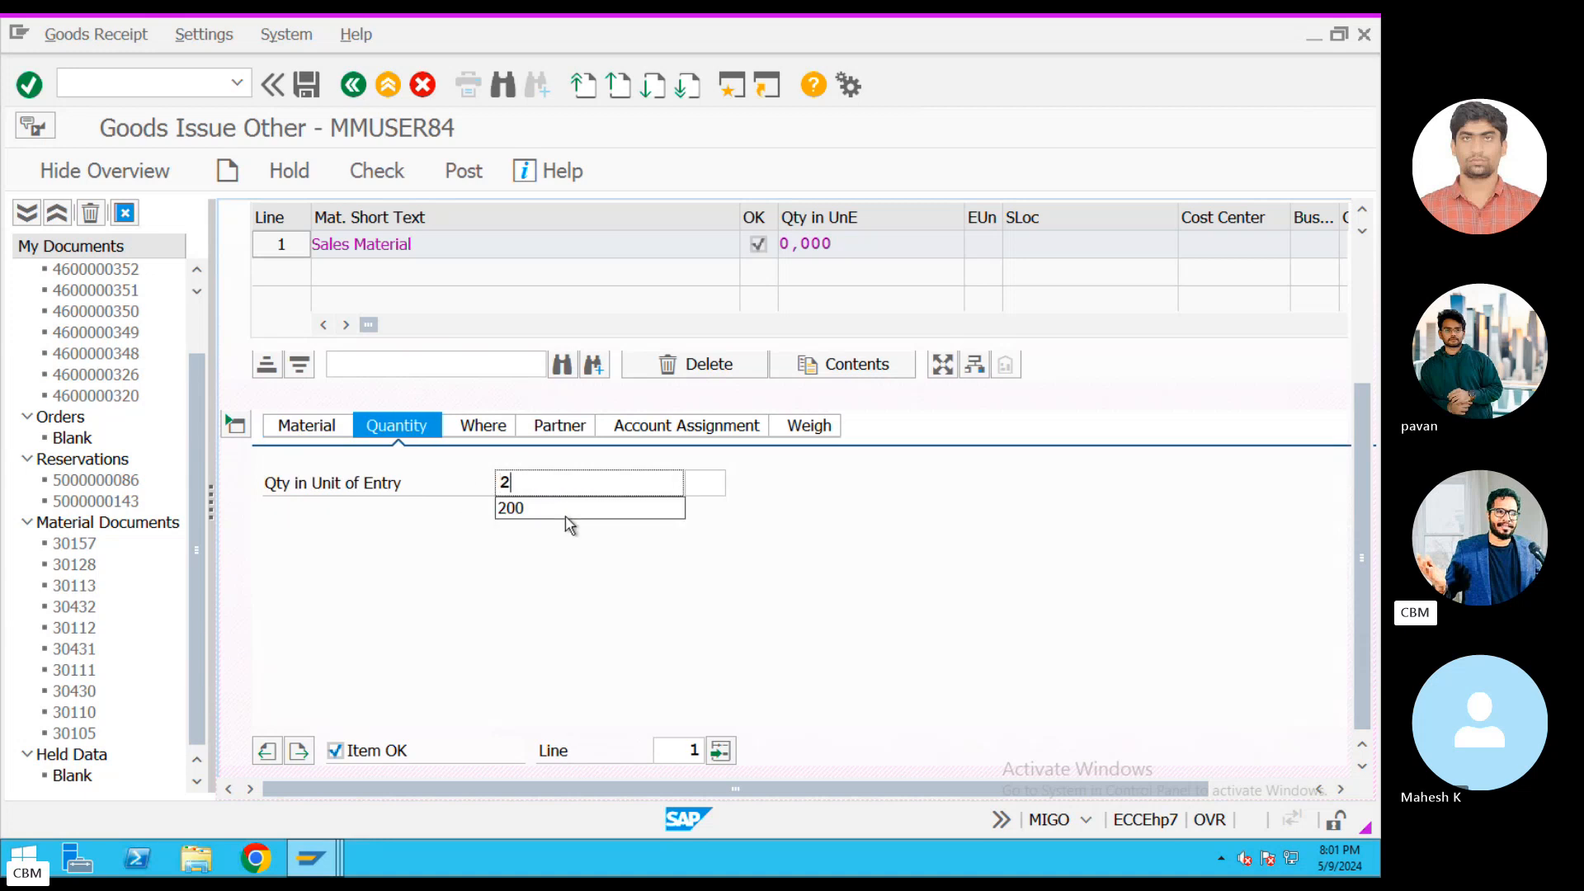
text(5)
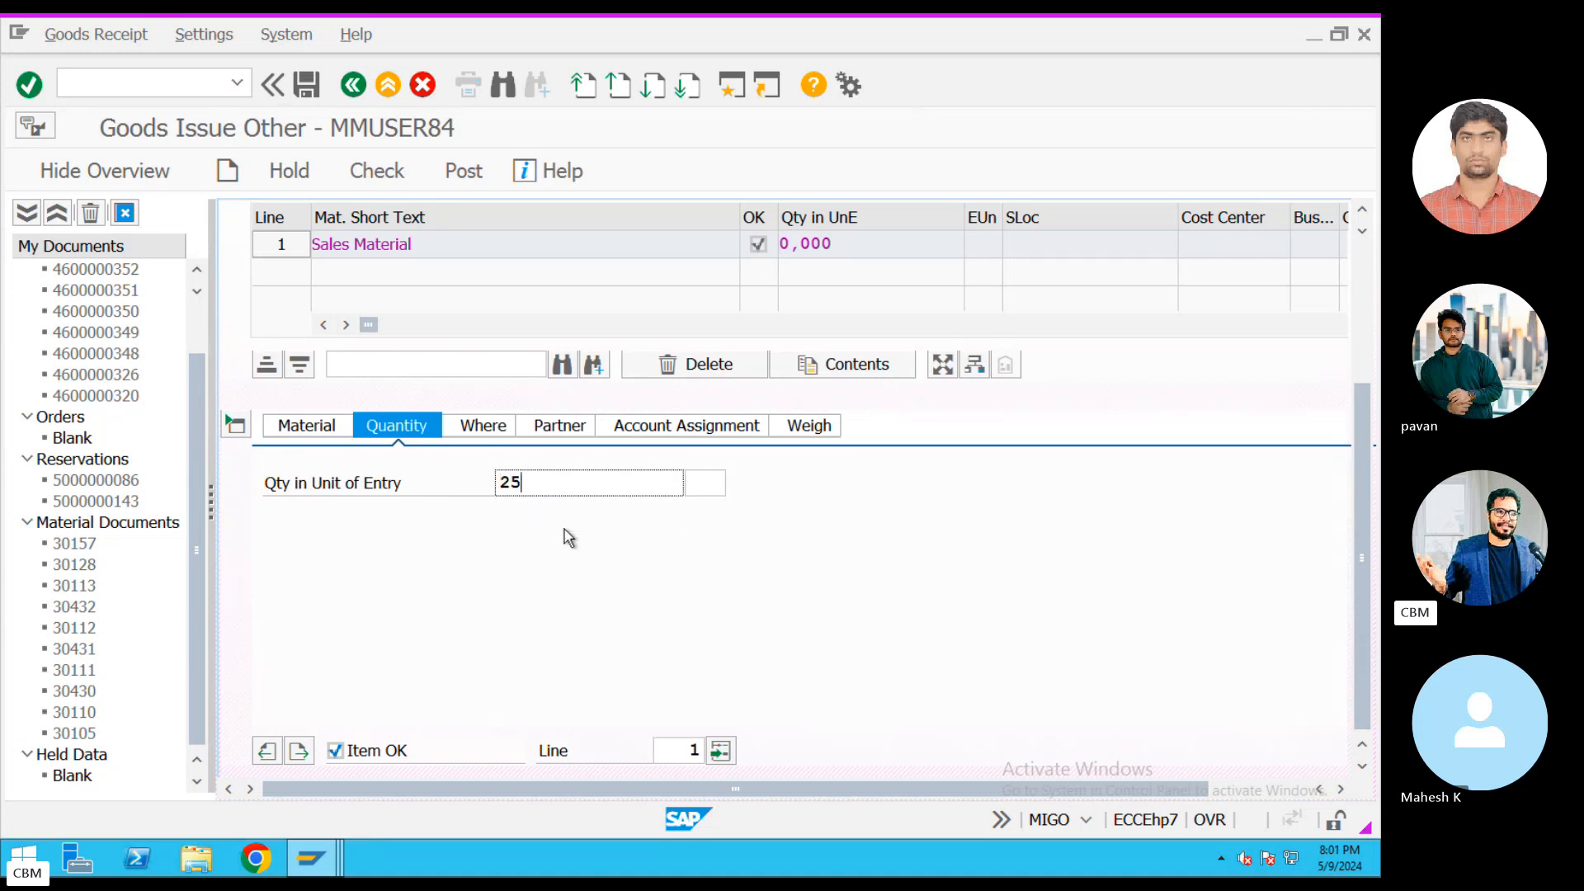
Set the item's plant to KIA and its storage location to SL1.
click(481, 425)
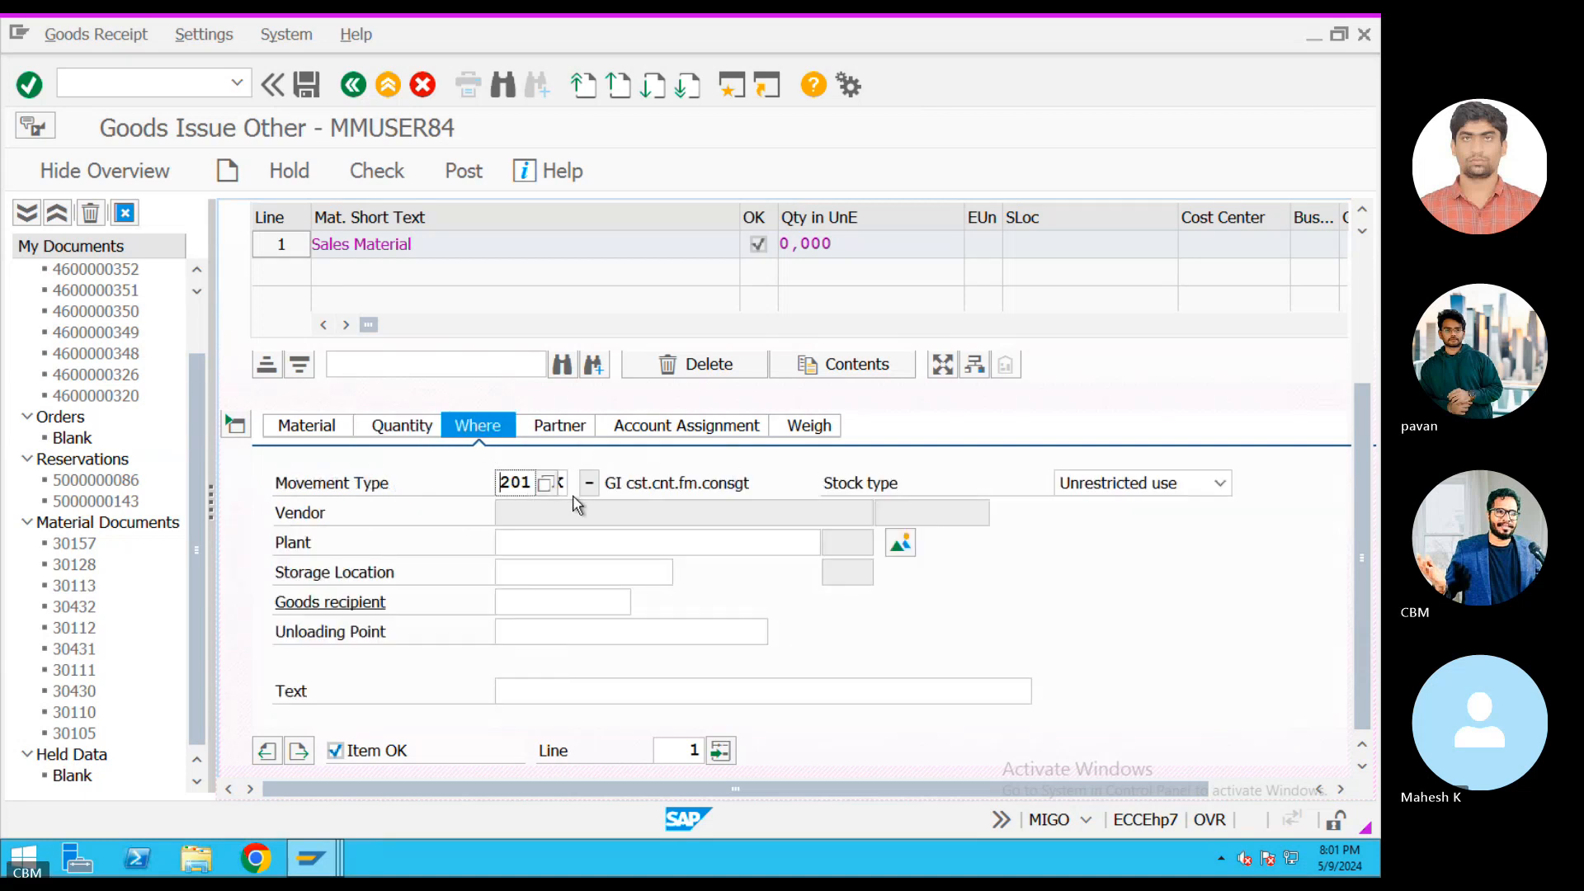
click(513, 544)
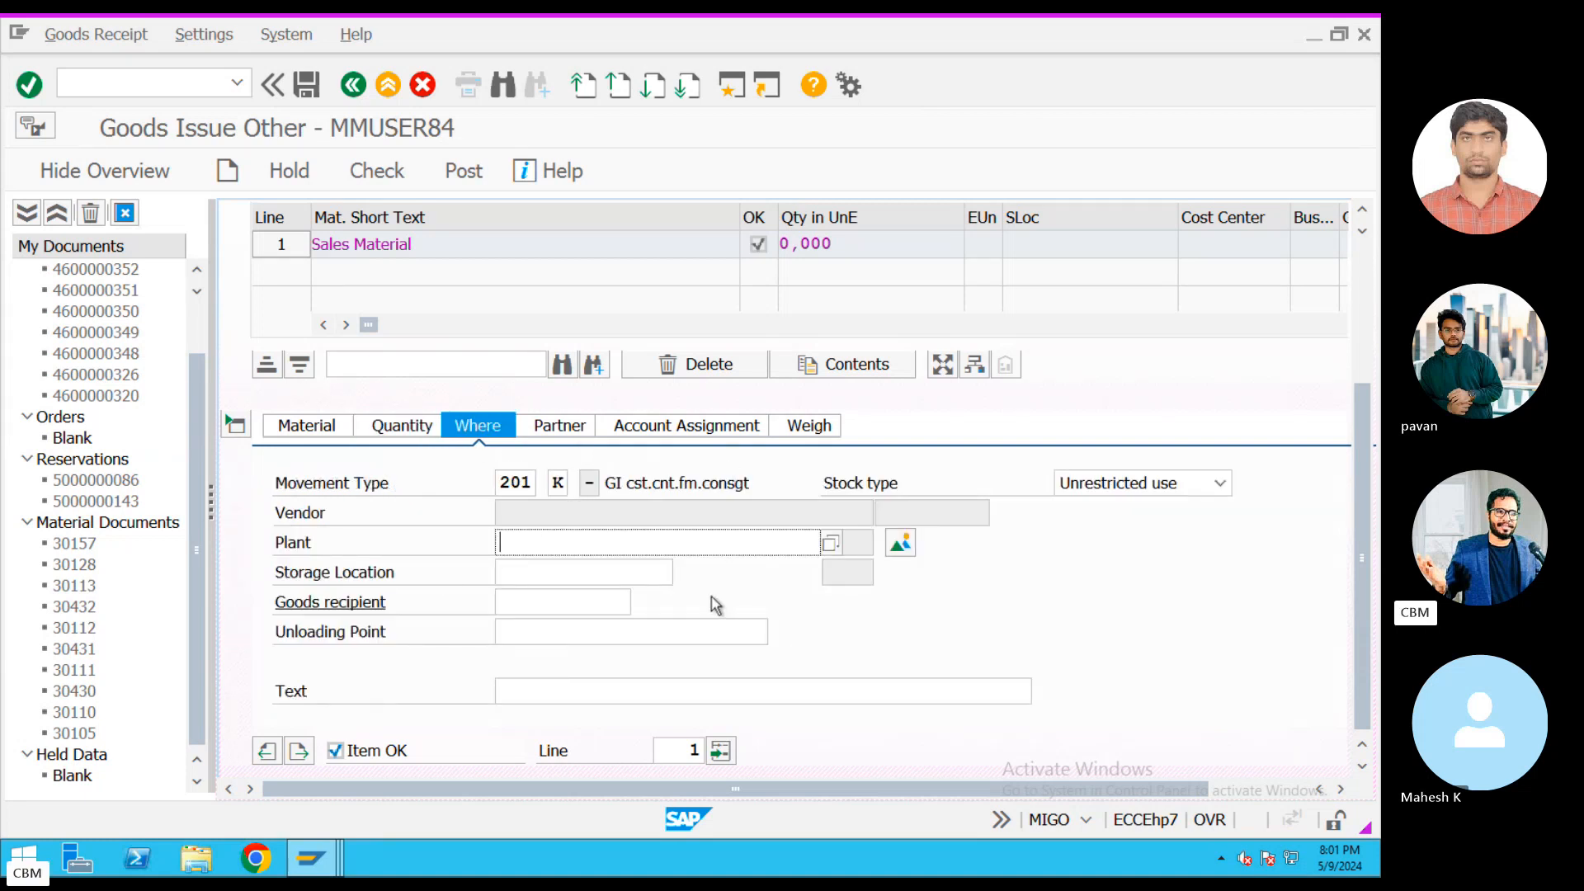
text(kia)
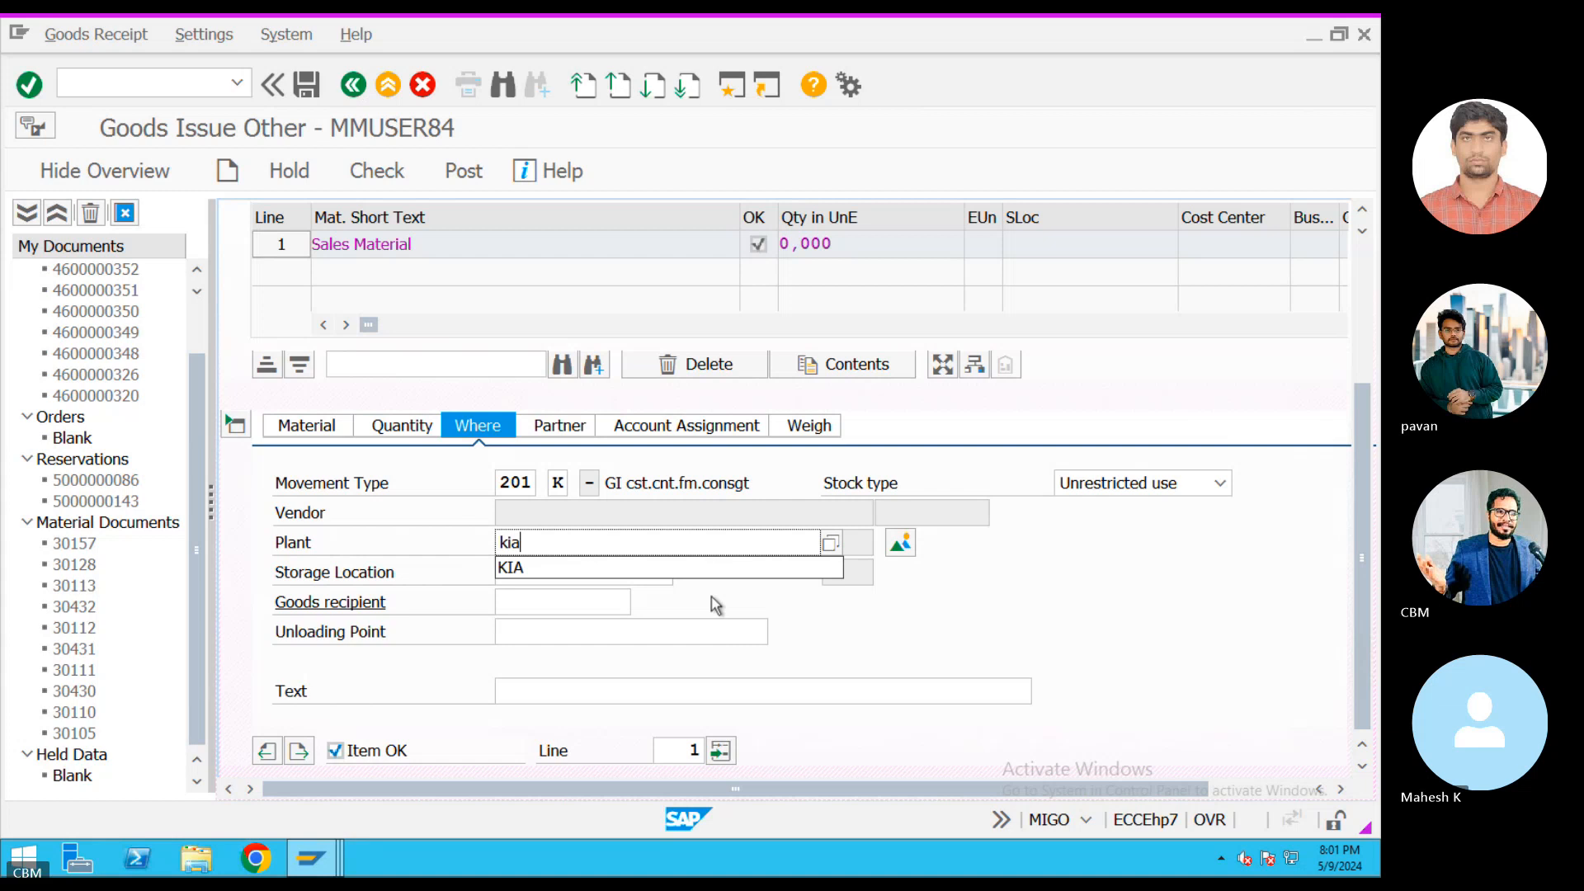
key(Tab)
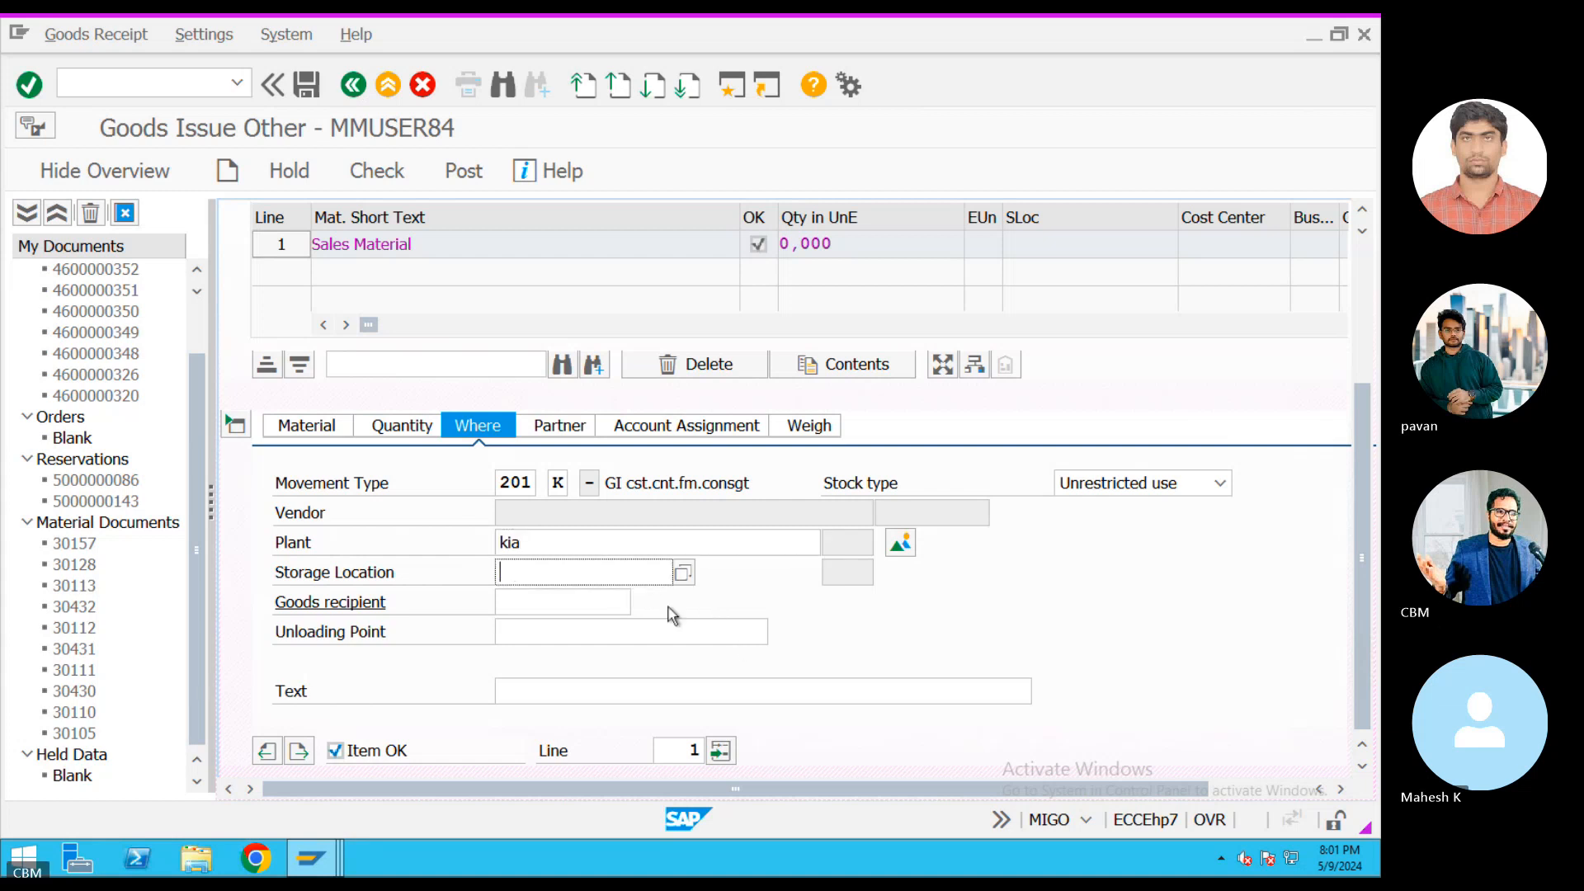
text(hy)
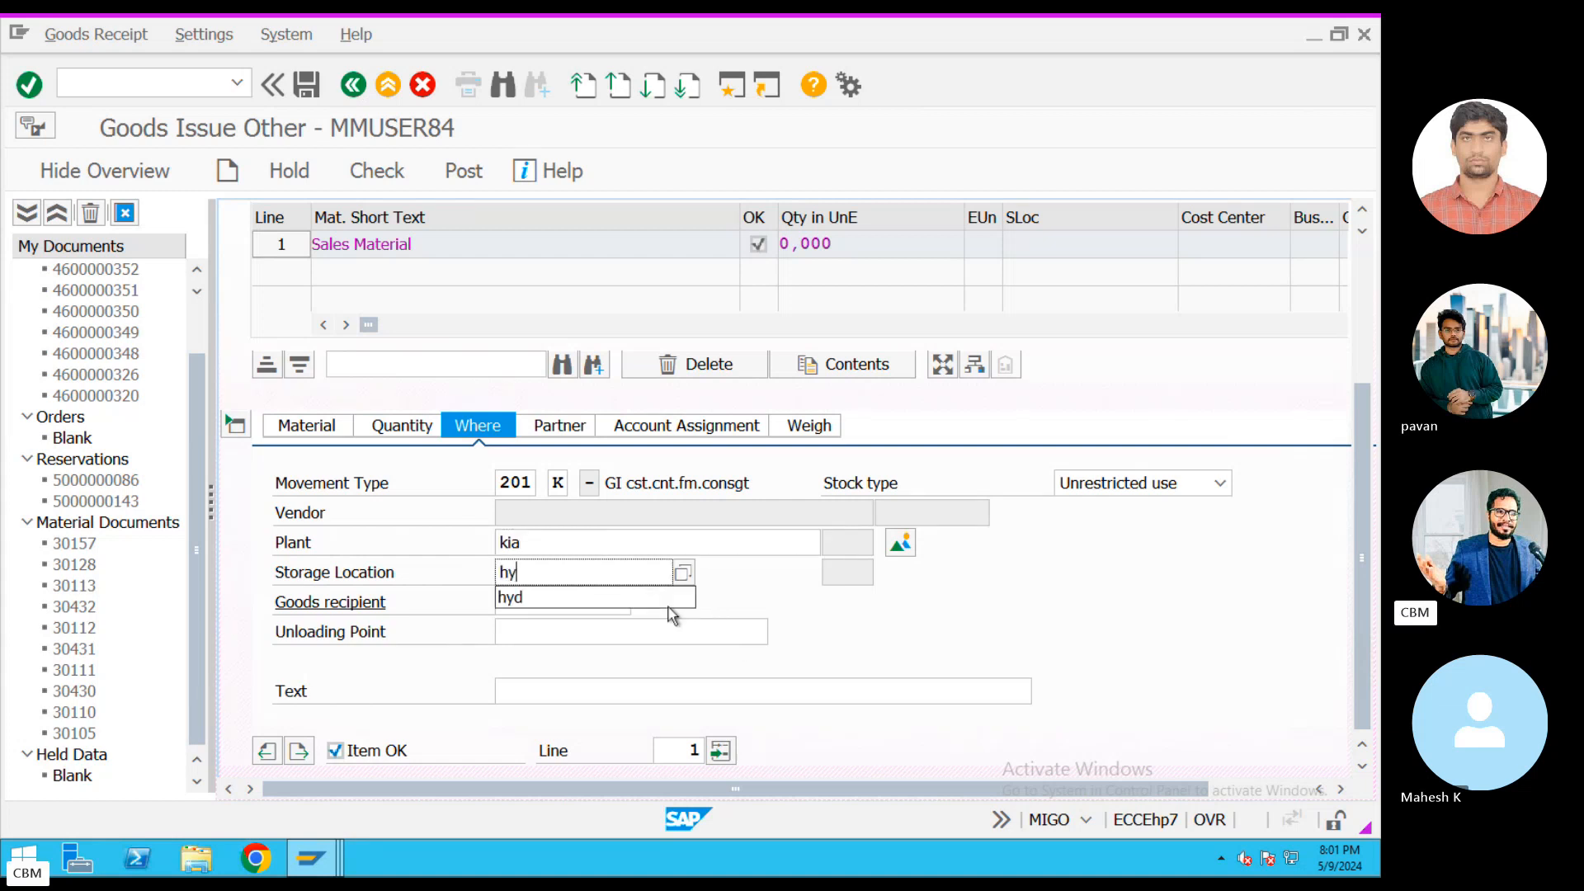
key(BackSpace)
key(BackSpace)
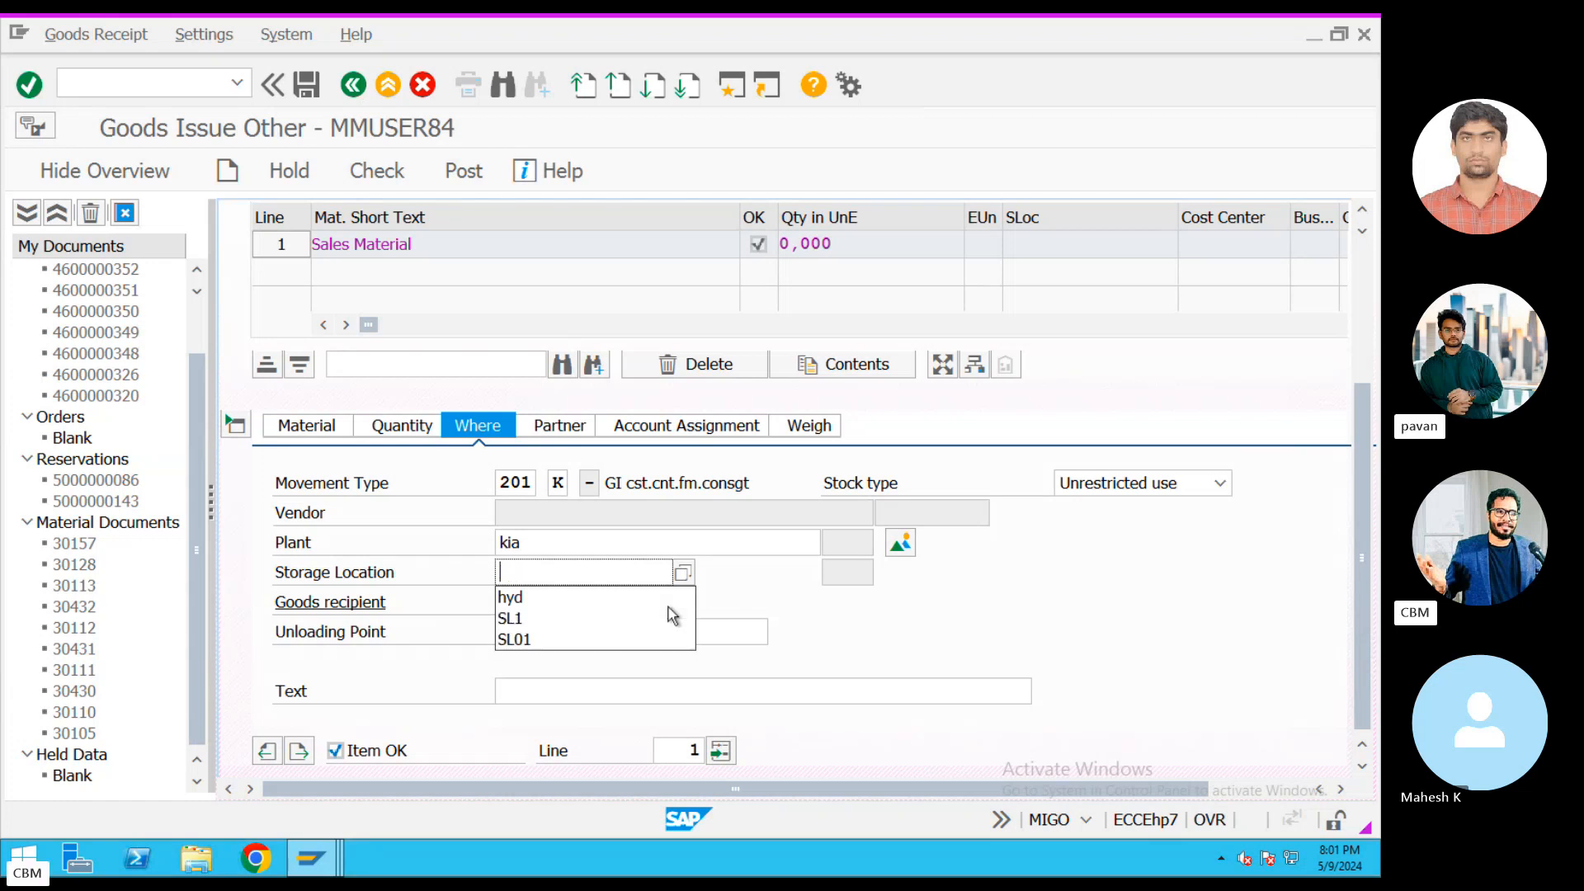
text(sl1)
key(Return)
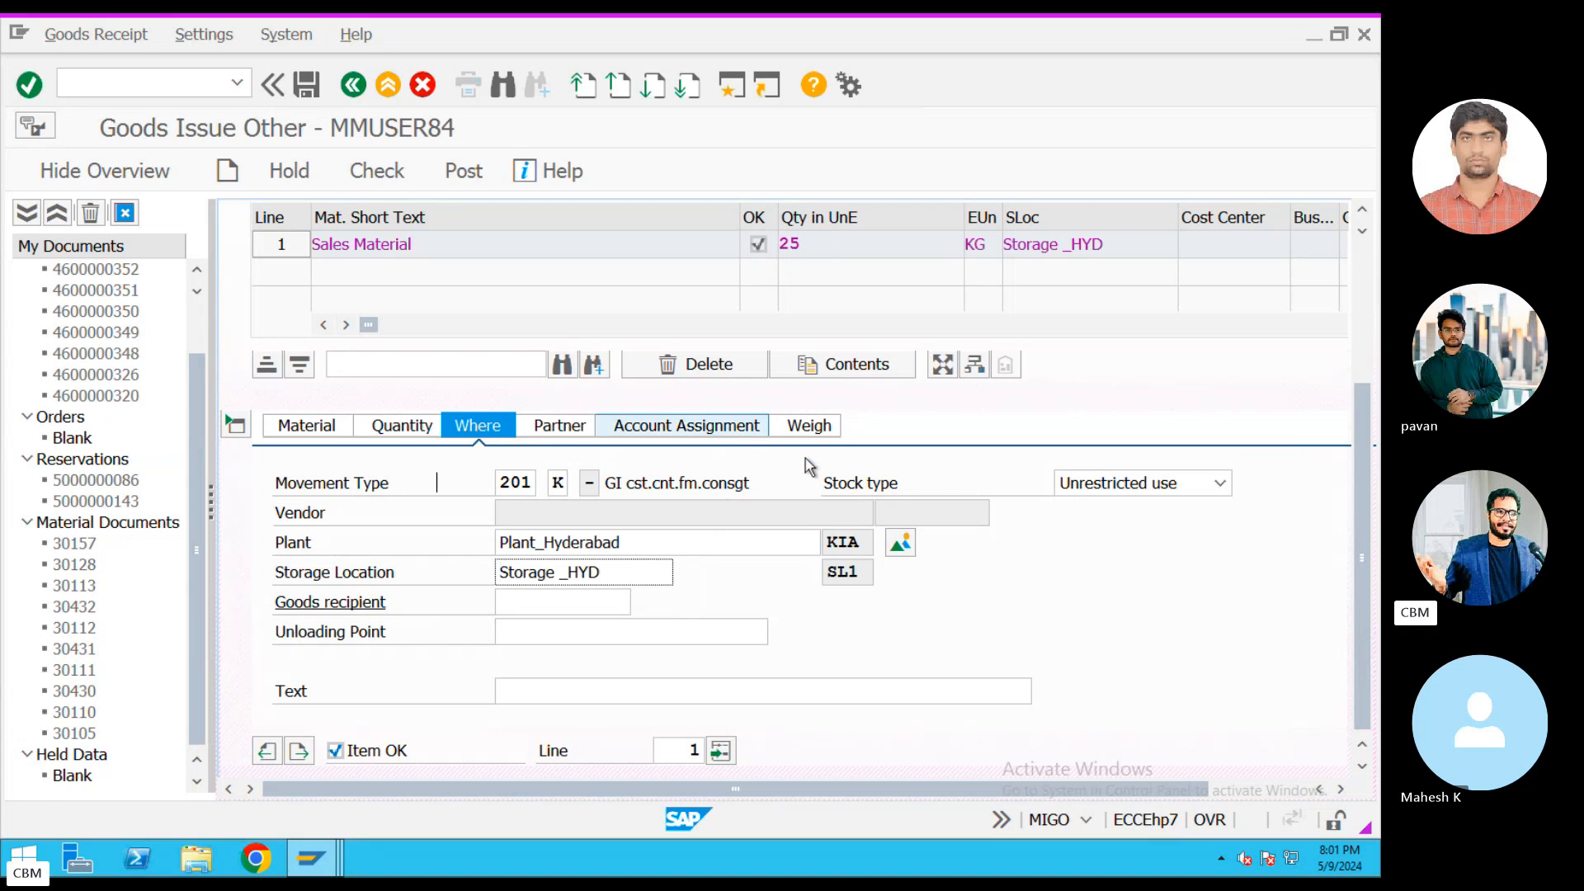
Search the cost centers of company code KIA and assign cost center 2000 to the item.
click(681, 425)
click(528, 543)
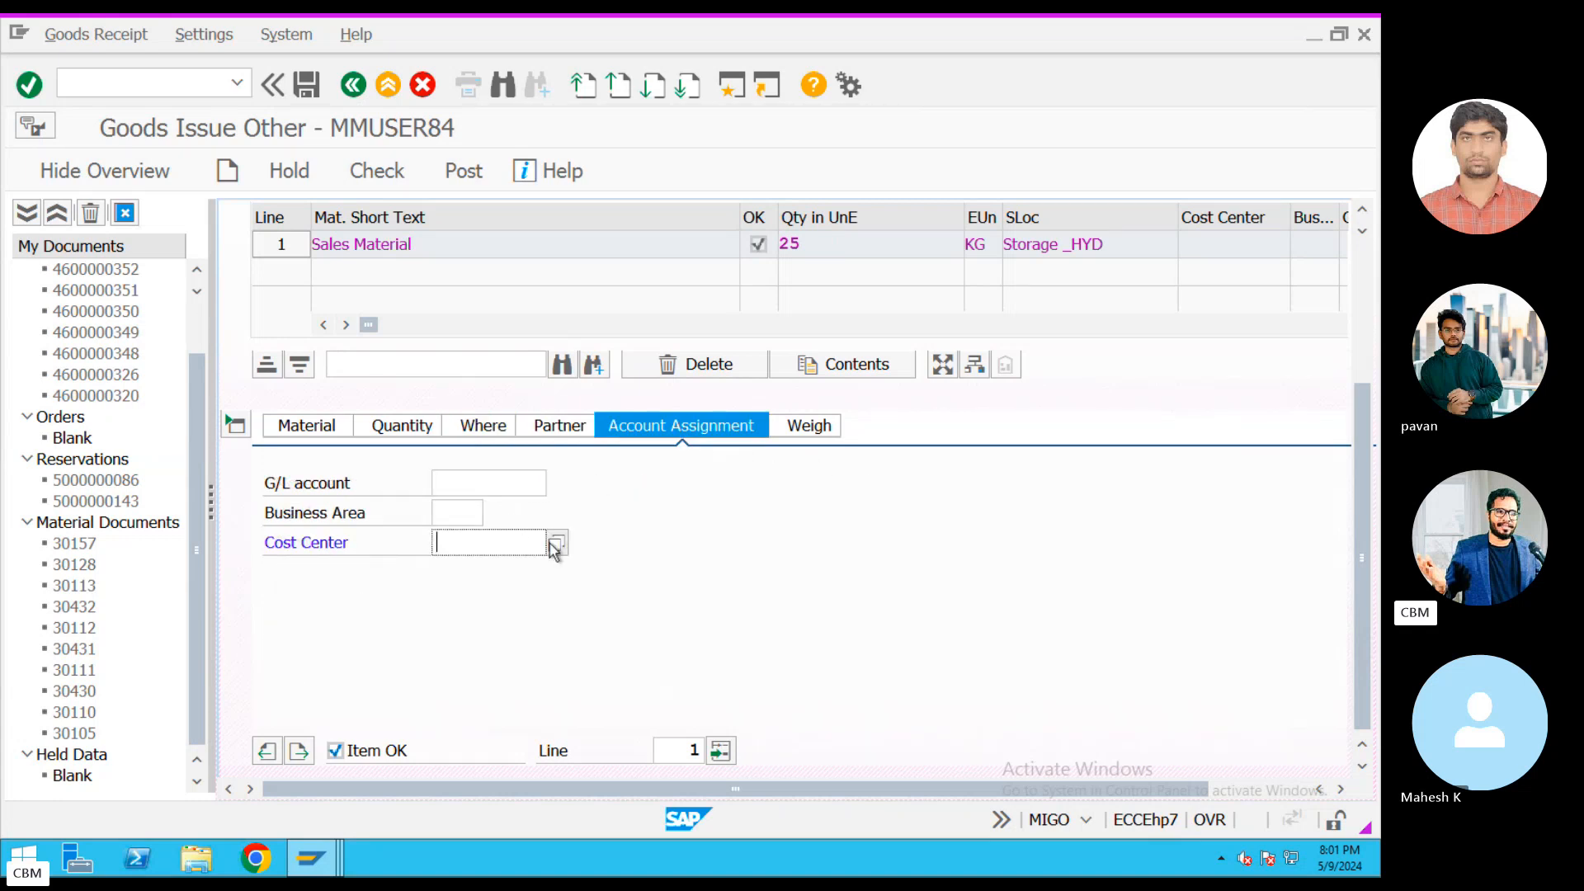
click(556, 543)
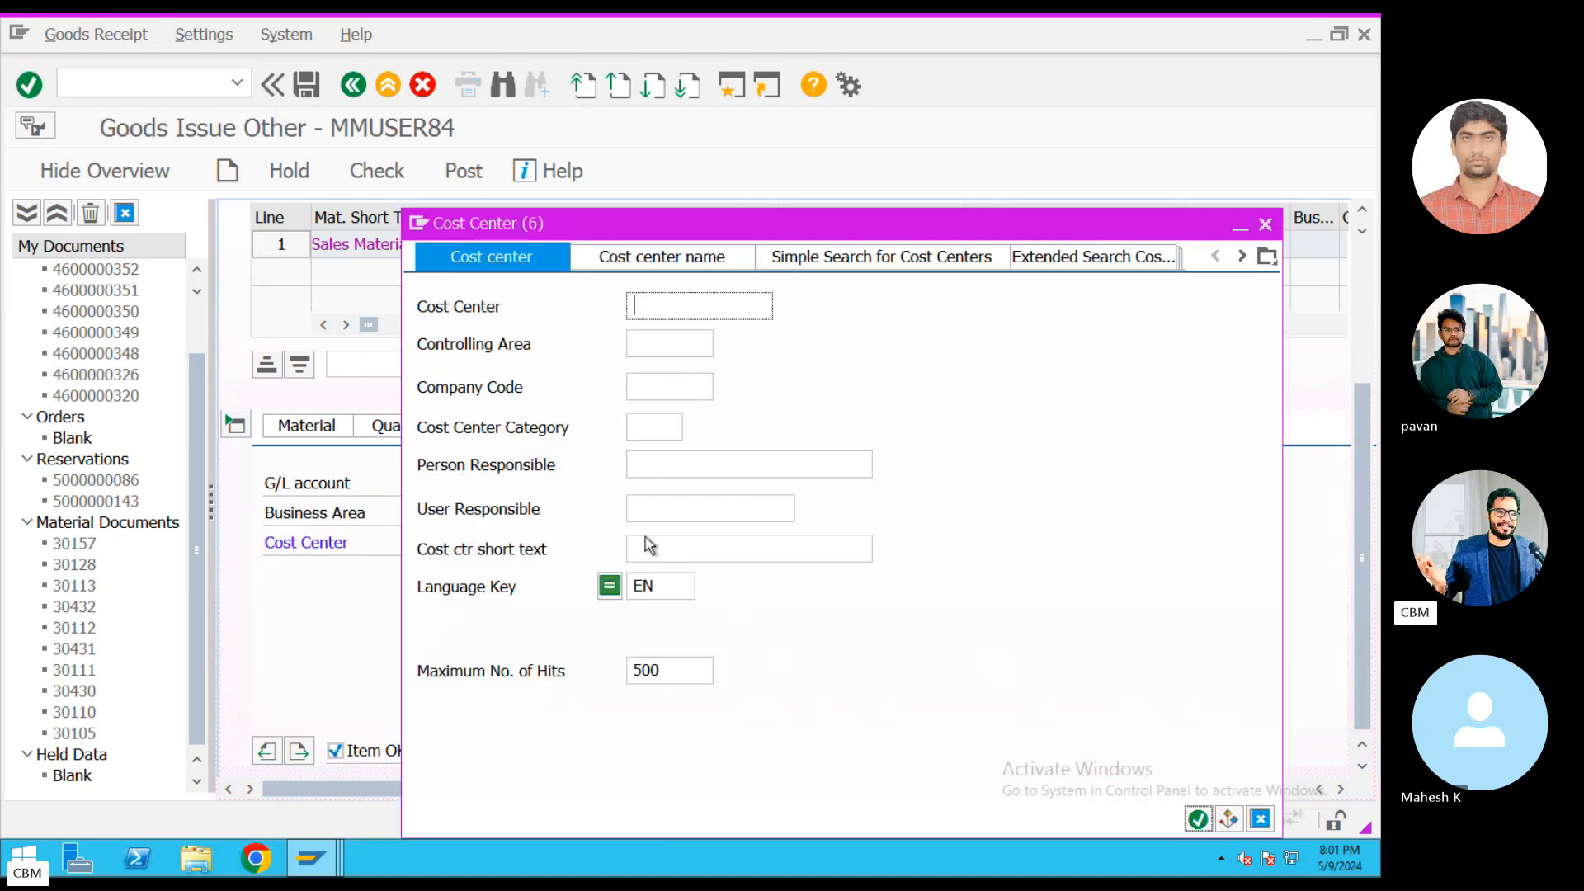
click(633, 394)
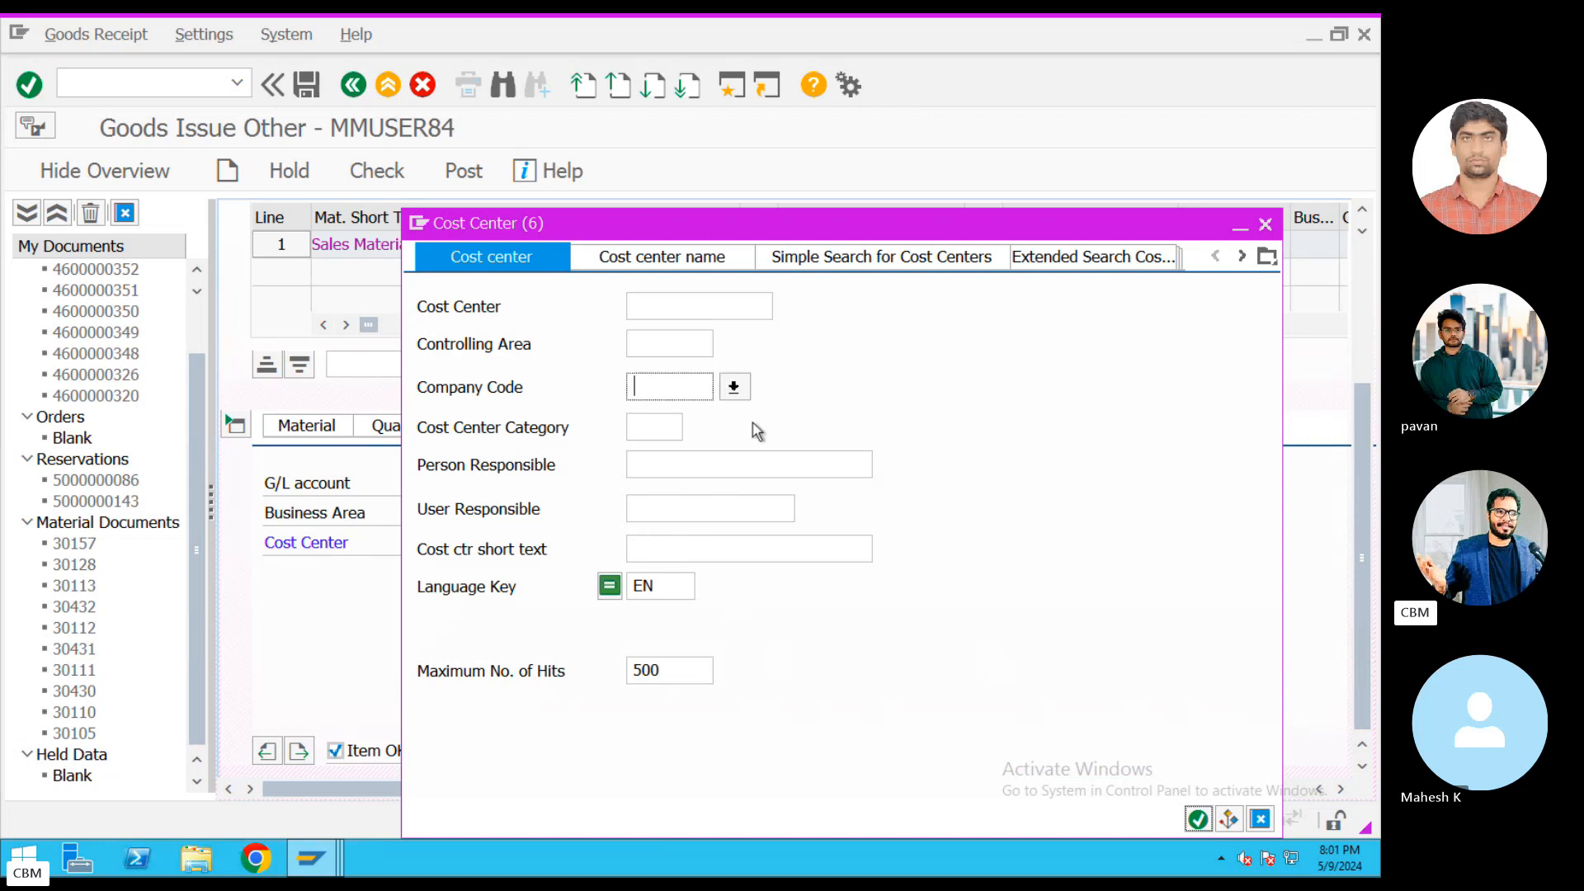
text(kia)
click(1196, 819)
double_click(528, 195)
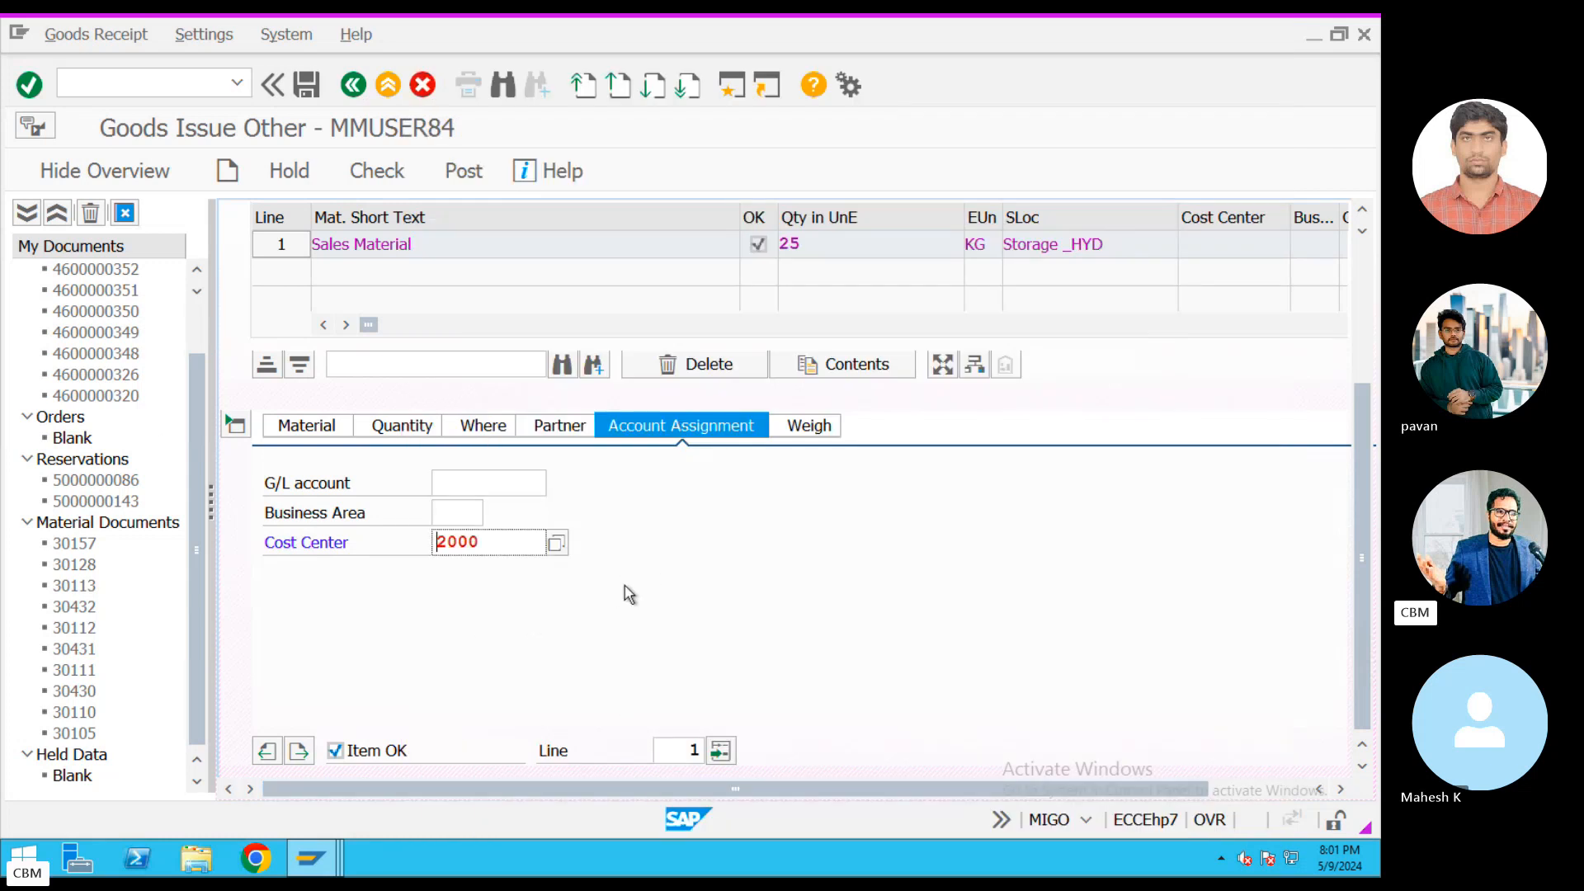
key(Return)
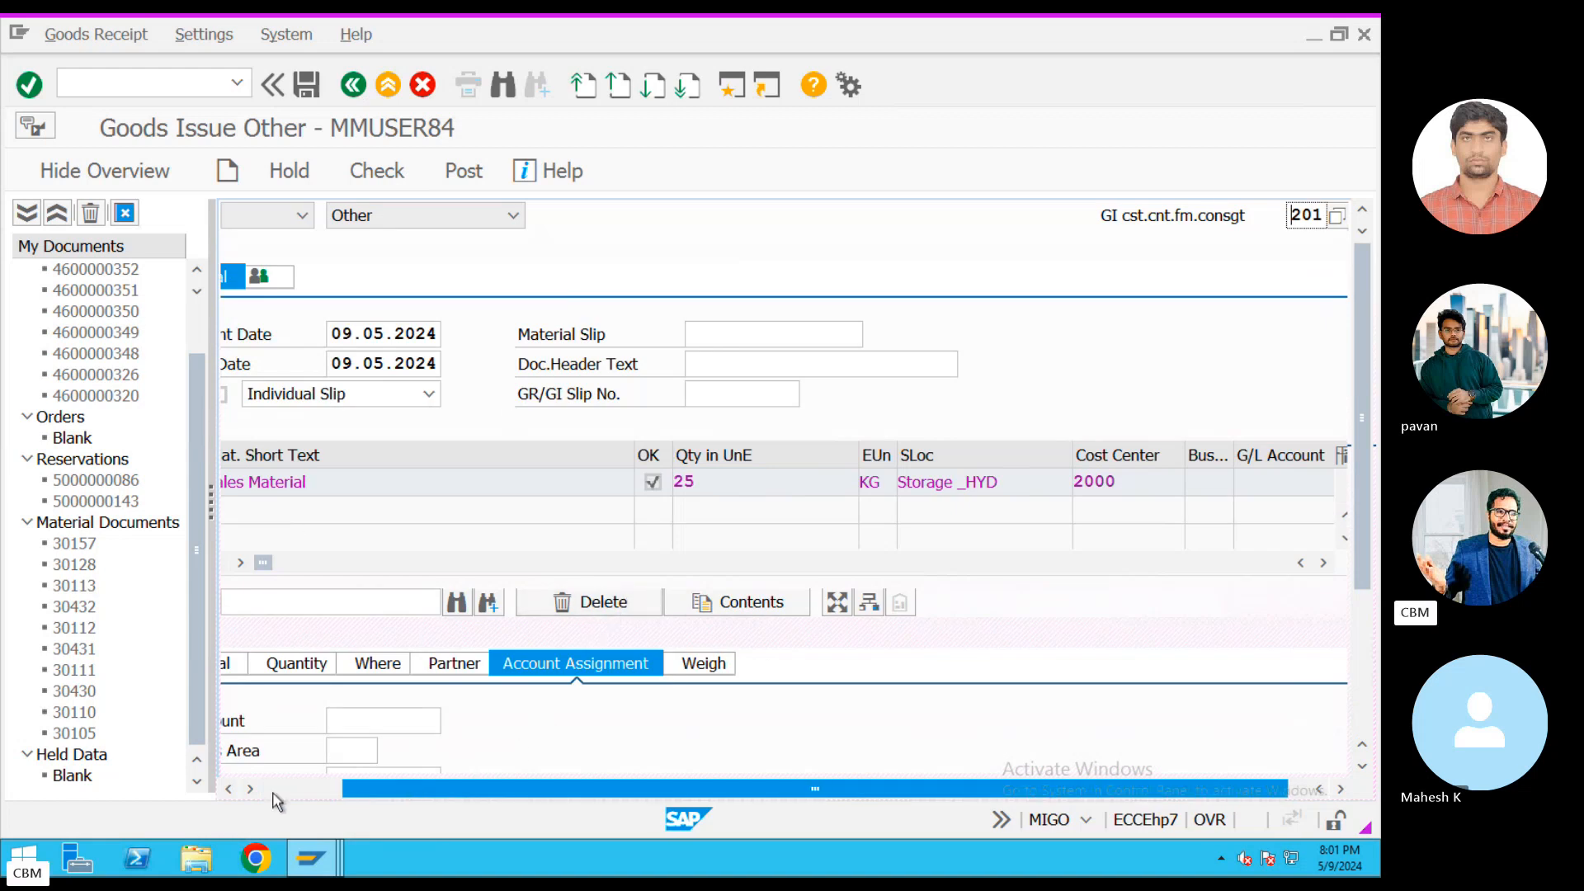
Check the goods issue for errors, read the message log and close it.
click(274, 792)
scroll(482, 739, down, 3)
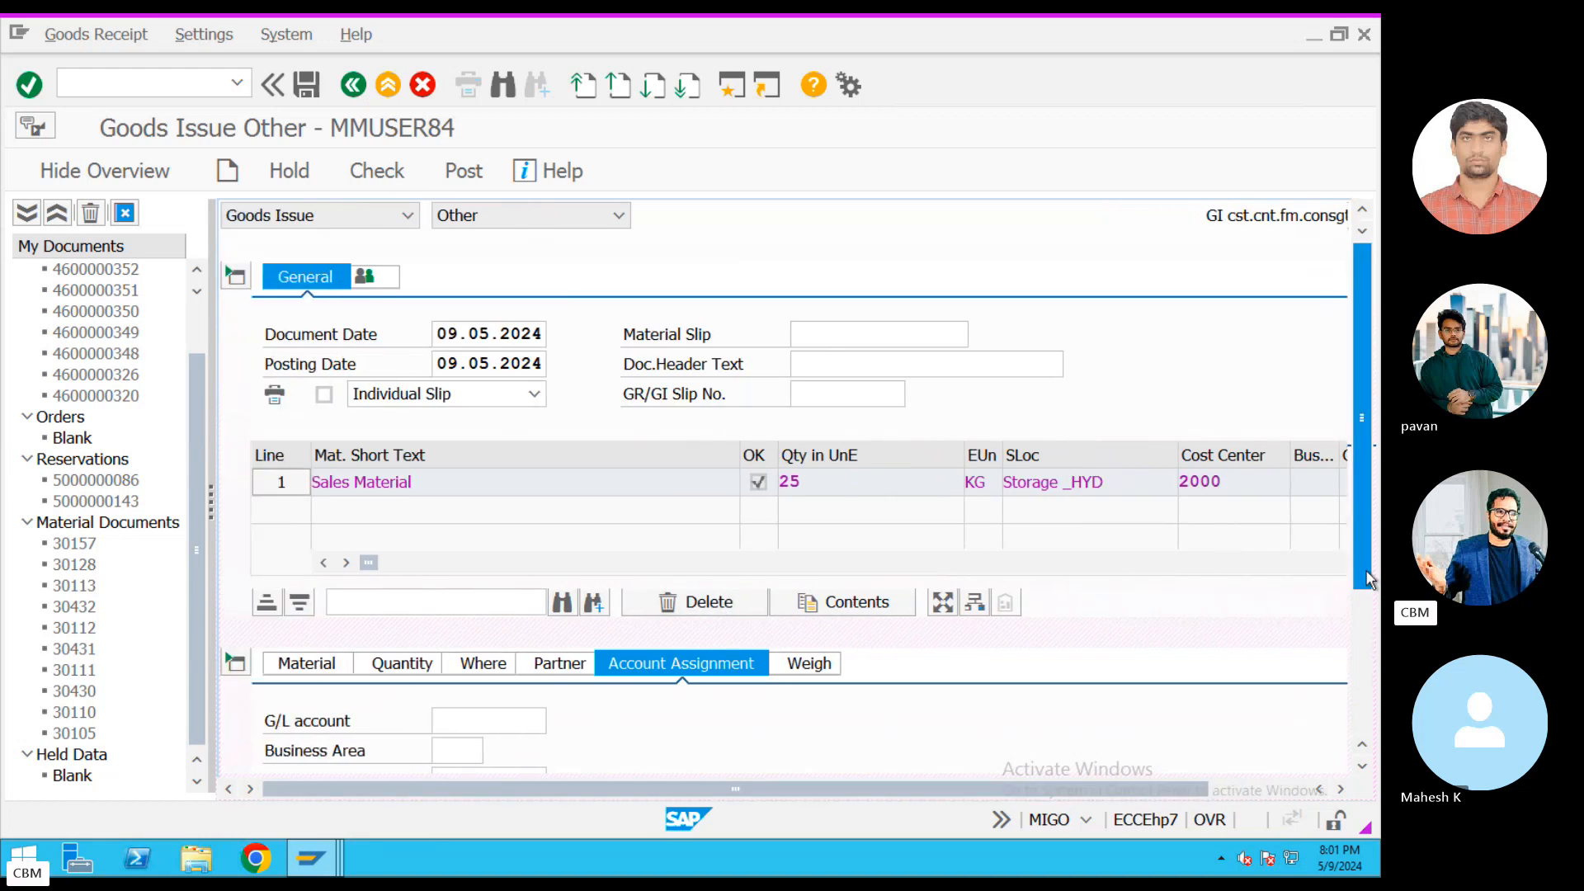
click(453, 510)
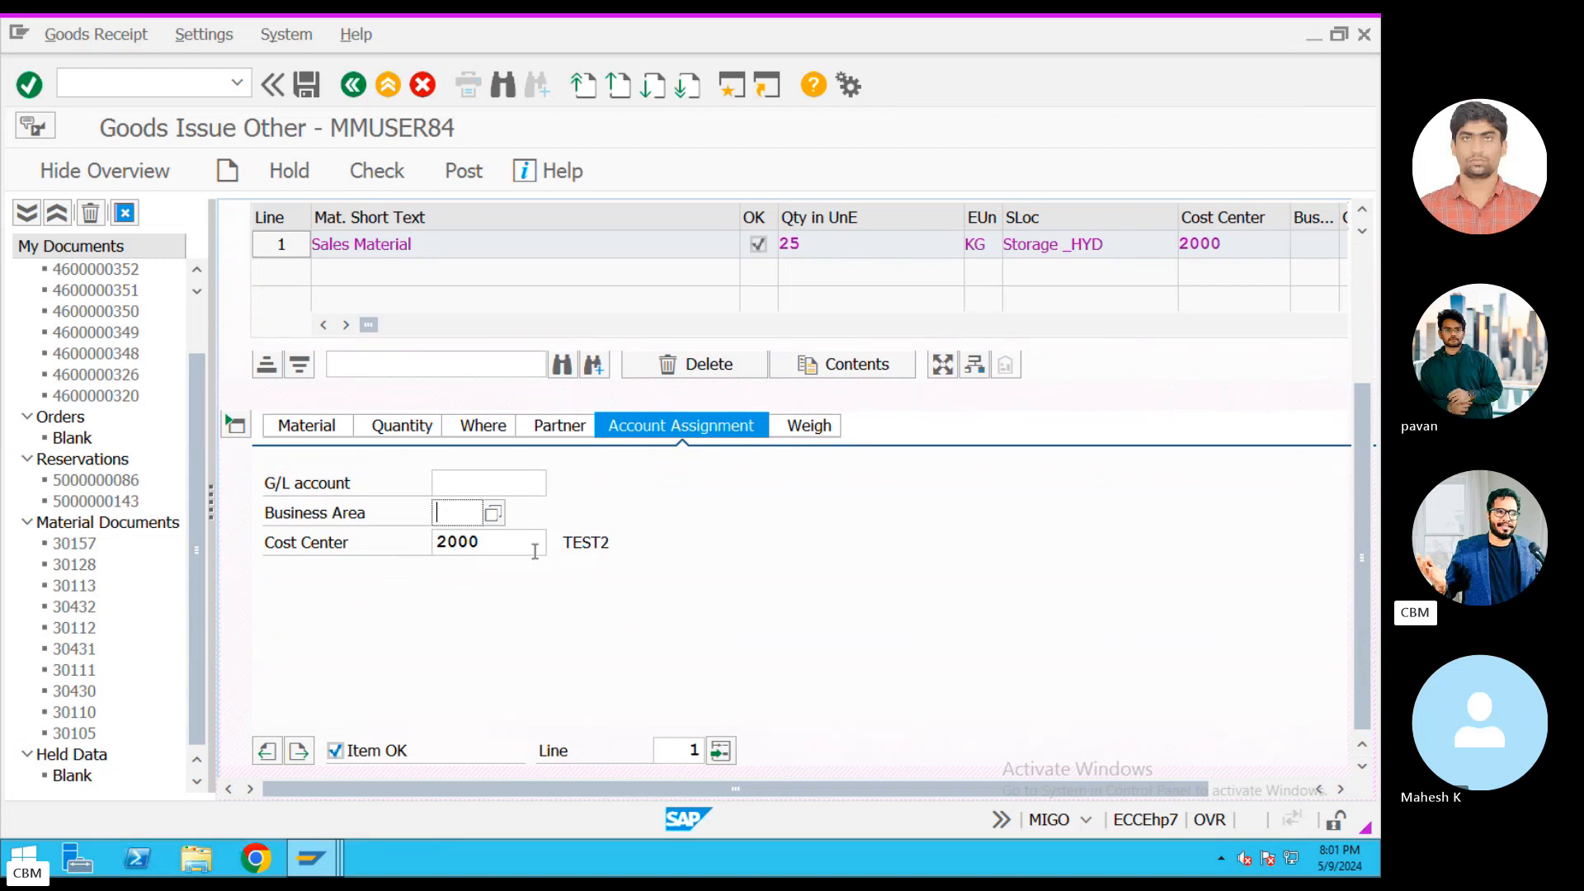
click(412, 183)
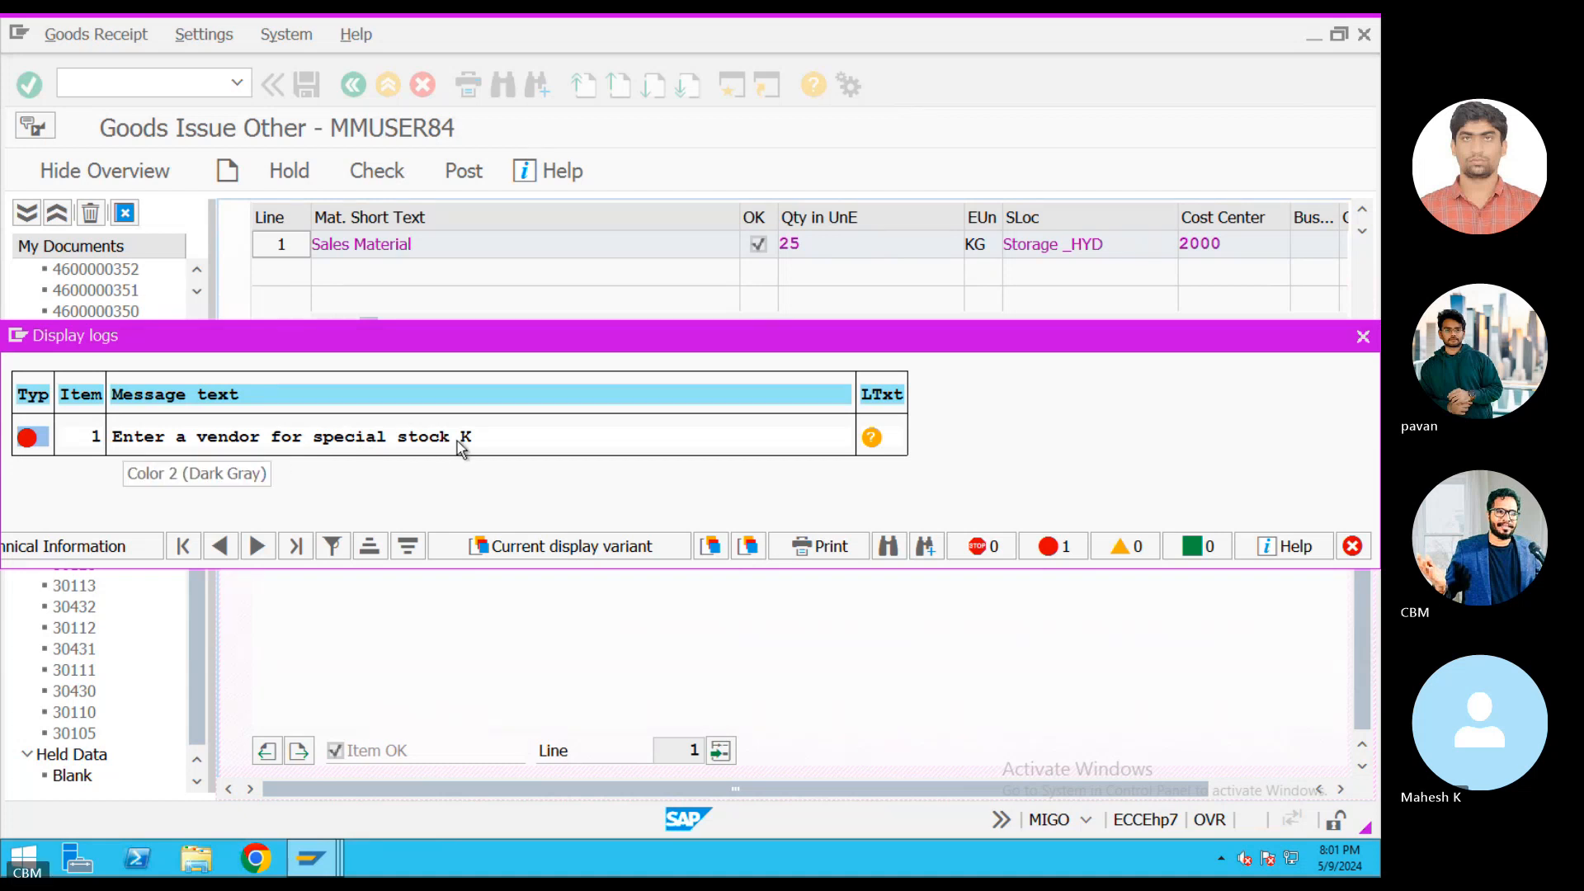
click(1361, 337)
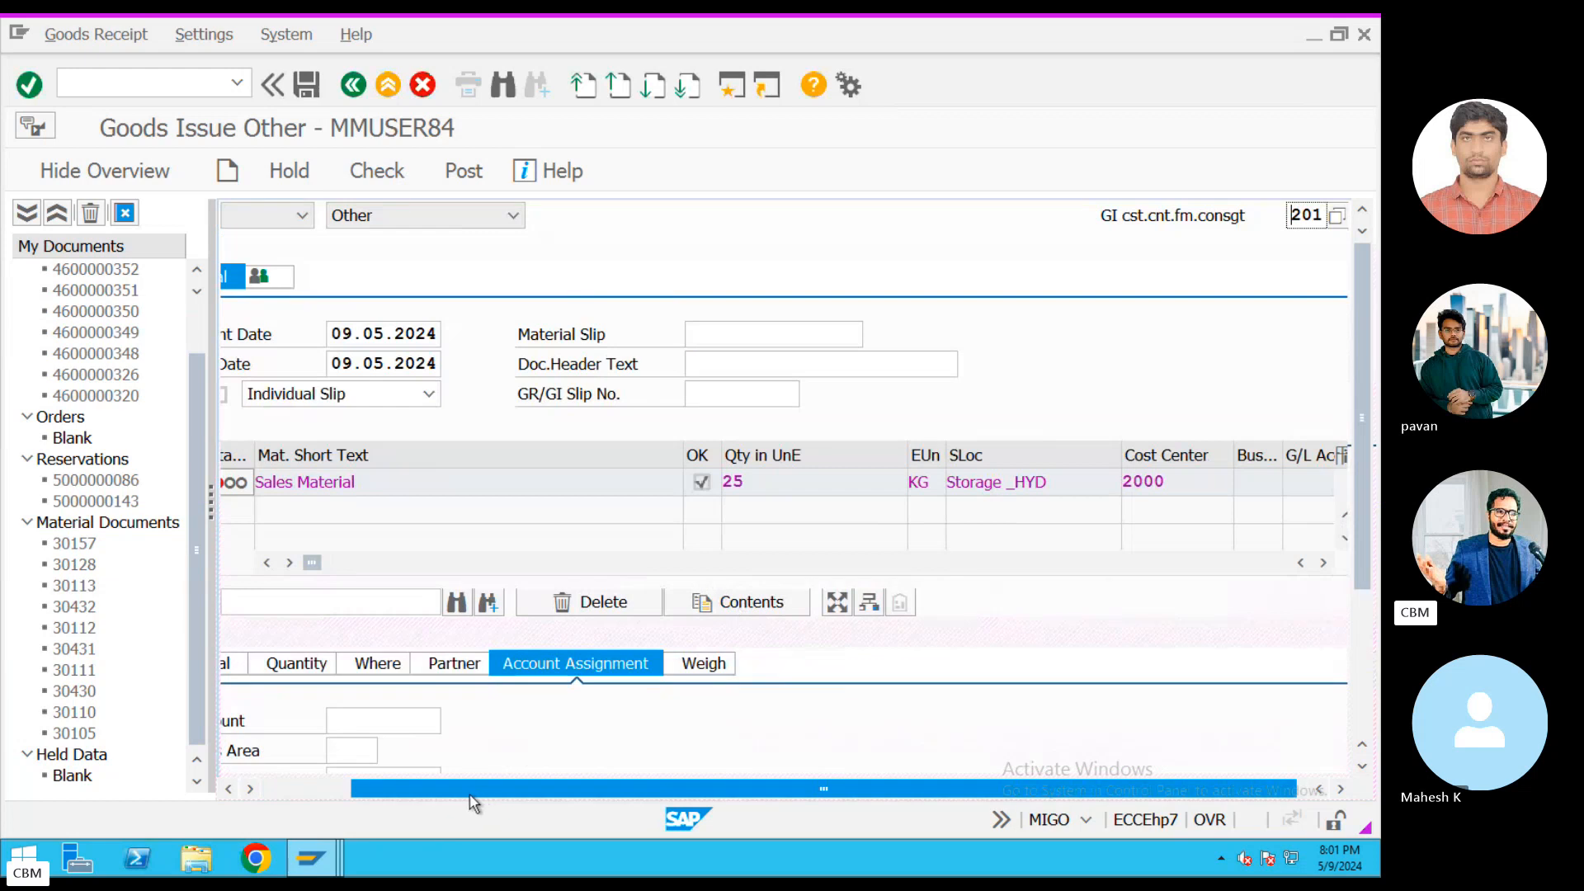
Search the vendors of company code KIA and assign the second listed vendor as the item's partner.
drag(365, 788, 275, 789)
click(570, 670)
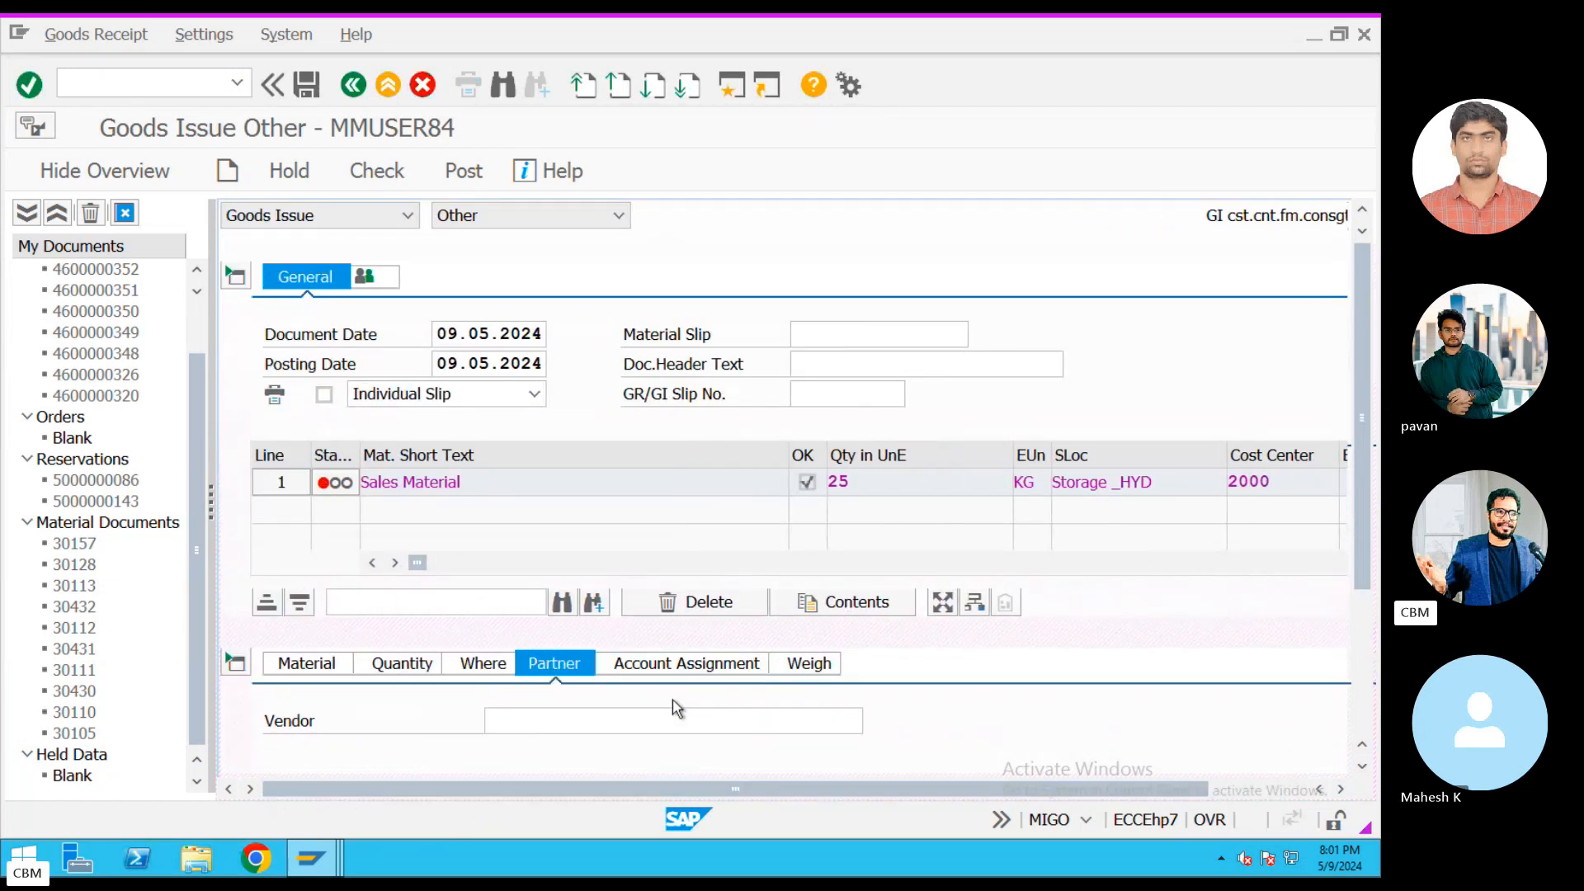
click(643, 721)
click(873, 722)
click(730, 506)
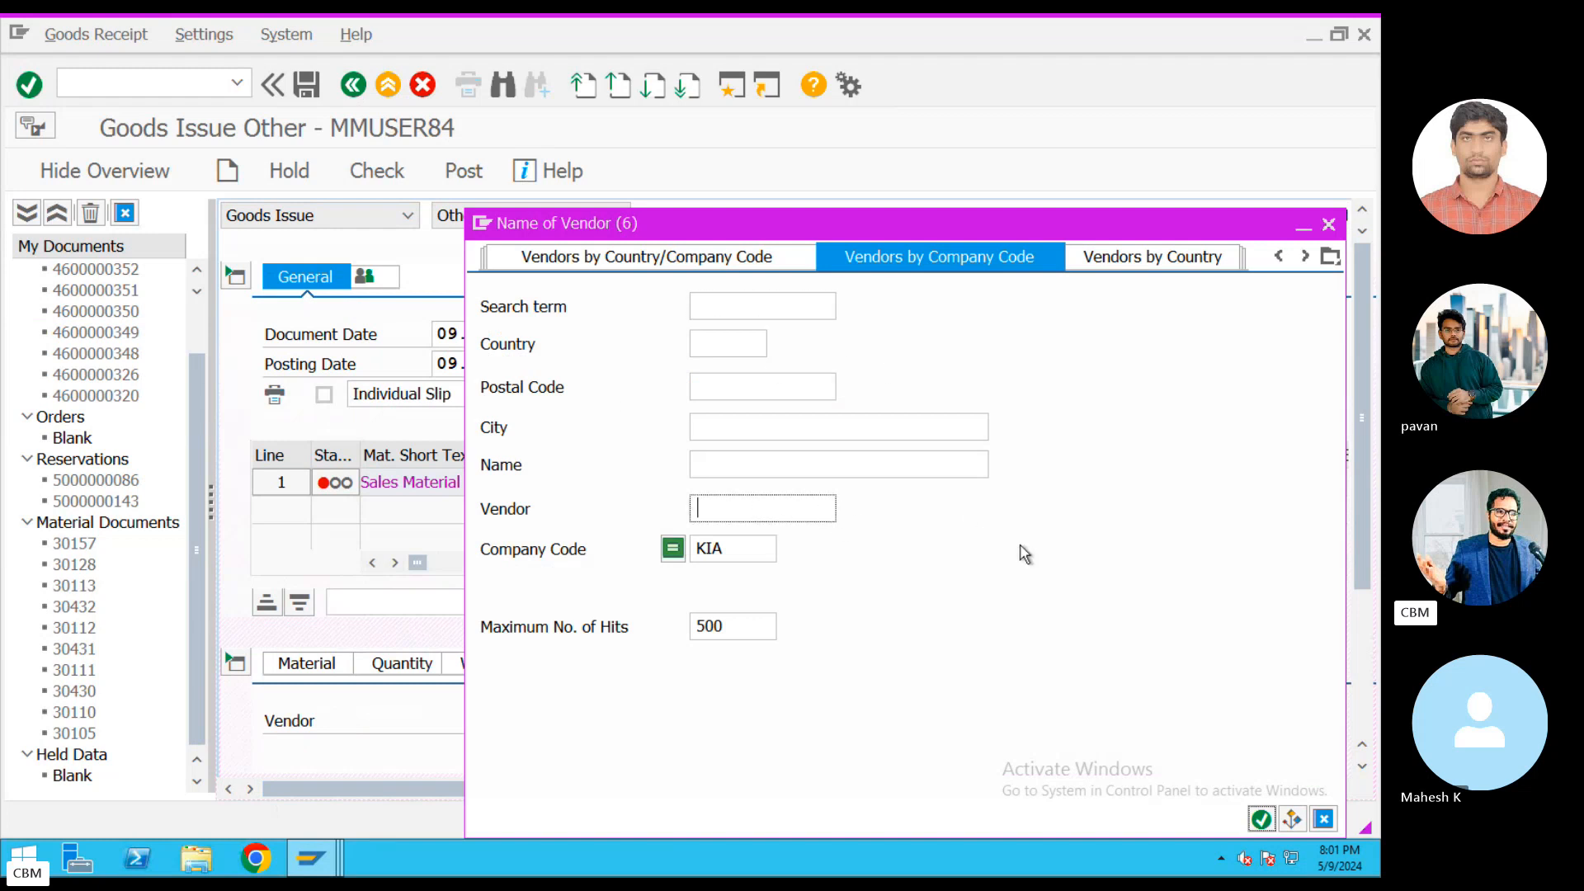
click(1261, 819)
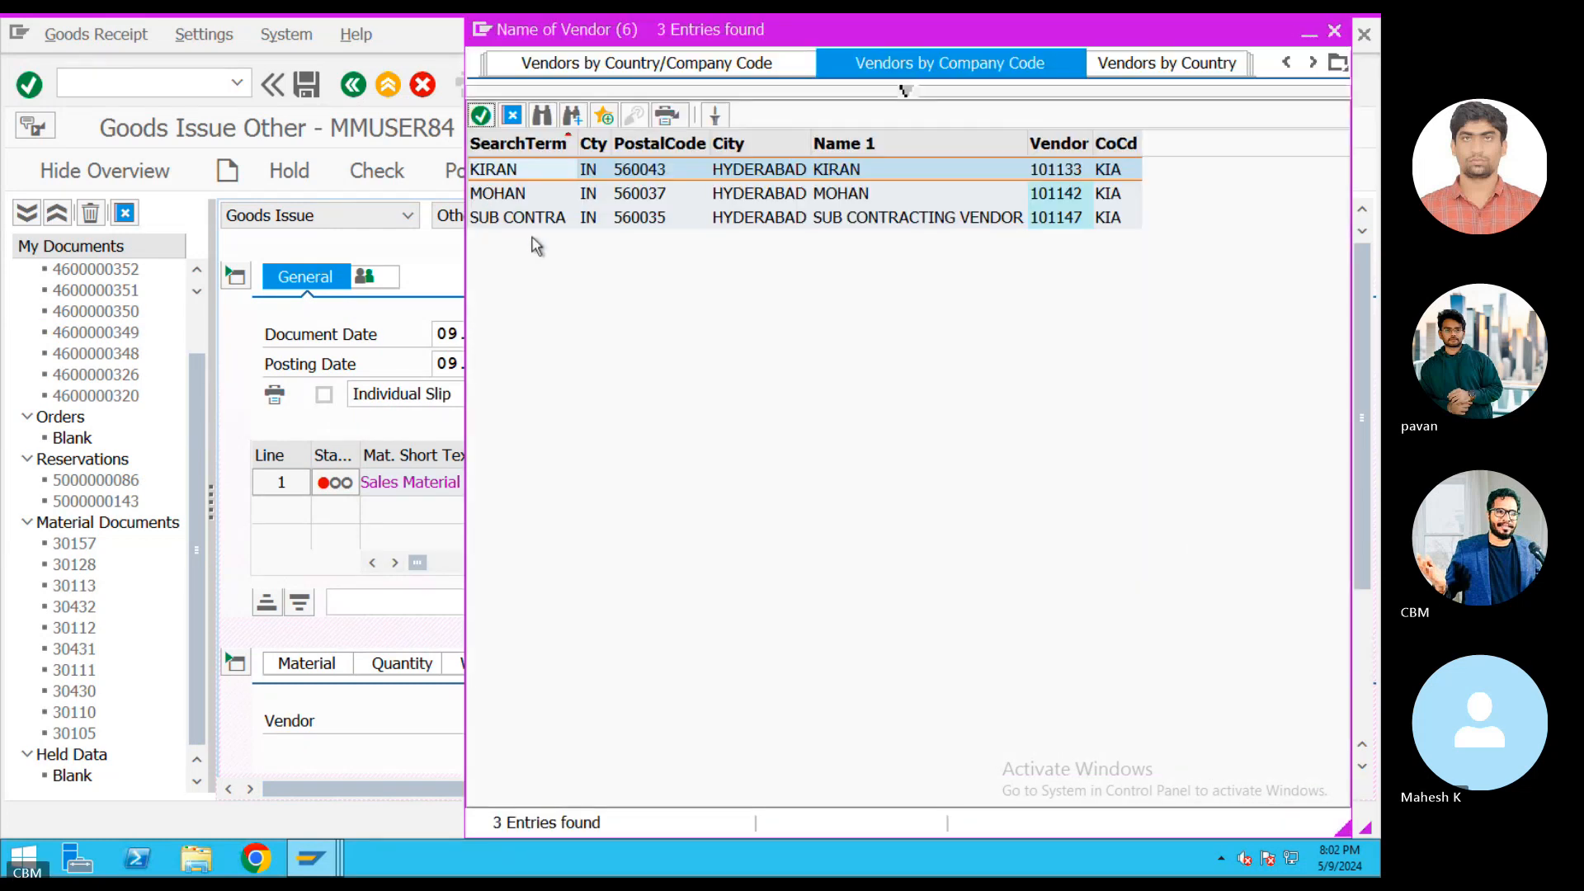
double_click(525, 196)
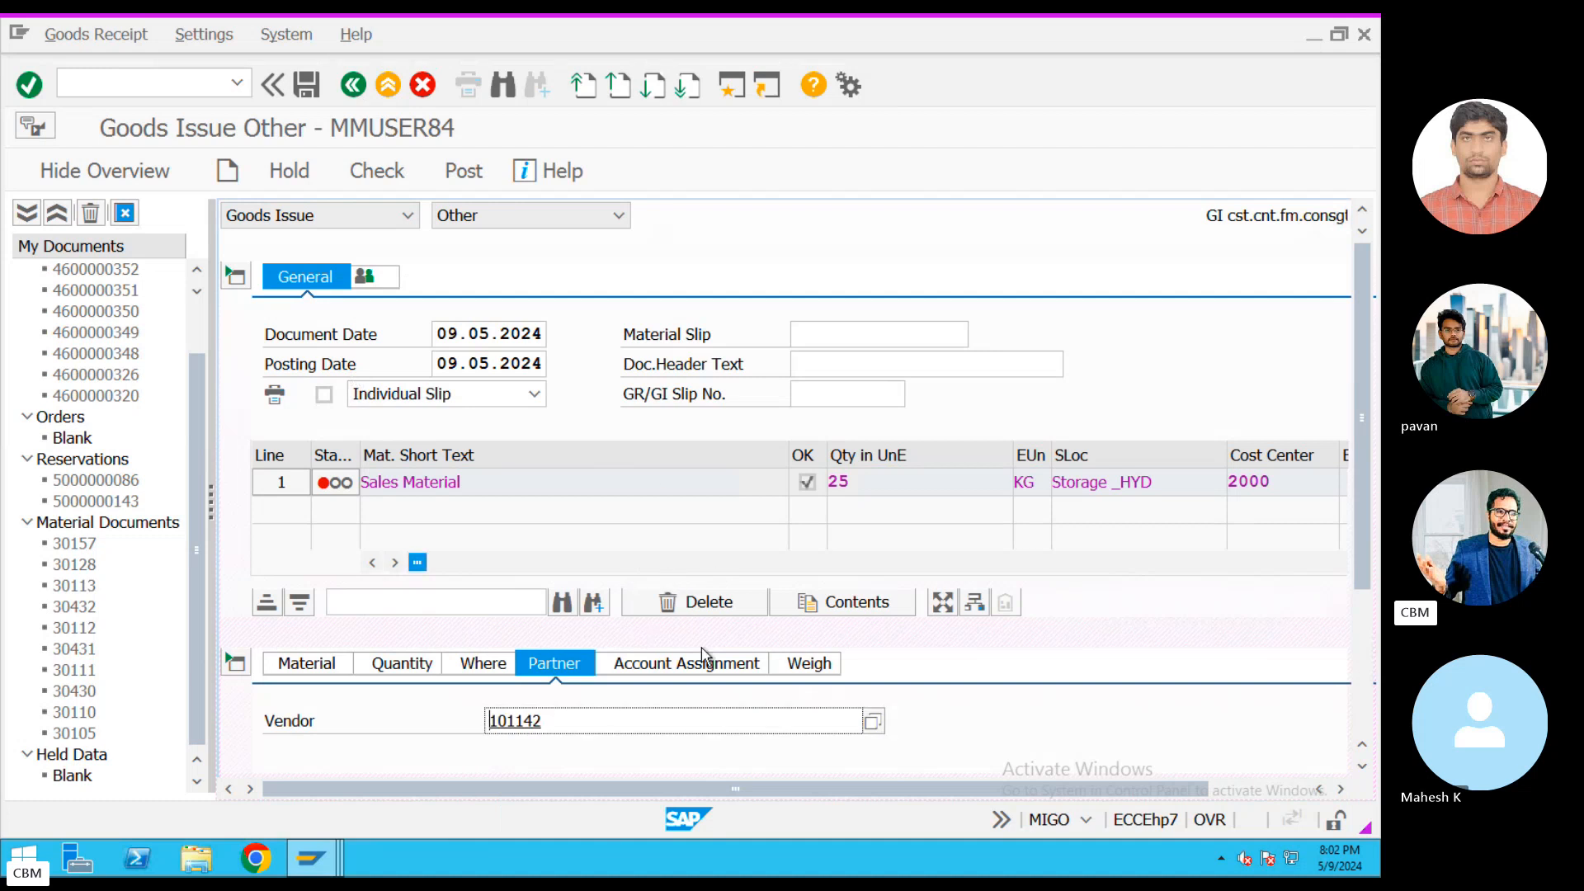
scroll(1369, 509, down, 5)
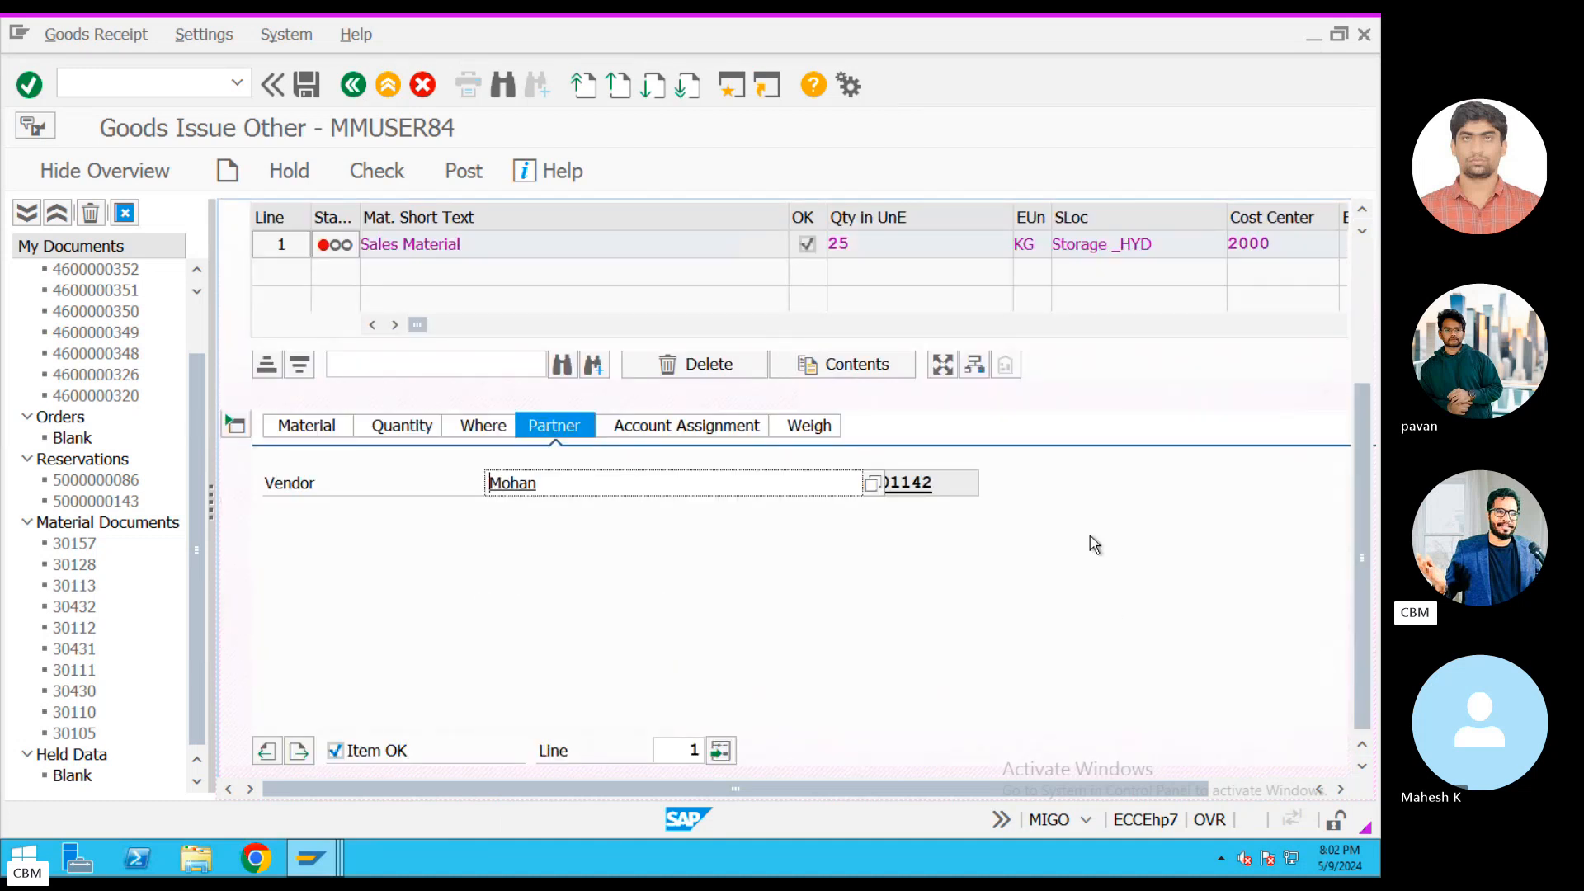
Recheck the goods issue with the vendor assigned, read the message log and close it.
click(379, 173)
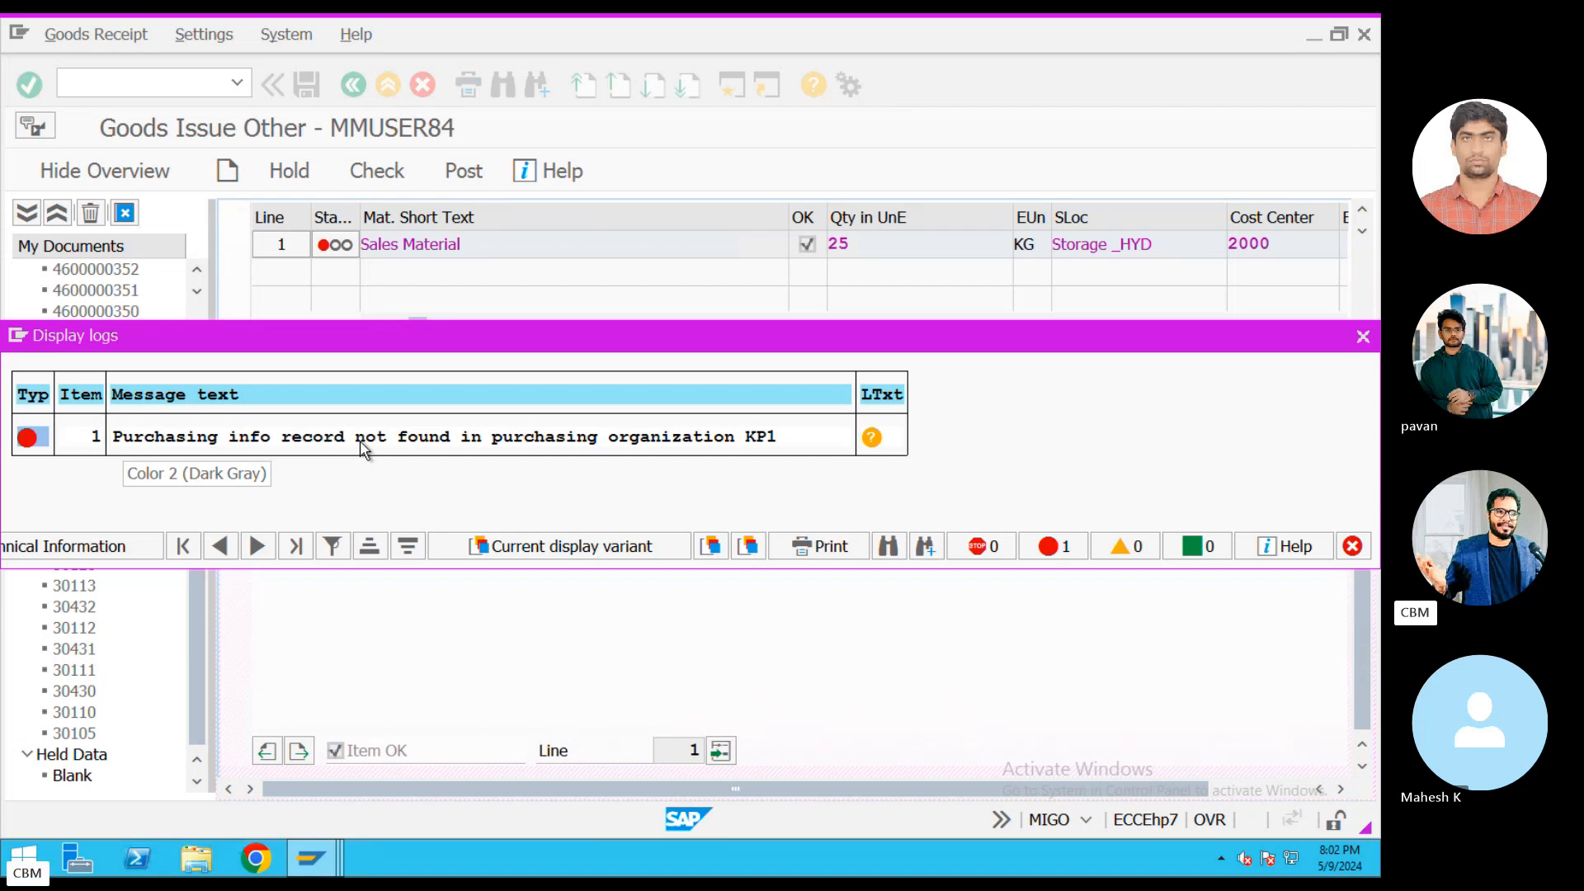
click(1365, 339)
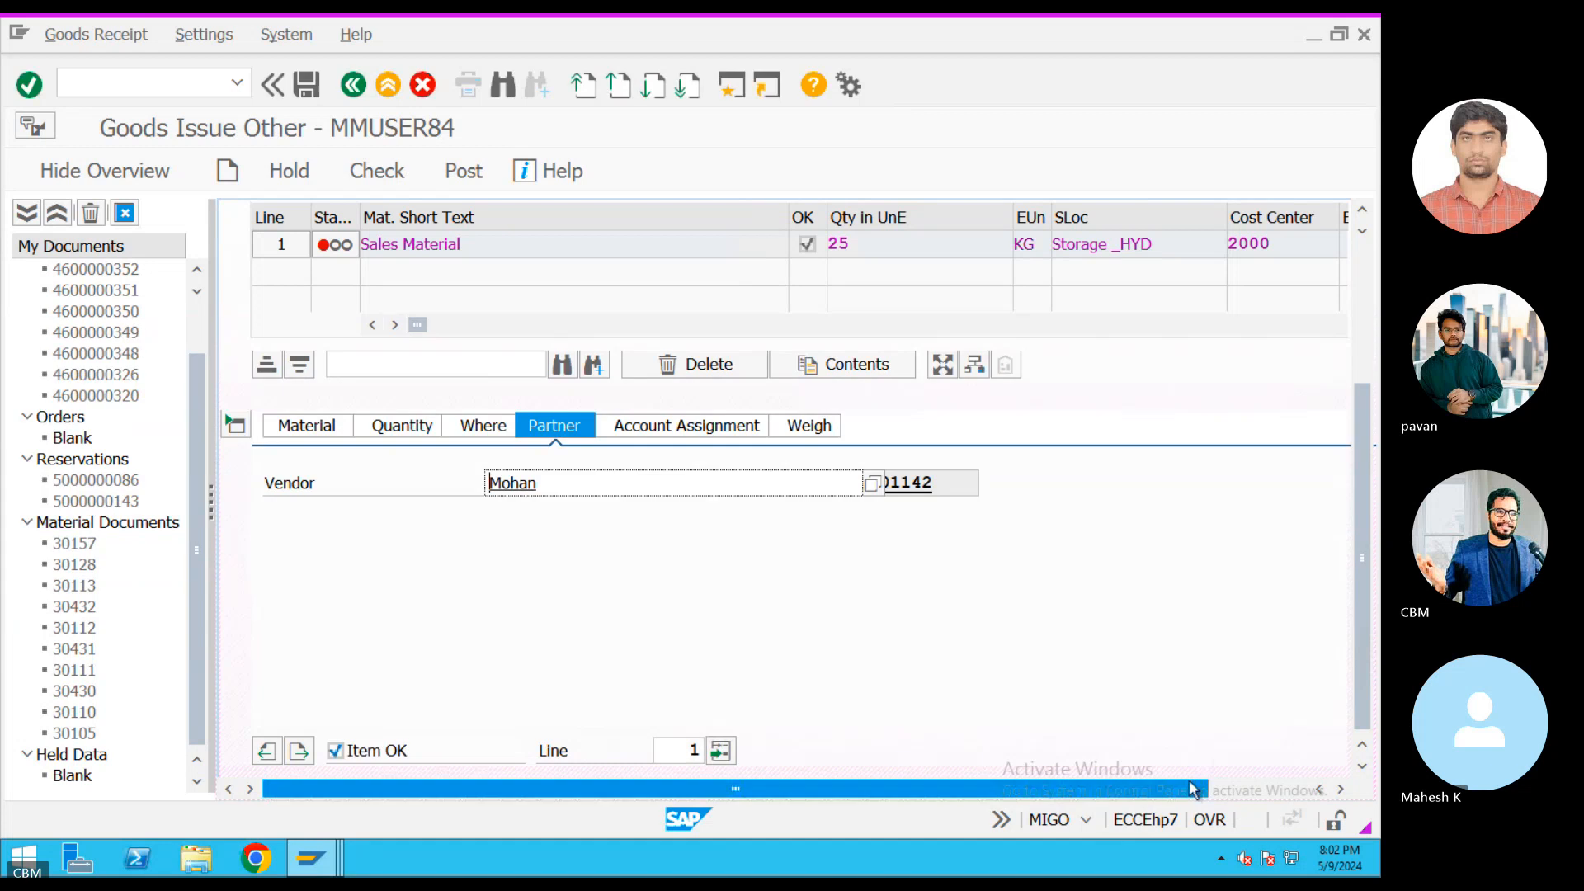
drag(1194, 789, 815, 836)
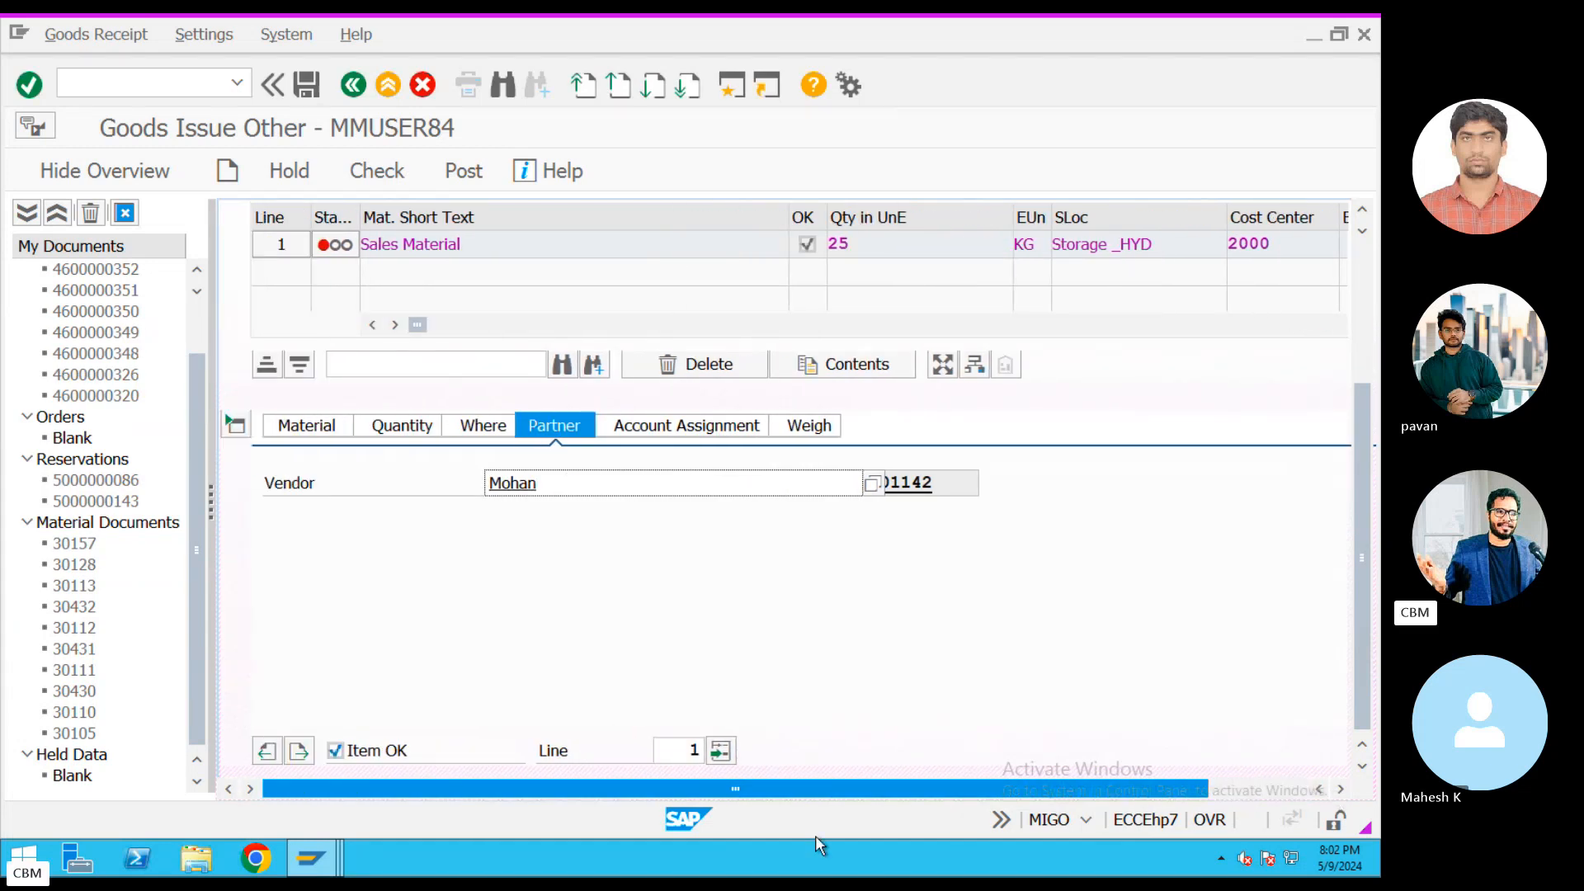
Check the goods issue again, read the detailed explanation of the purchasing info record error and close the log.
drag(591, 845, 594, 840)
drag(992, 784, 1359, 789)
drag(1364, 532, 1364, 367)
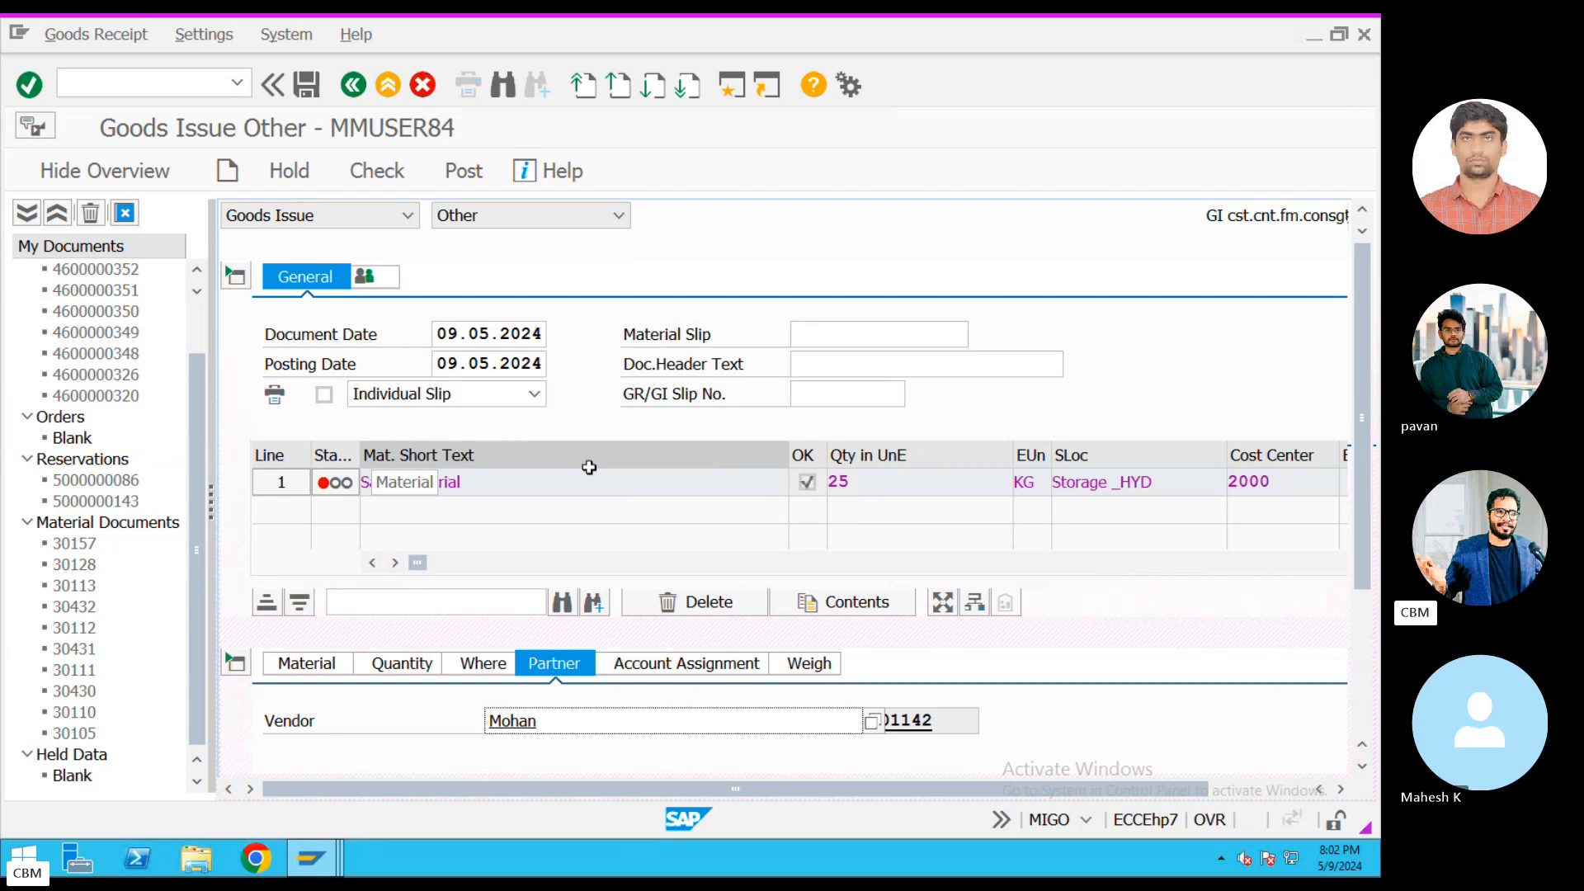
click(400, 175)
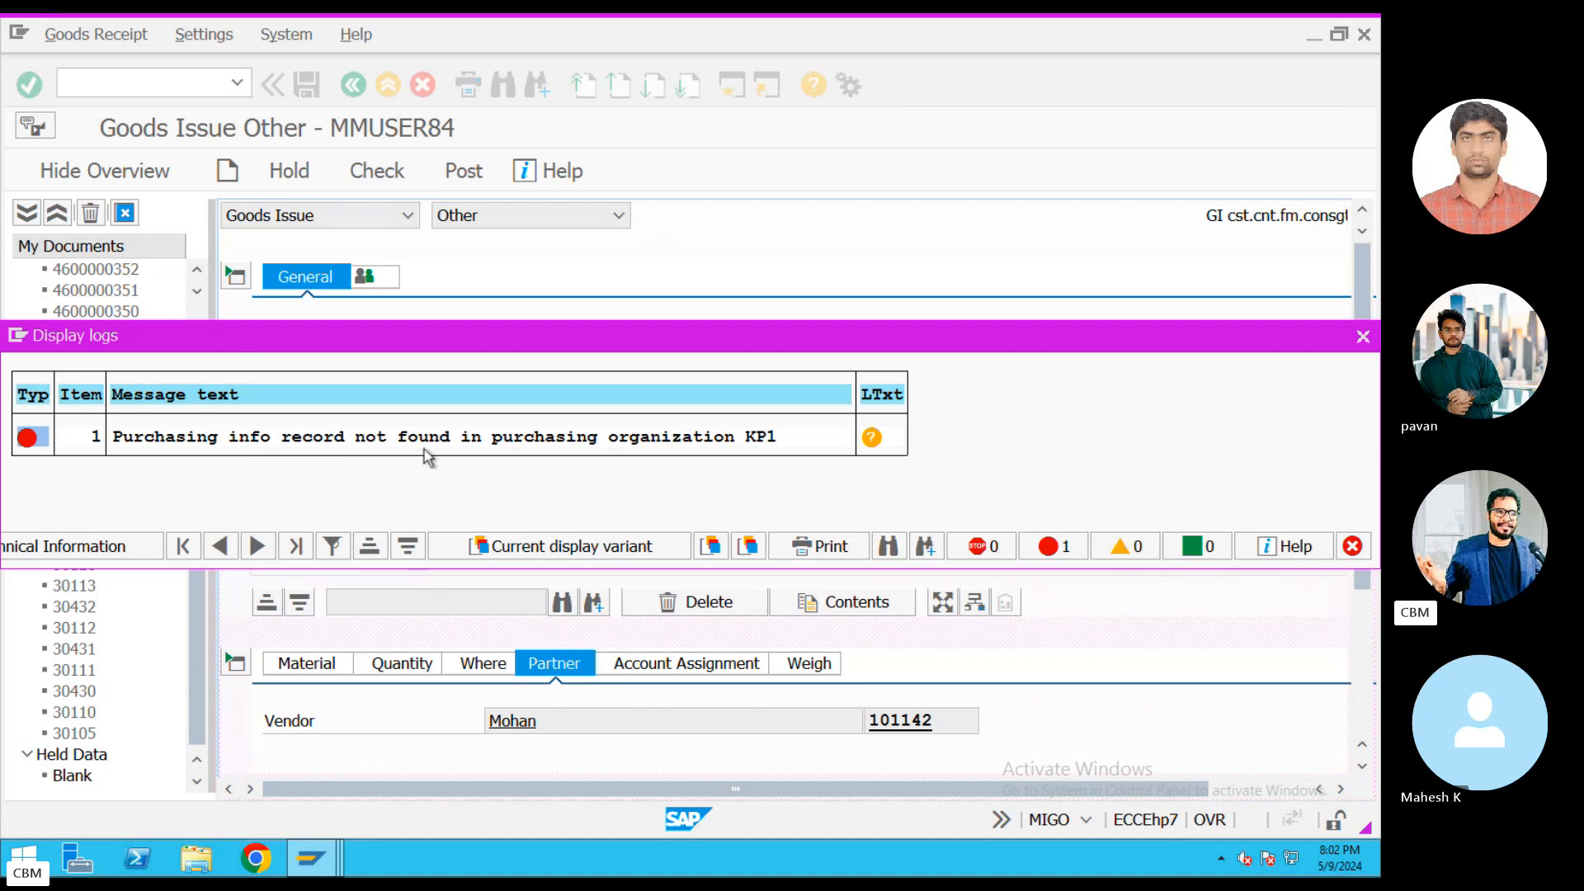
click(869, 441)
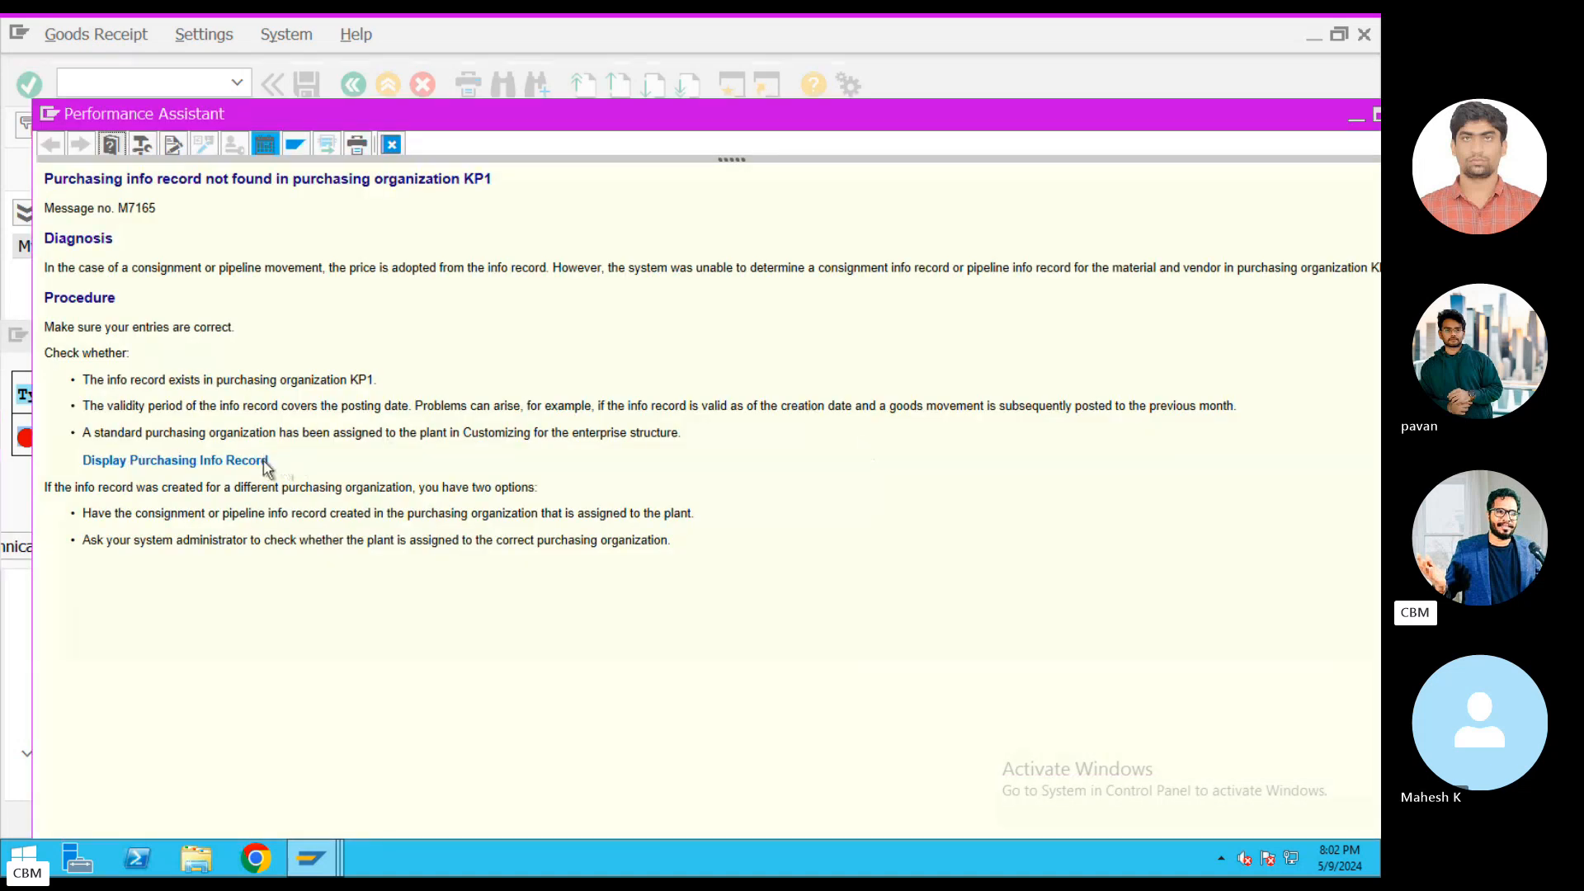
drag(264, 461, 51, 461)
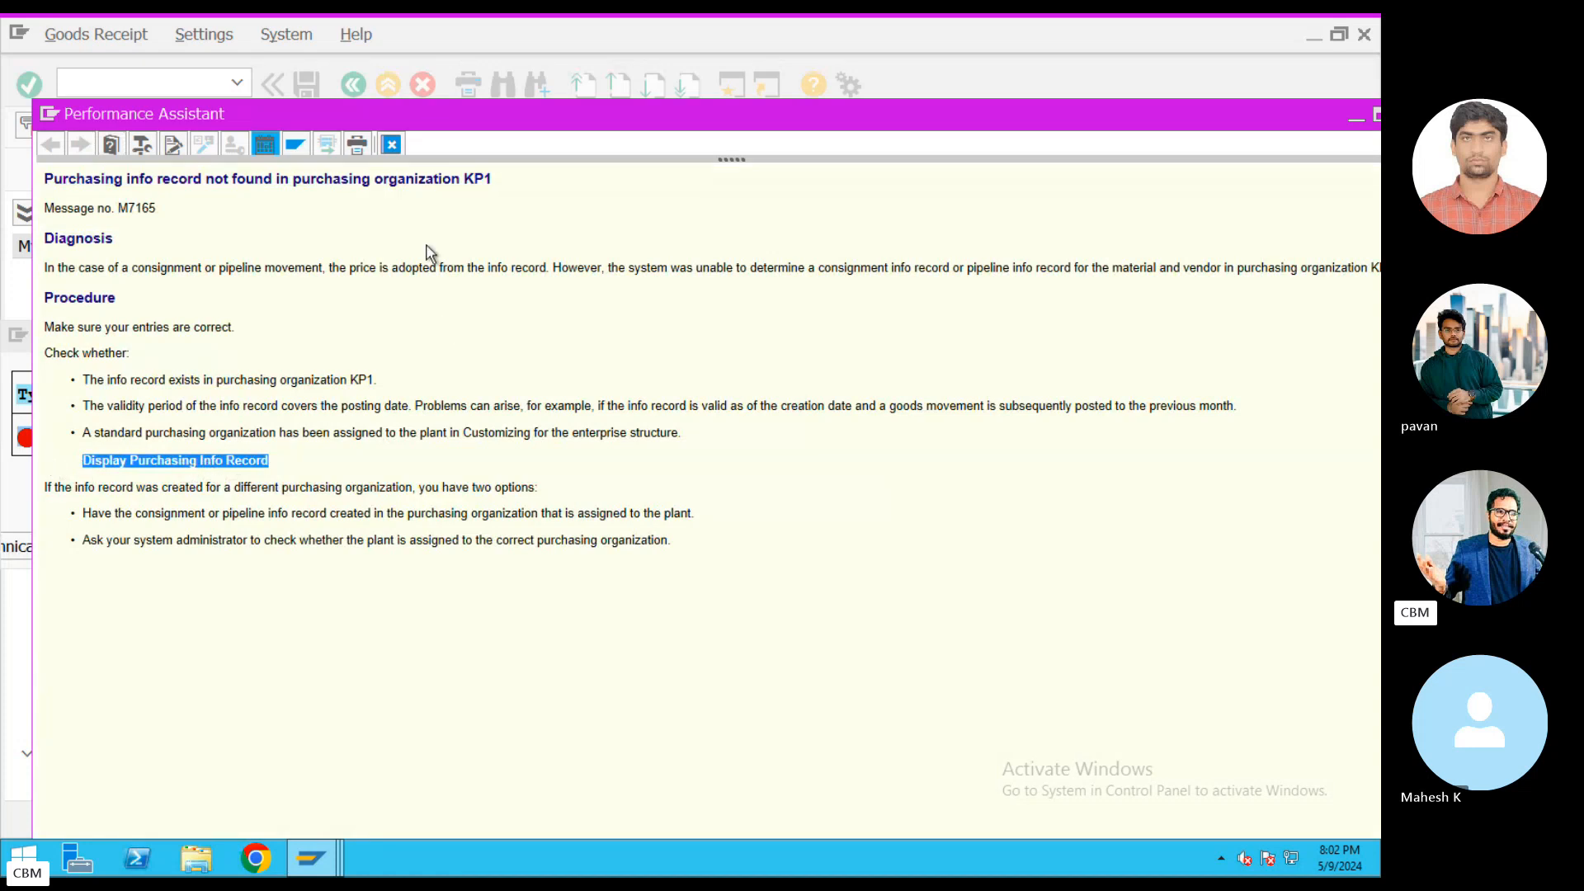
click(392, 148)
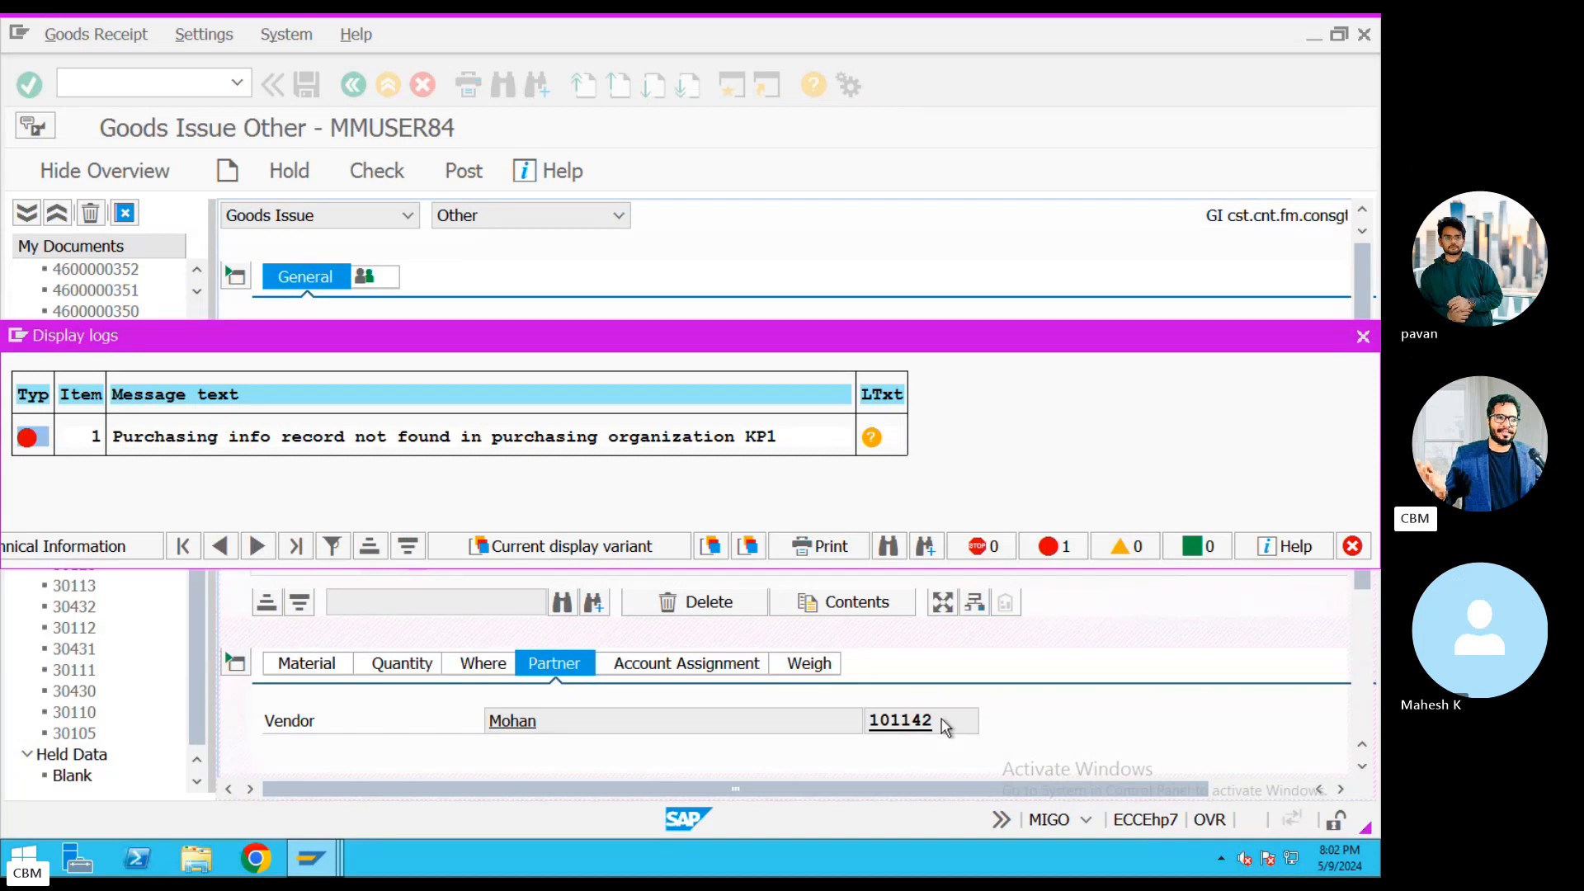
click(1363, 337)
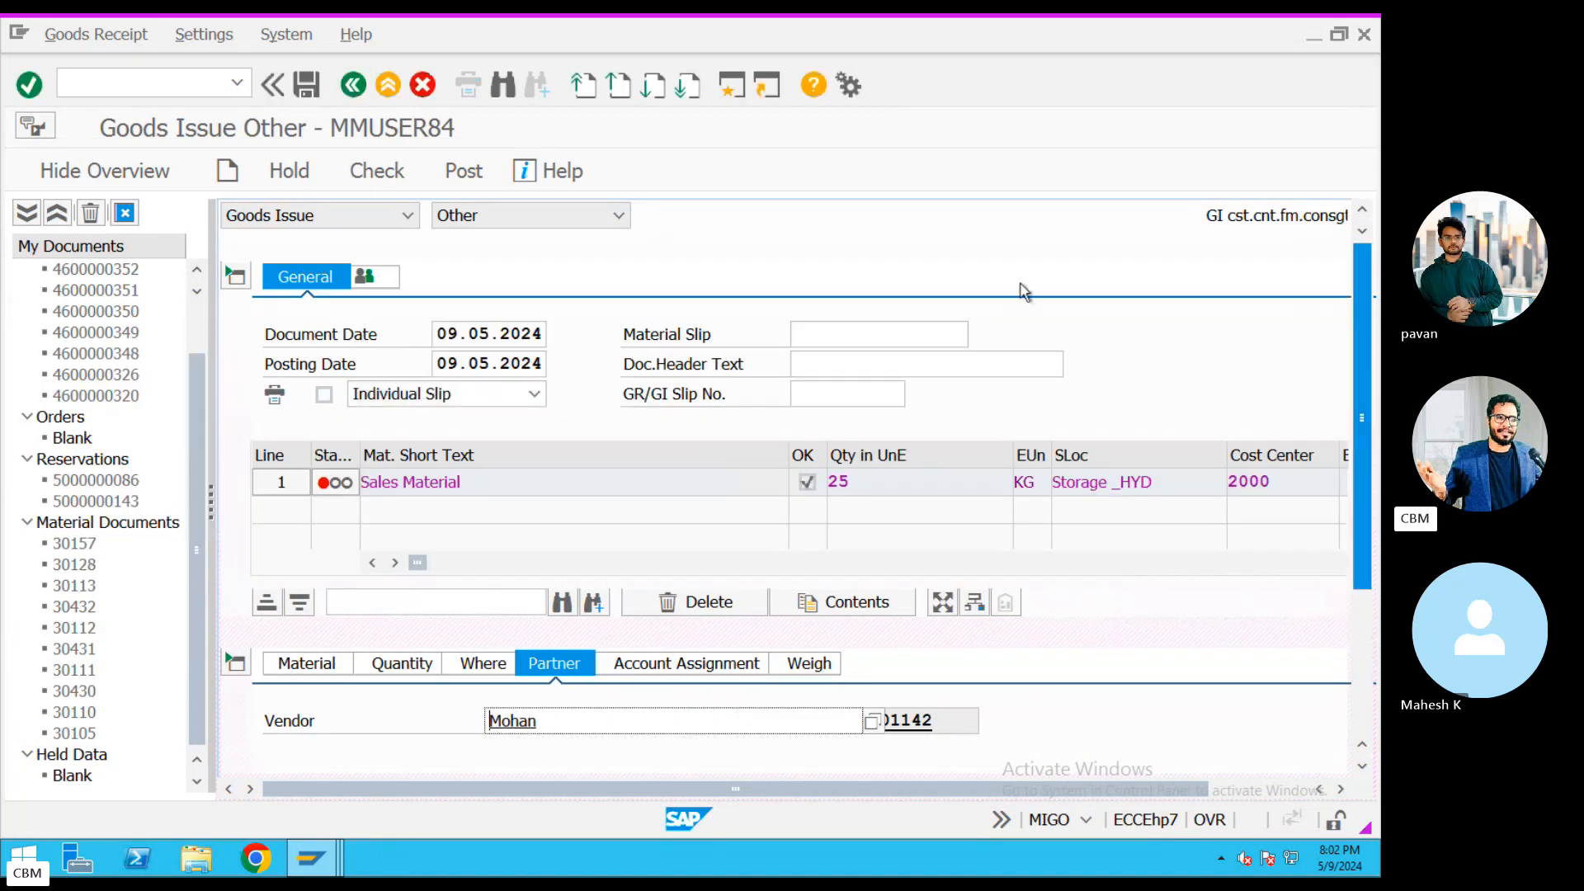
Try to open an additional session, and return the existing Materials List session to SAP Easy Access.
click(730, 87)
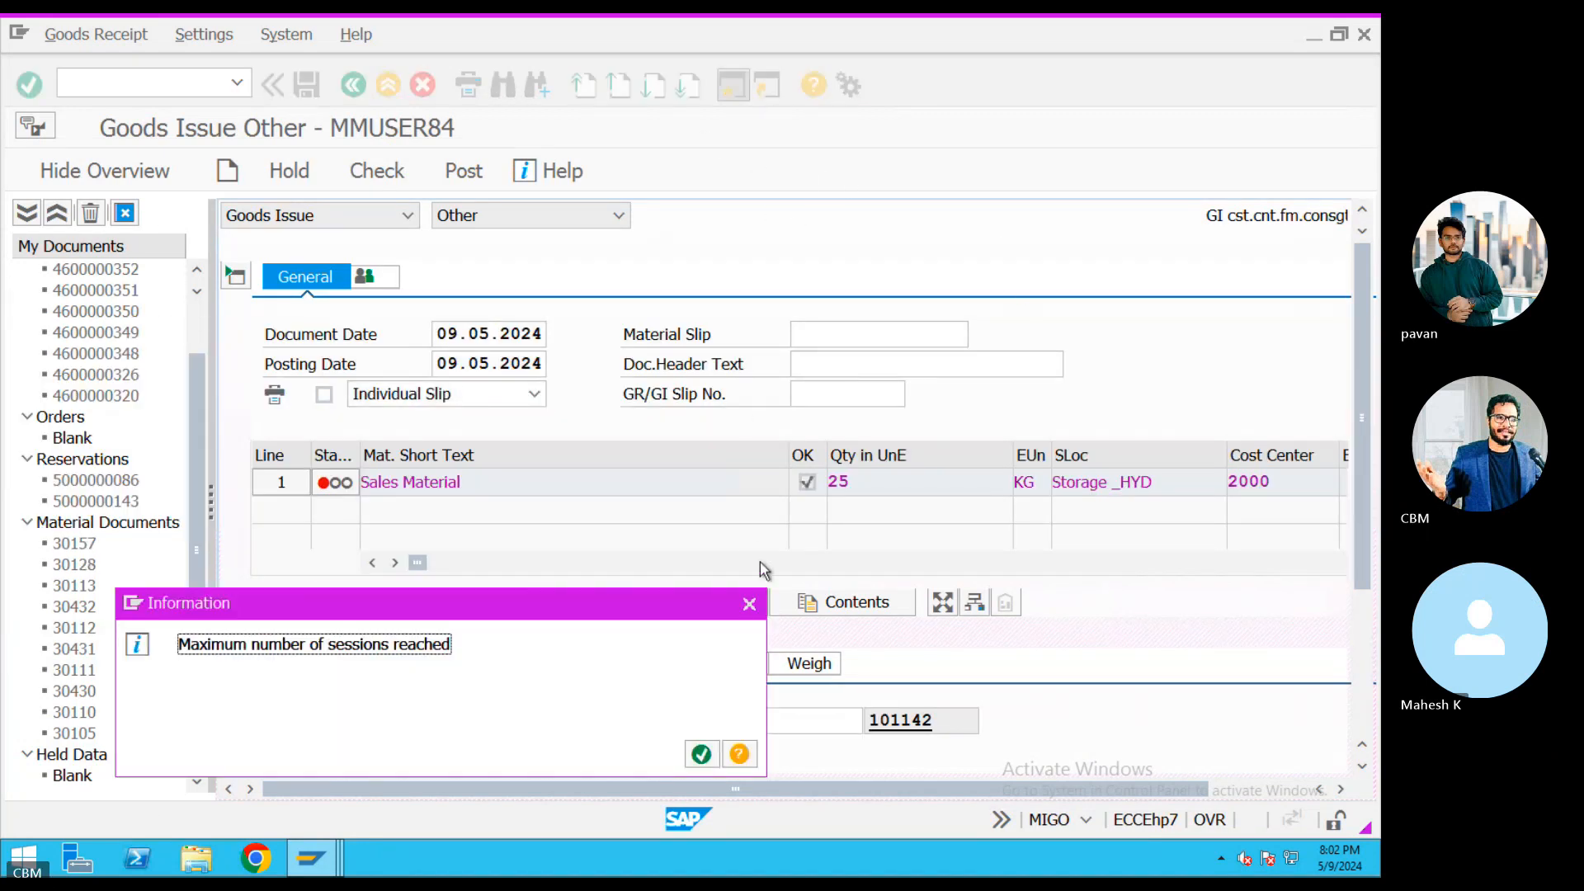
click(749, 604)
click(310, 858)
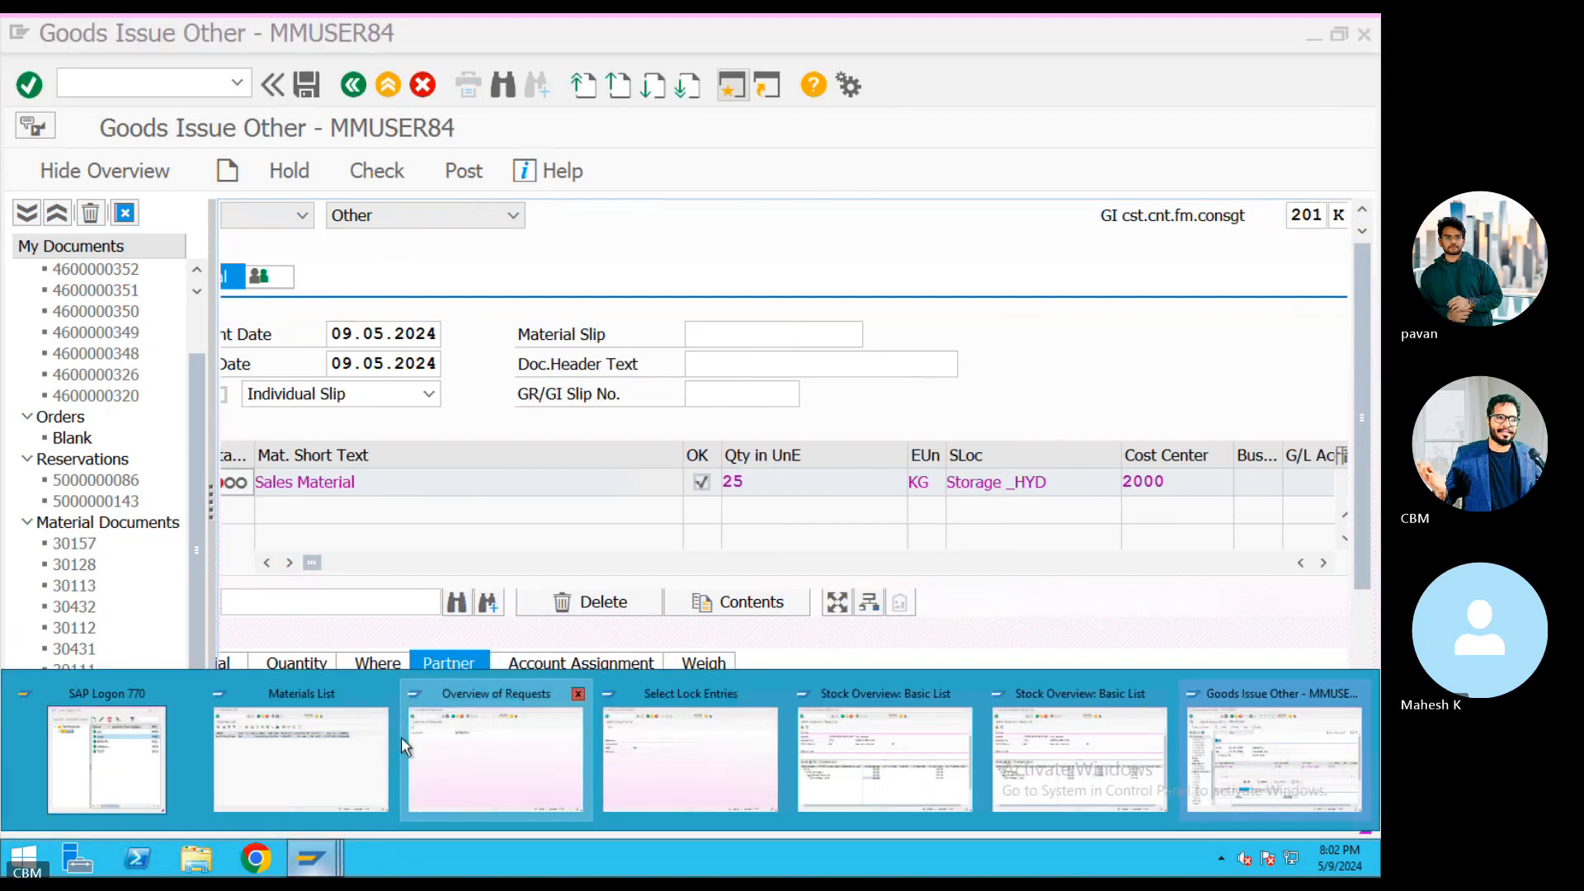
click(315, 760)
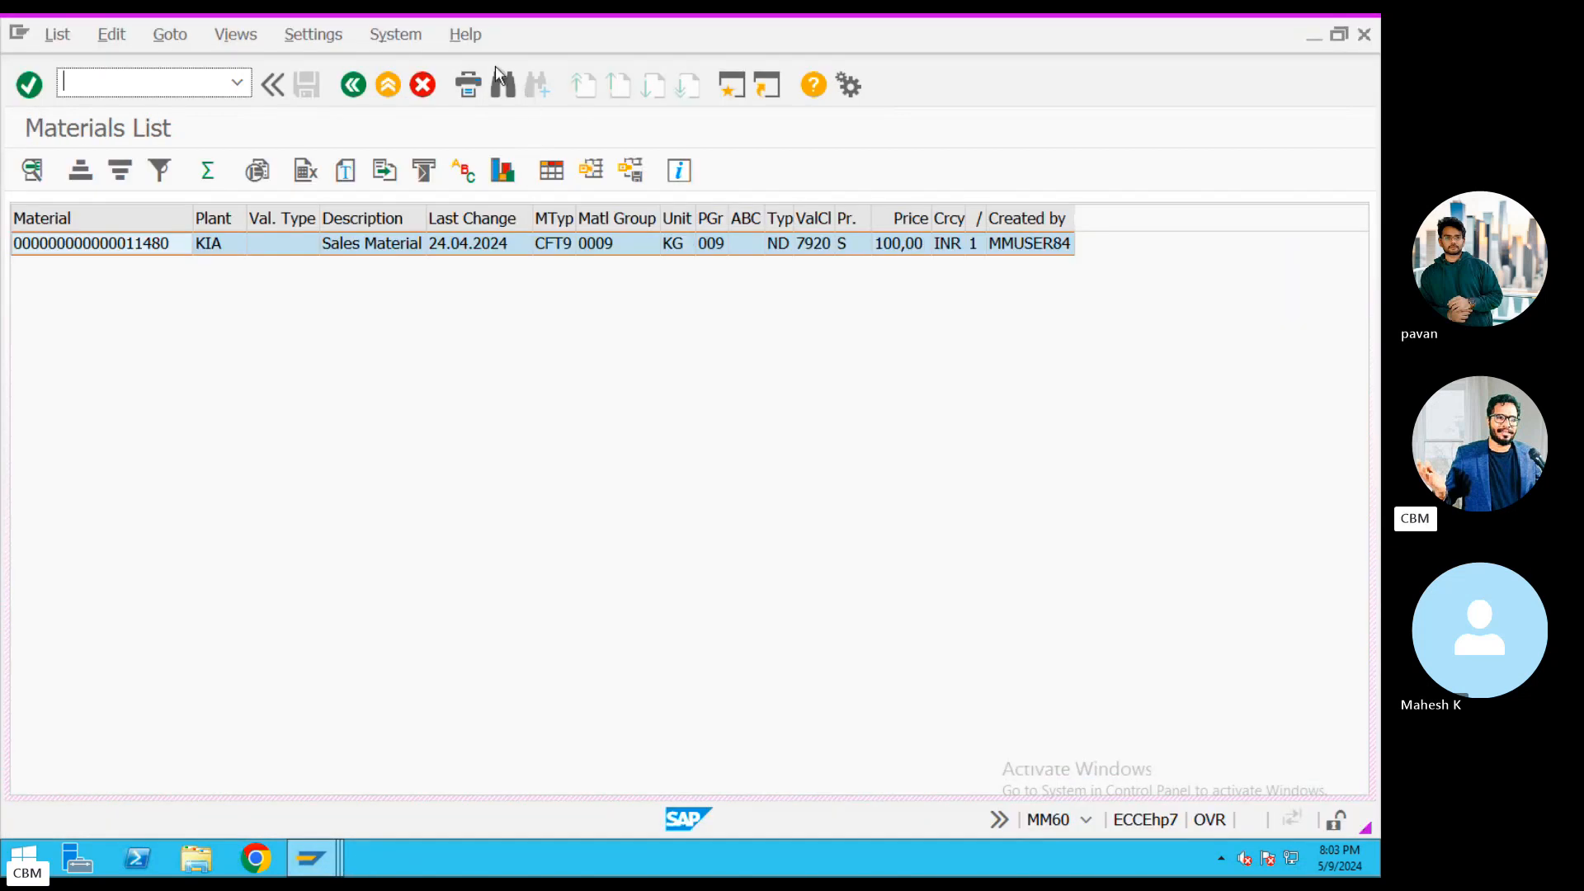
click(389, 85)
click(389, 85)
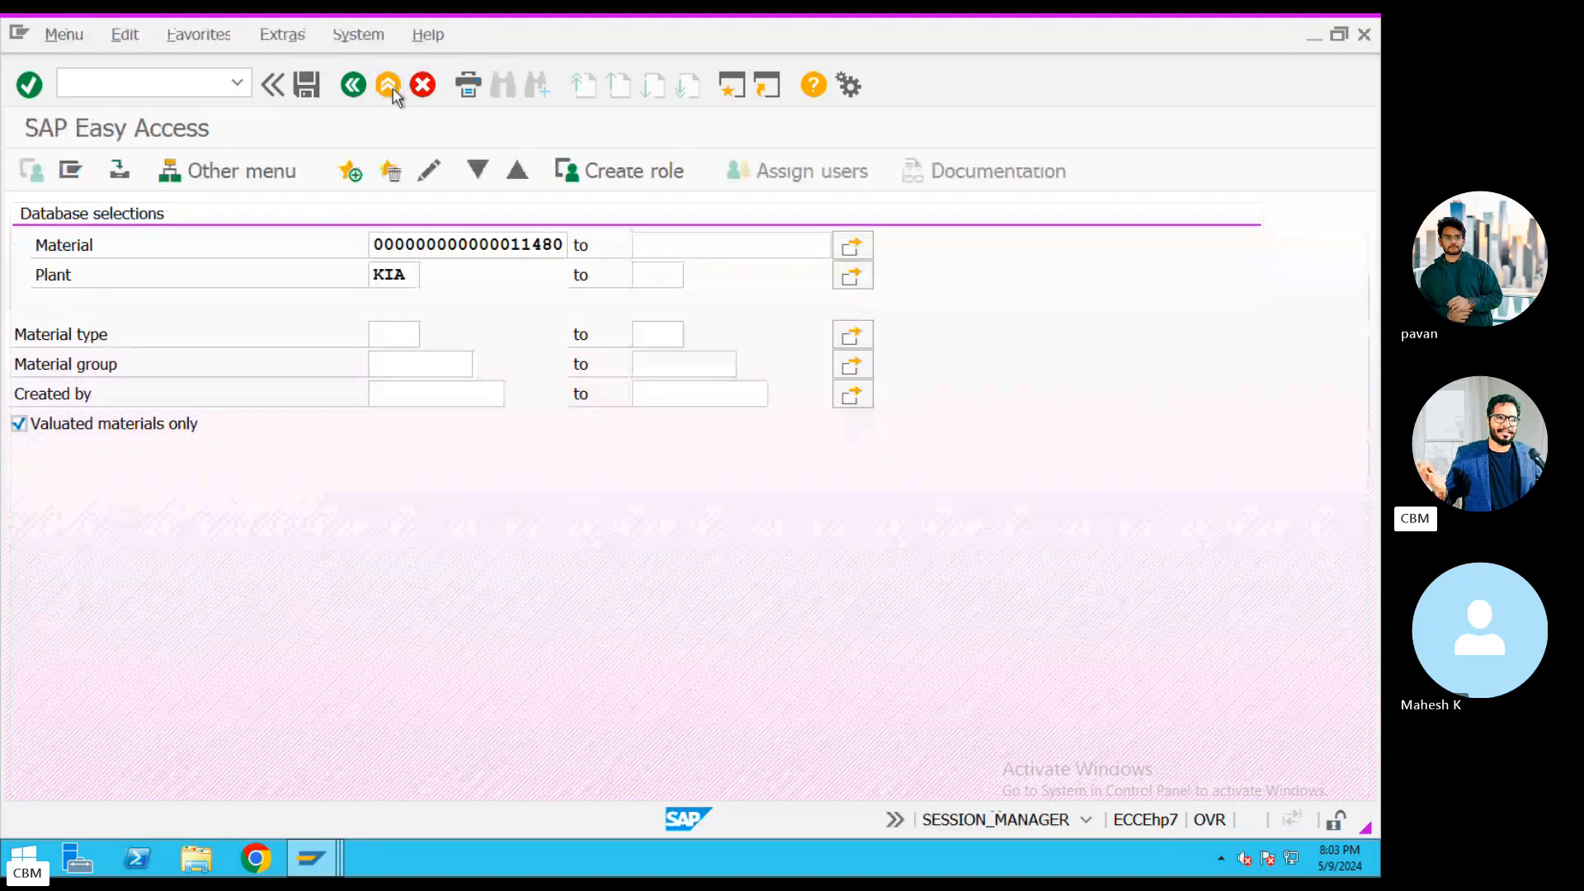
Try movement type 201 for plant KIA in transaction MB1C and leave the transaction.
click(188, 86)
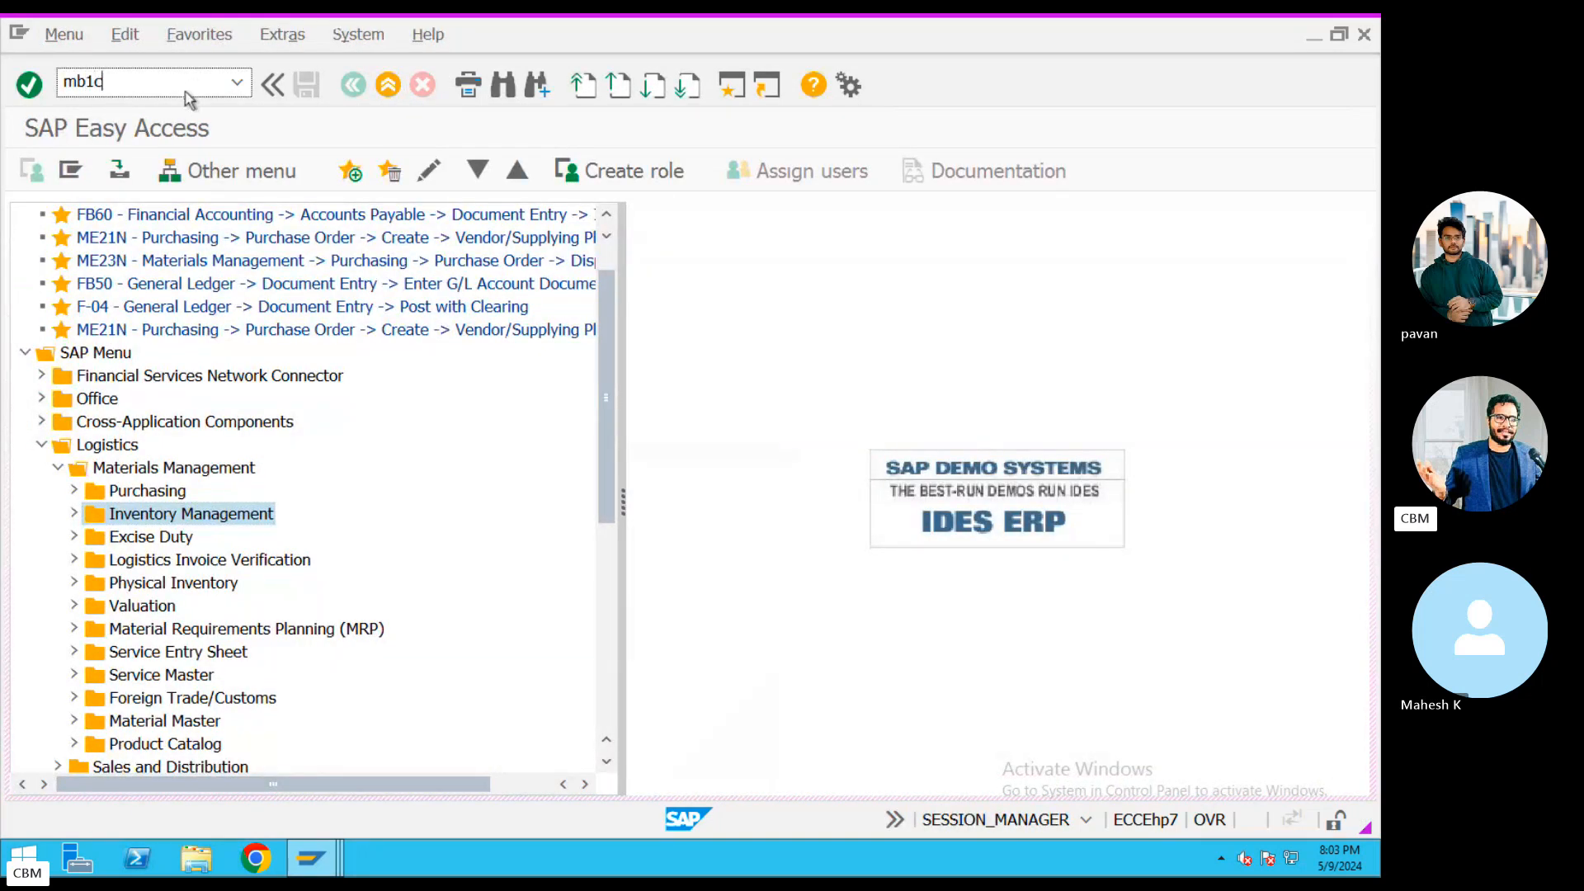
key(Return)
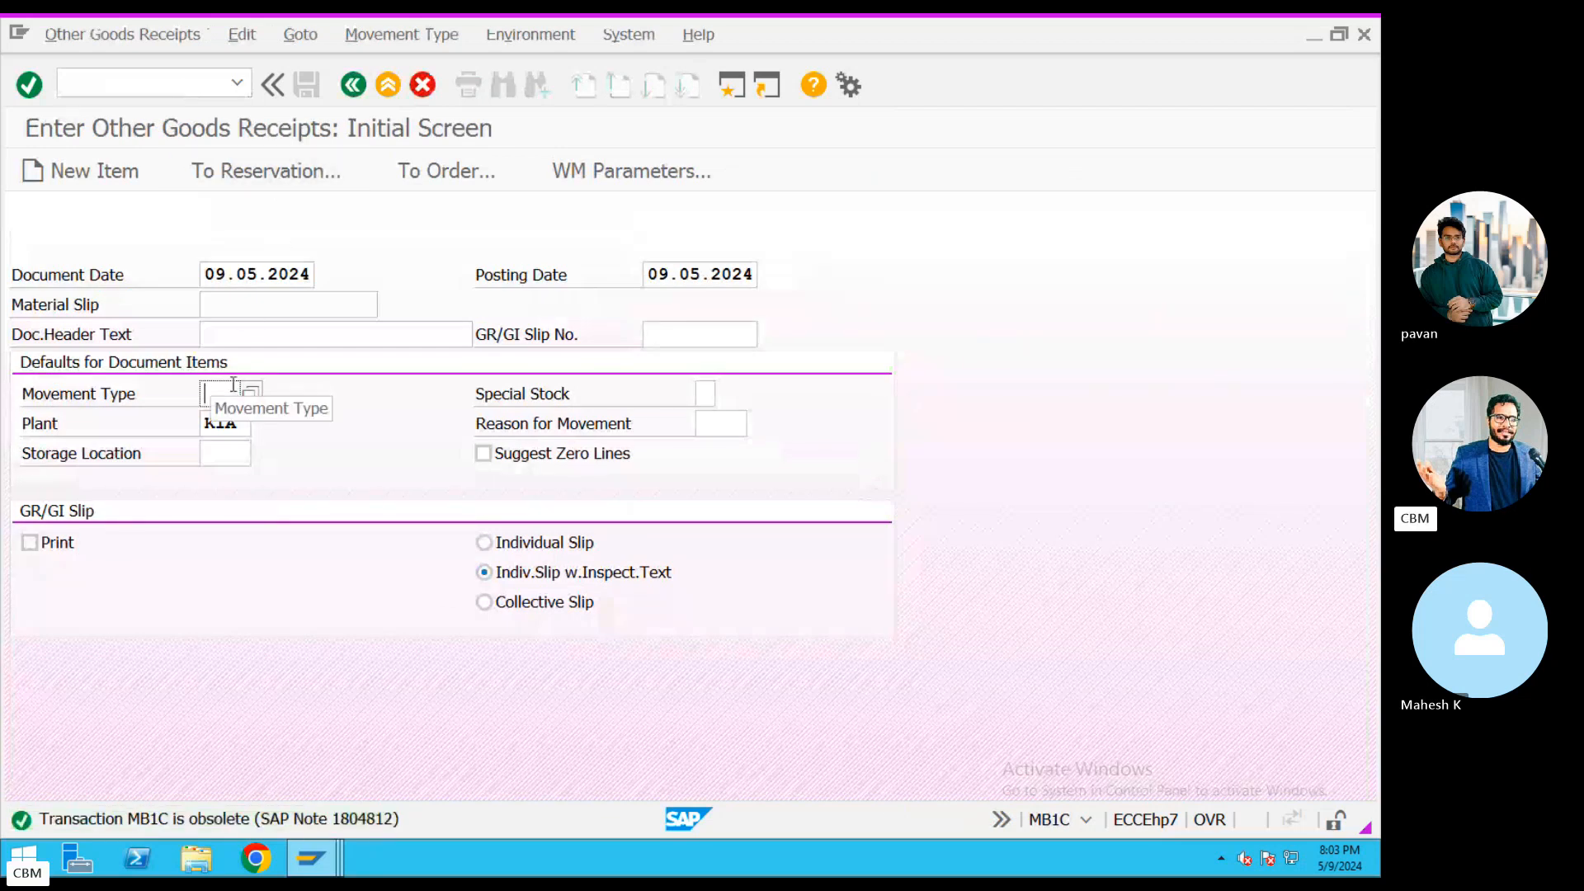
text(201)
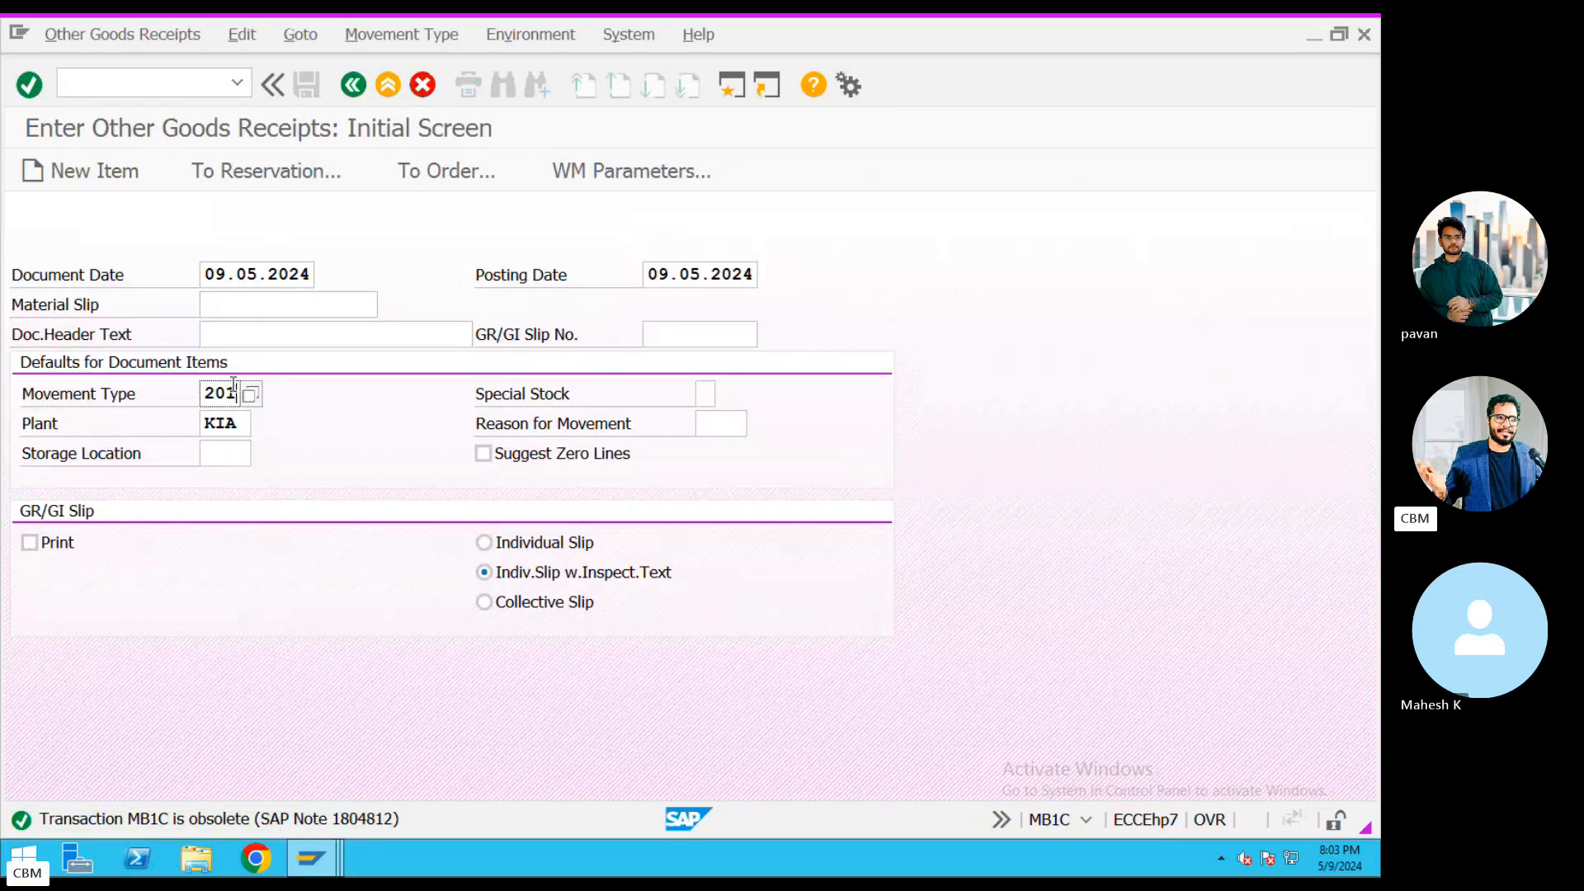
key(Return)
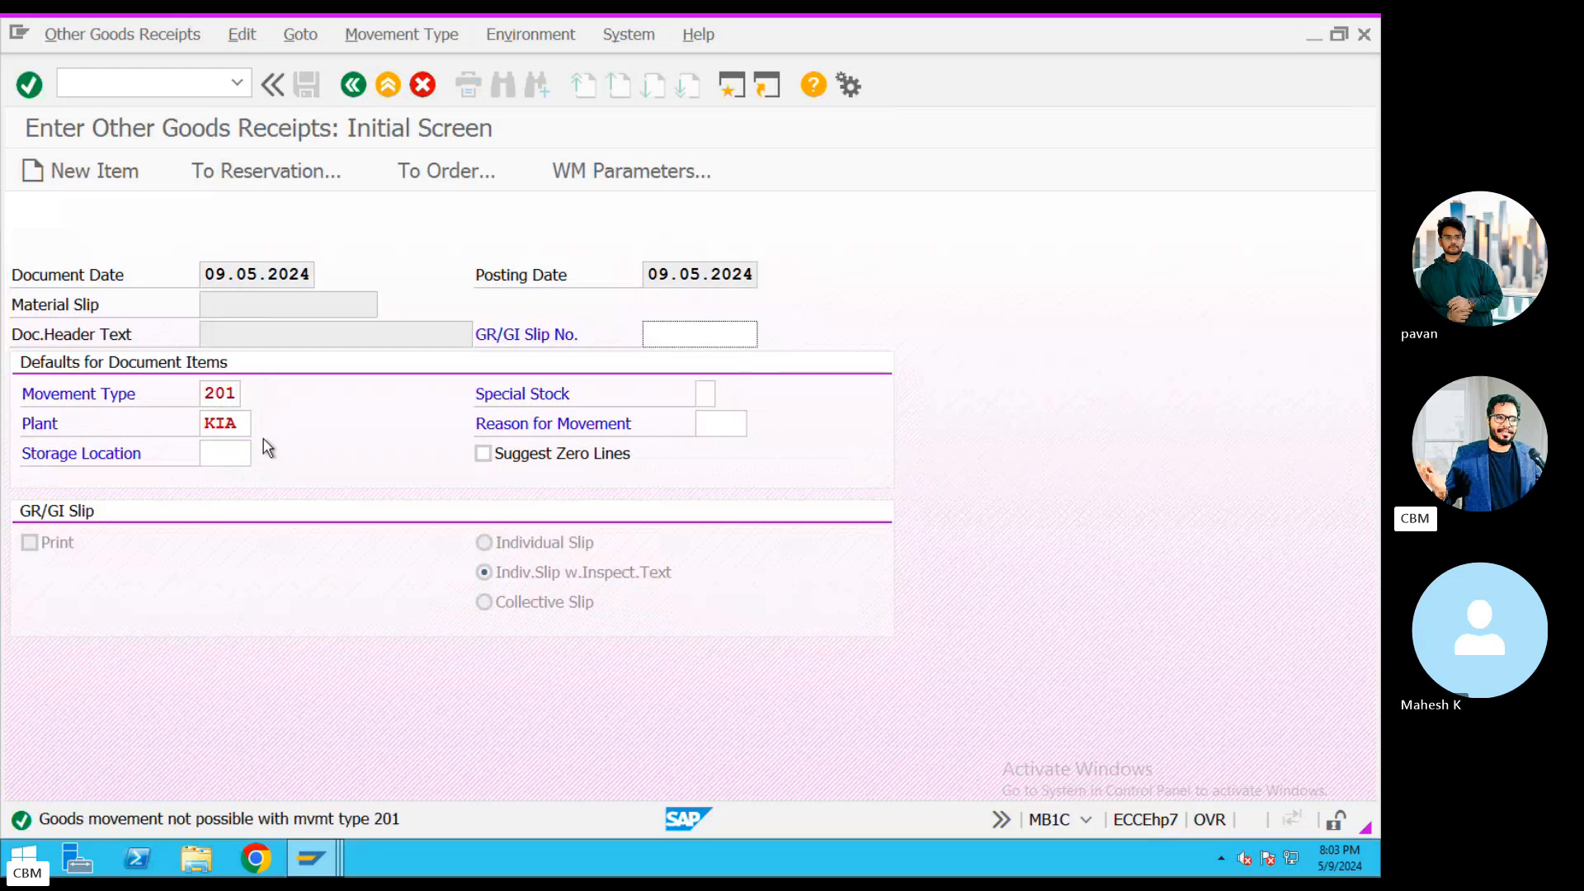
click(228, 456)
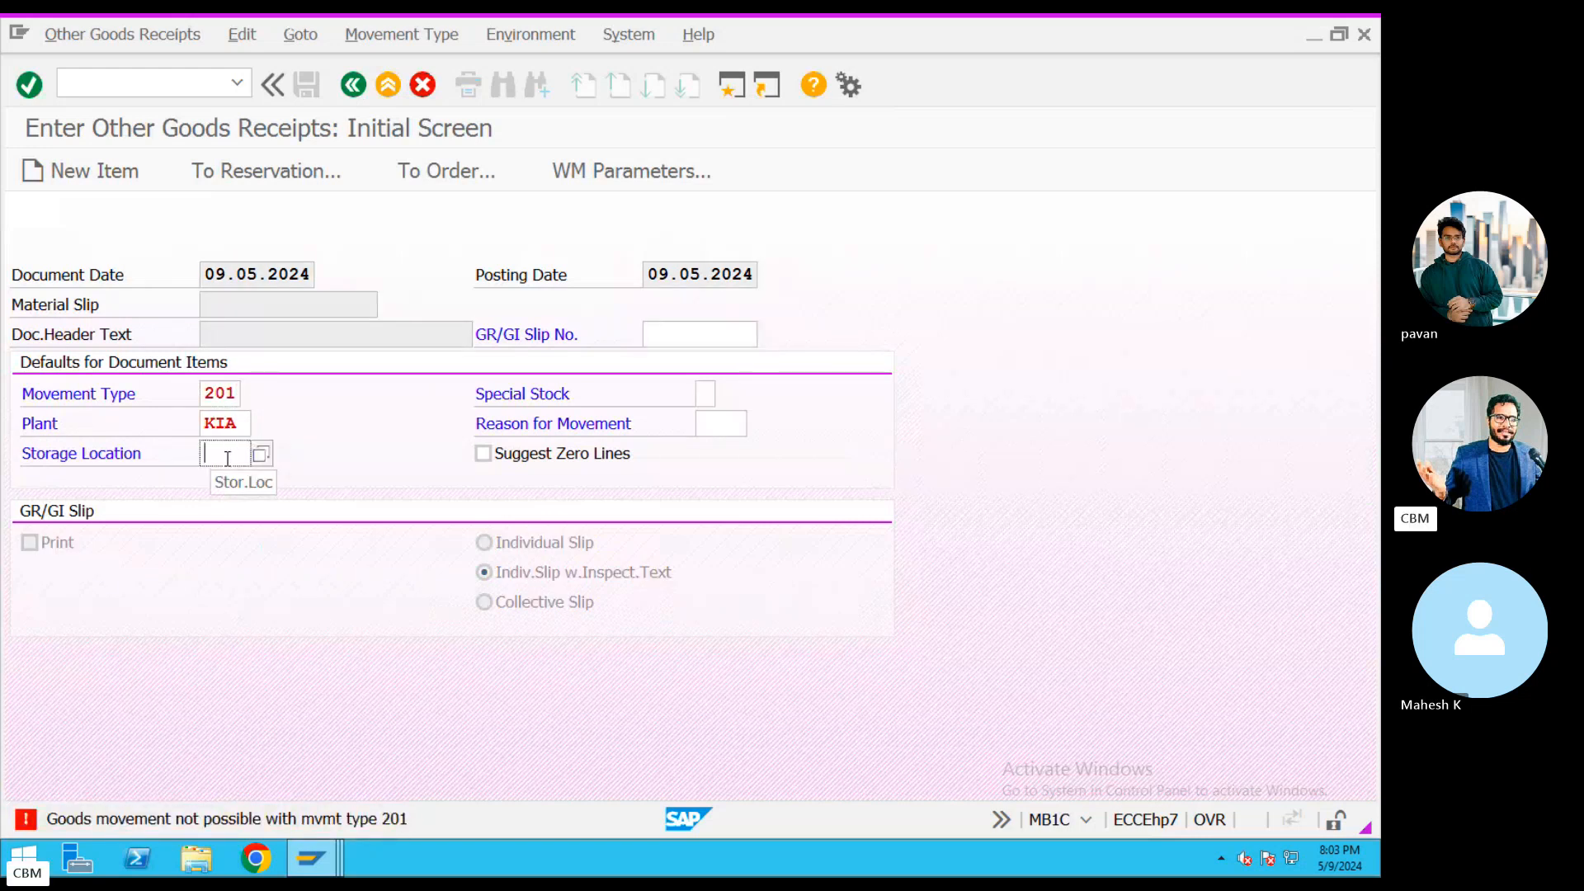
click(227, 456)
click(384, 89)
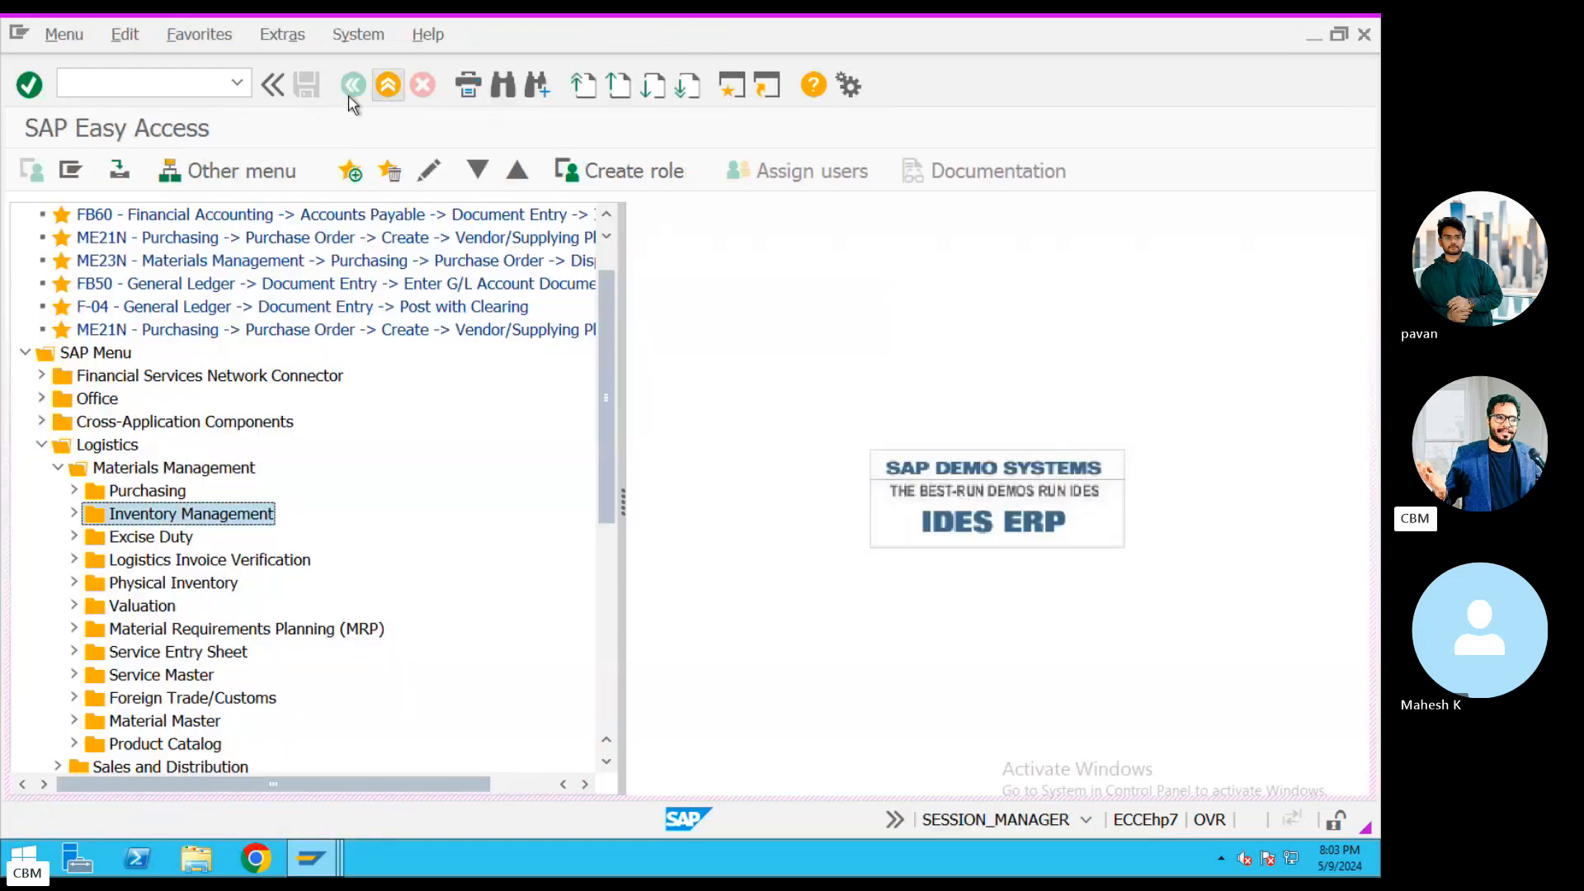
Try movement type 201 for plant KIA in transaction MB1B and return to SAP Easy Access.
click(126, 89)
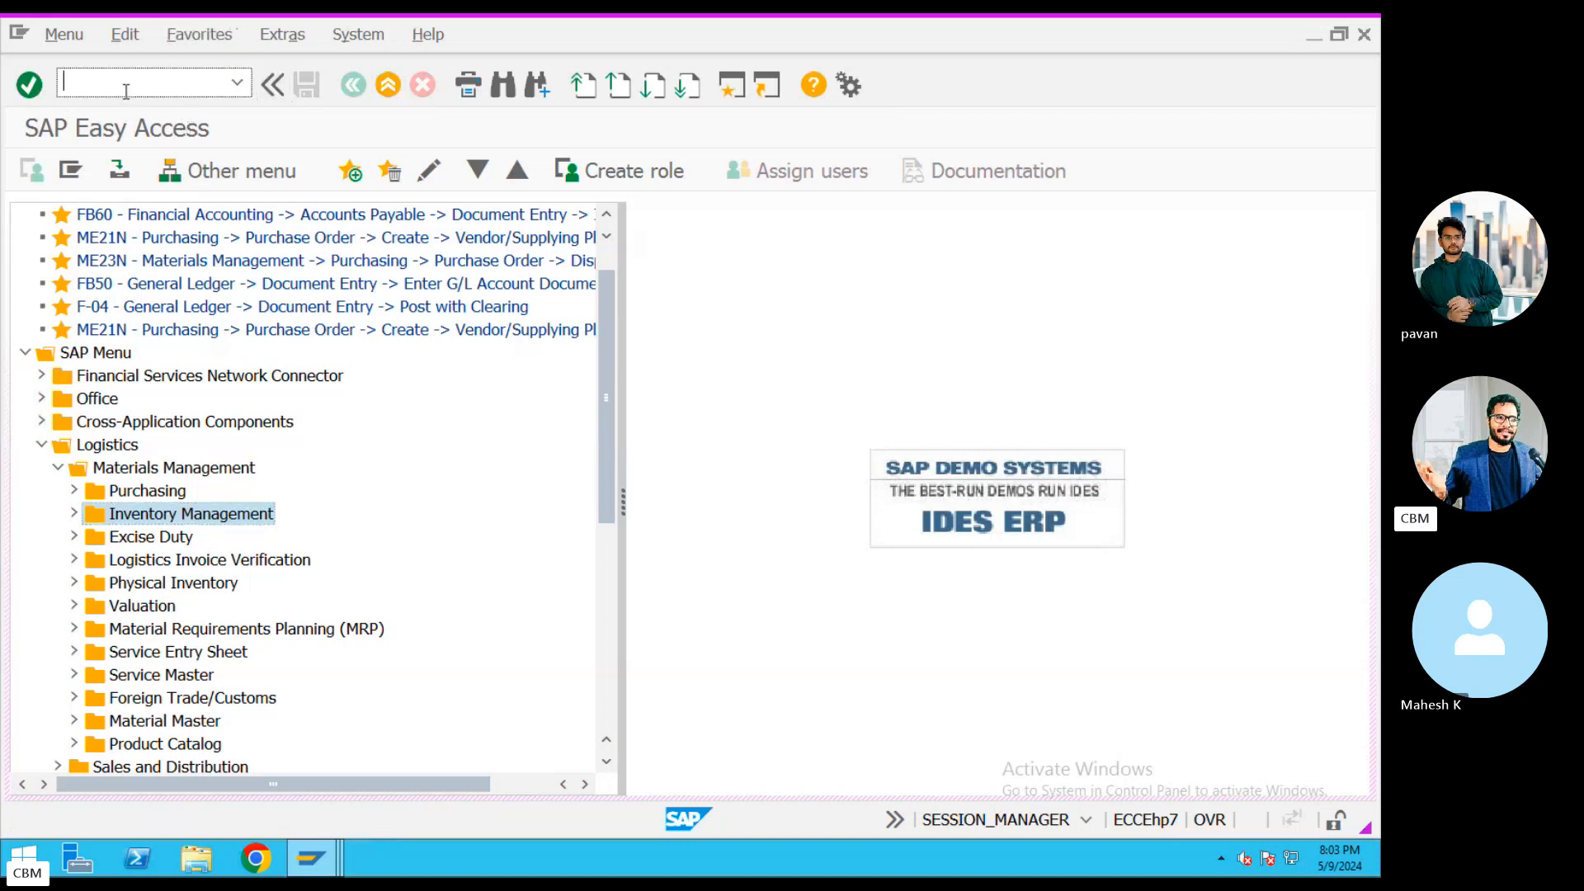
text(mb1b)
key(Return)
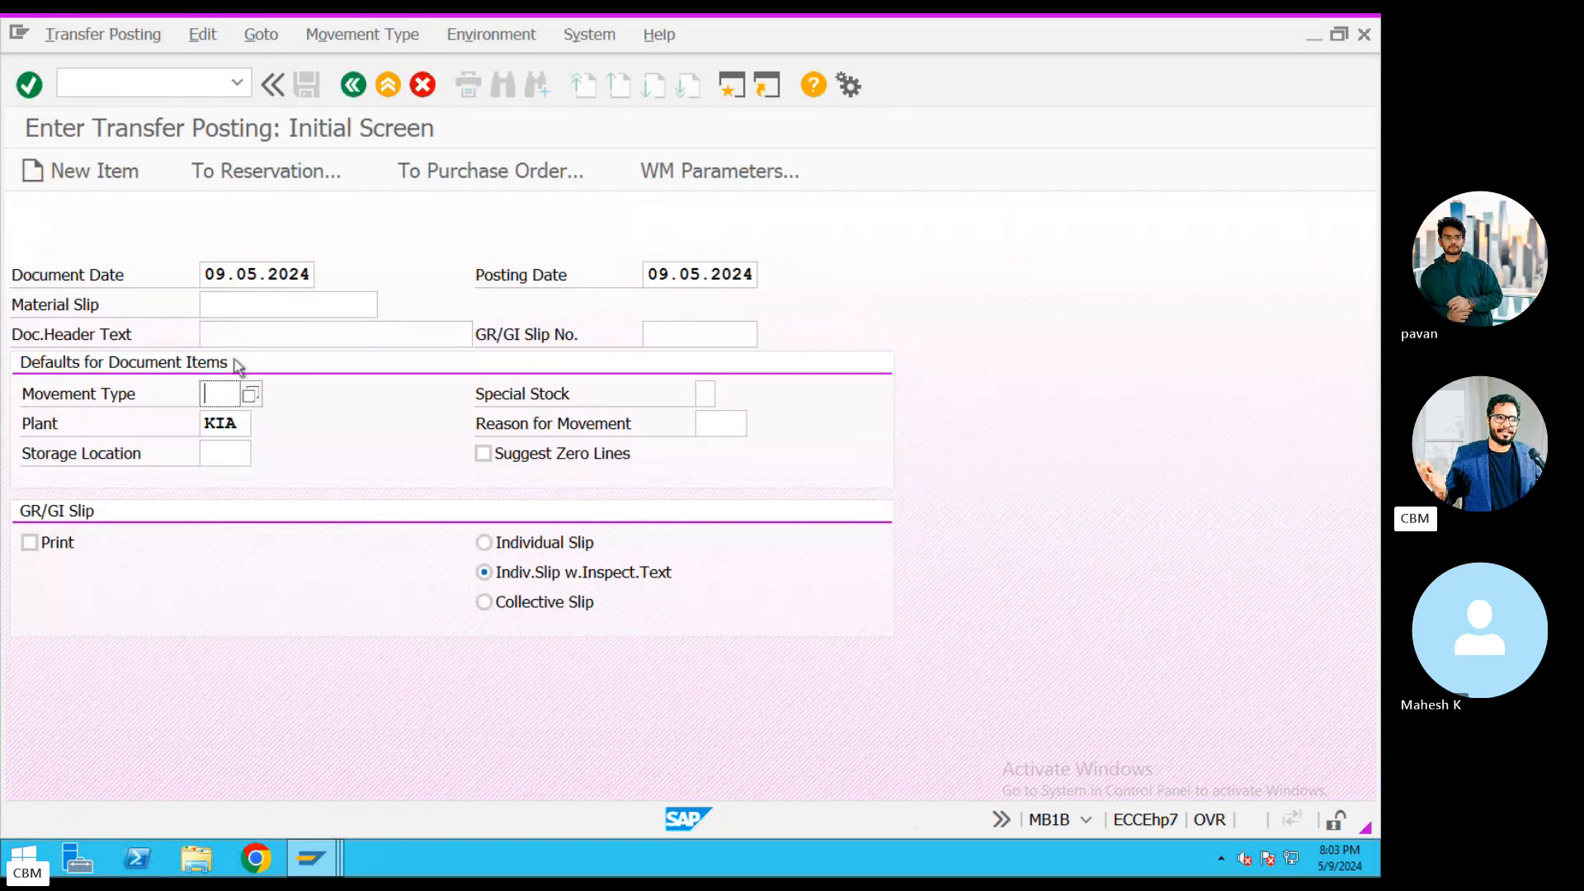
click(214, 420)
key(Return)
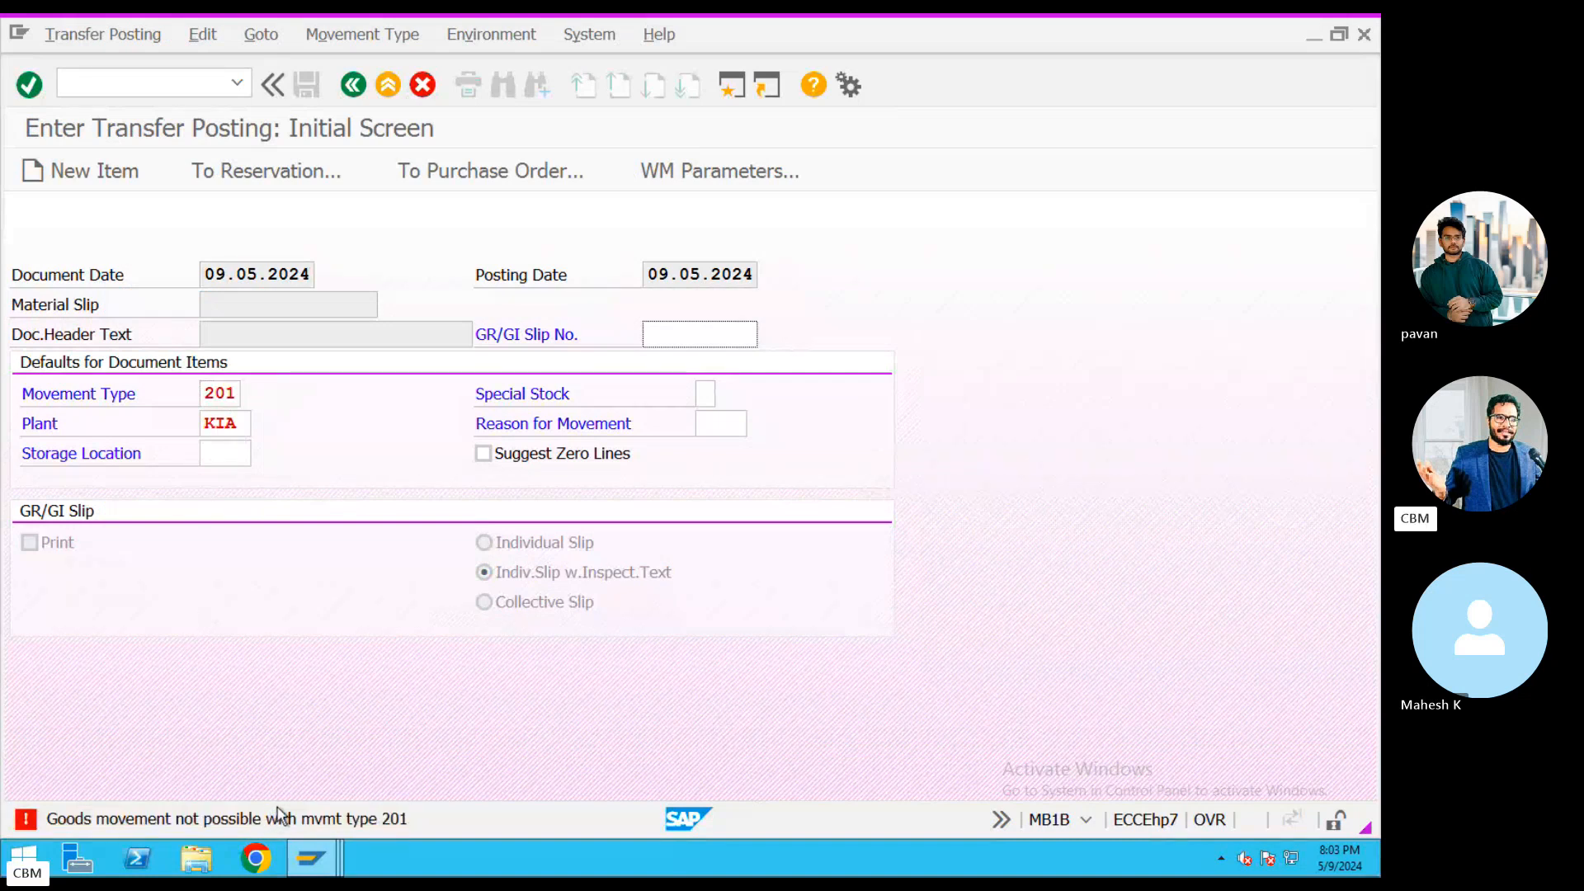
click(388, 84)
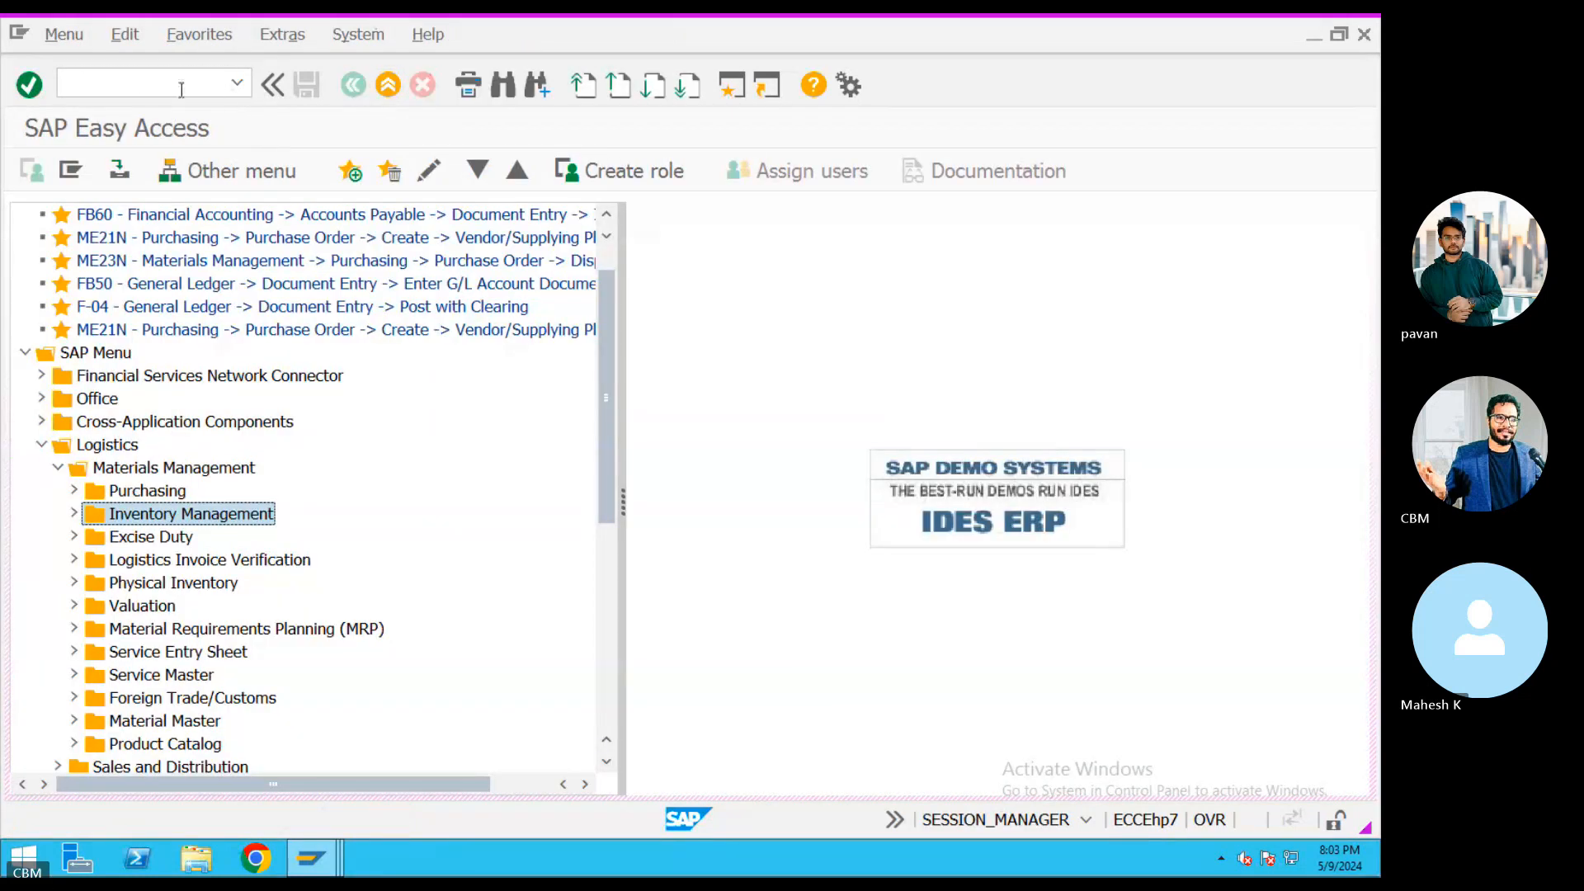
Retry movement type 201 for plant KIA in MB1C and exit to SAP Easy Access.
click(180, 89)
text(mb1)
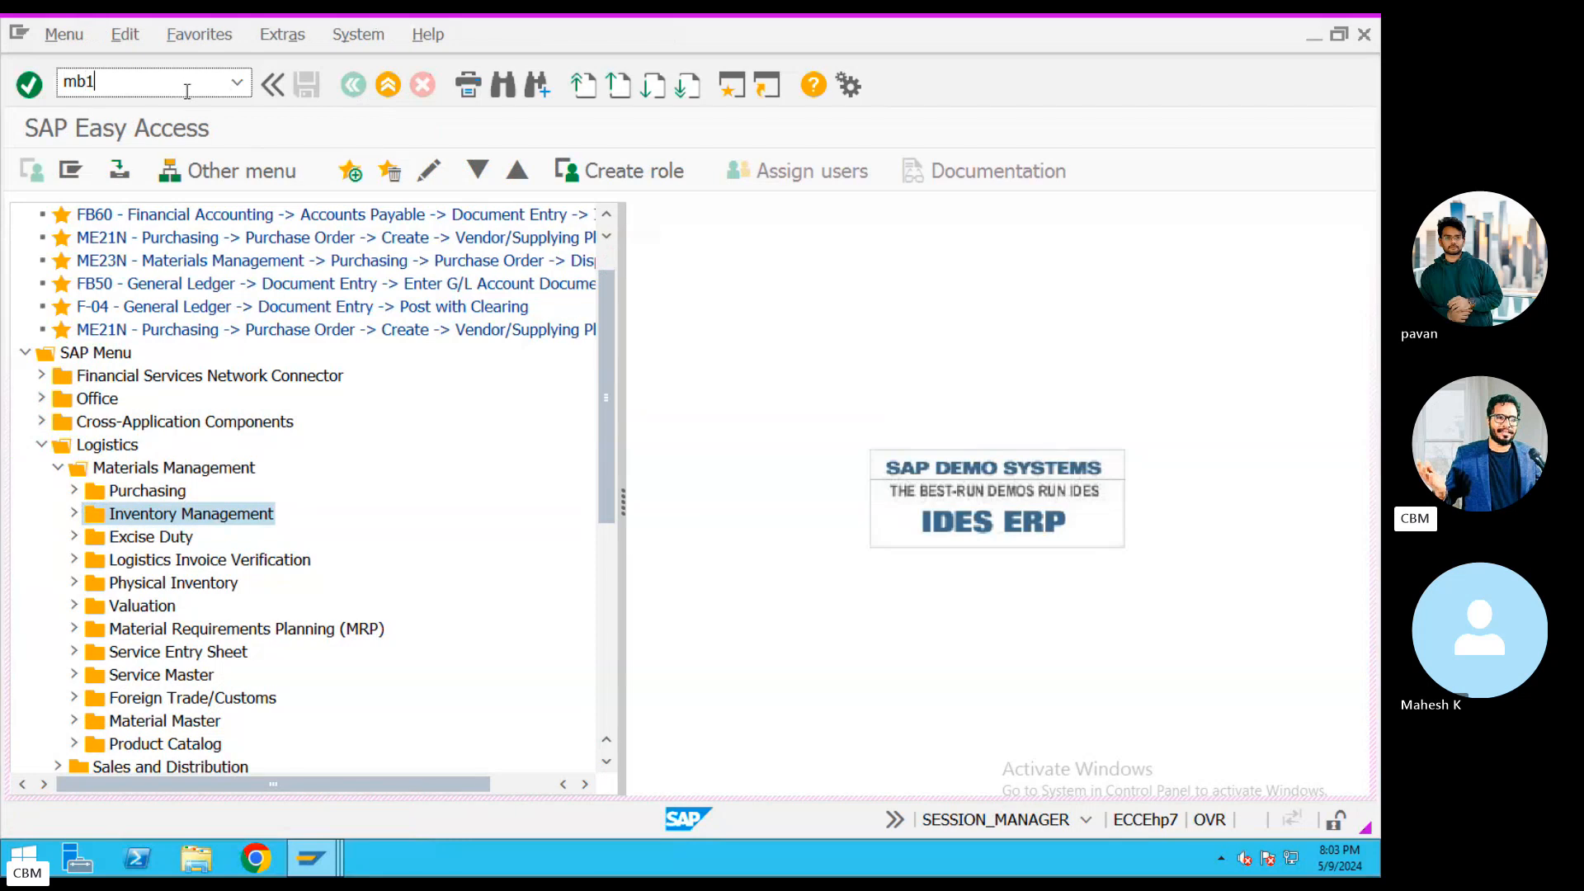
text(c)
key(Return)
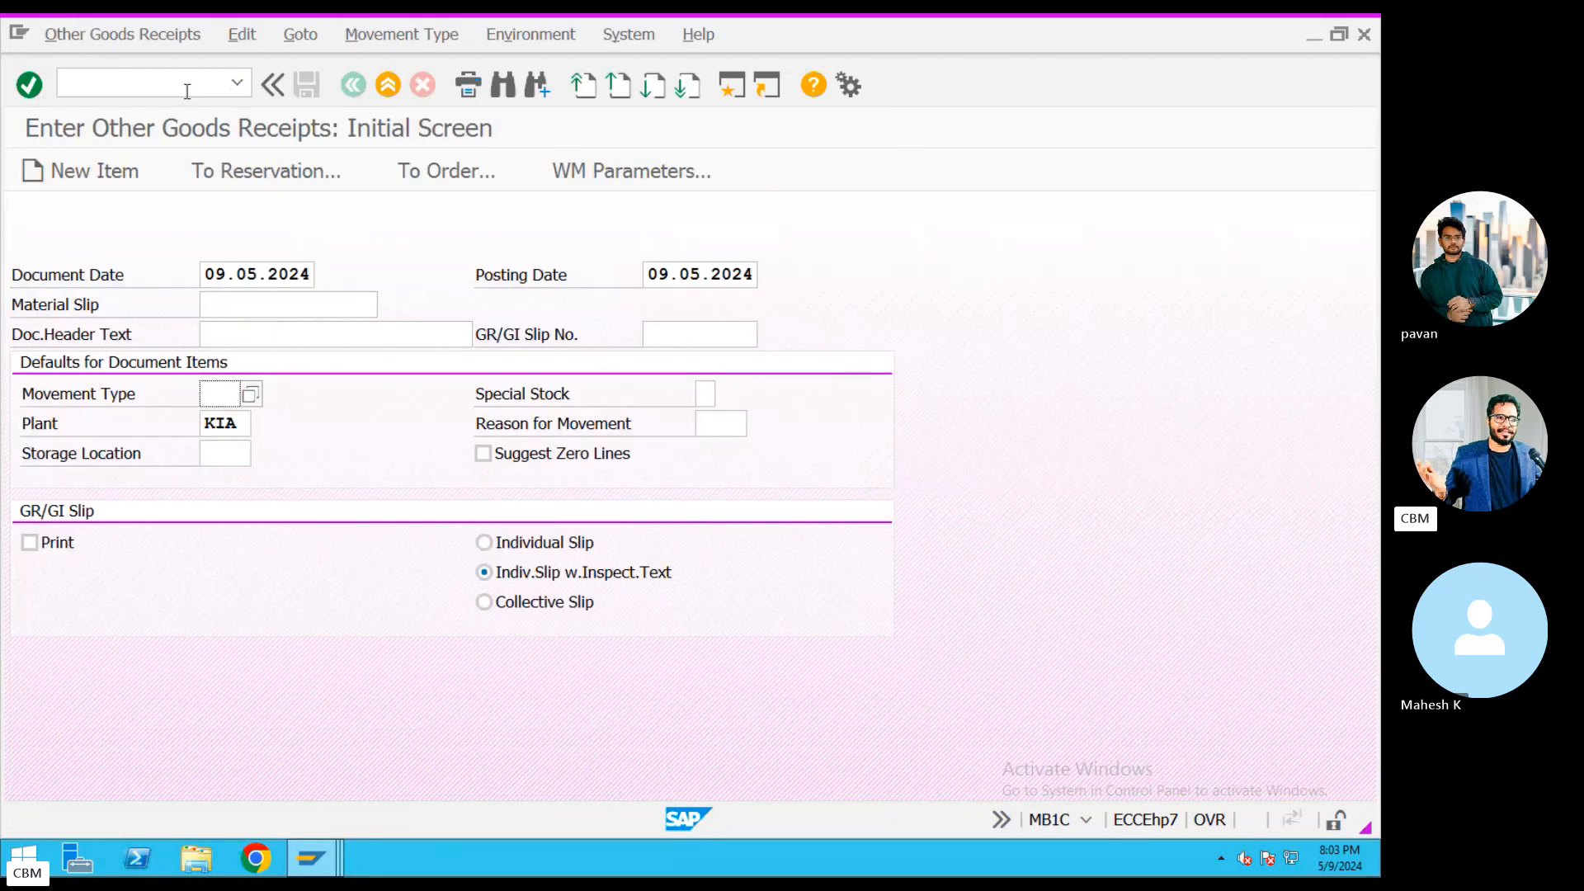
key(BackSpace)
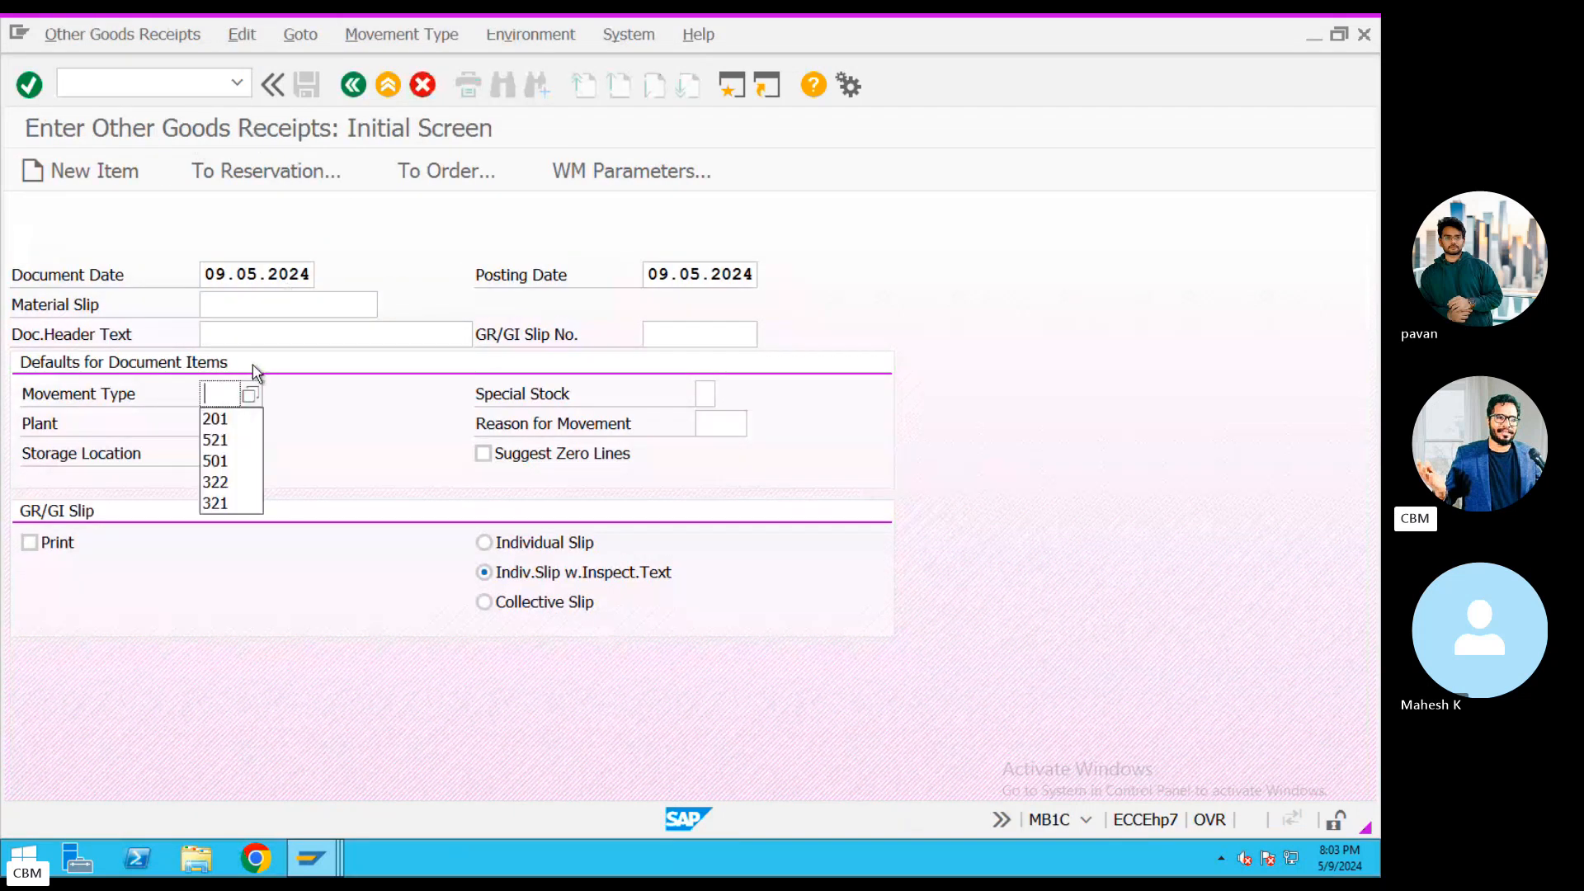
click(221, 421)
key(Return)
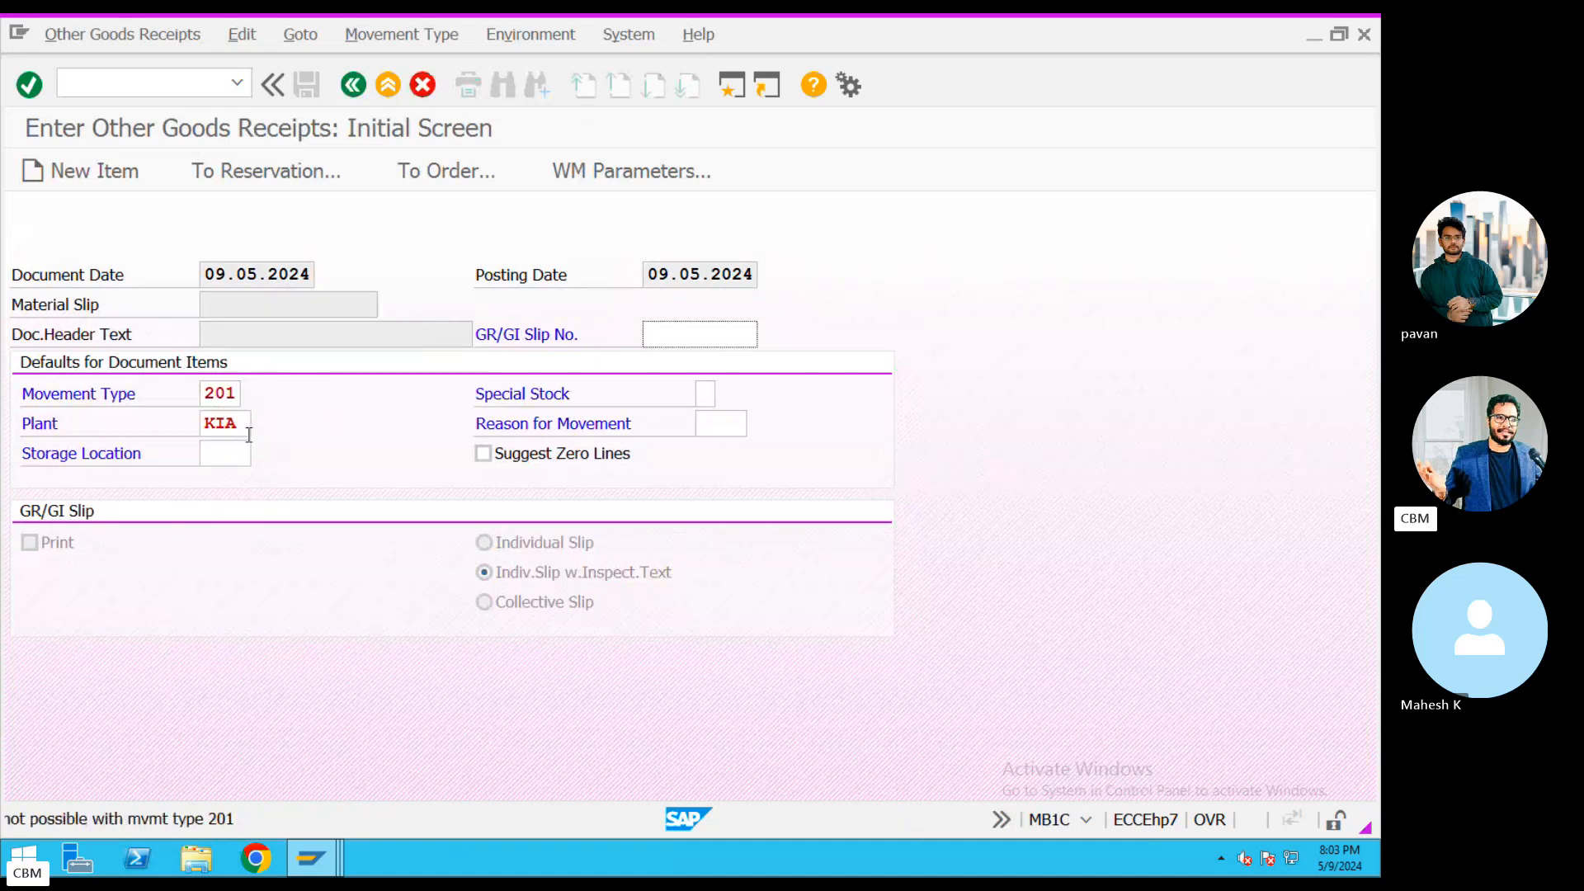
click(388, 84)
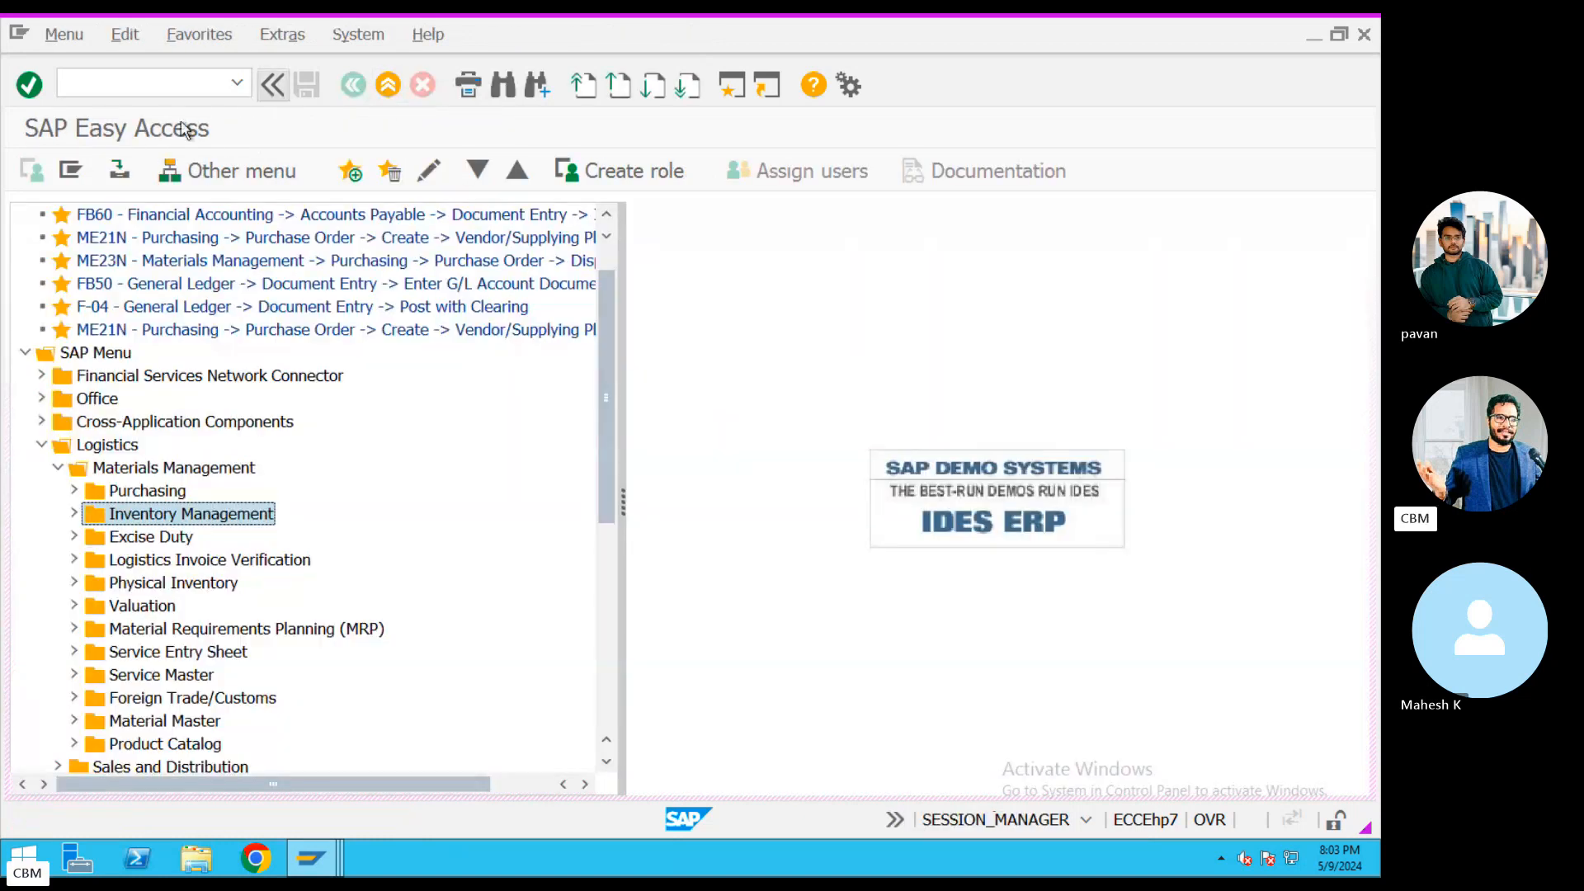
Start a goods issue in transaction MB1A with movement type 201, plant KIA and storage location SL1.
click(144, 86)
text(mb)
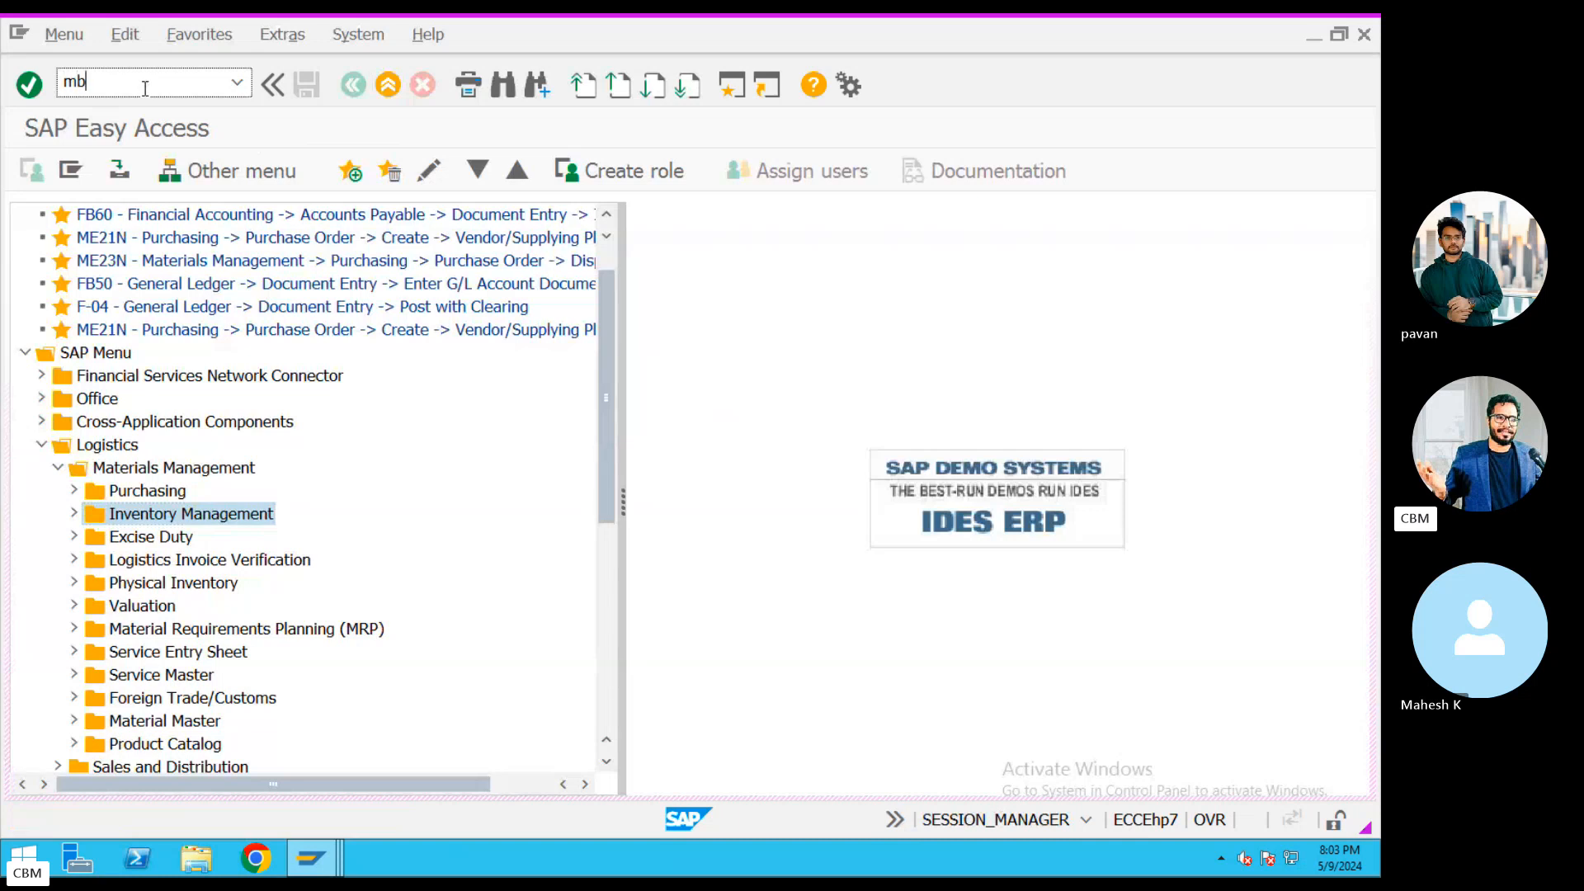
text(1a)
key(Return)
click(221, 454)
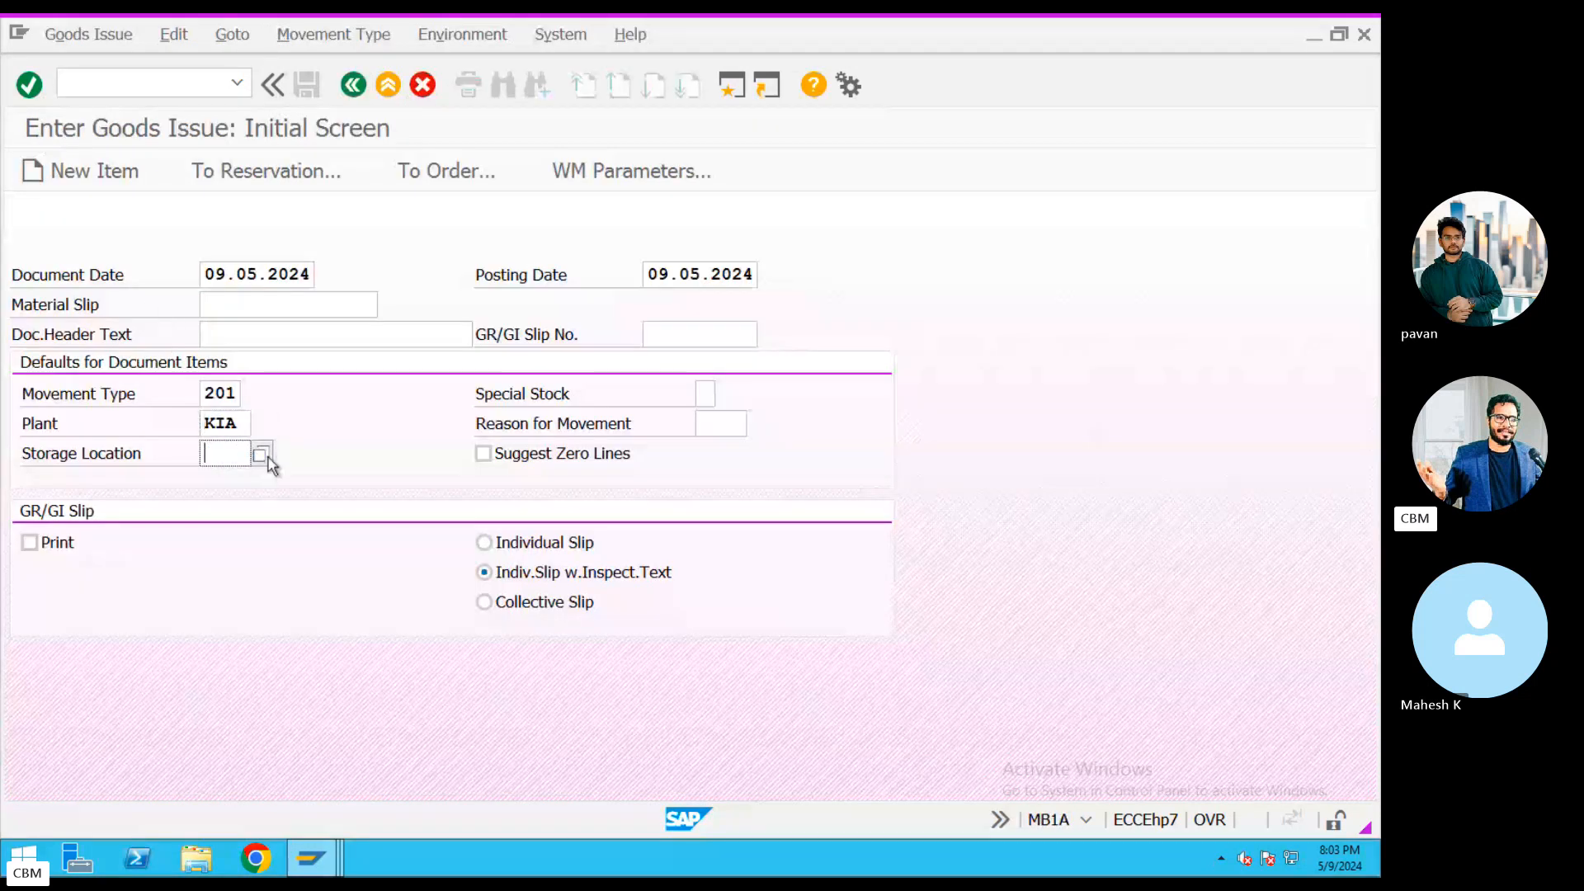
click(260, 454)
click(216, 478)
key(Return)
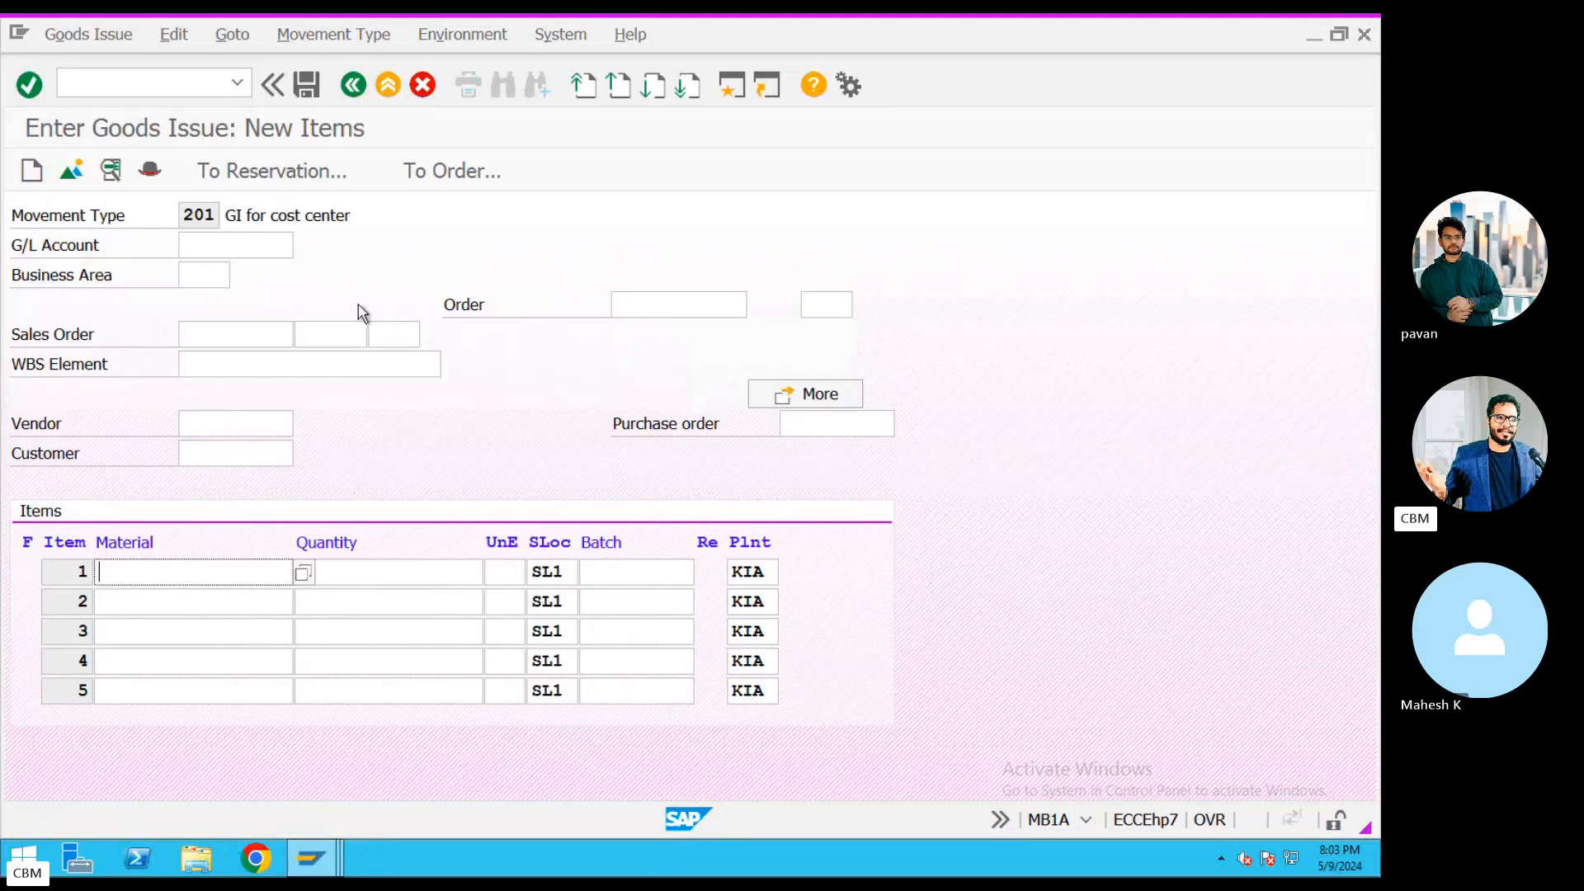
Enter material 11480 with a quantity of 25 as the first item of the goods issue.
click(189, 574)
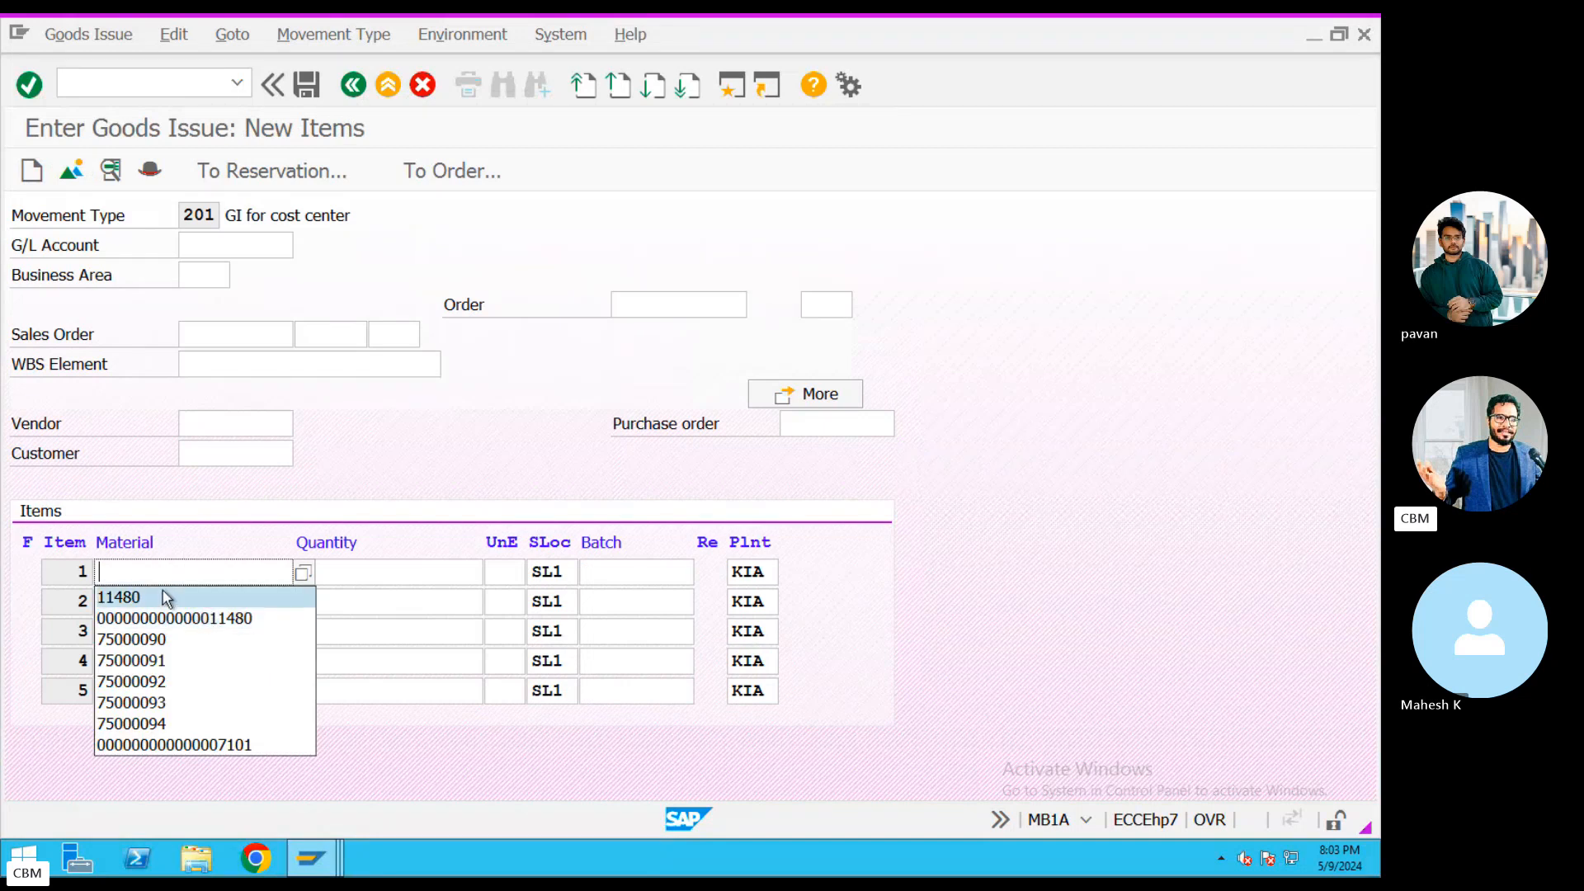
click(165, 597)
click(404, 573)
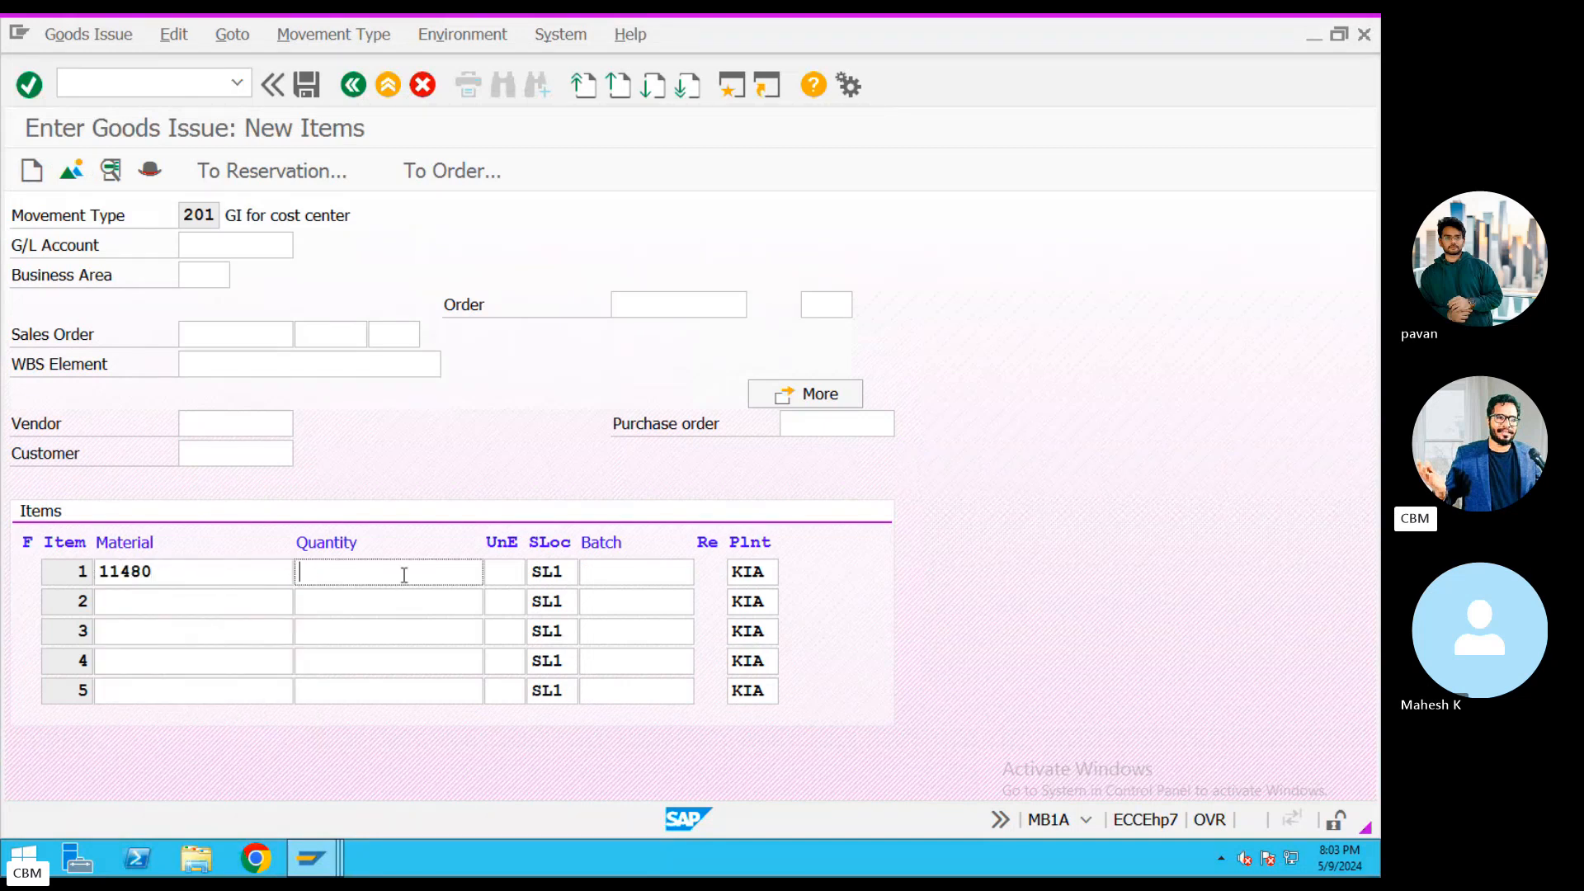
text(25)
Search the vendors of company code KIA and assign one of them to the goods issue.
click(212, 422)
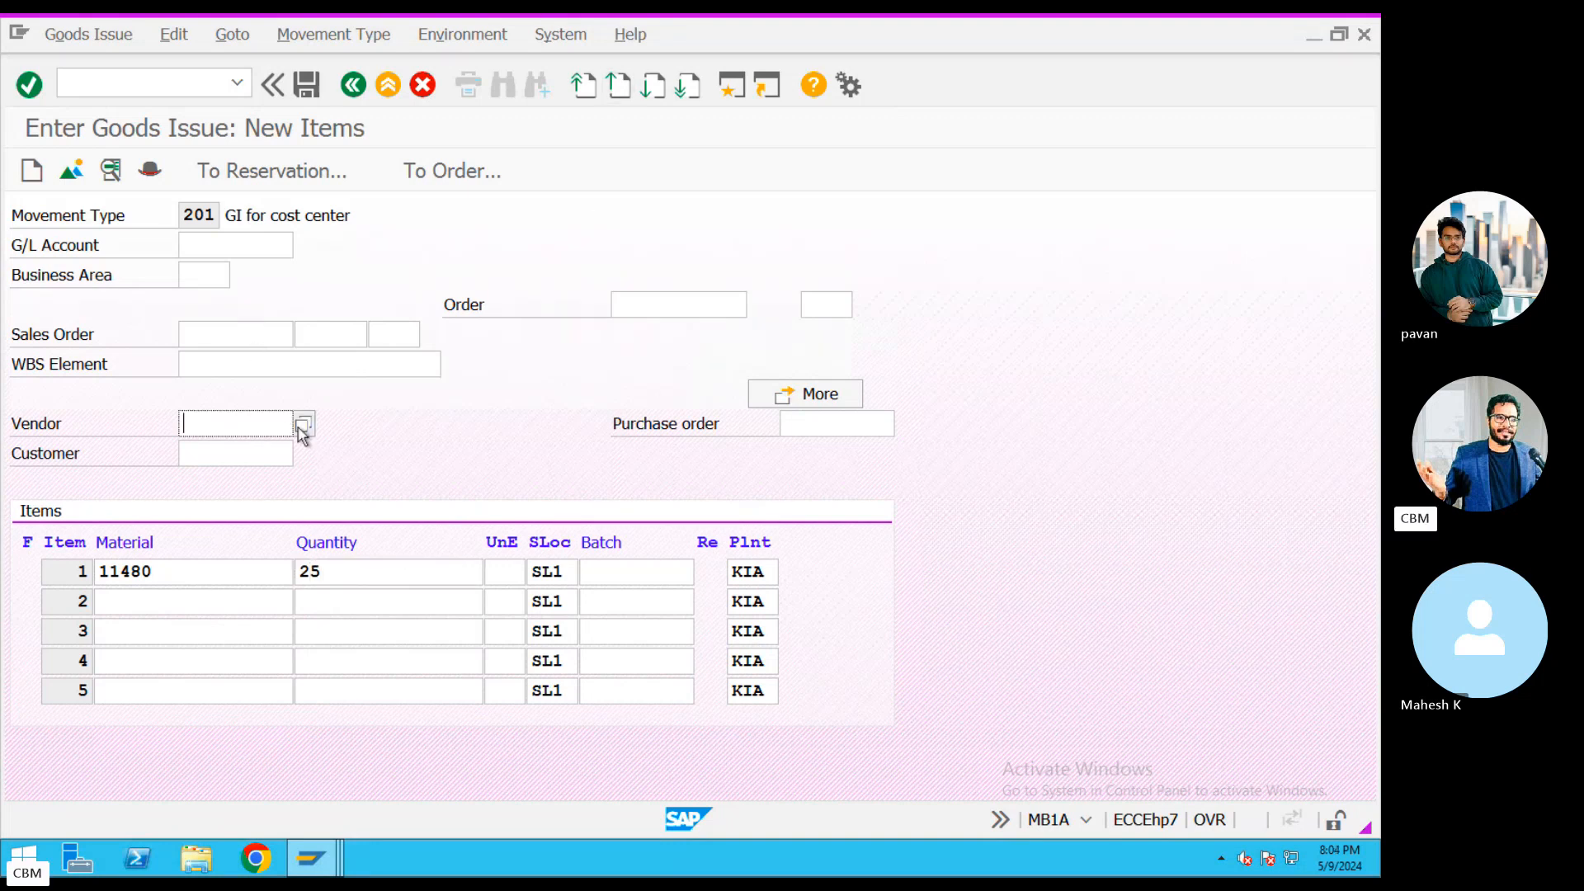
click(300, 422)
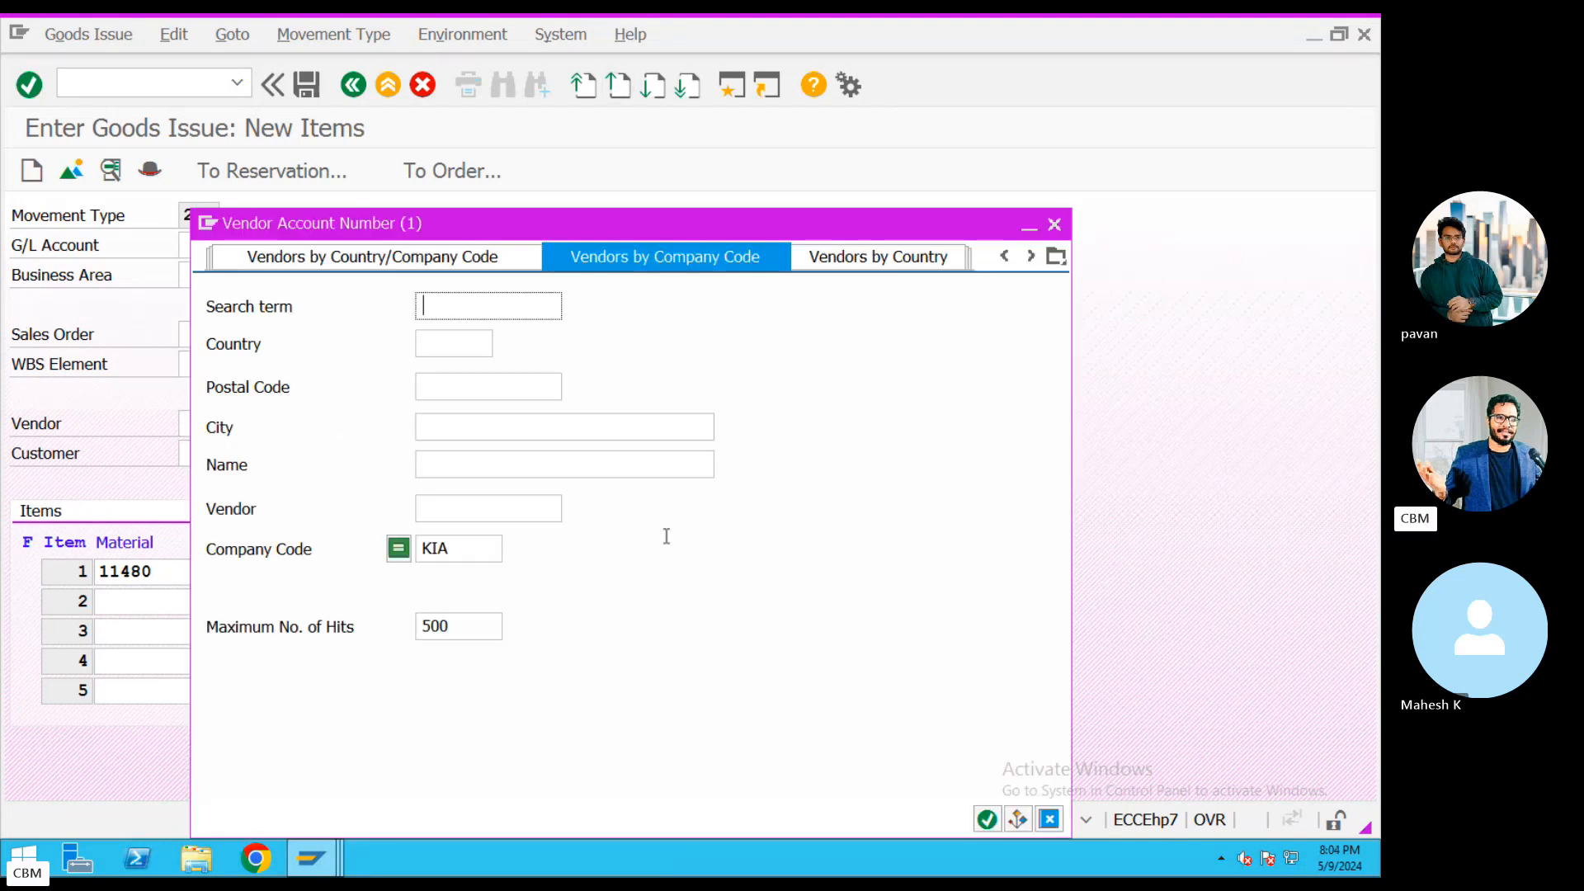
click(990, 820)
double_click(407, 219)
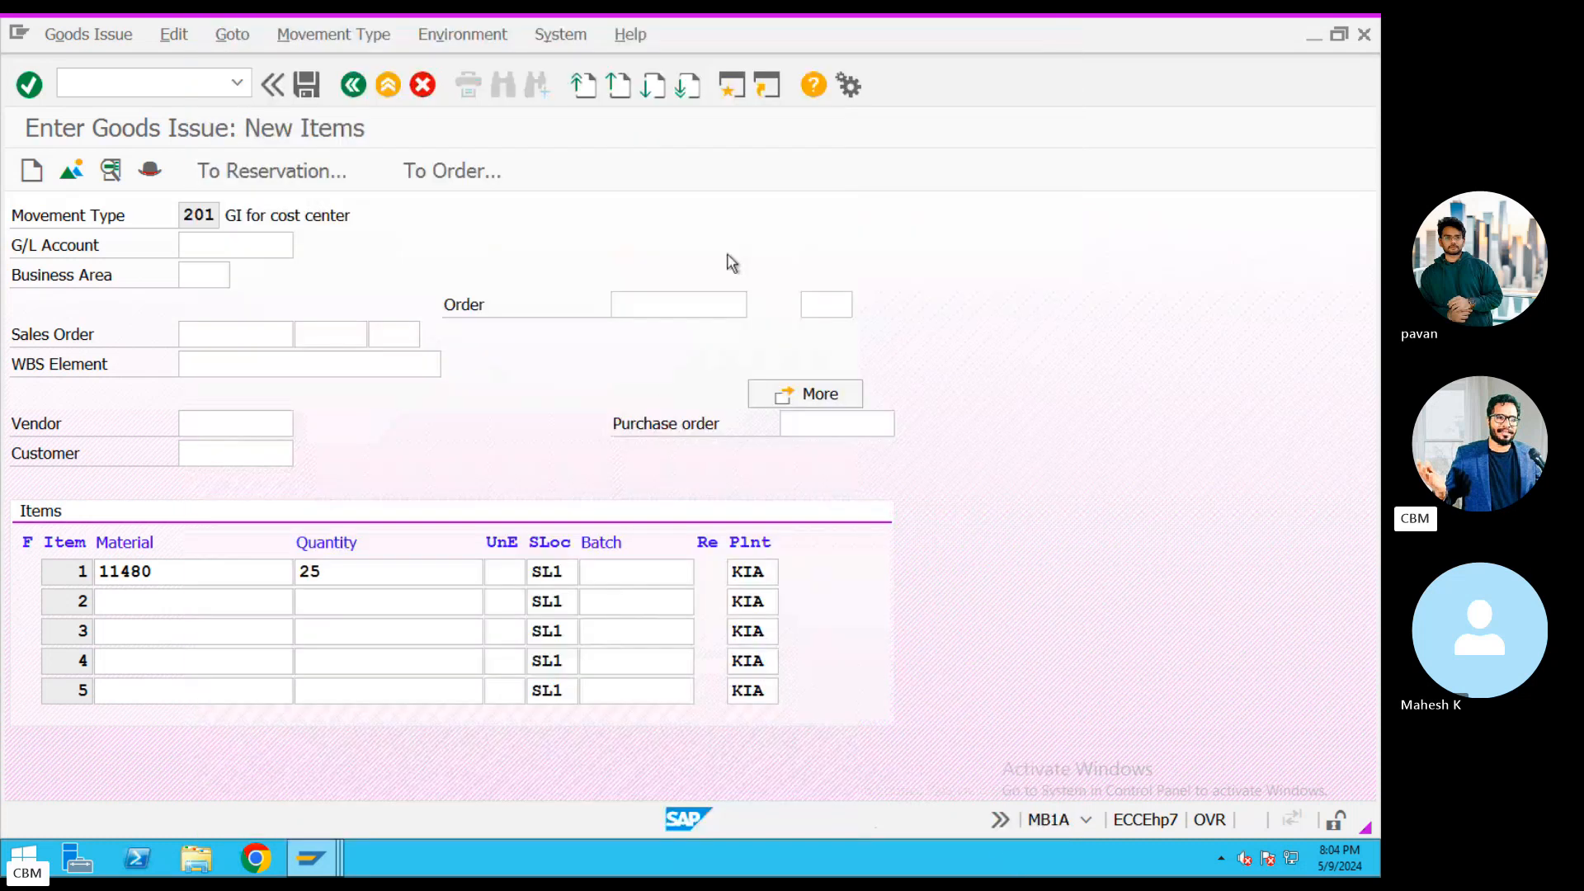
Set the business area to 2630 and try to post the goods issue.
click(206, 276)
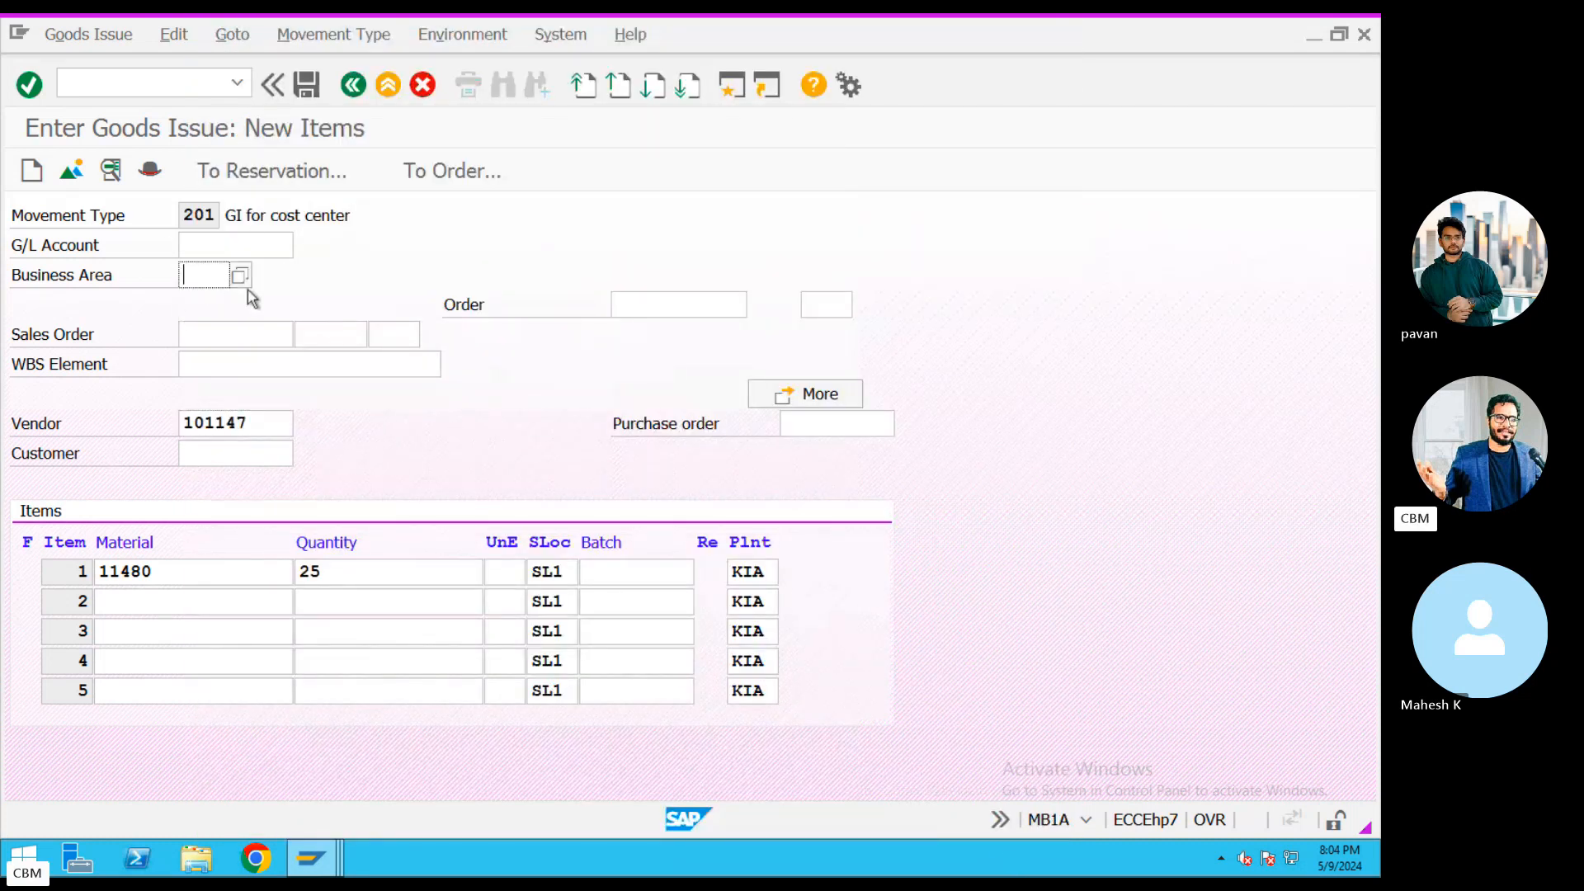
click(242, 274)
double_click(280, 457)
click(306, 84)
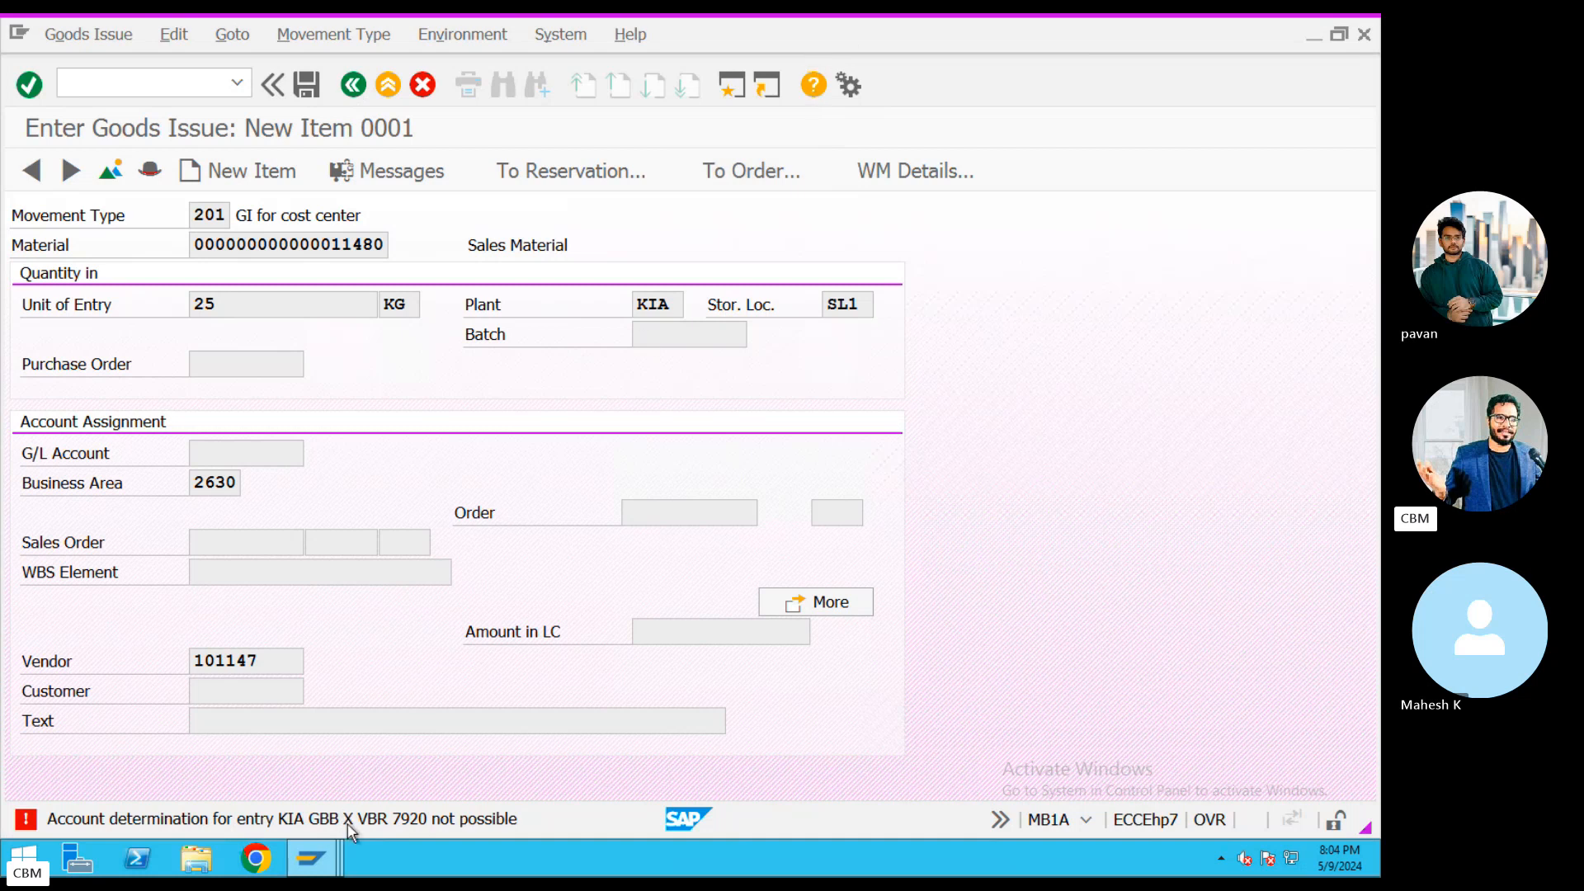
Switch to the session showing the Overview of Requests, exit it and open transaction OBYC there.
click(731, 84)
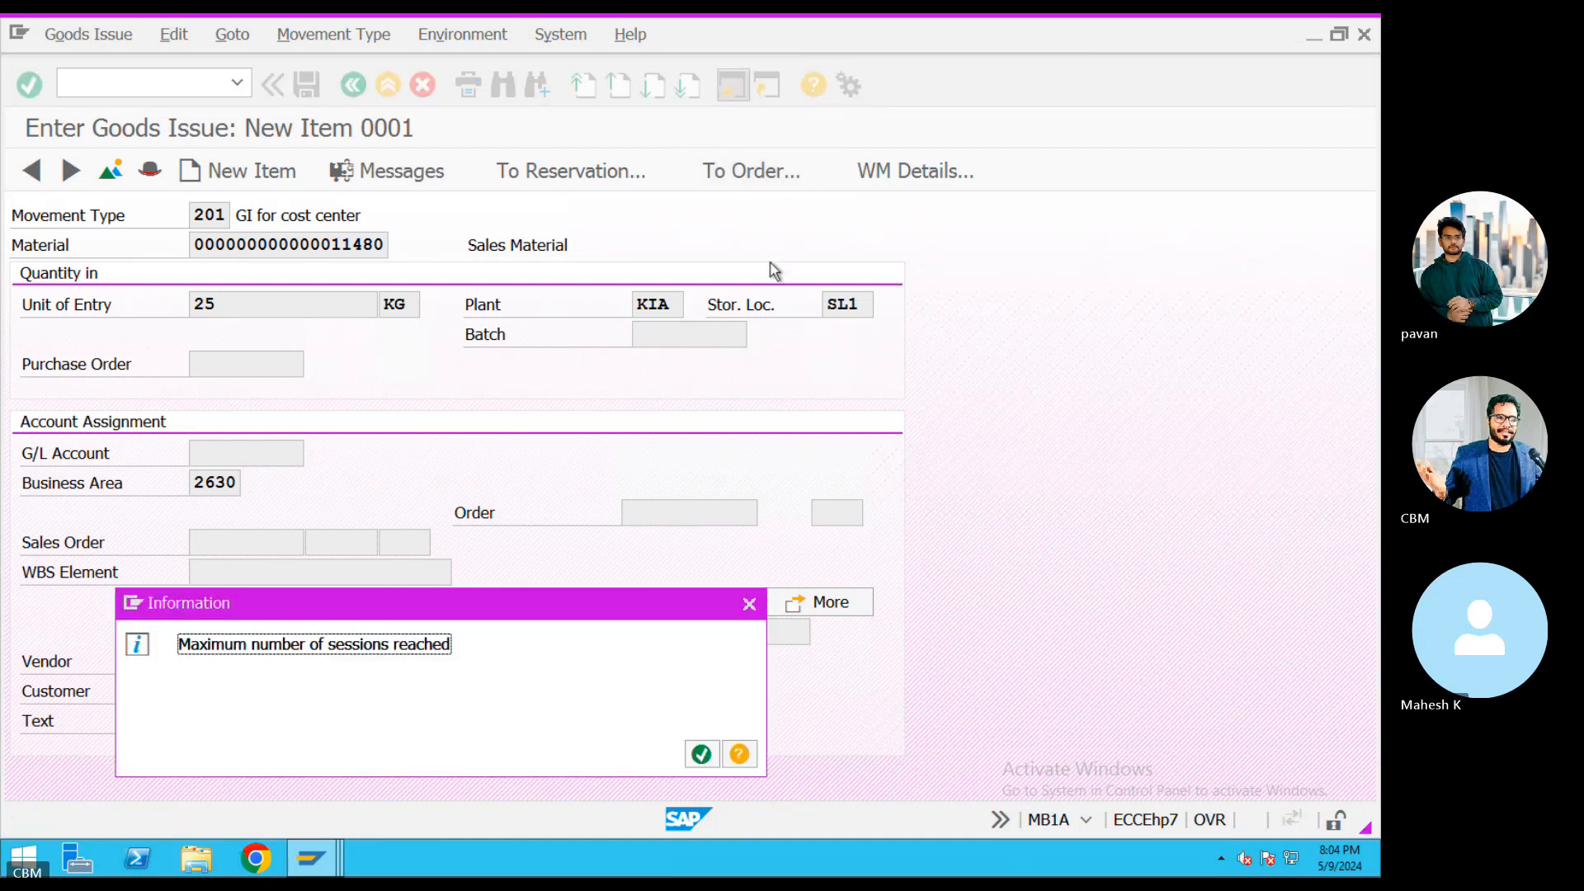
click(749, 603)
mouse_move(310, 858)
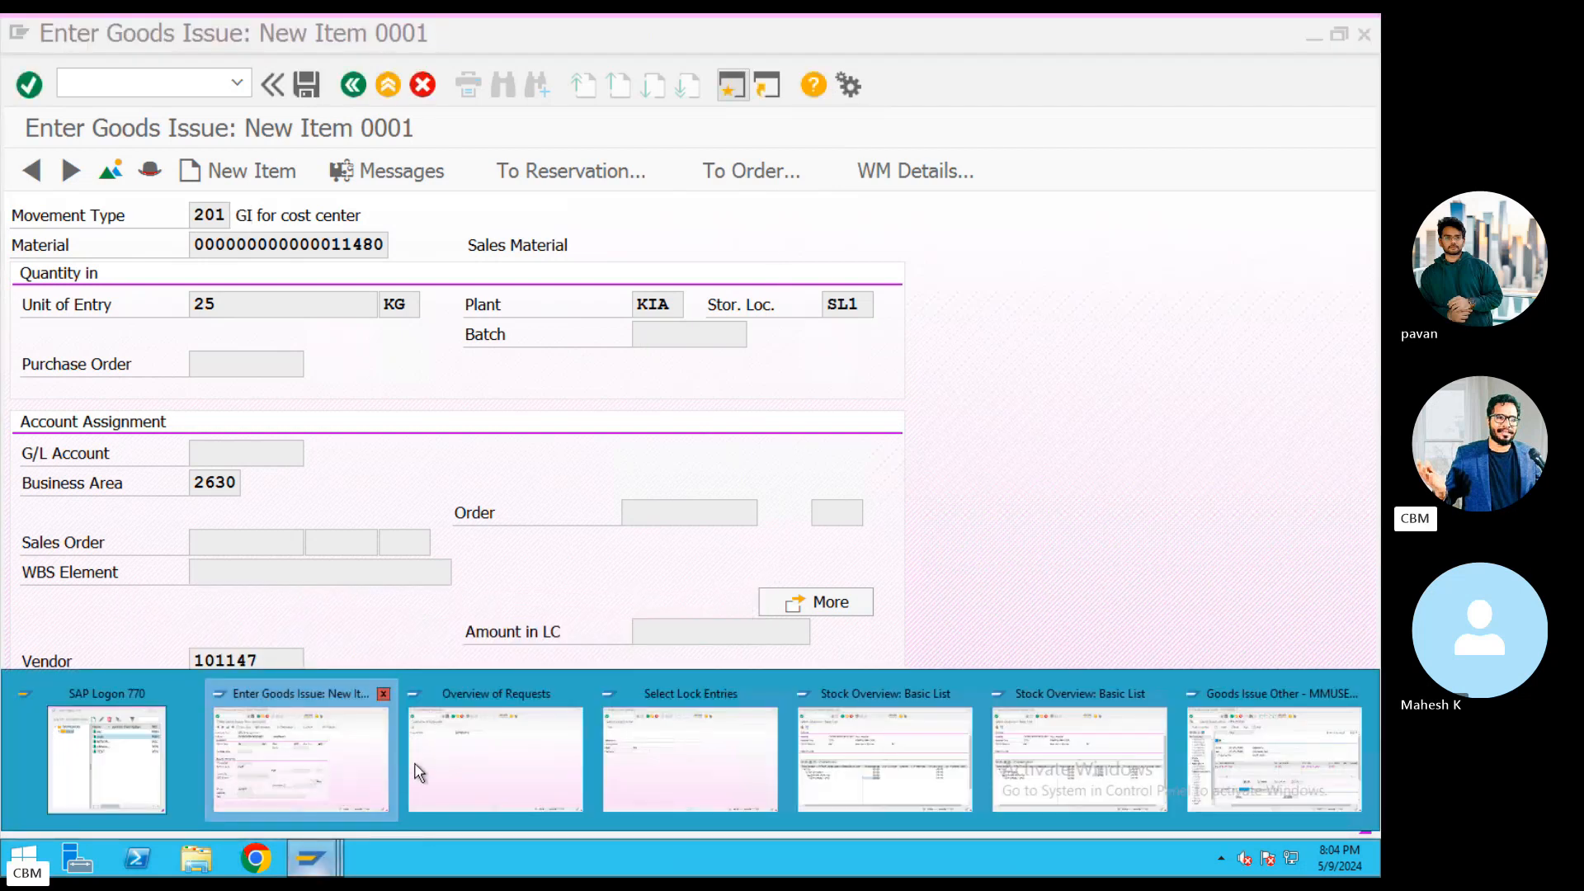
click(450, 767)
click(388, 84)
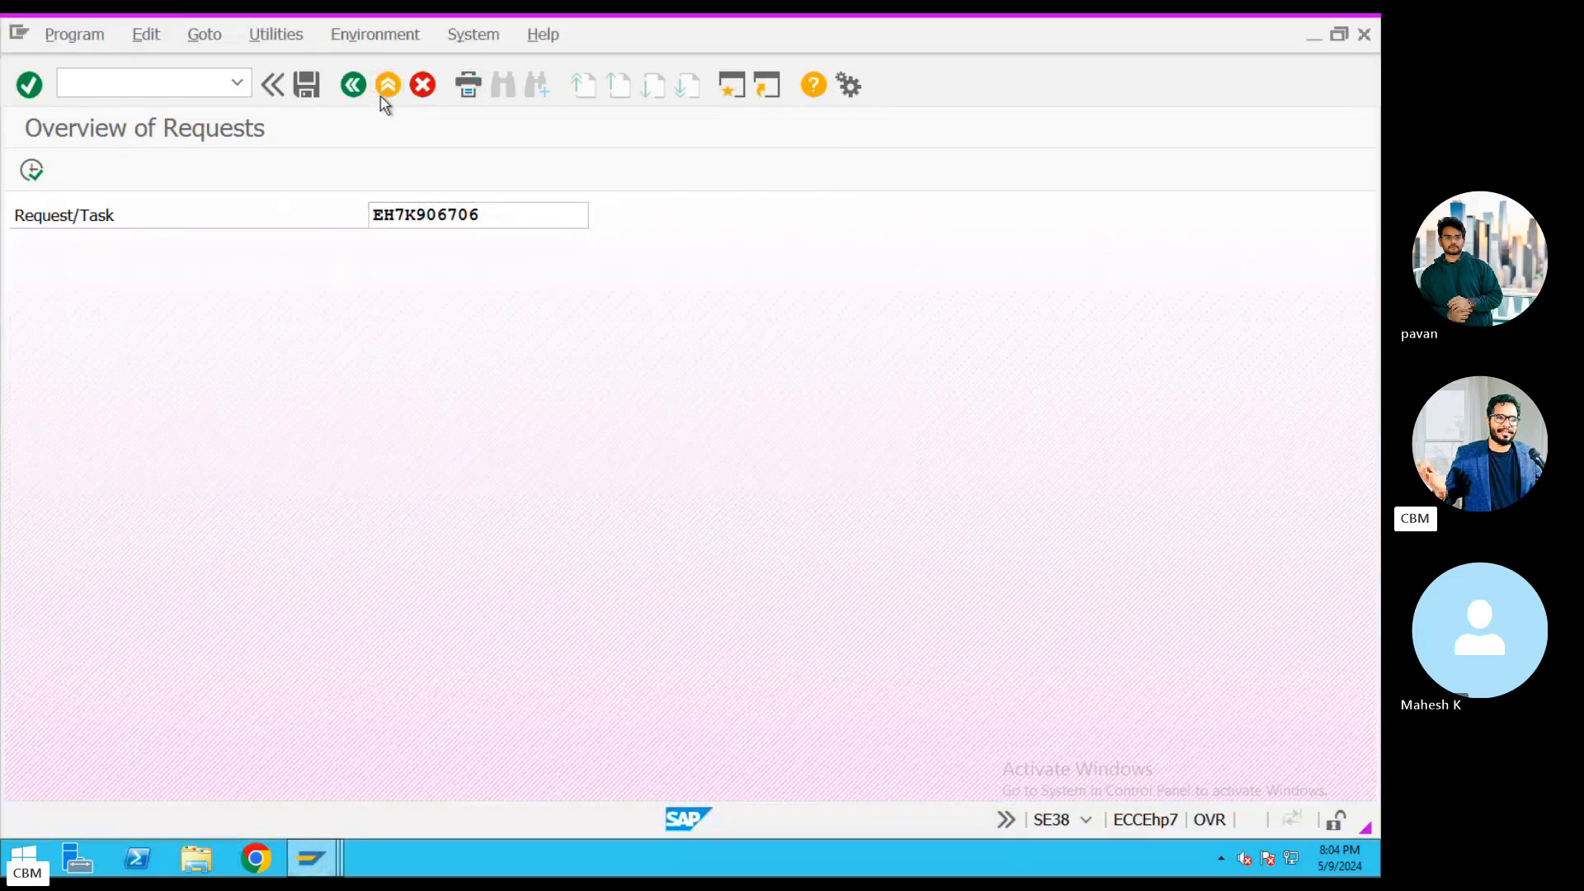
click(389, 81)
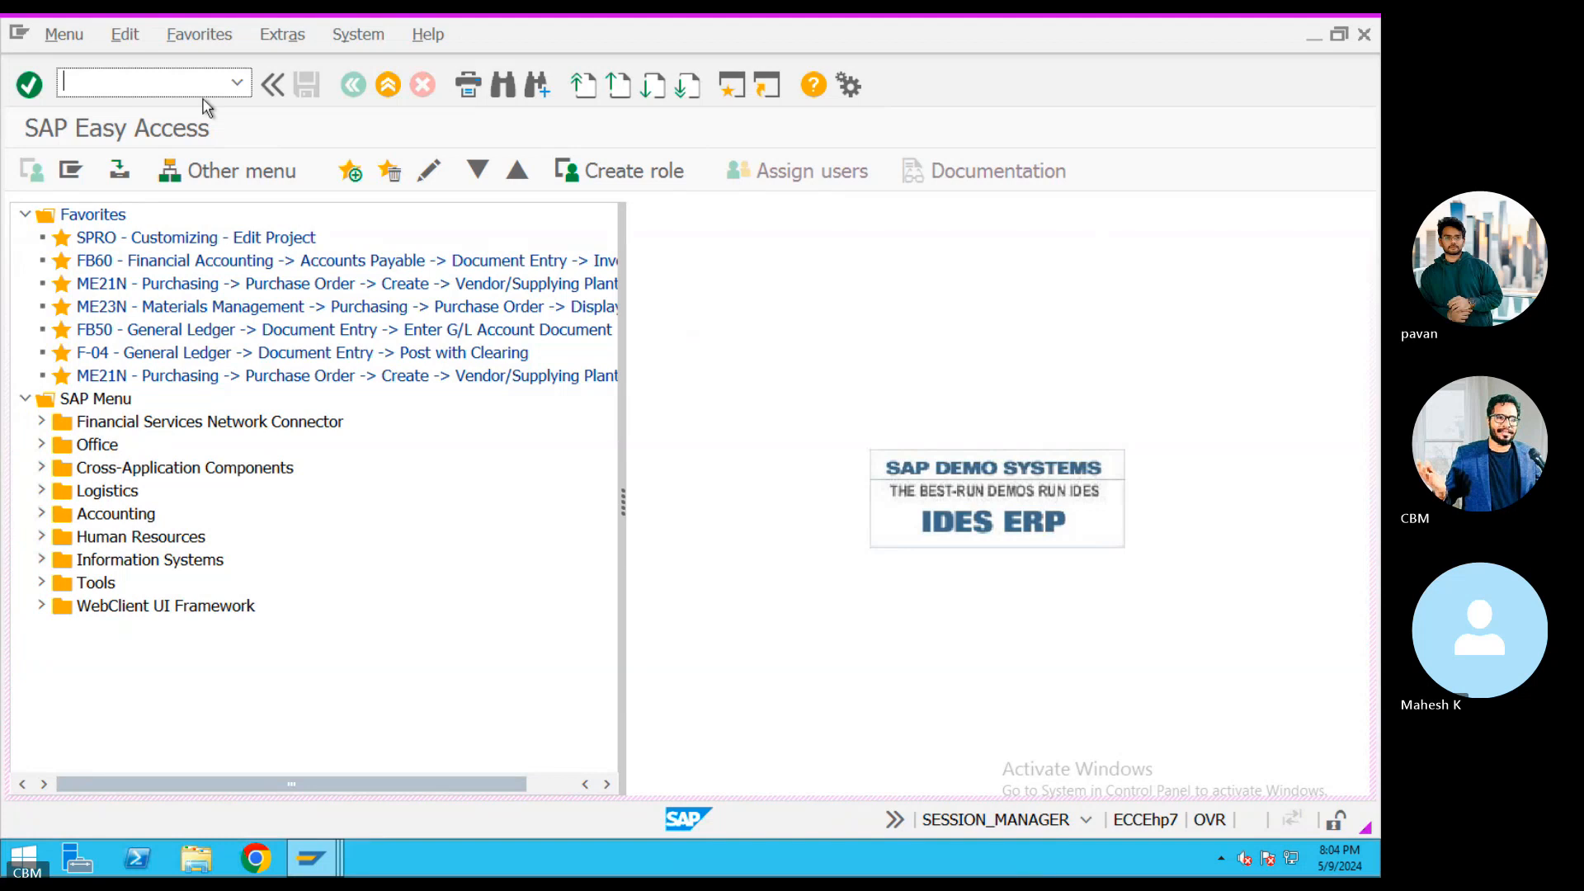
text(obyc)
key(Return)
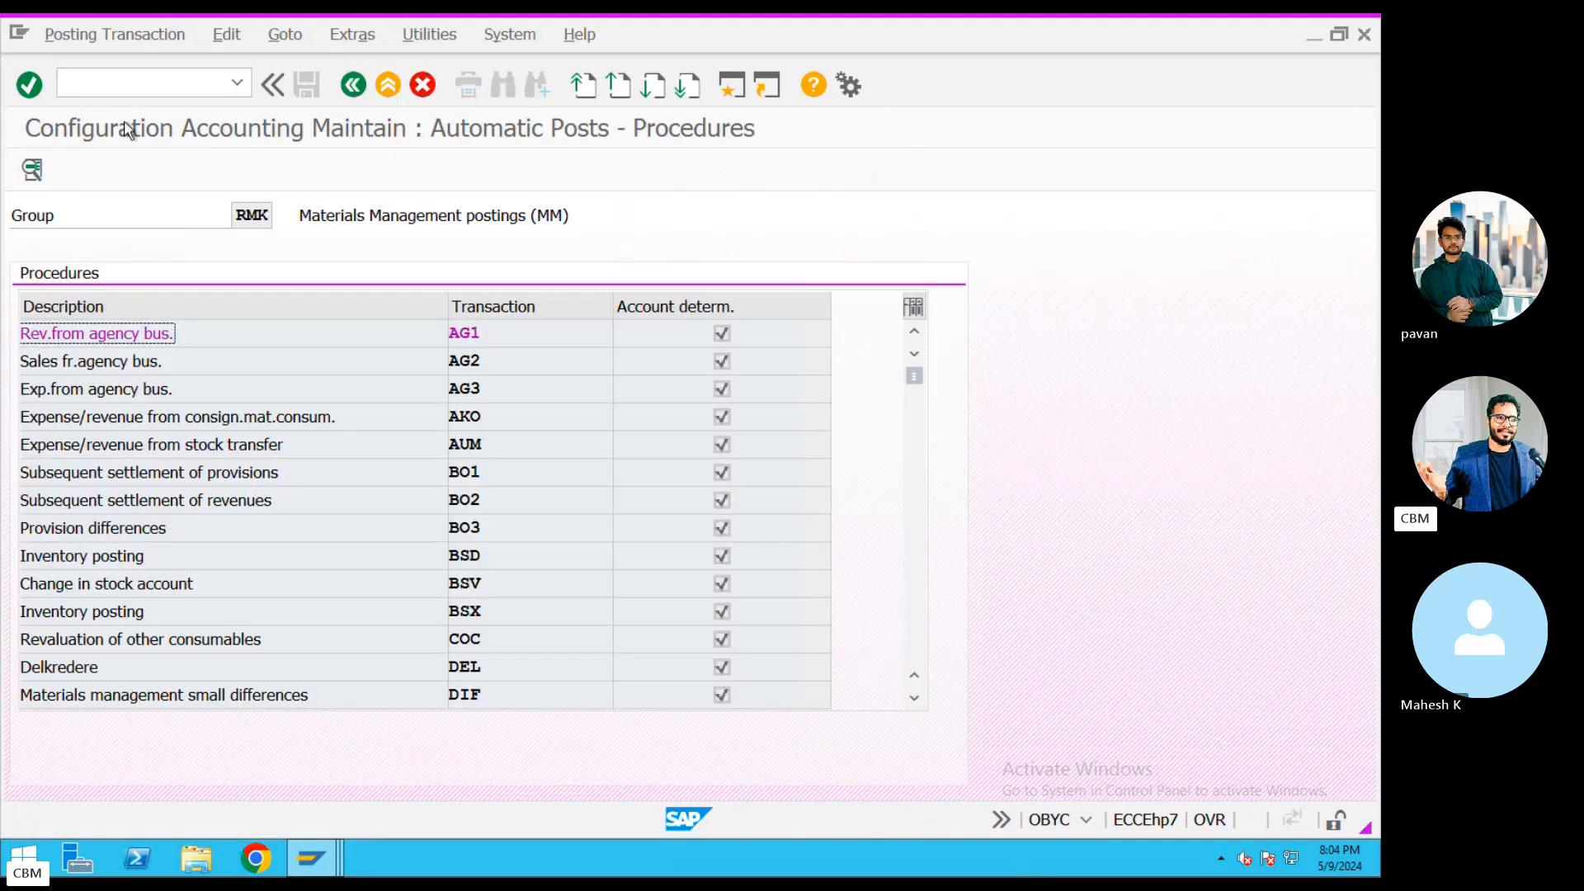
Open the account assignments of procedure GBB, offsetting entry for inventory posting, for chart of accounts KIA.
scroll(925, 633, down, 5)
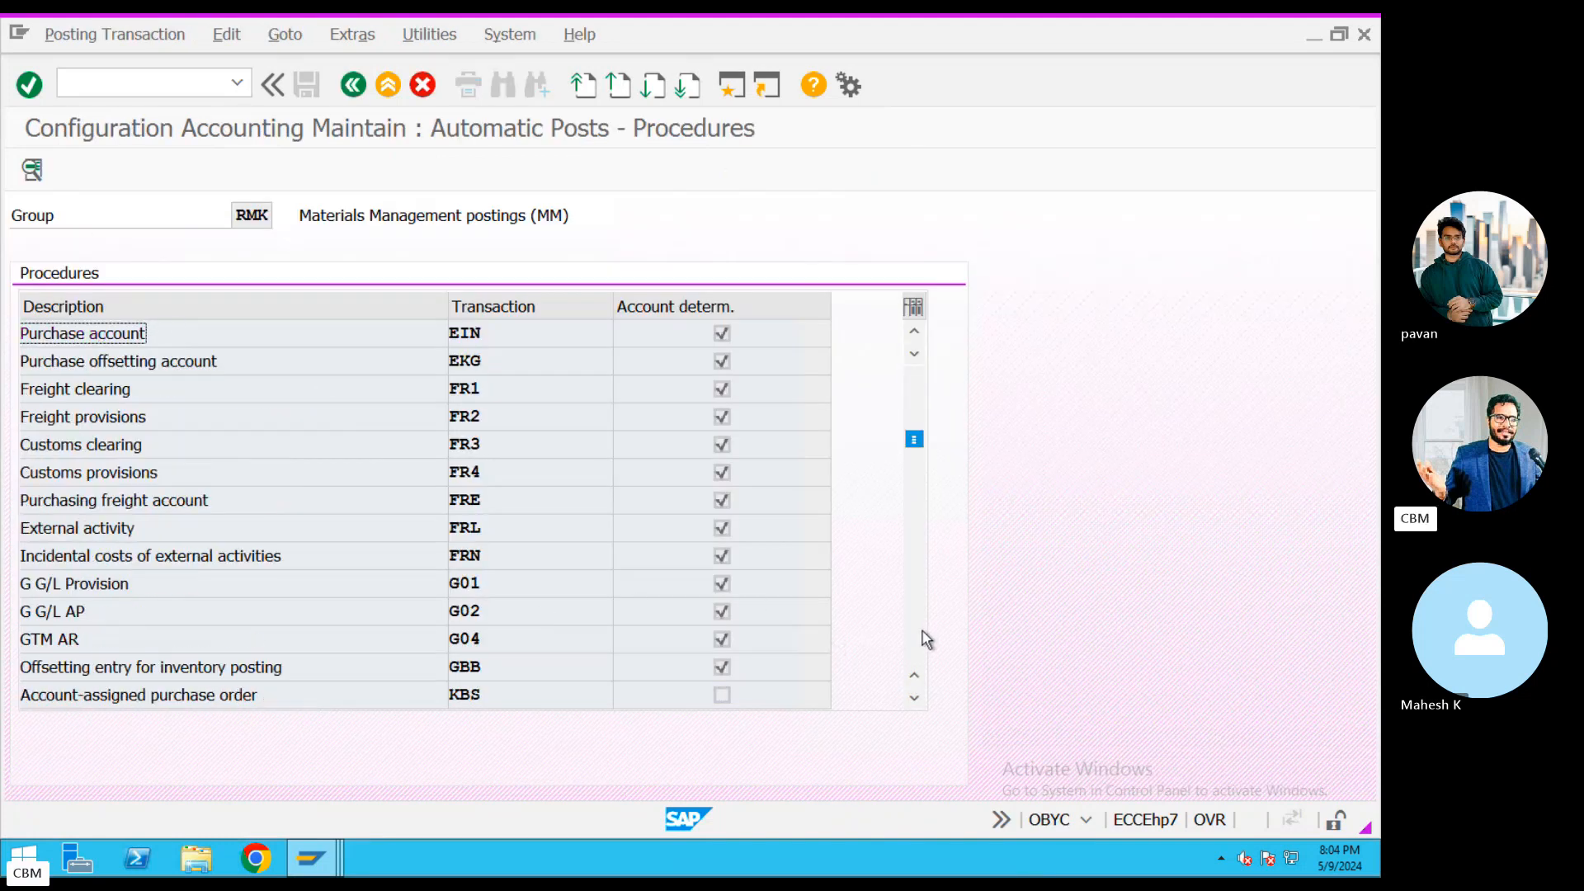
scroll(926, 634, down, 5)
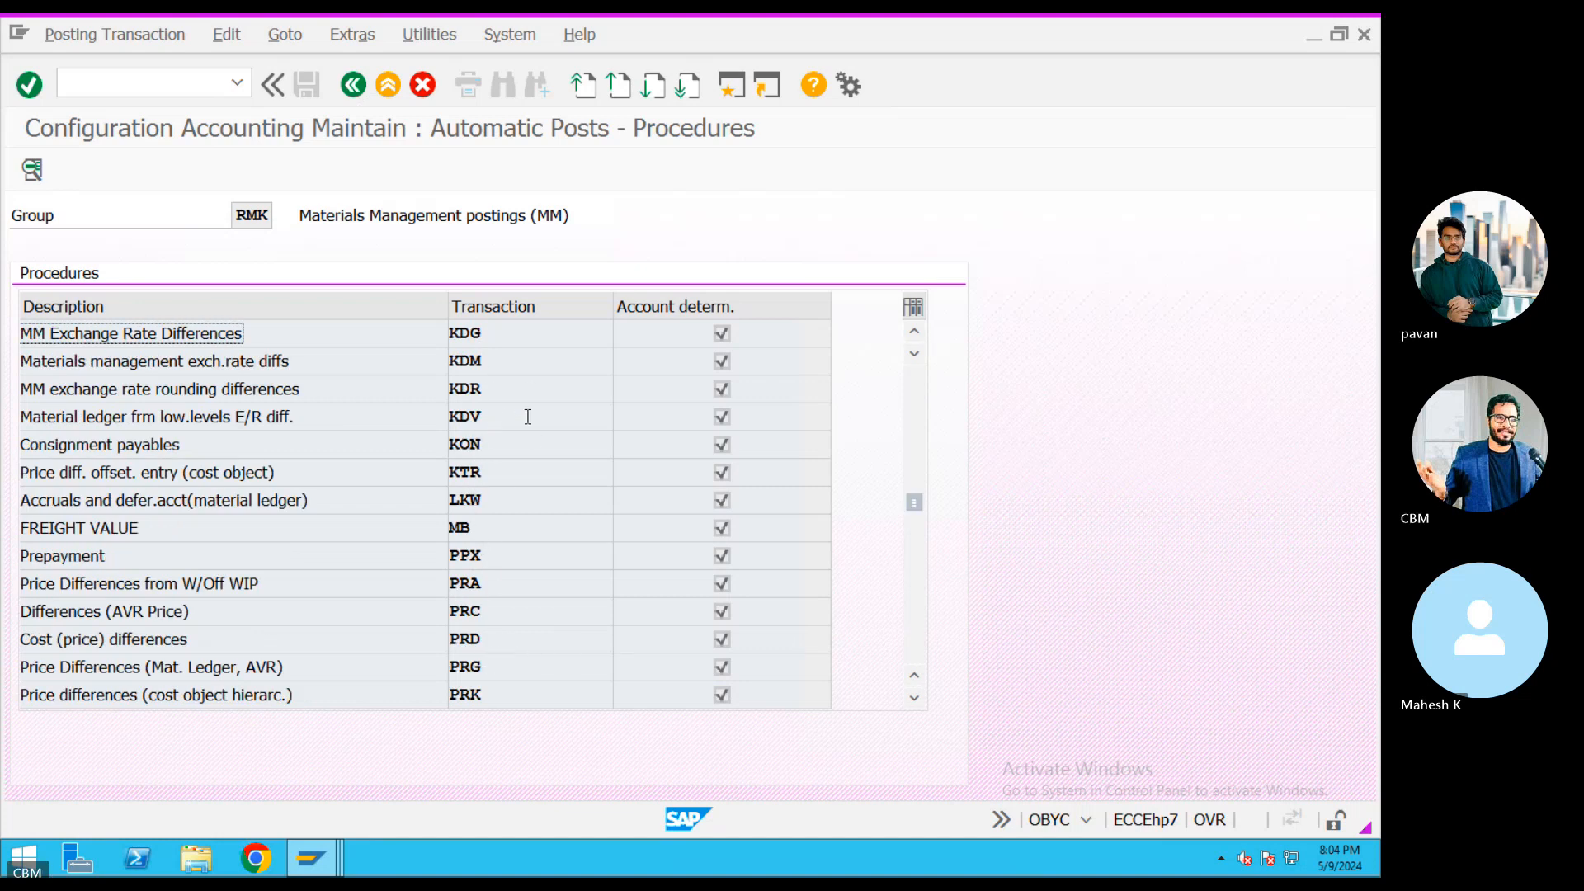
click(915, 446)
double_click(474, 670)
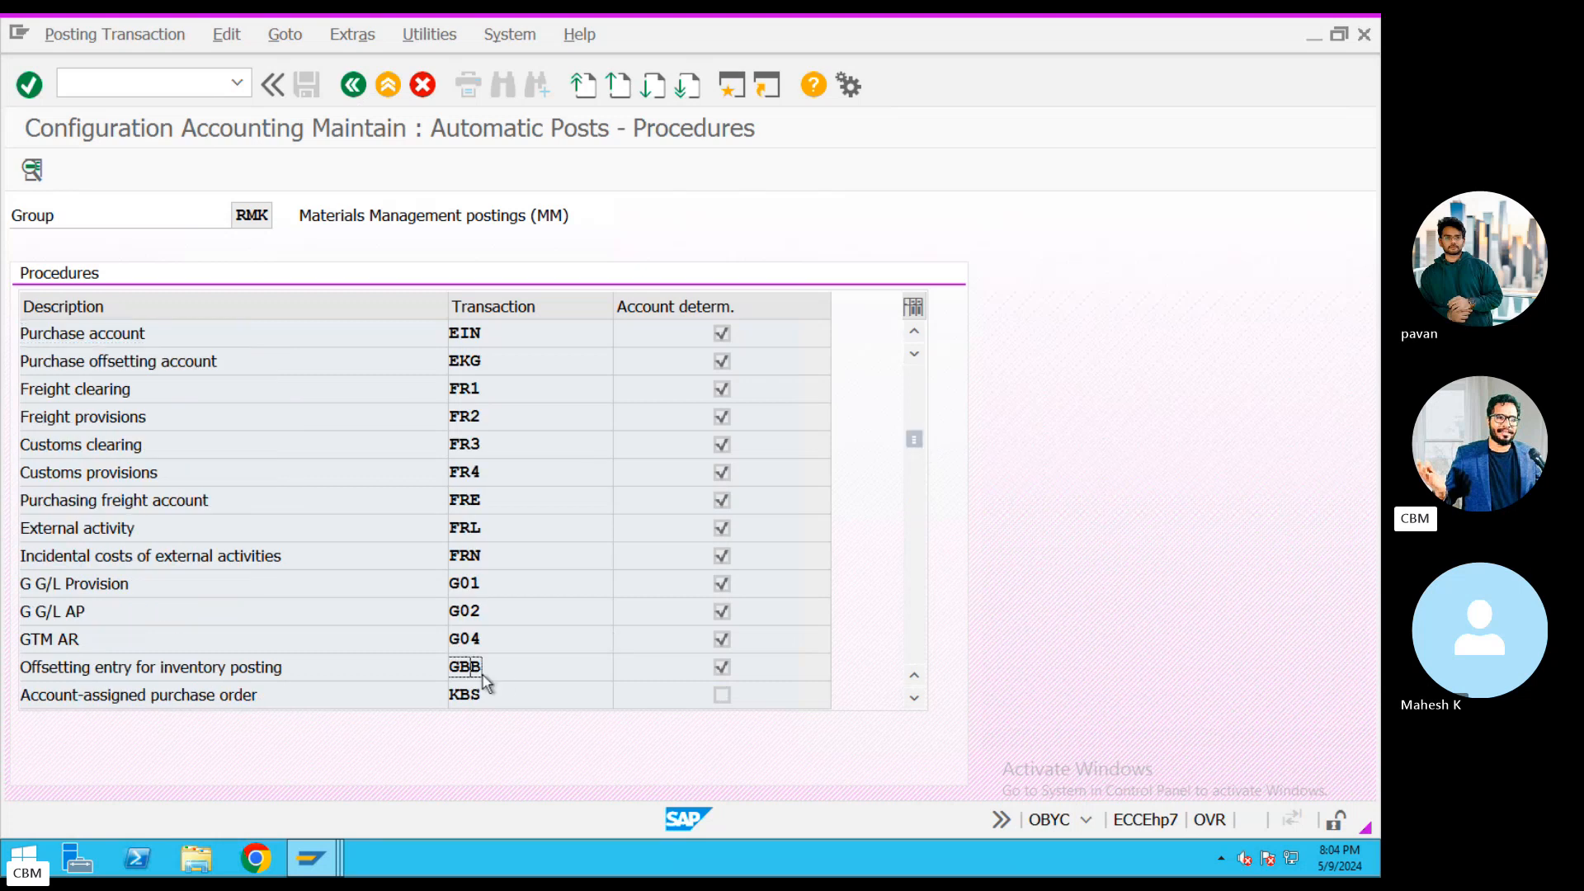
text(KIA)
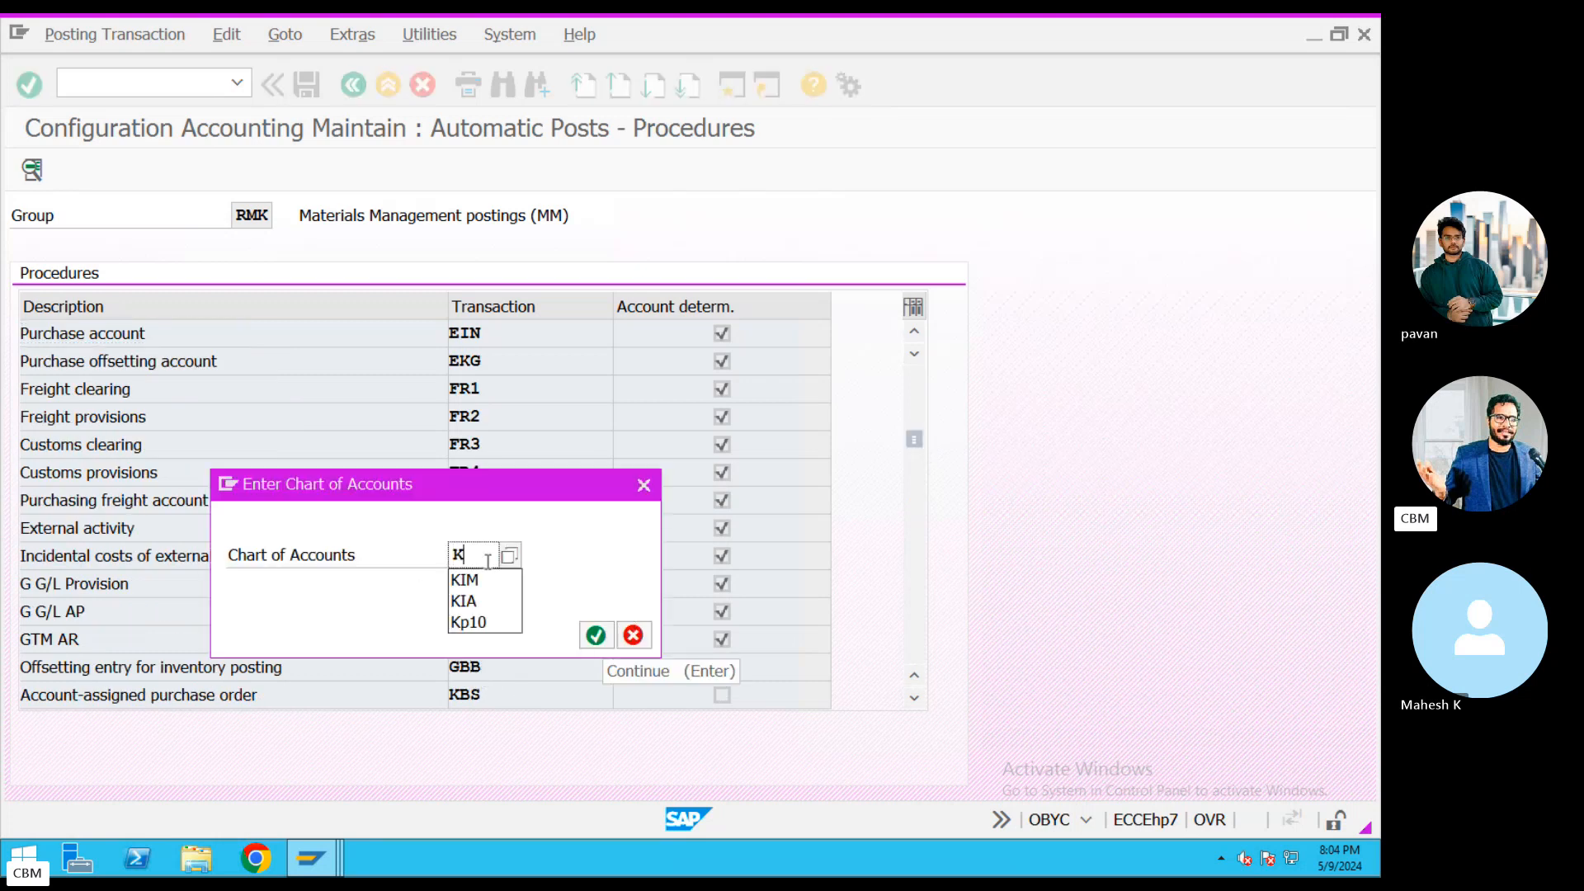
key(Return)
Start a new account assignment line with valuation modifier X and general modification VBR.
click(104, 566)
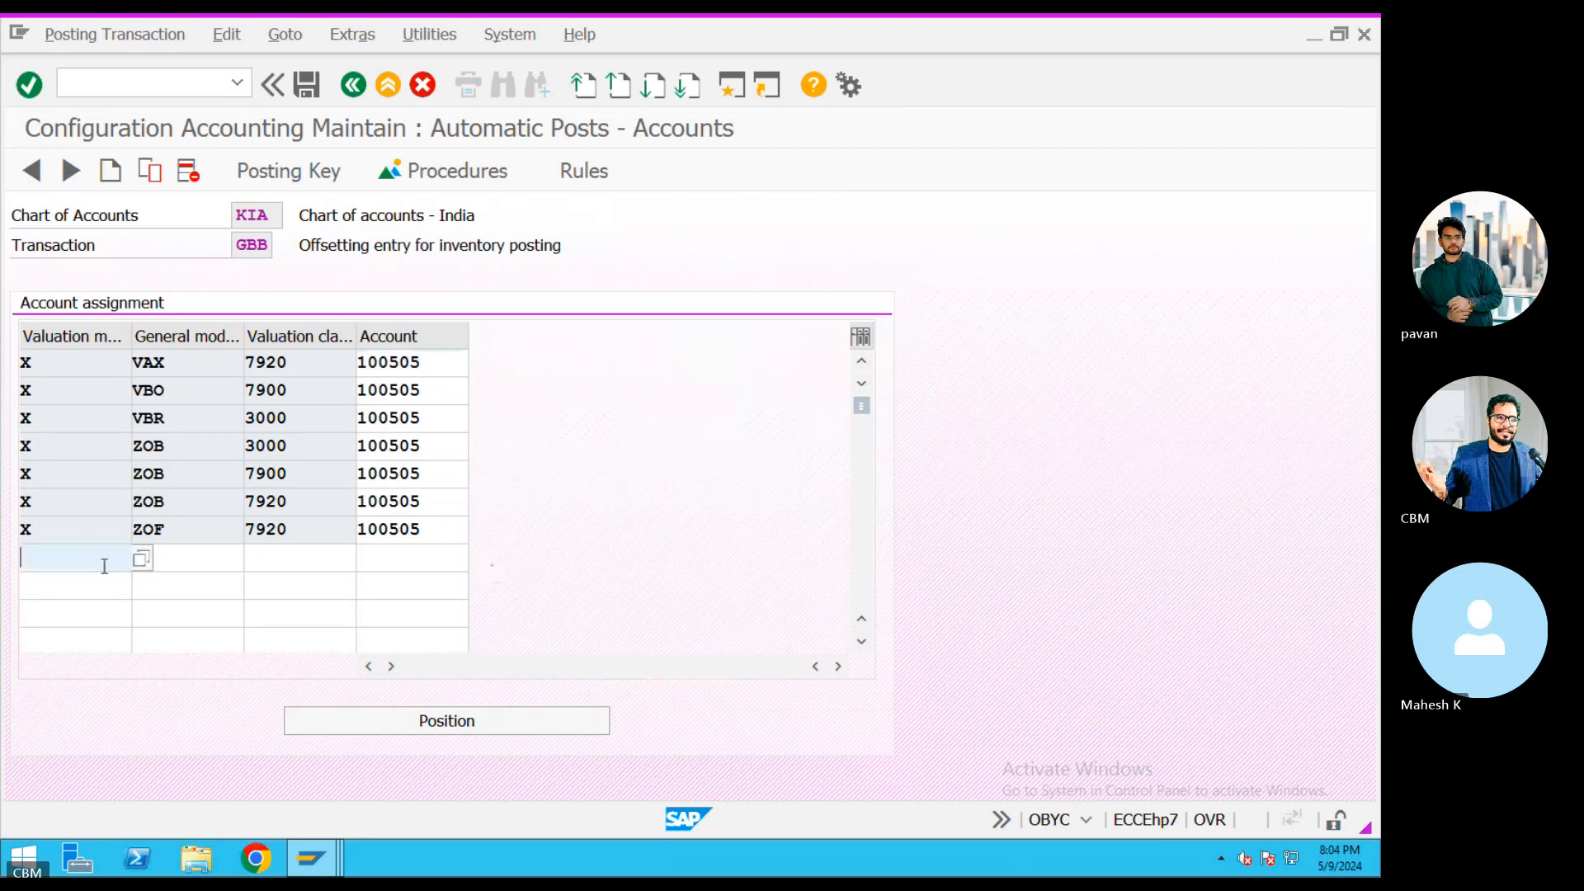
text(C)
key(BackSpace)
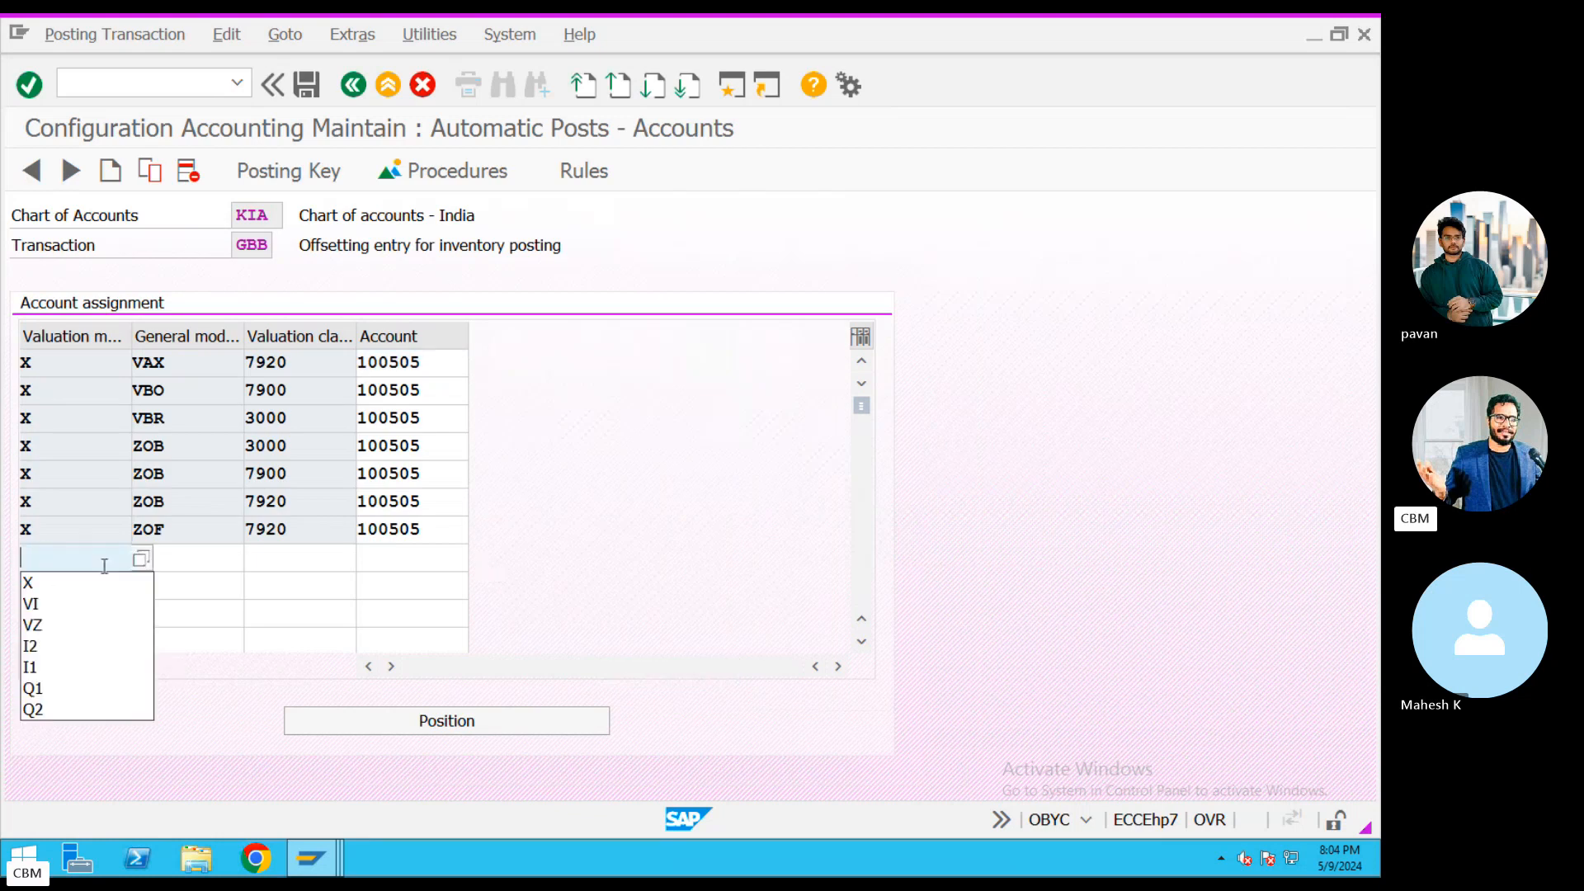
text(X)
click(200, 566)
text(VBR)
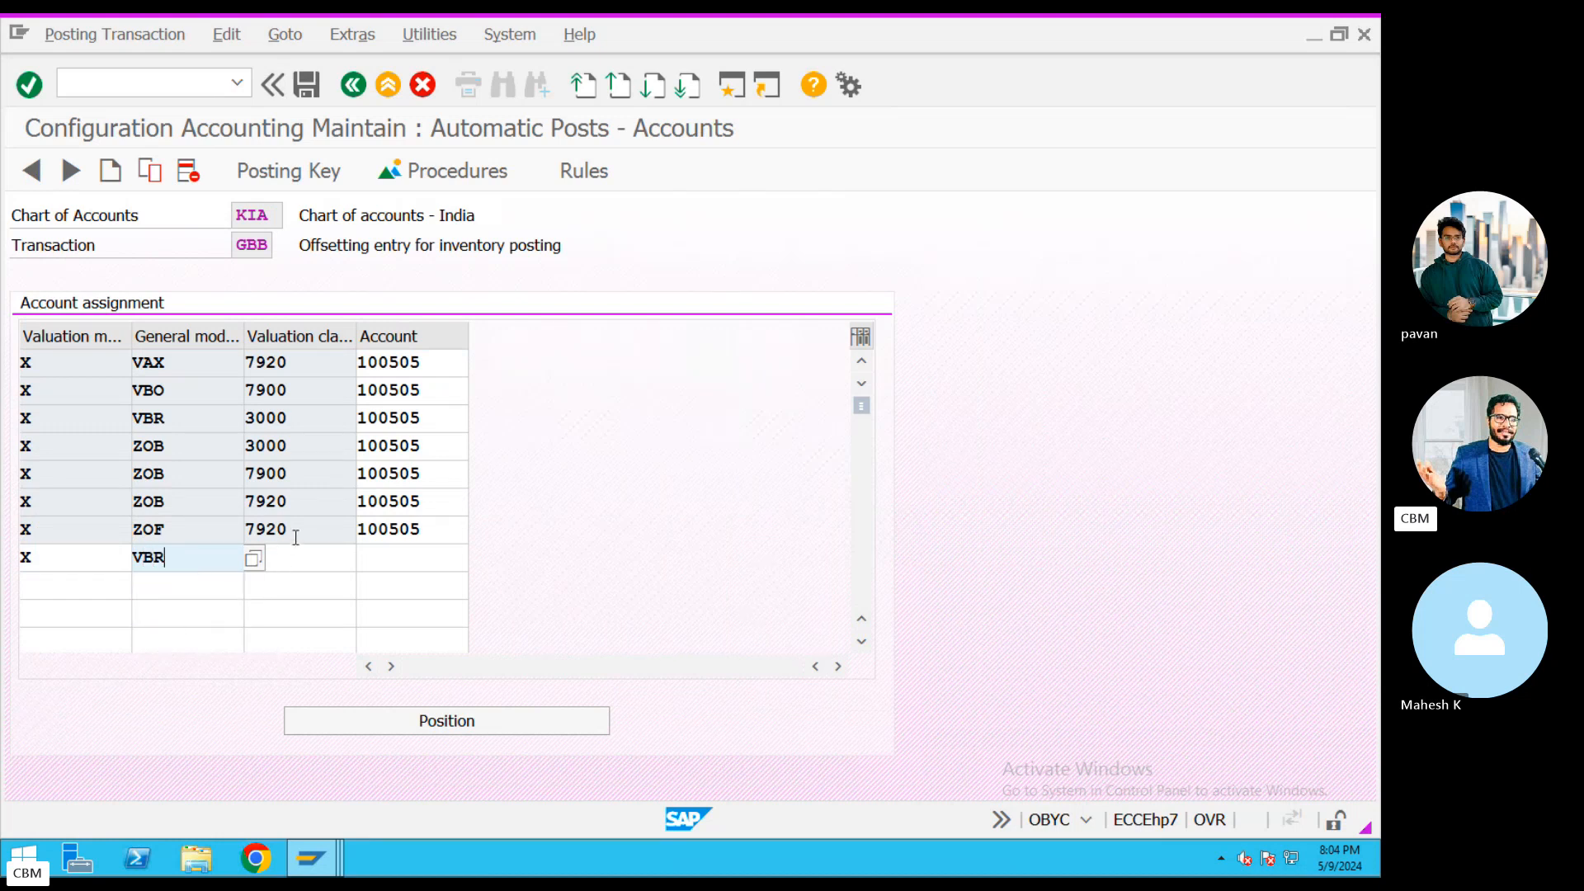
Complete the new VBR line with valuation class 7920 and the G/L account copied from the ZOF line.
drag(295, 537, 205, 532)
key(ctrl+c)
click(272, 560)
key(ctrl+v)
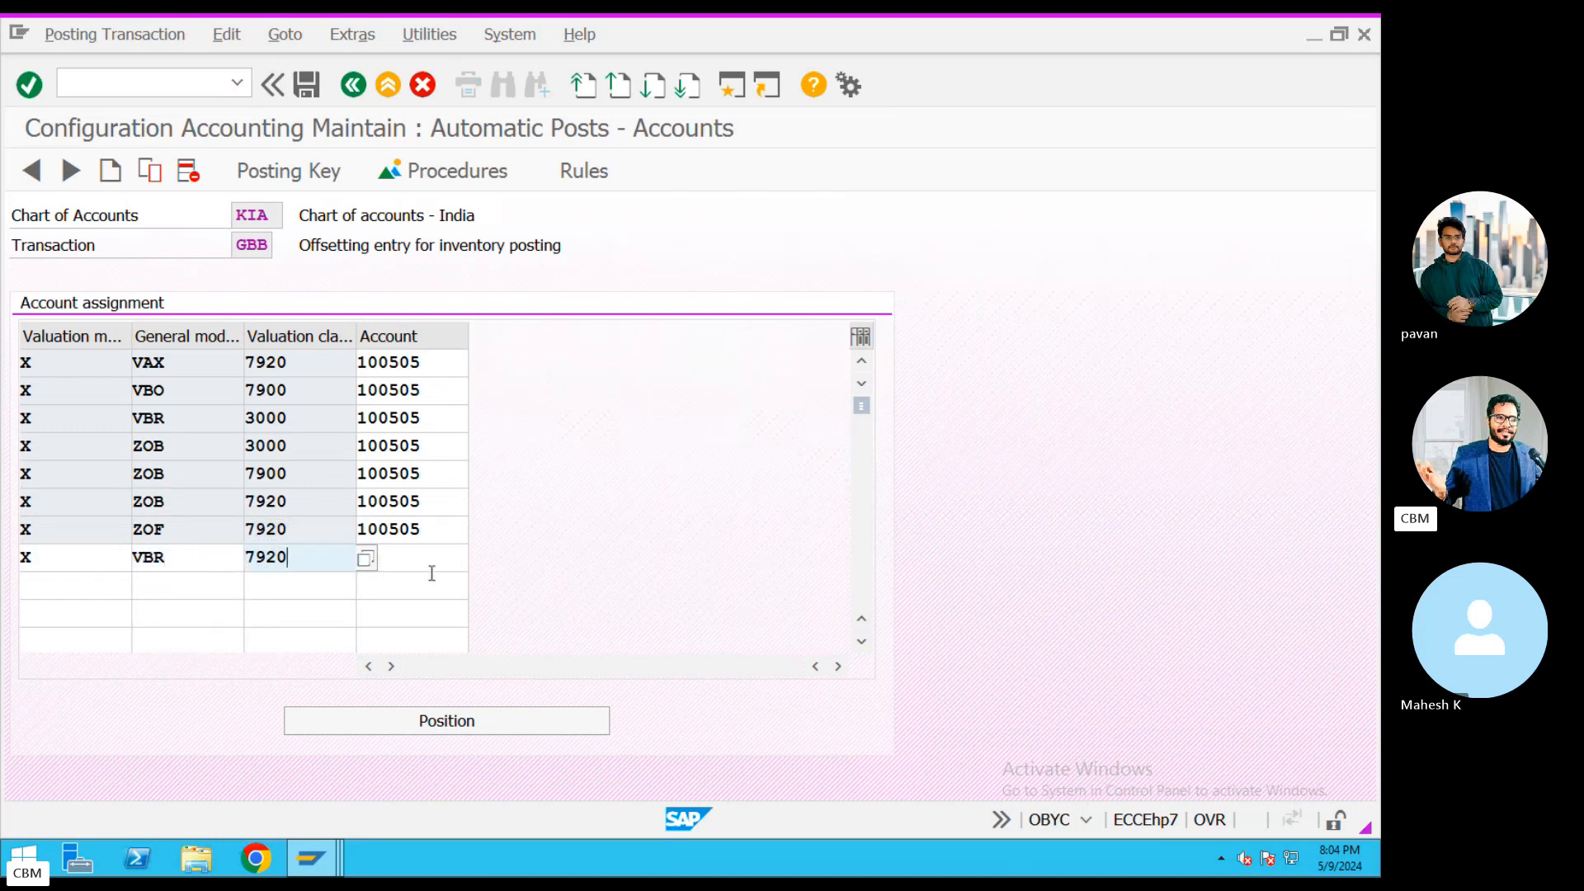
drag(424, 535, 295, 539)
key(ctrl+c)
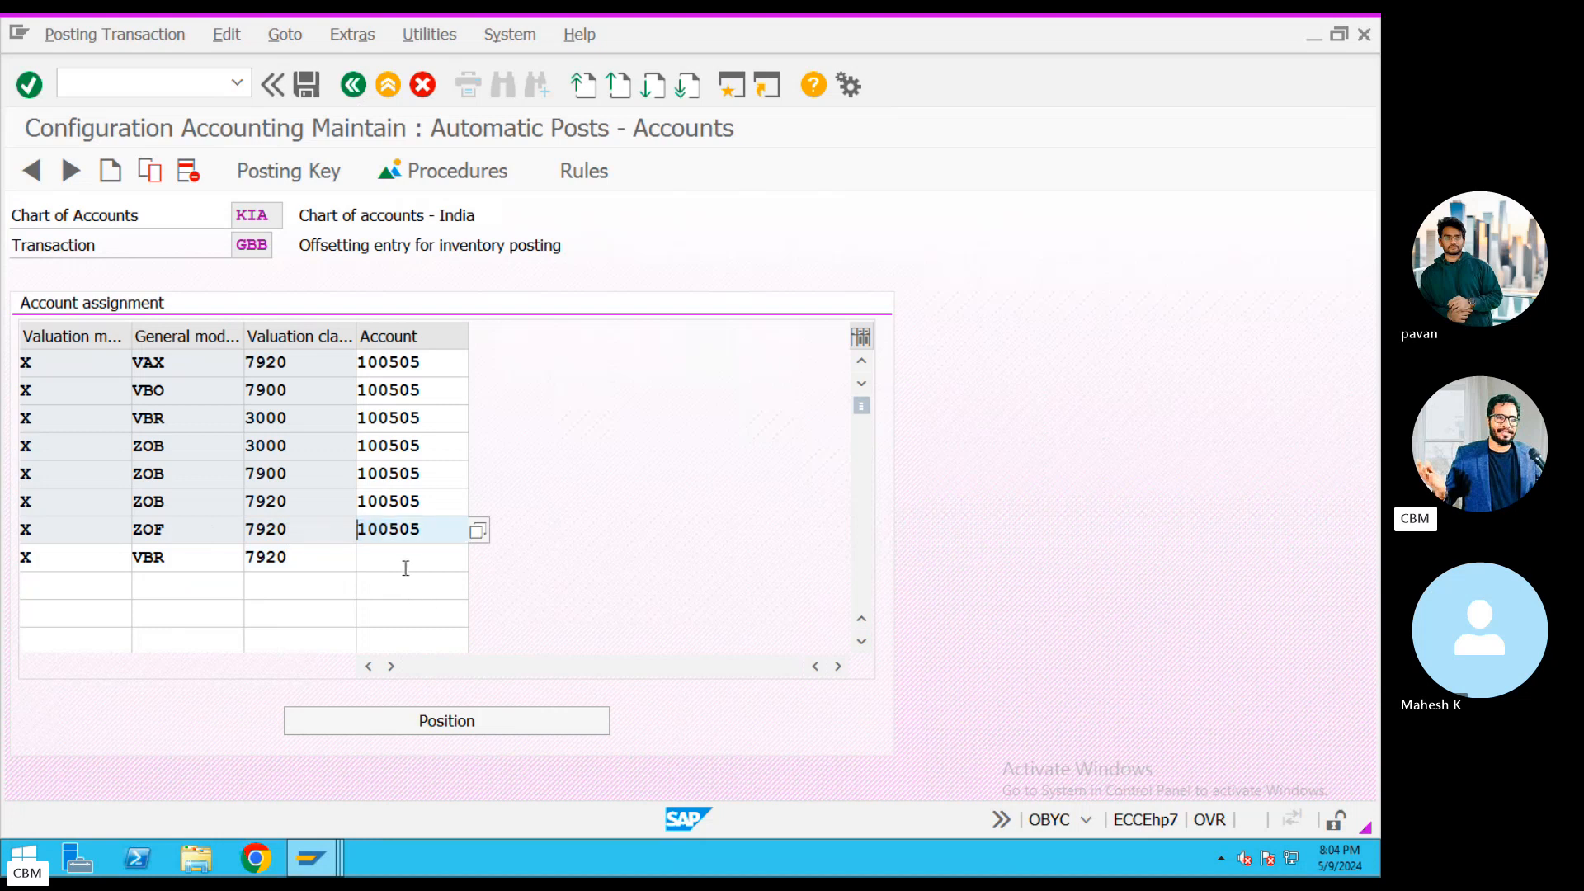
click(405, 568)
key(ctrl+v)
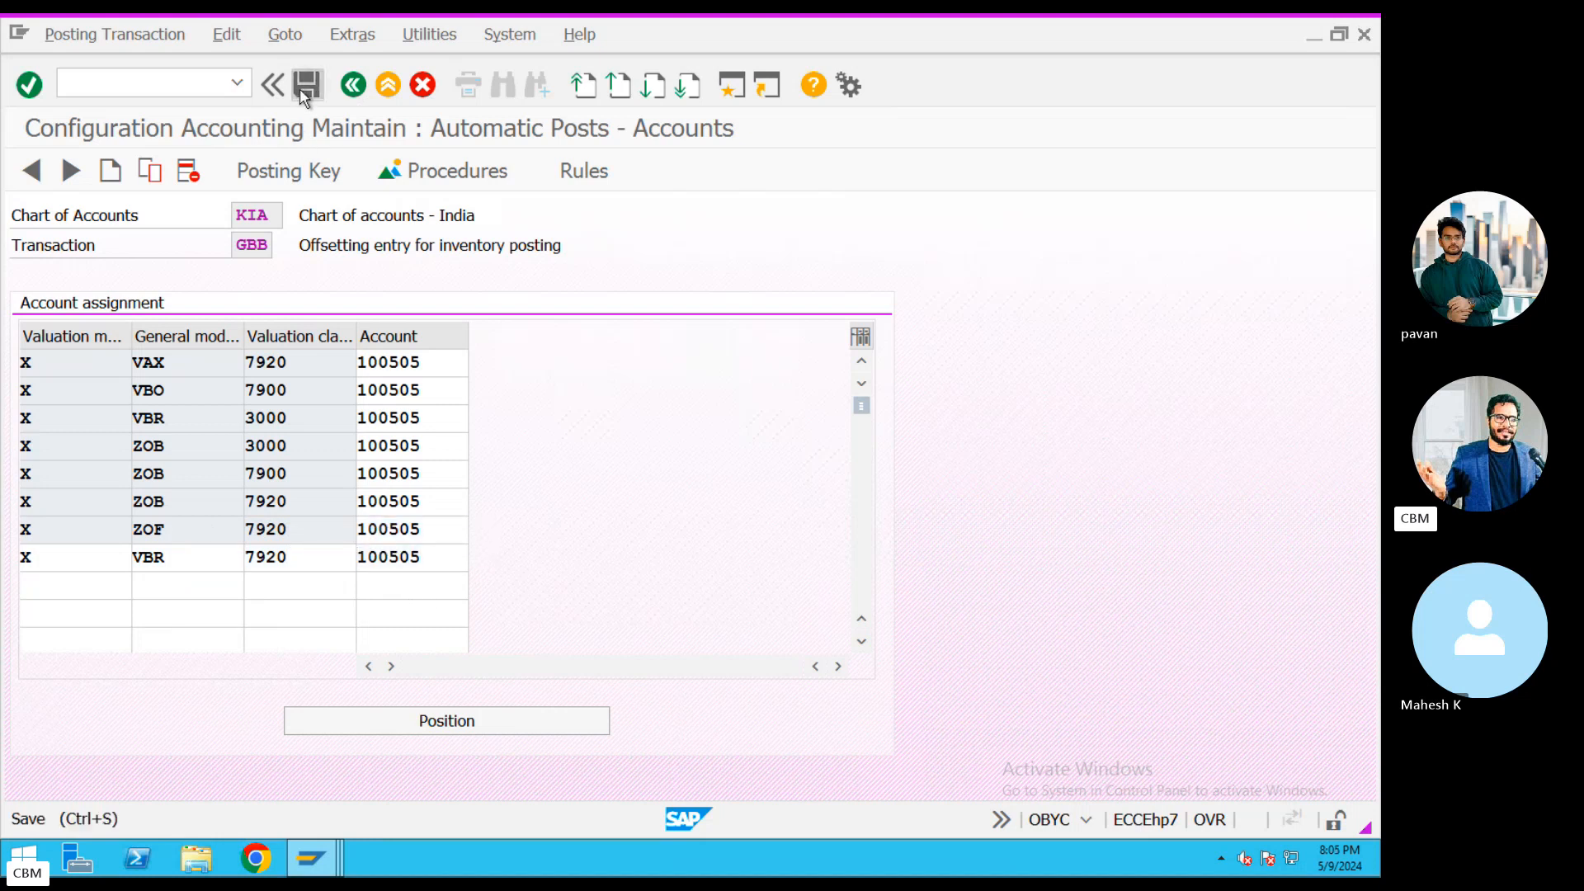
Save the GBB account assignments in a new customizing request with the short description "test".
click(304, 91)
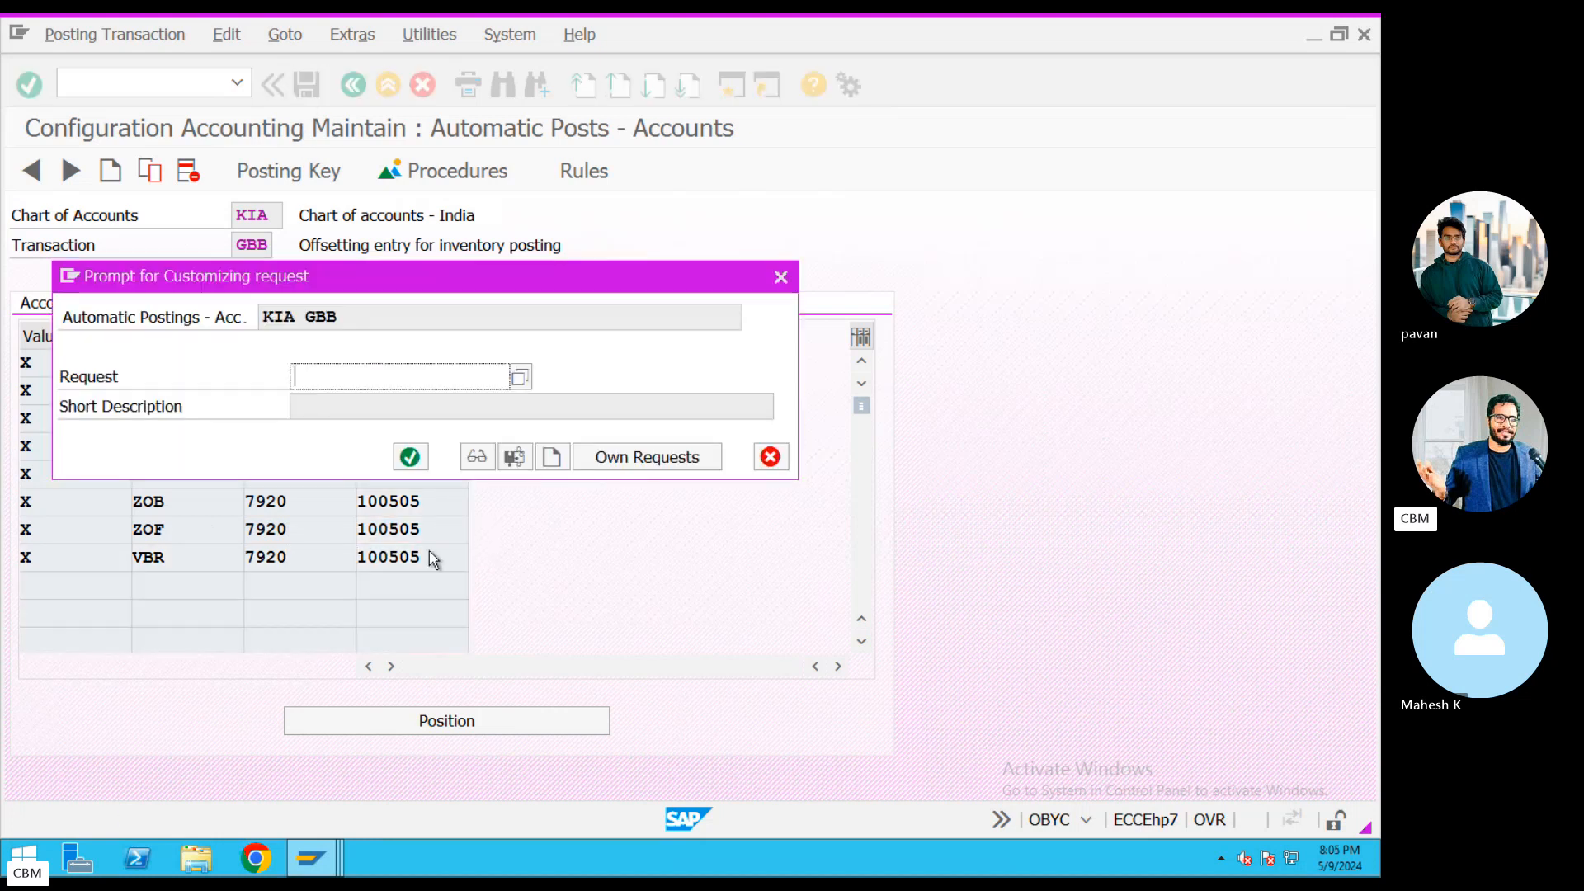
click(559, 464)
click(365, 379)
text(tes)
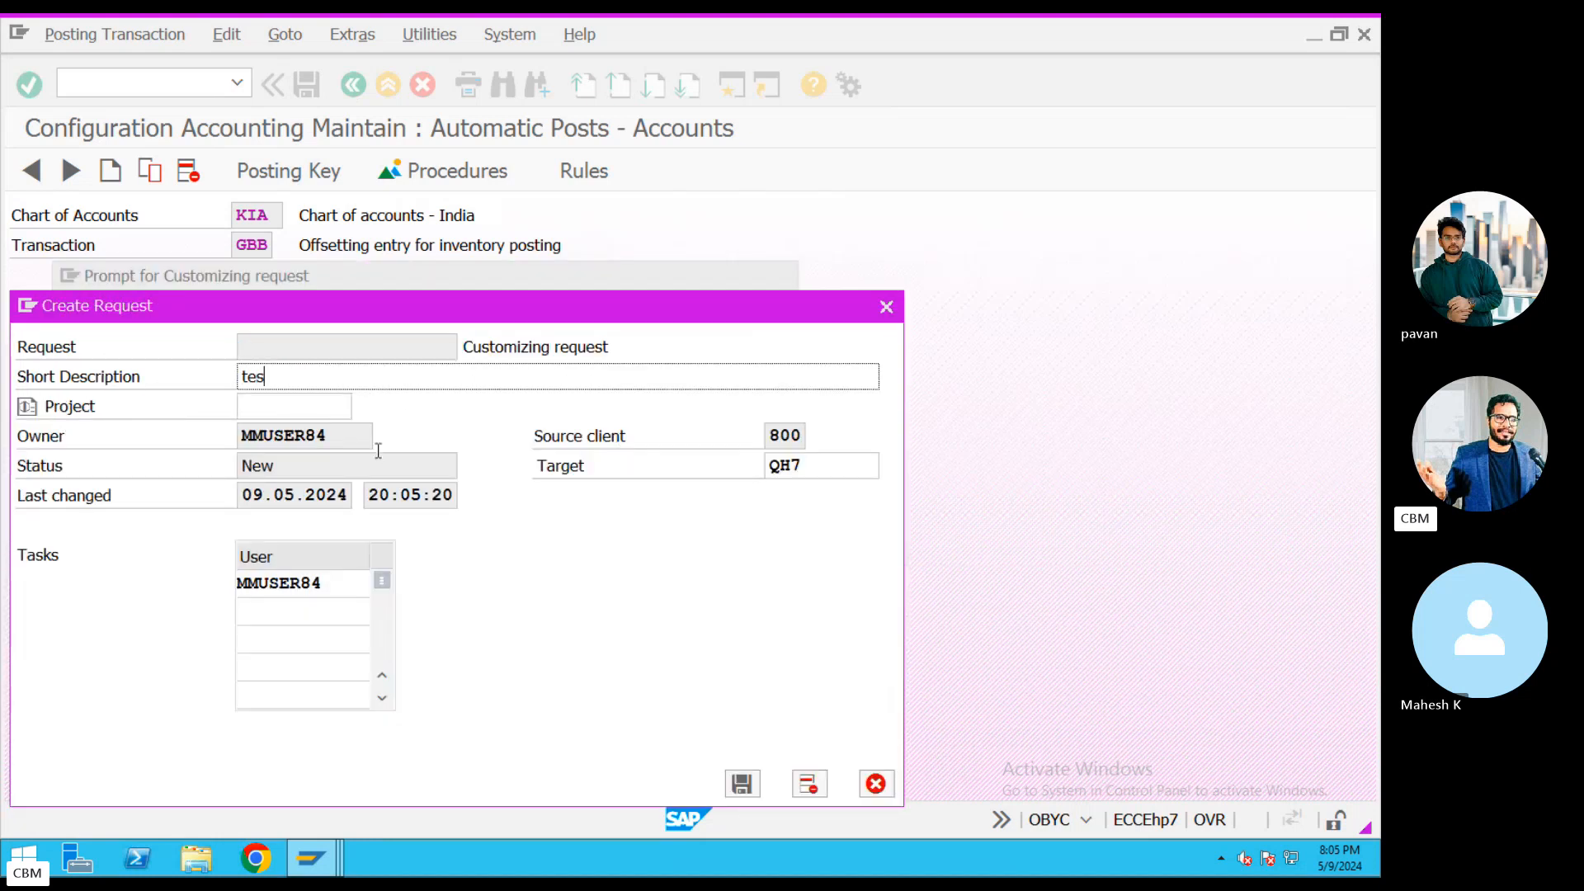
text(t)
click(742, 783)
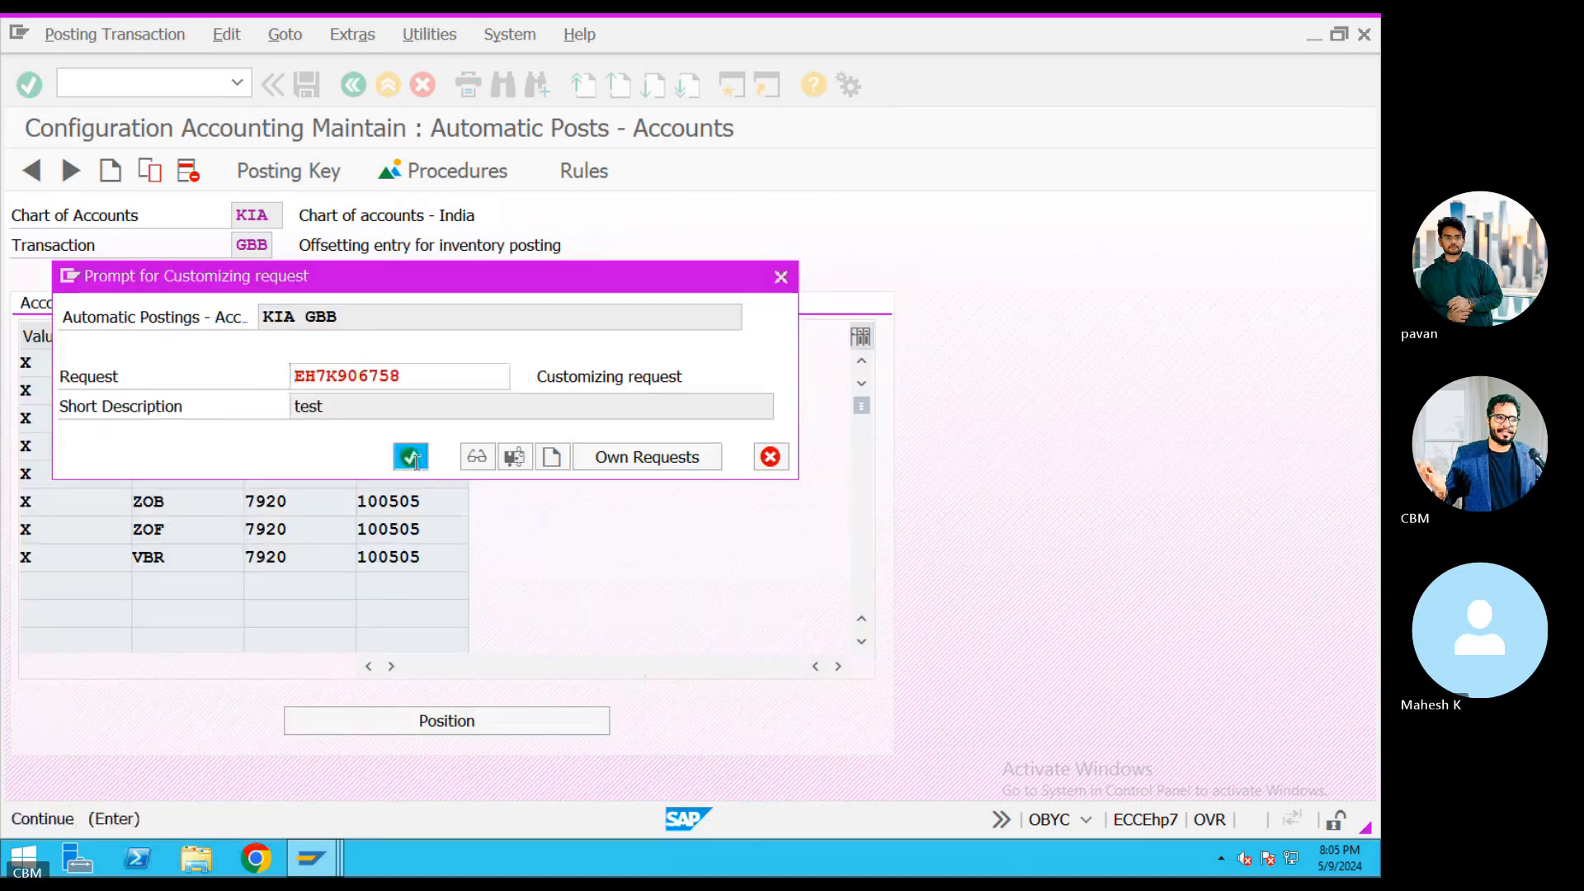
click(412, 459)
Return to the MB1A goods issue for material 11480 and post it.
mouse_move(311, 858)
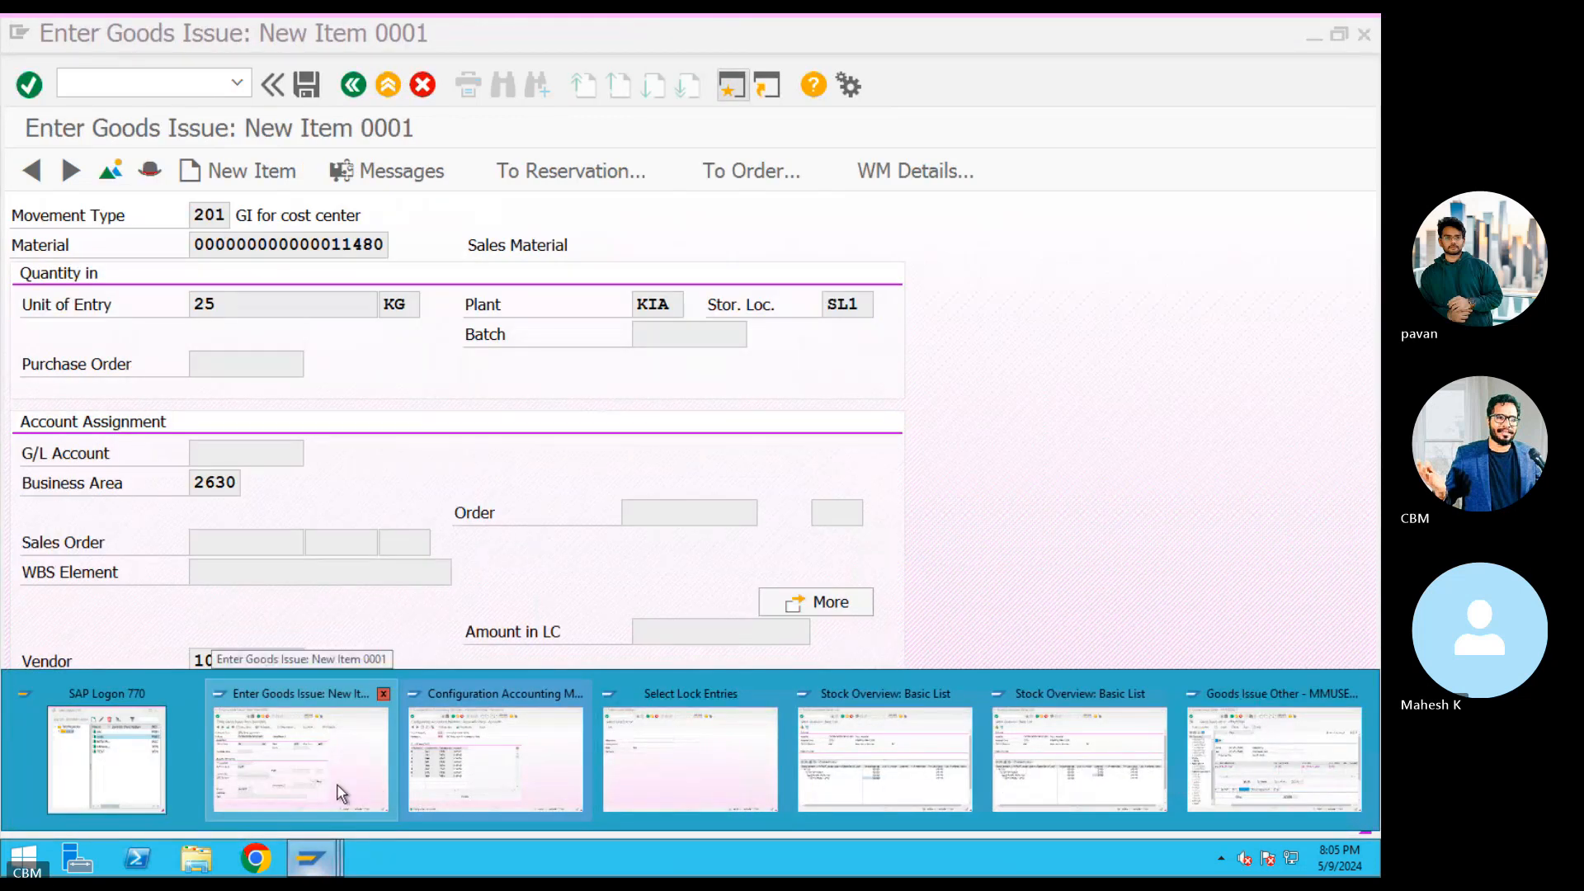
click(339, 792)
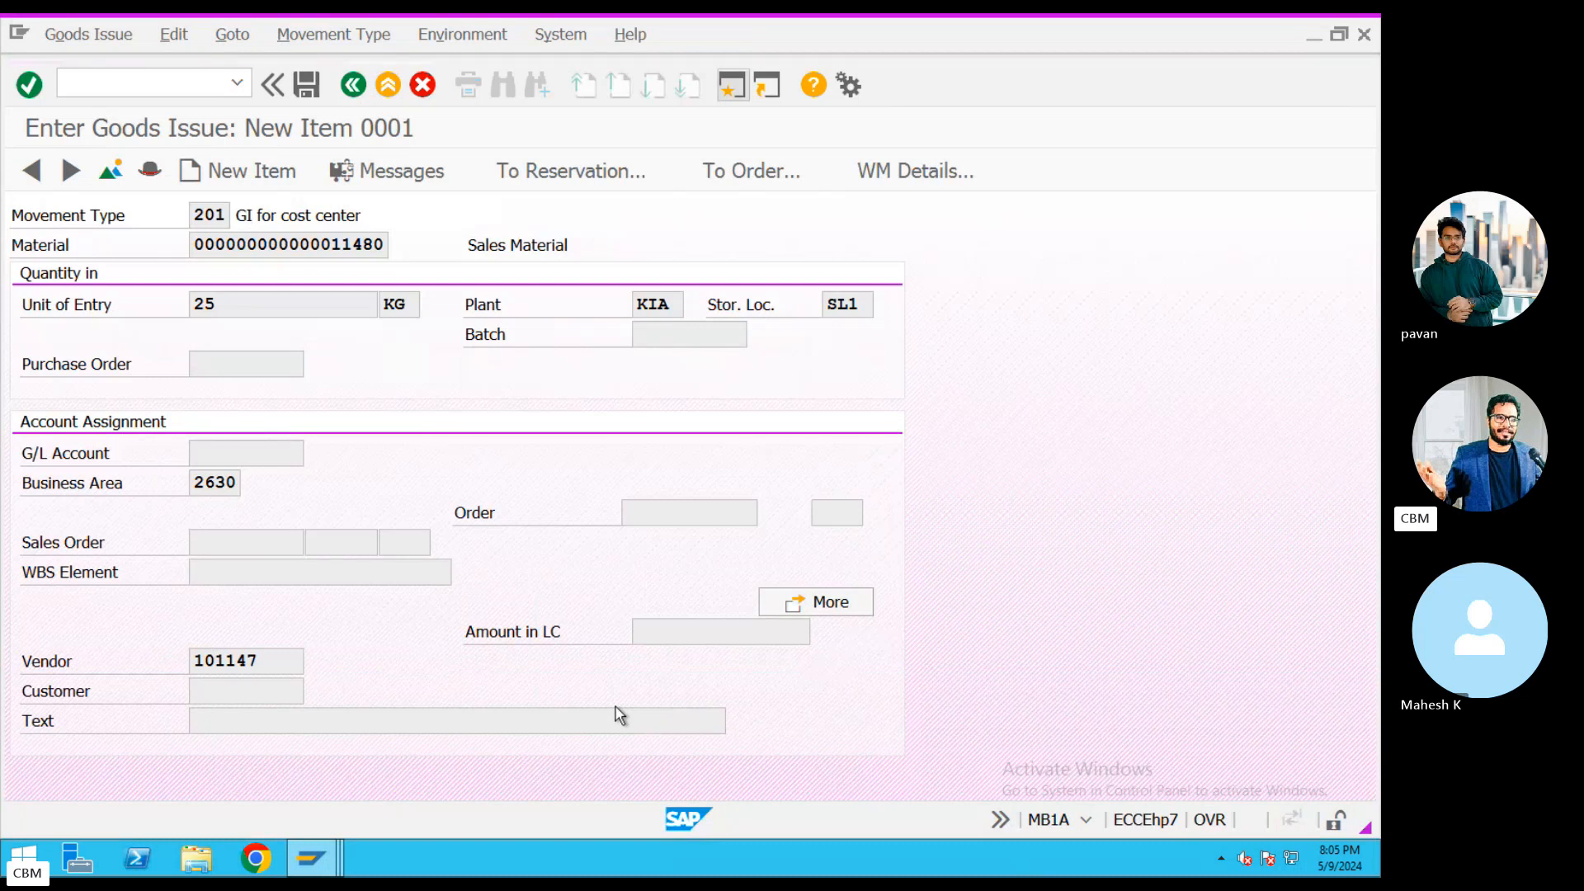
key(ctrl+s)
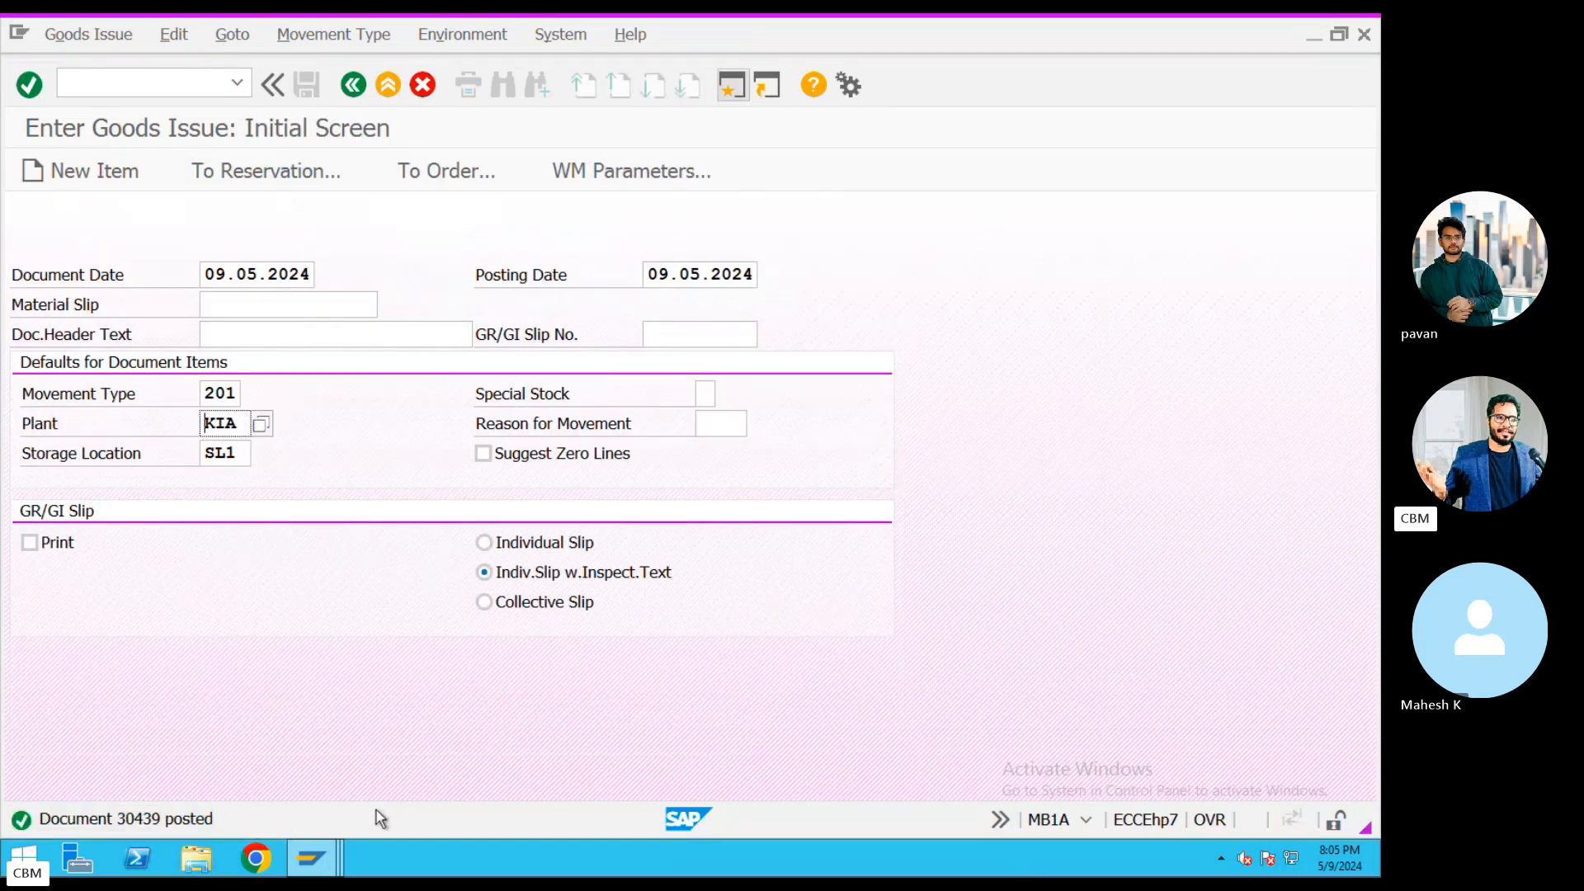
Rerun the MMBE stock overview for material 11480 in plant KIA, check the unrestricted stock of SL1 and exit the transaction.
mouse_move(311, 859)
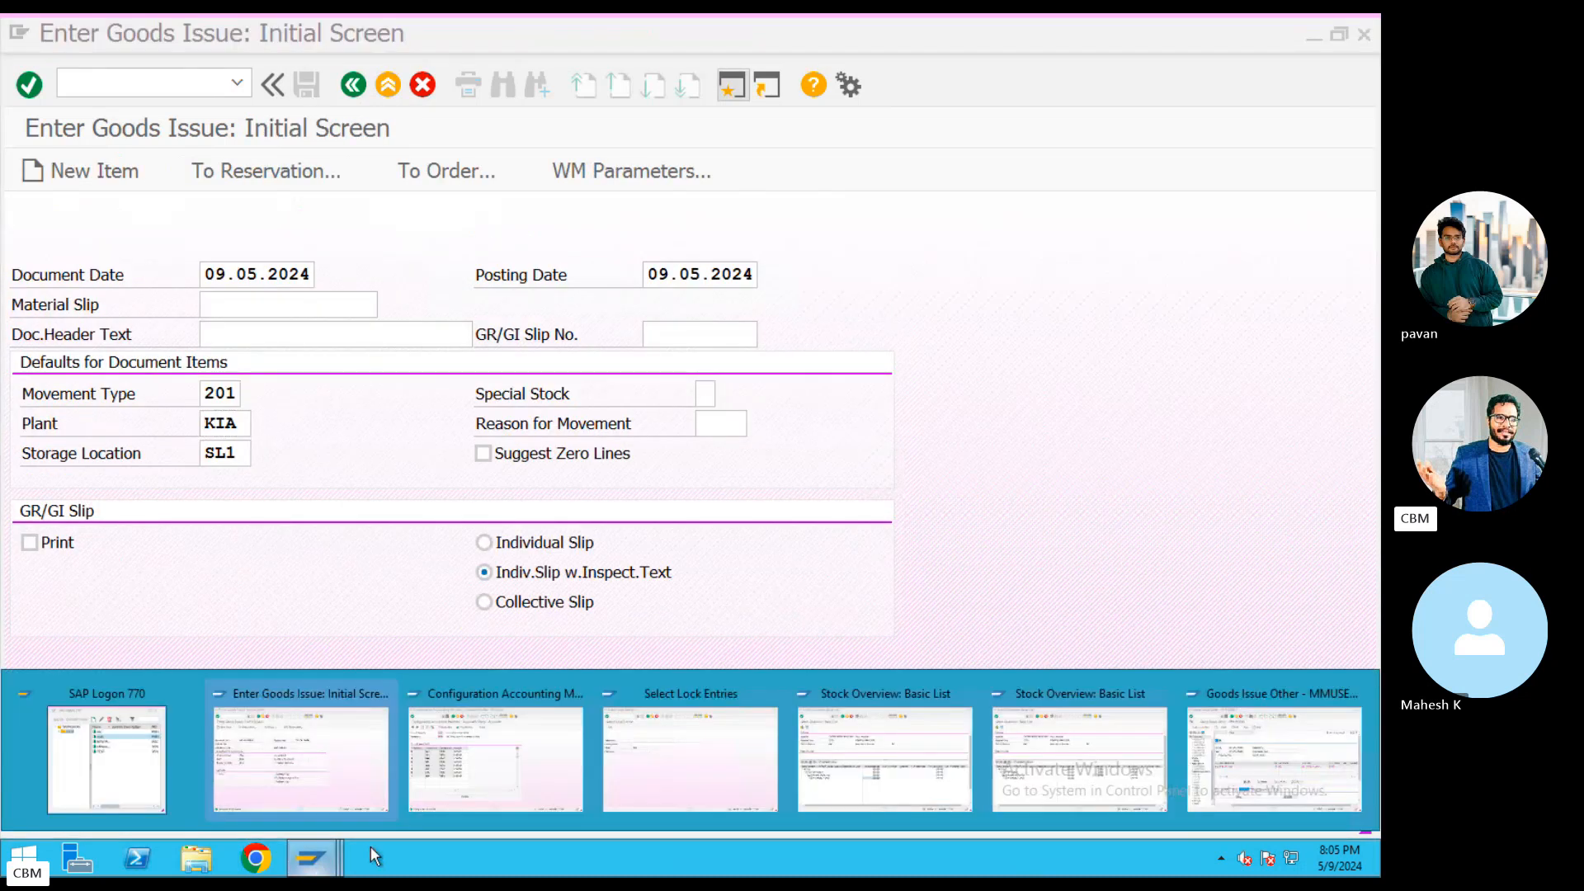
click(885, 759)
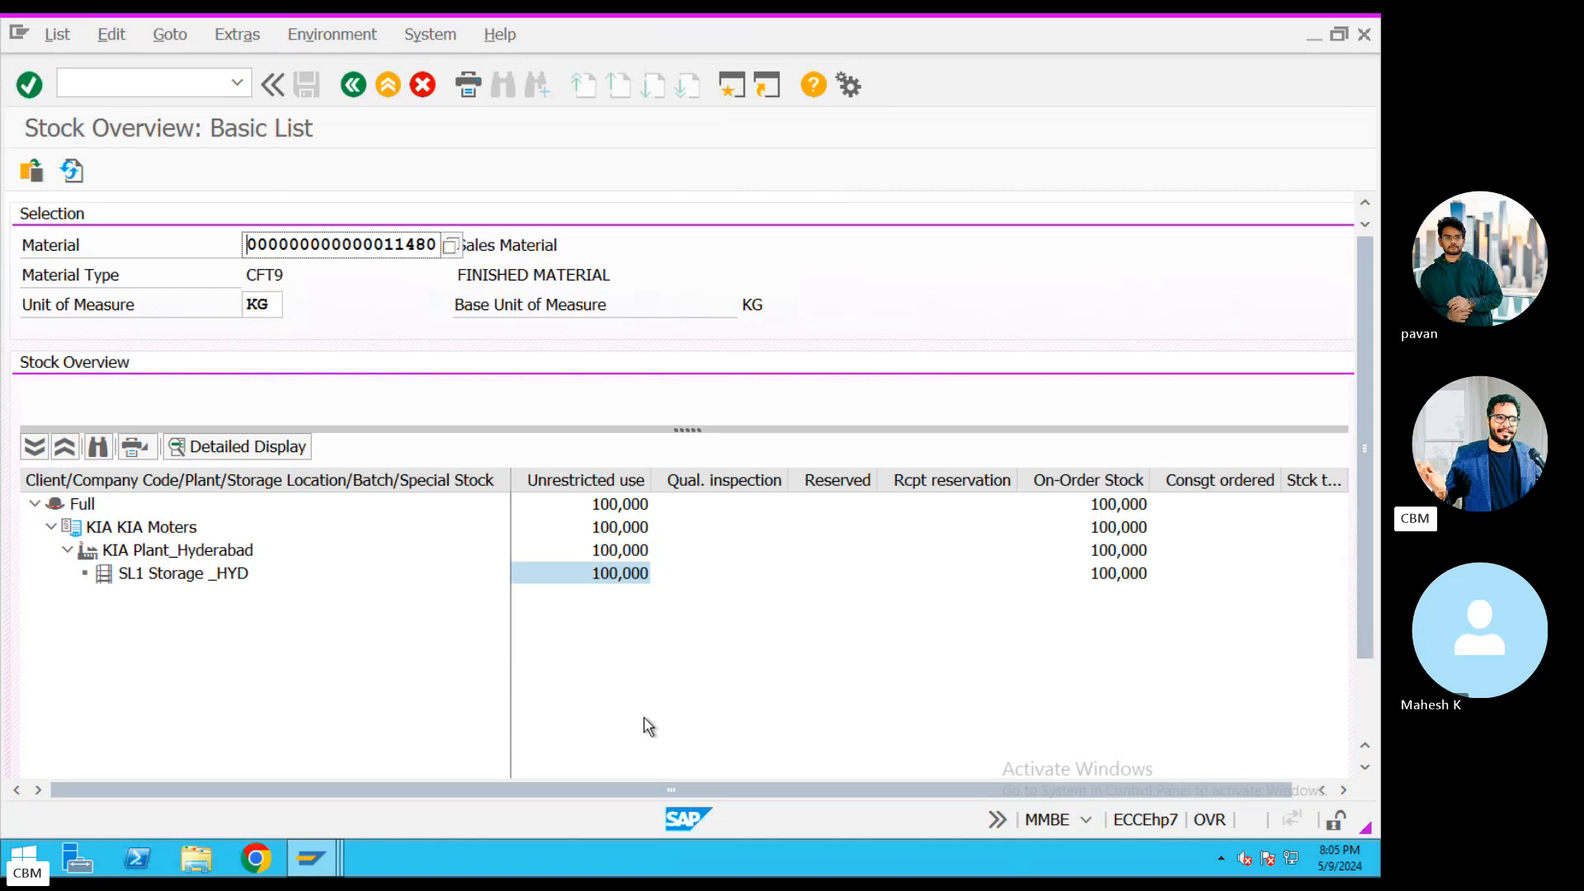
click(359, 85)
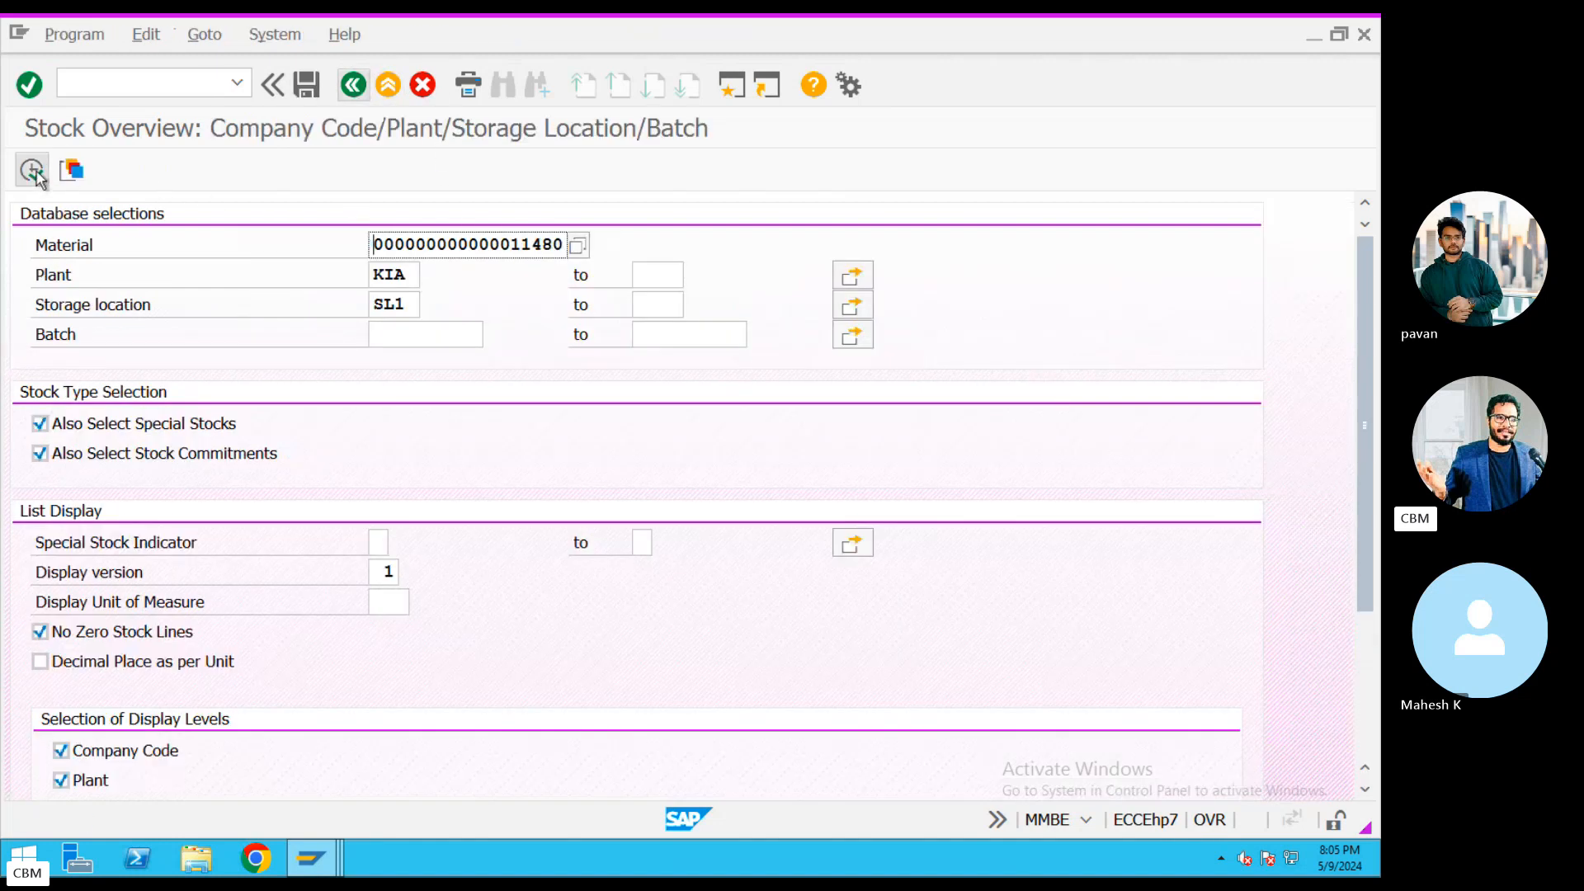
click(33, 171)
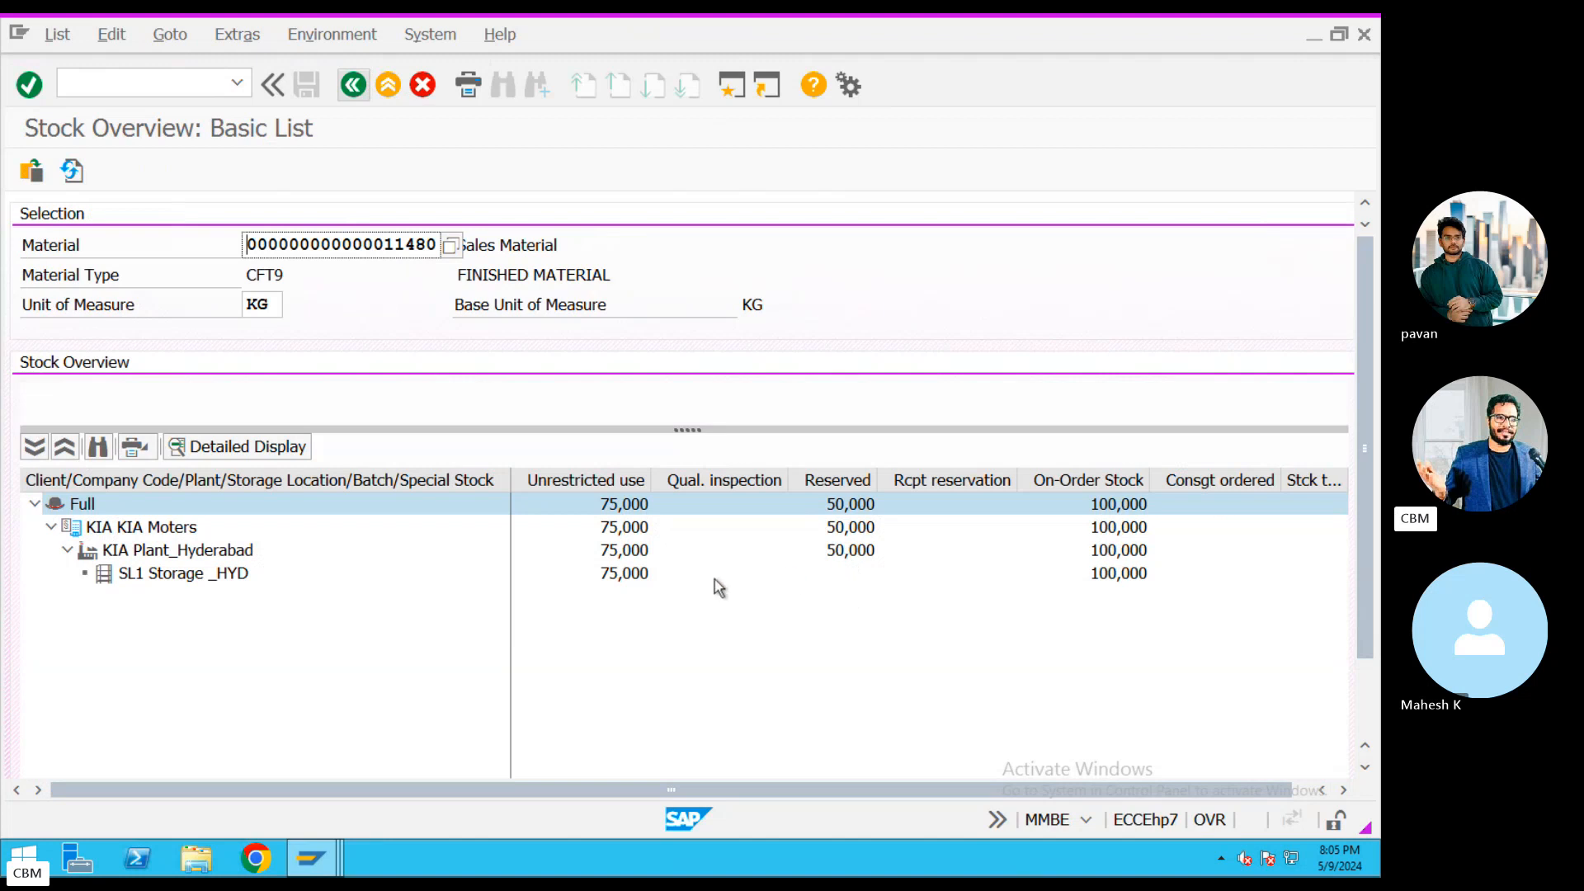
click(618, 577)
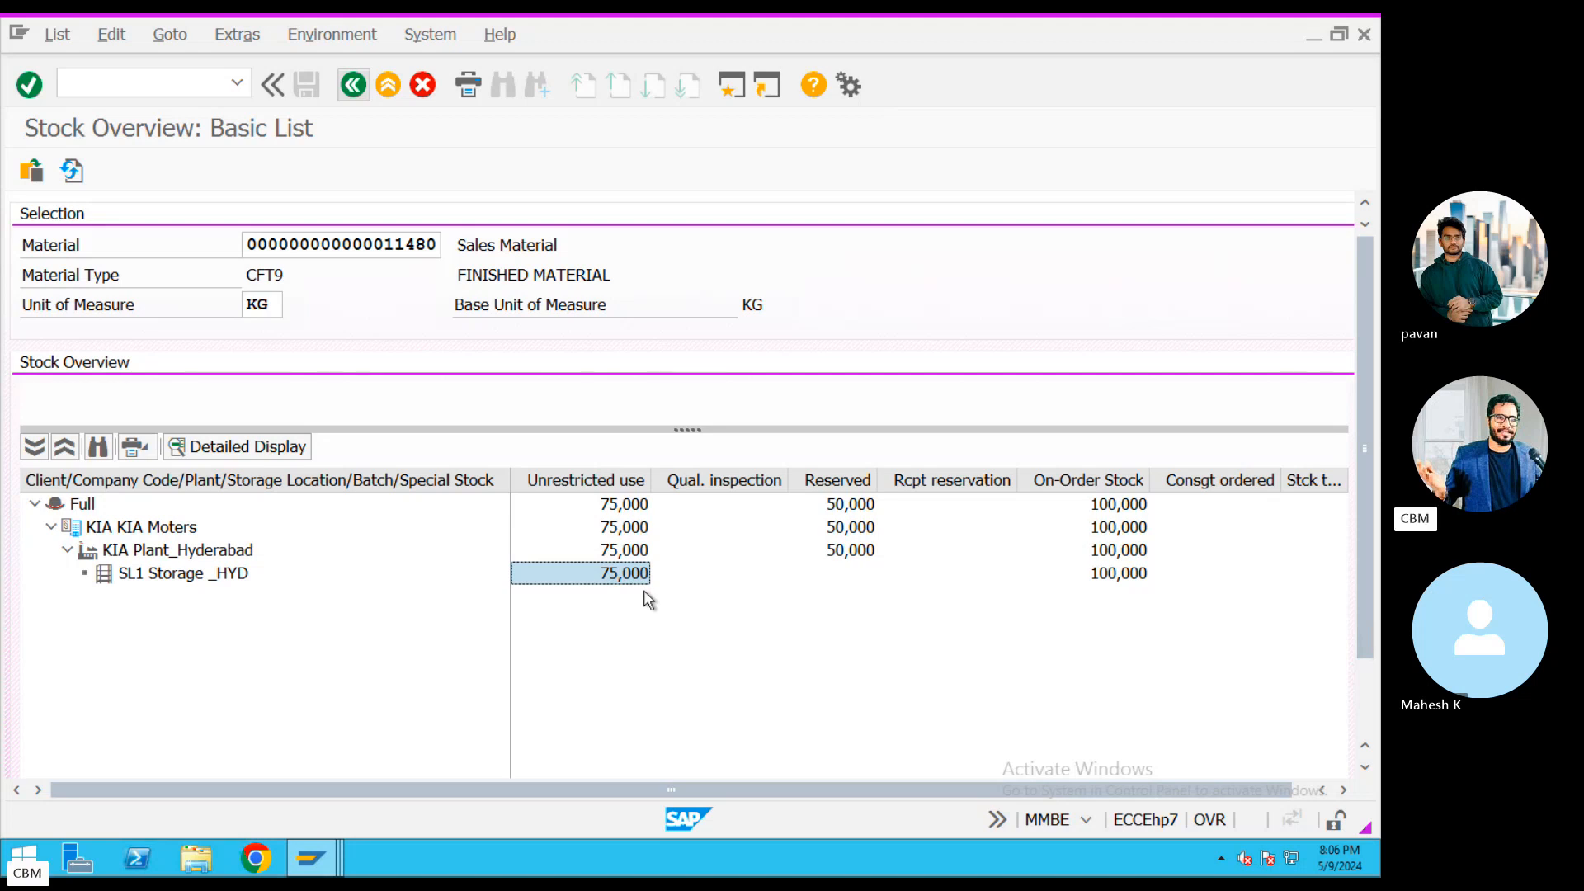
click(424, 89)
click(393, 93)
Switch to the Skype call and open the shared file 5_6246684393323103278.pdf from its chat.
key(ctrl+Left)
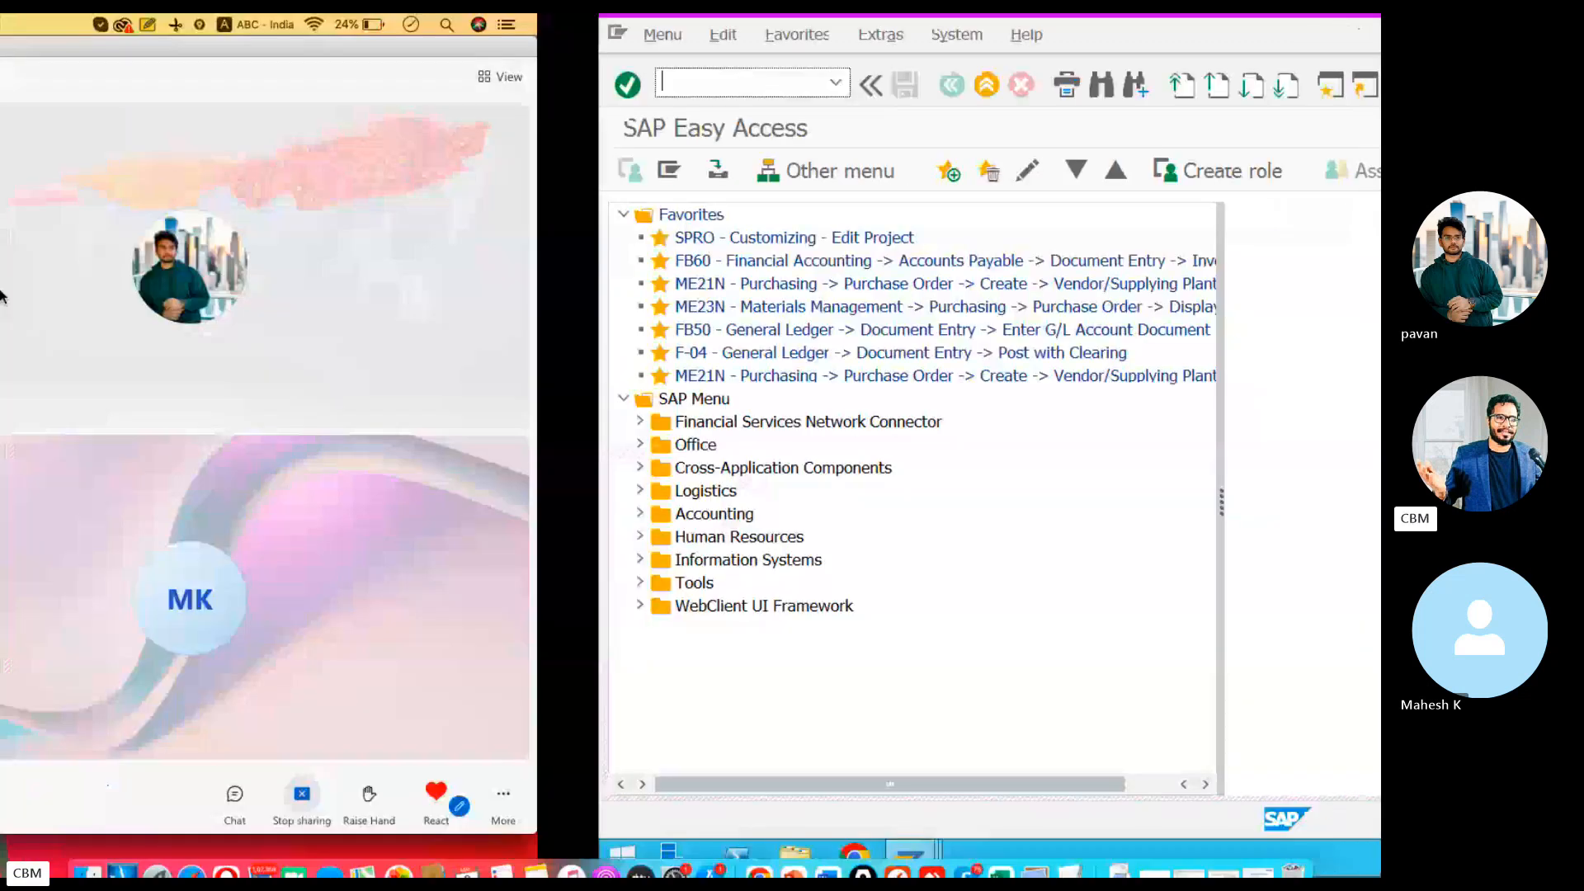
click(1078, 795)
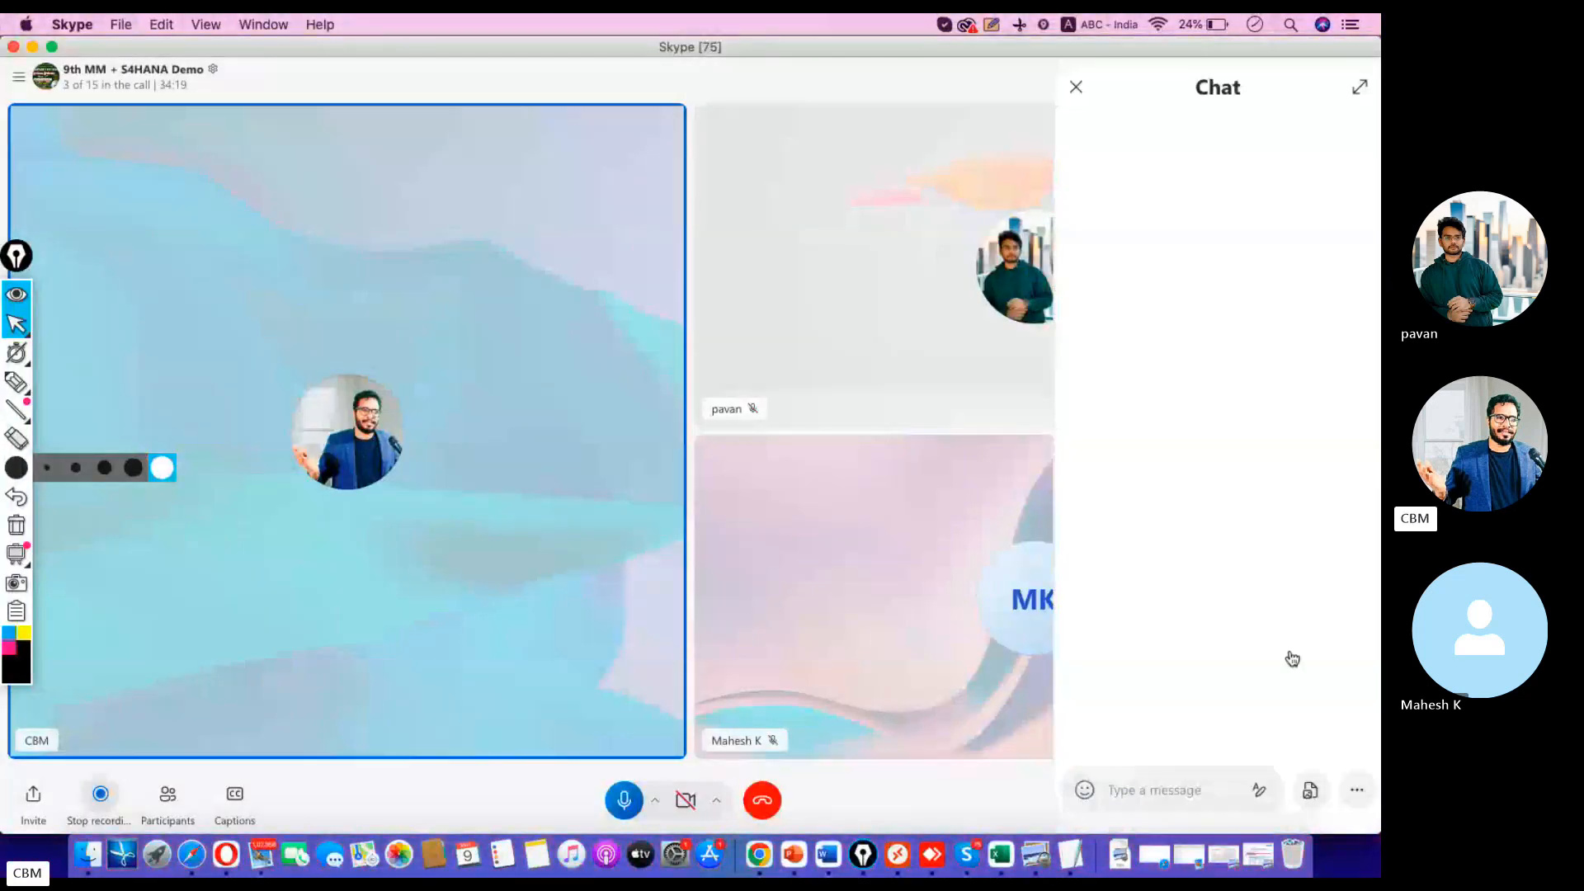
scroll(1249, 536, up, 10)
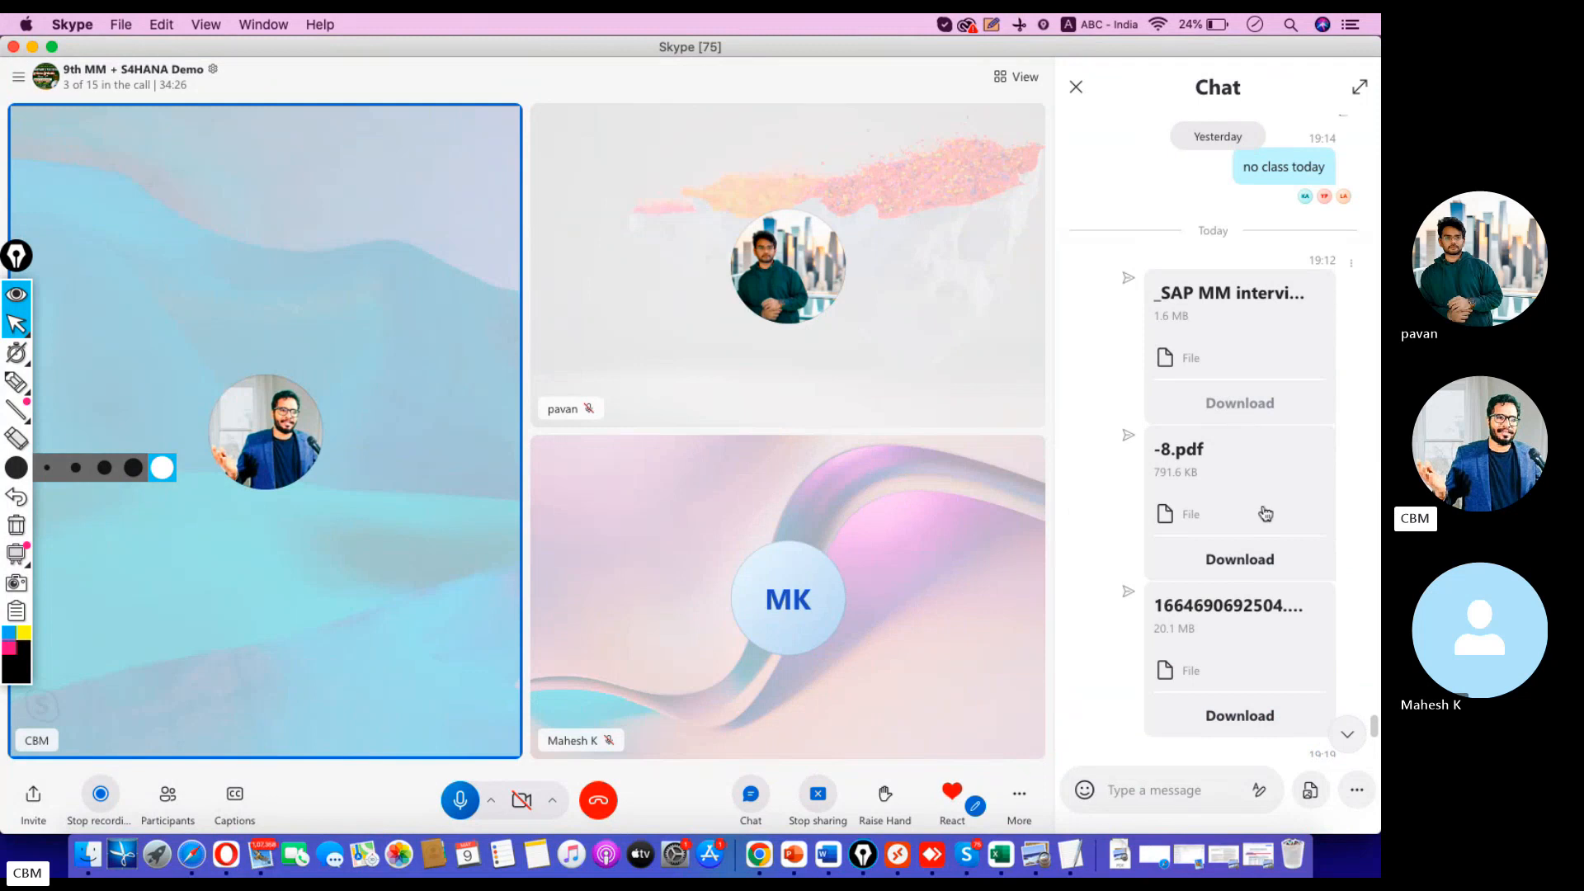
scroll(1254, 528, down, 5)
click(1235, 571)
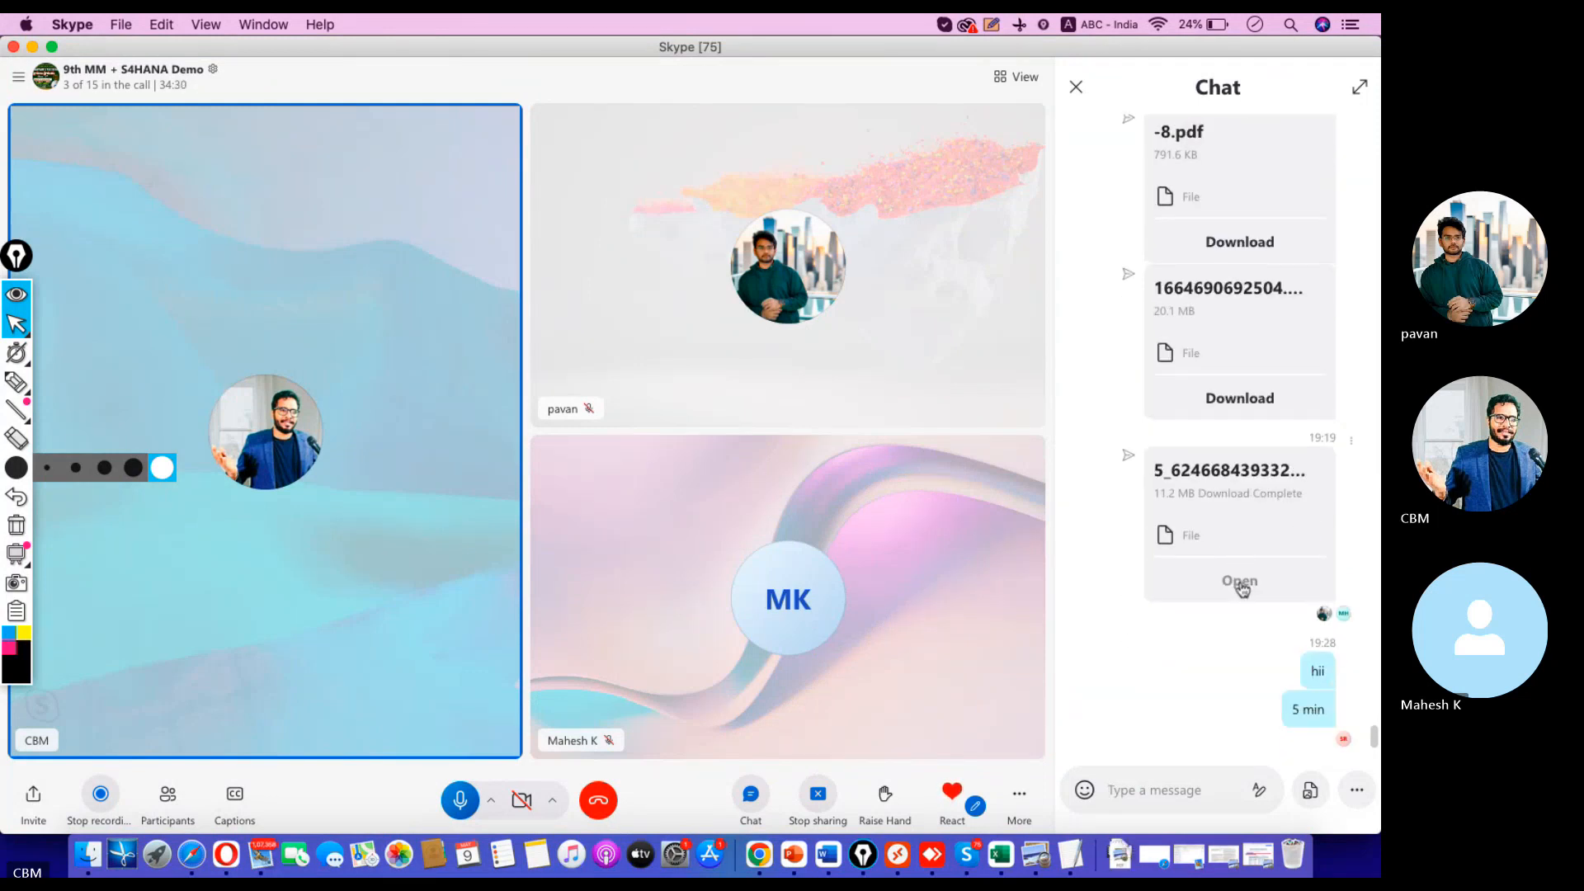
click(1239, 581)
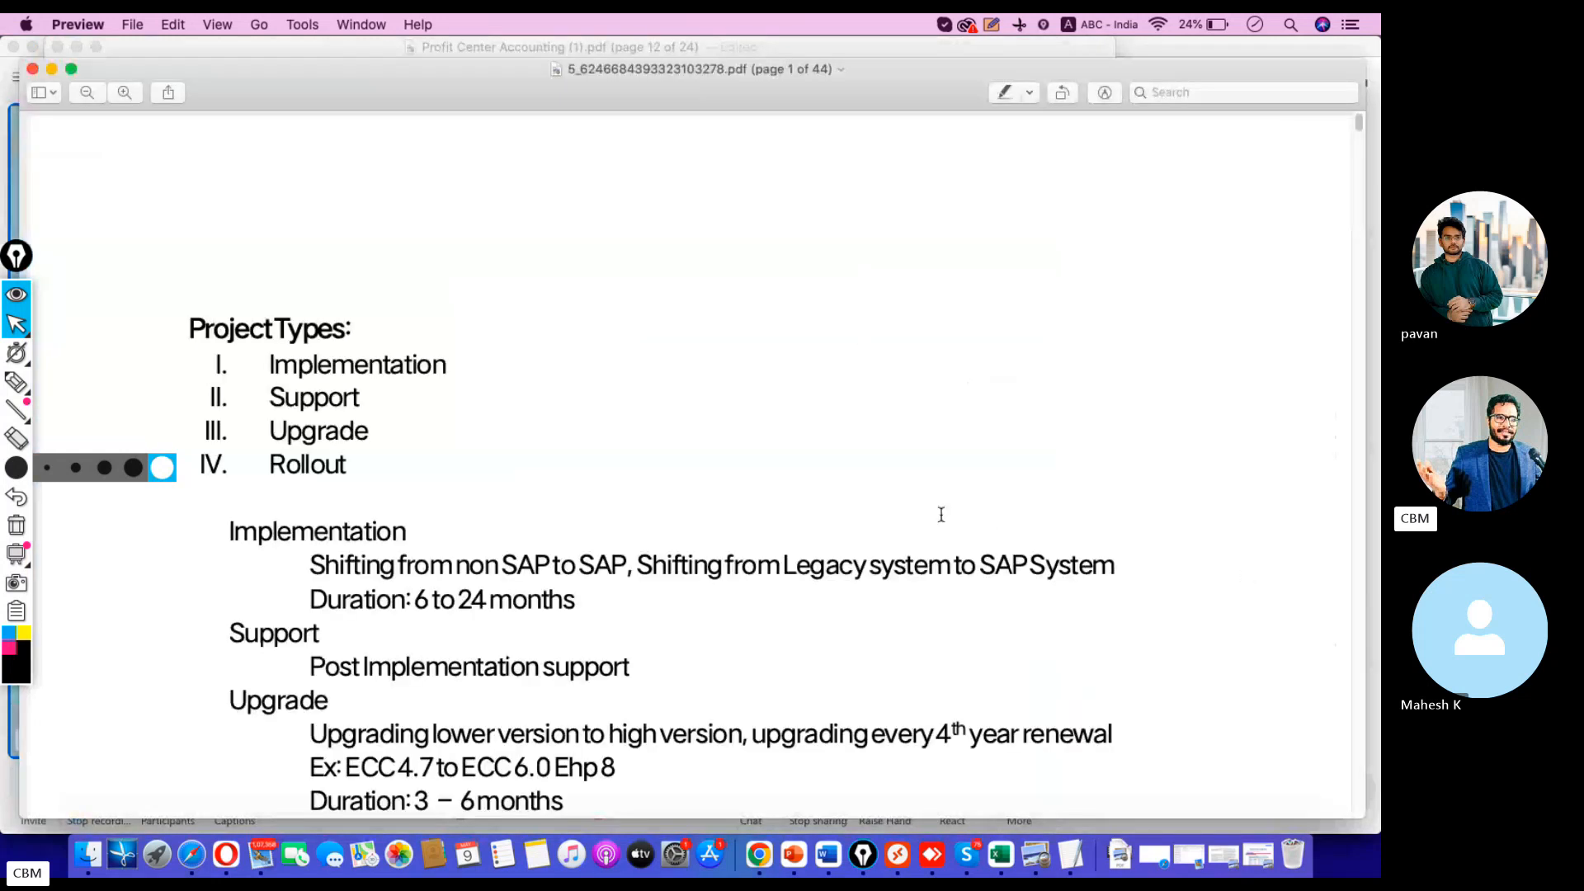
Review the PDF's opening pages on project types, the example implementation project, the Value ASAP methodology and the Phase I Project Preparation list.
scroll(585, 479, down, 4)
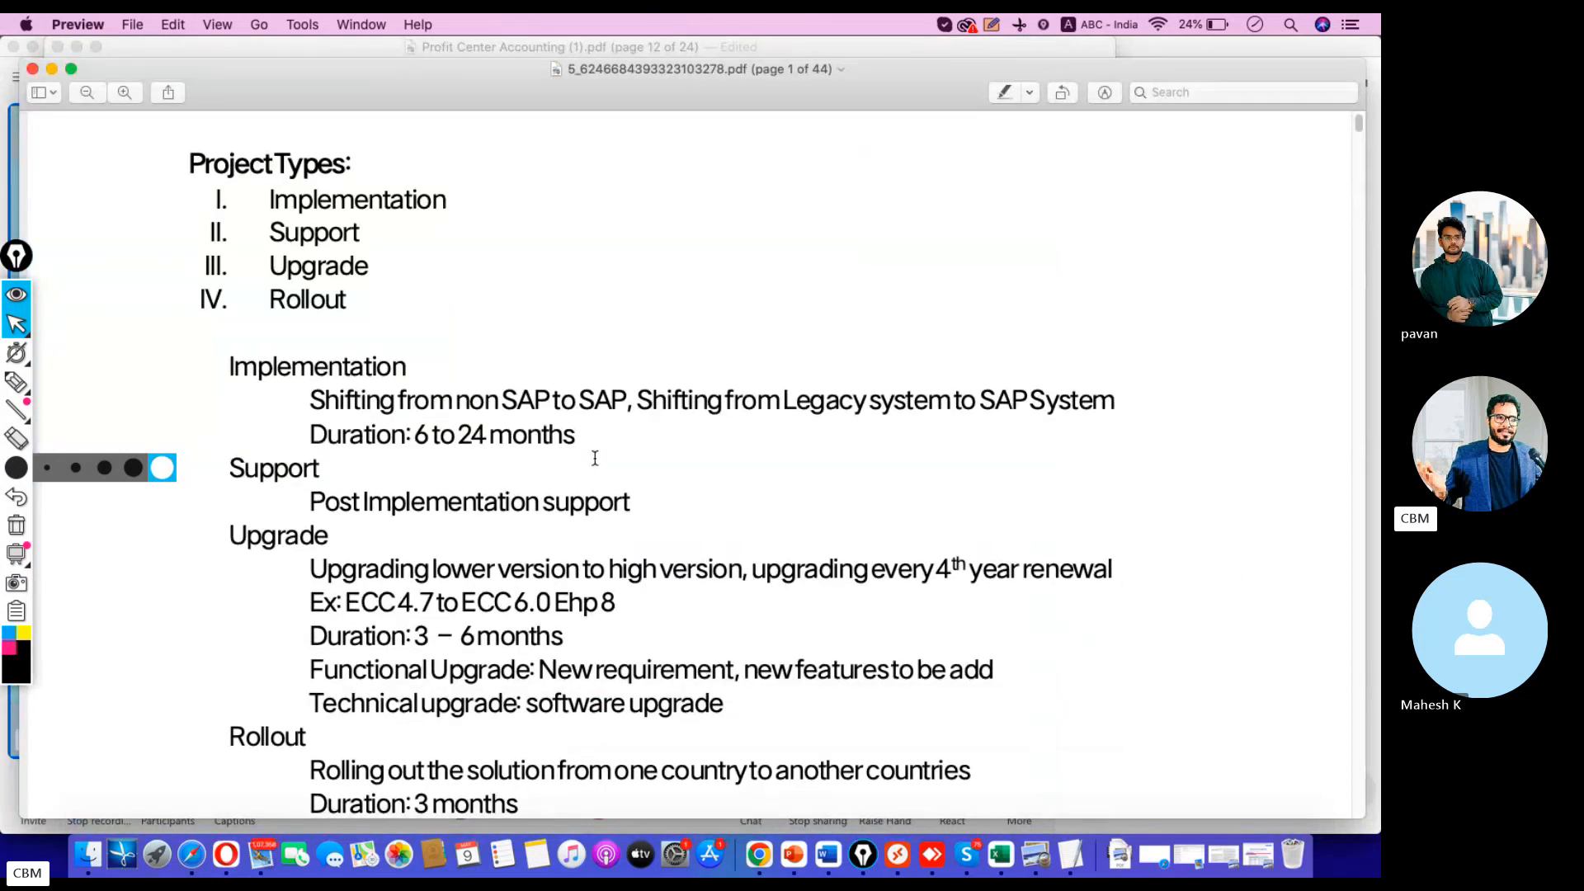
scroll(592, 470, down, 10)
scroll(595, 504, down, 20)
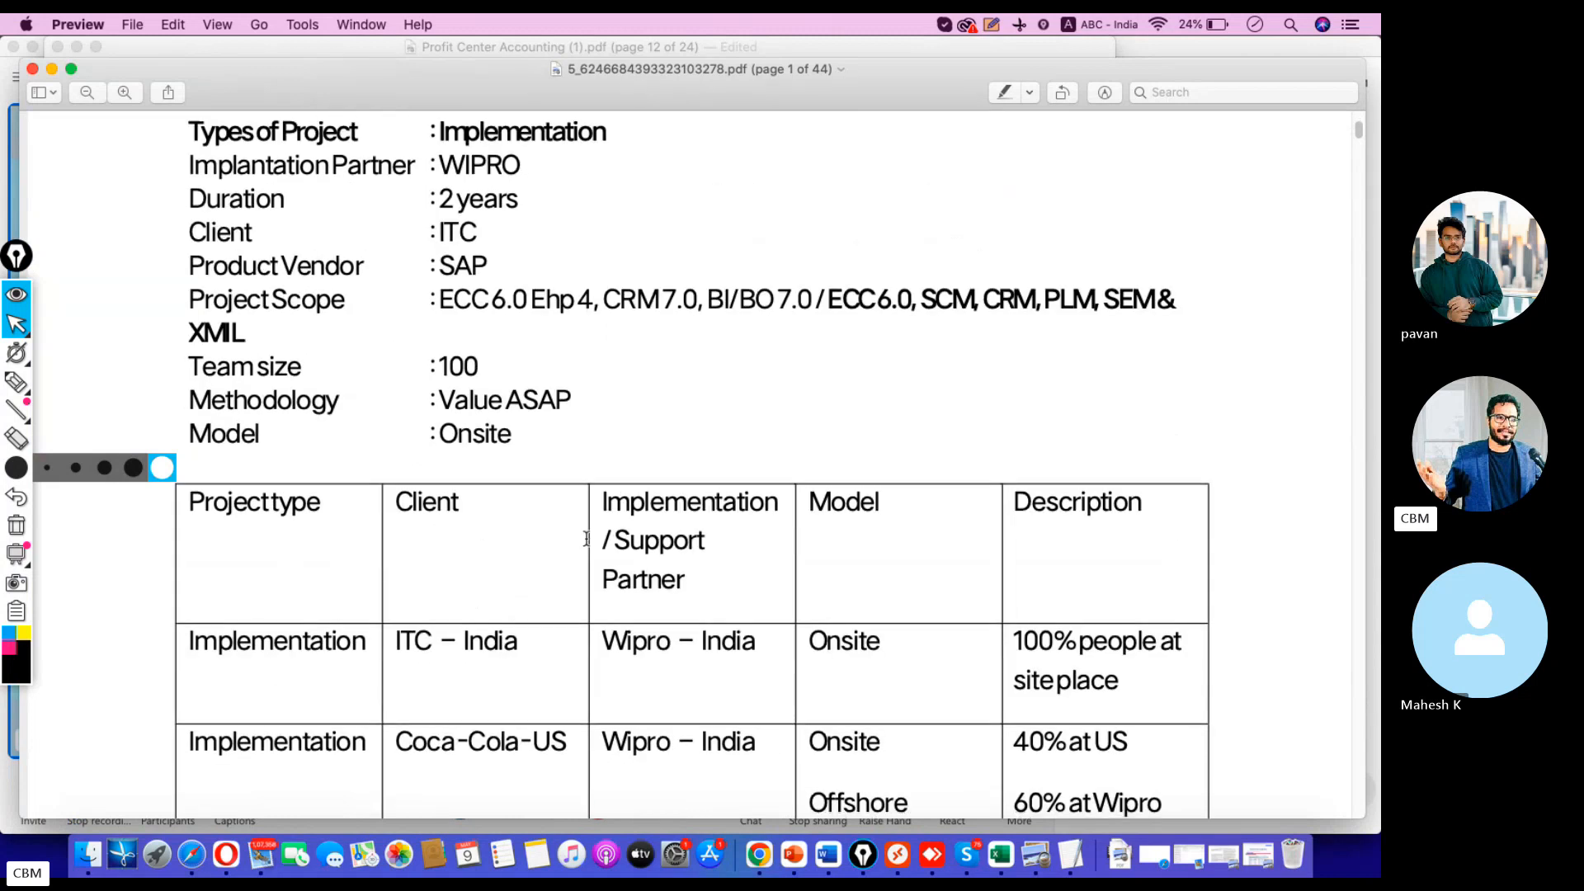
scroll(578, 563, down, 12)
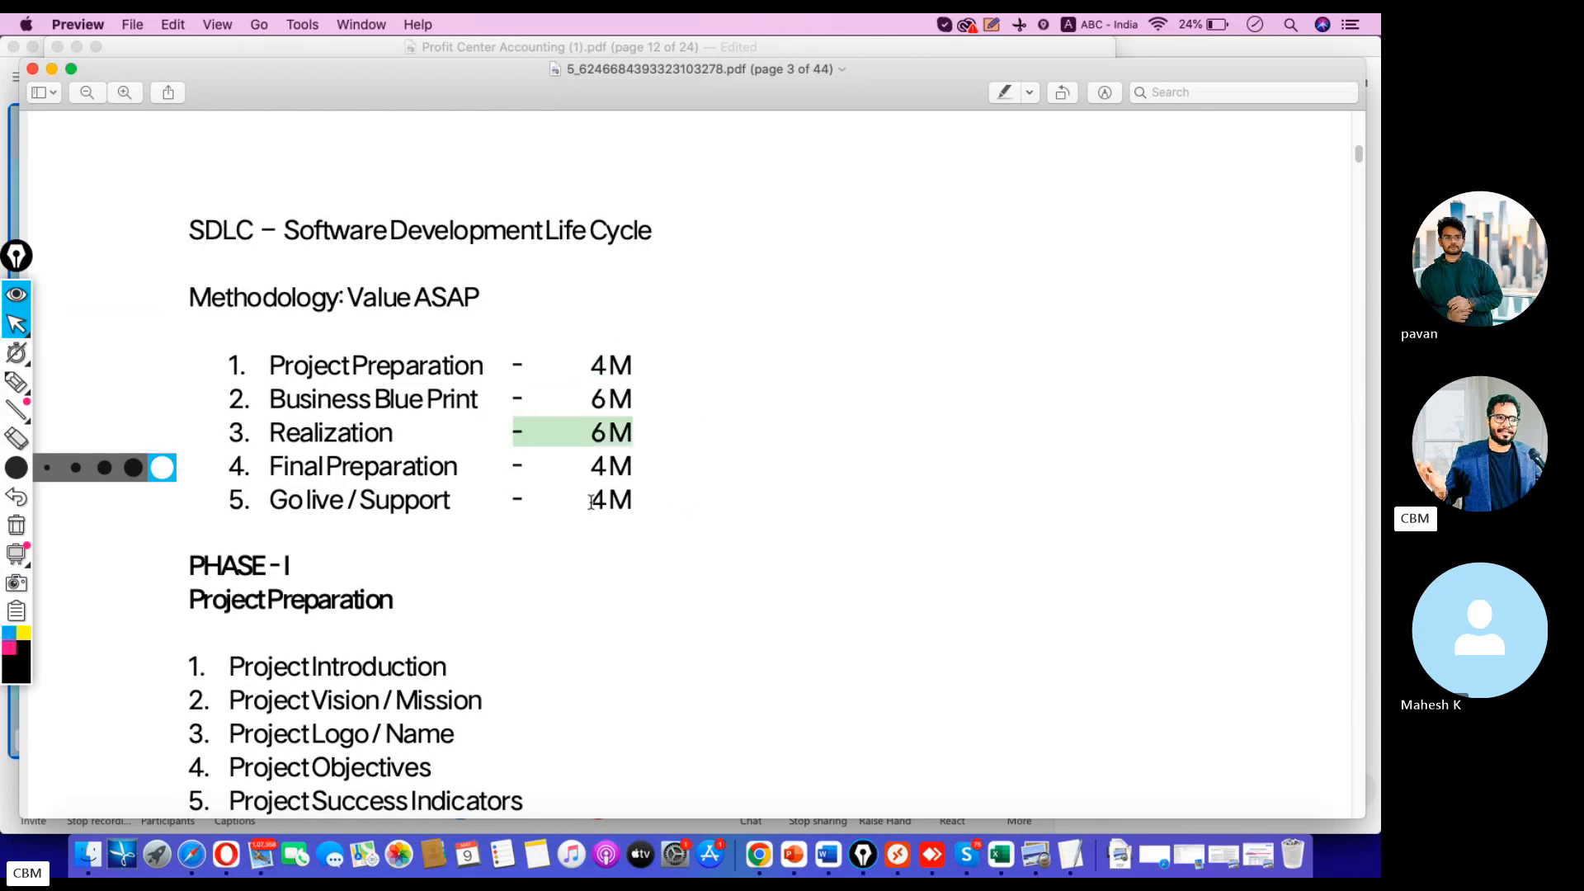
scroll(615, 577, down, 10)
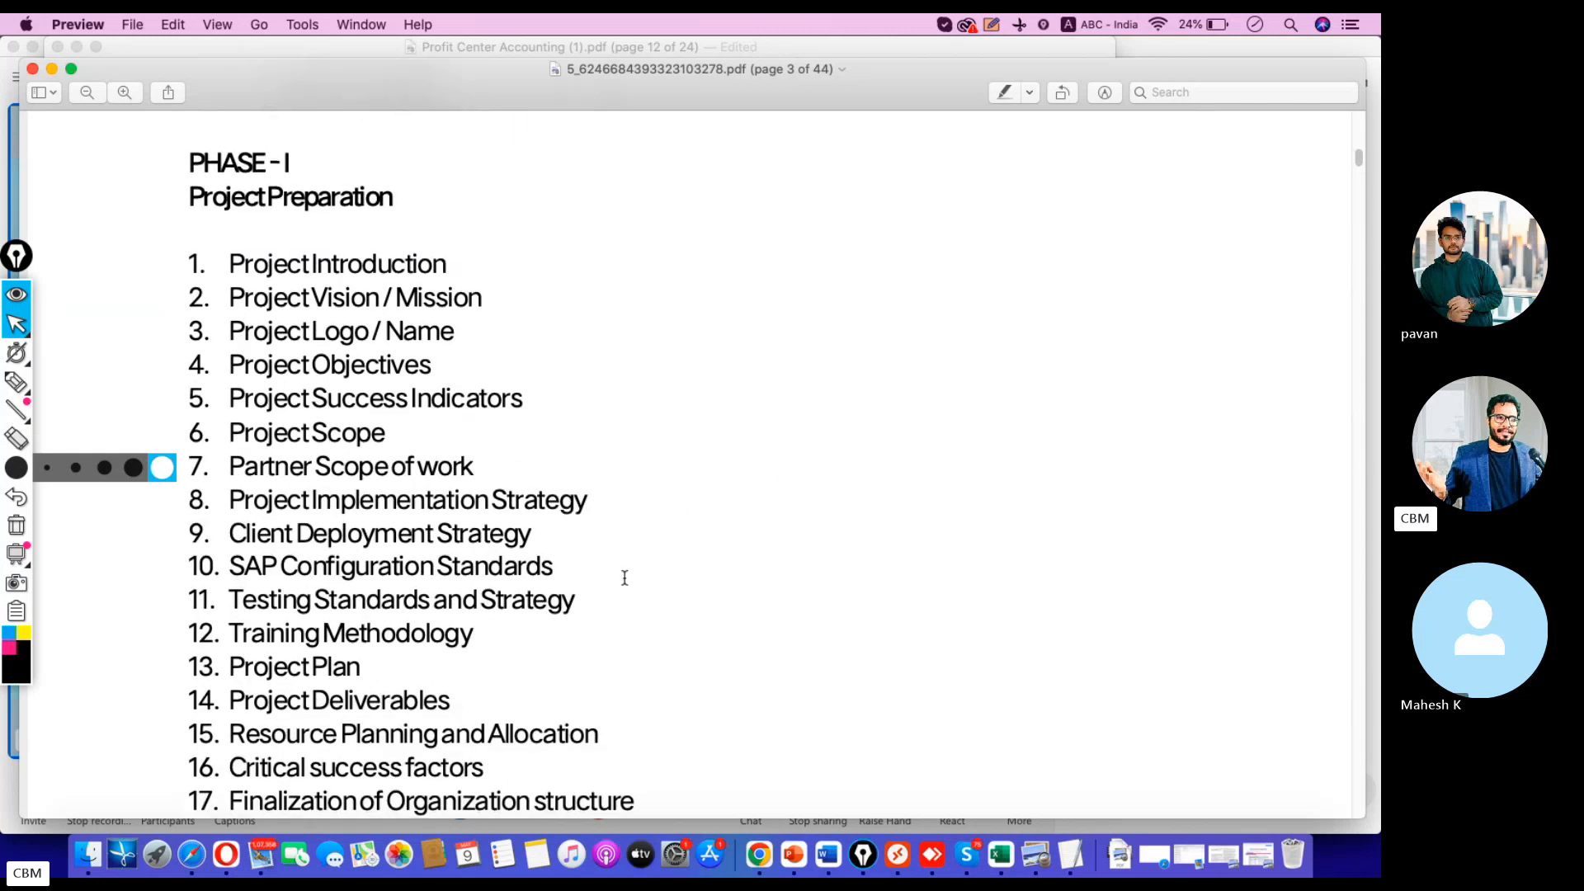
scroll(620, 576, down, 4)
scroll(628, 577, down, 10)
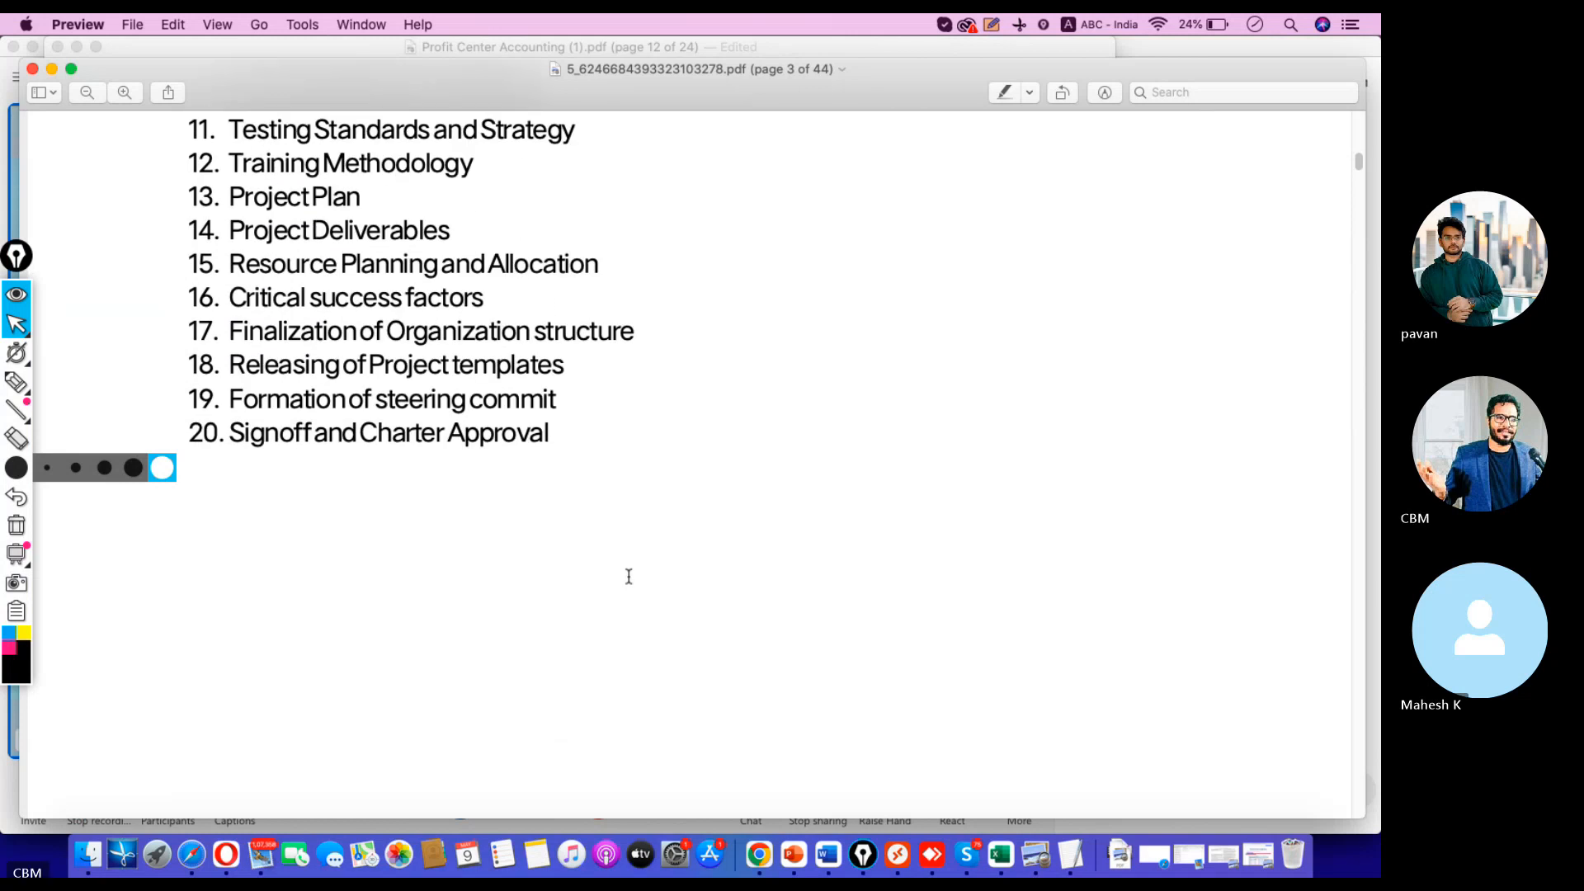
Read through the detailed Project Preparation topics on pages 4 to 6, from Project Introduction to Project Deliverables.
scroll(630, 575, down, 4)
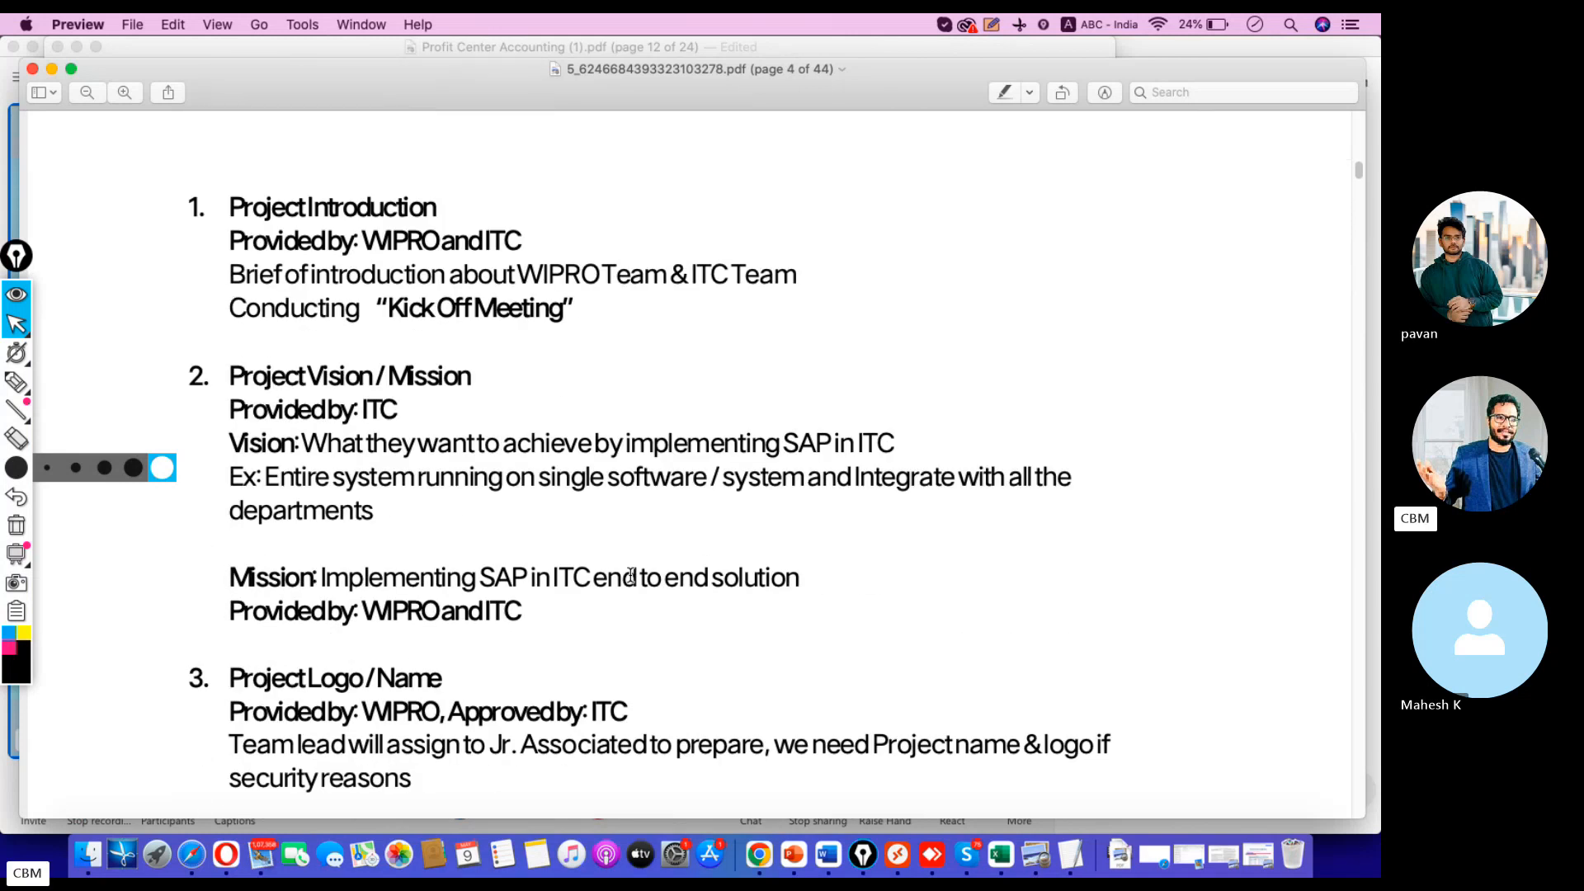
scroll(631, 575, down, 14)
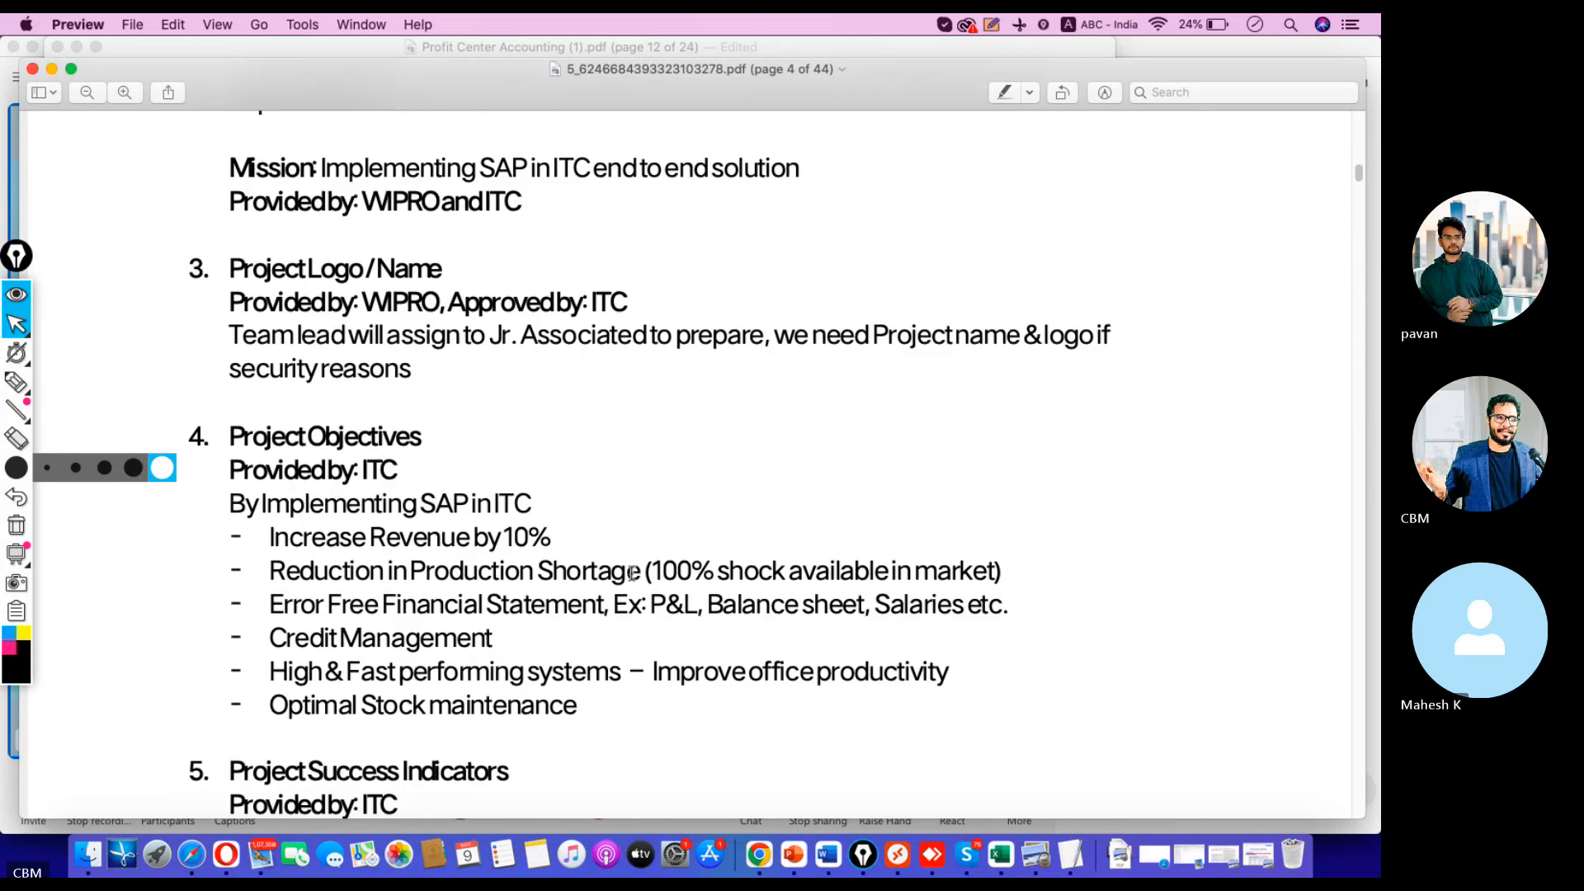
scroll(631, 573, down, 20)
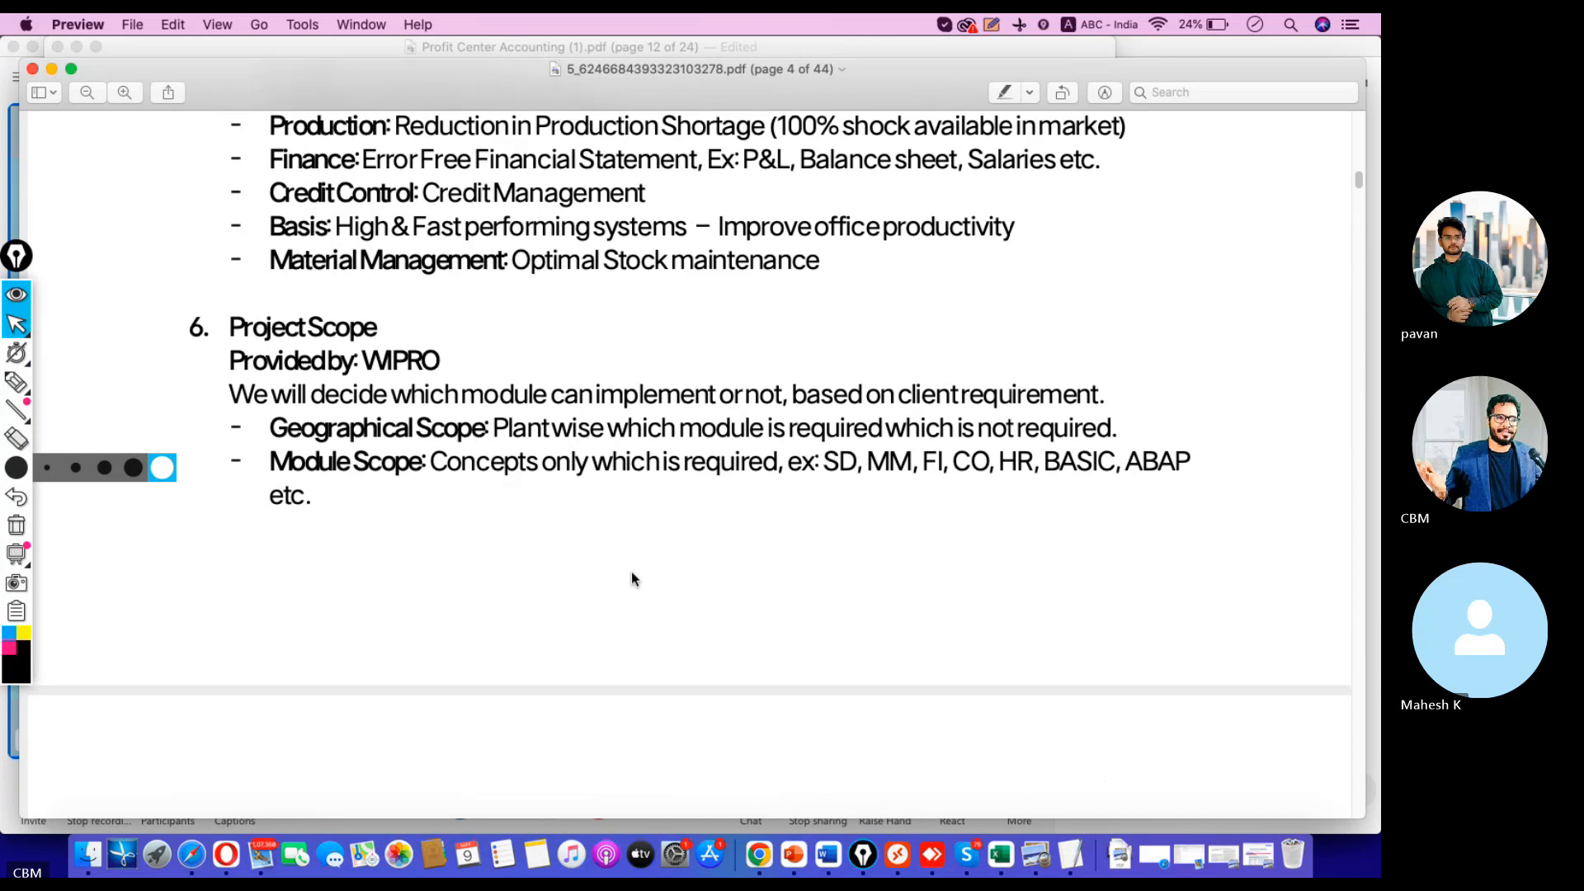
scroll(635, 634, down, 20)
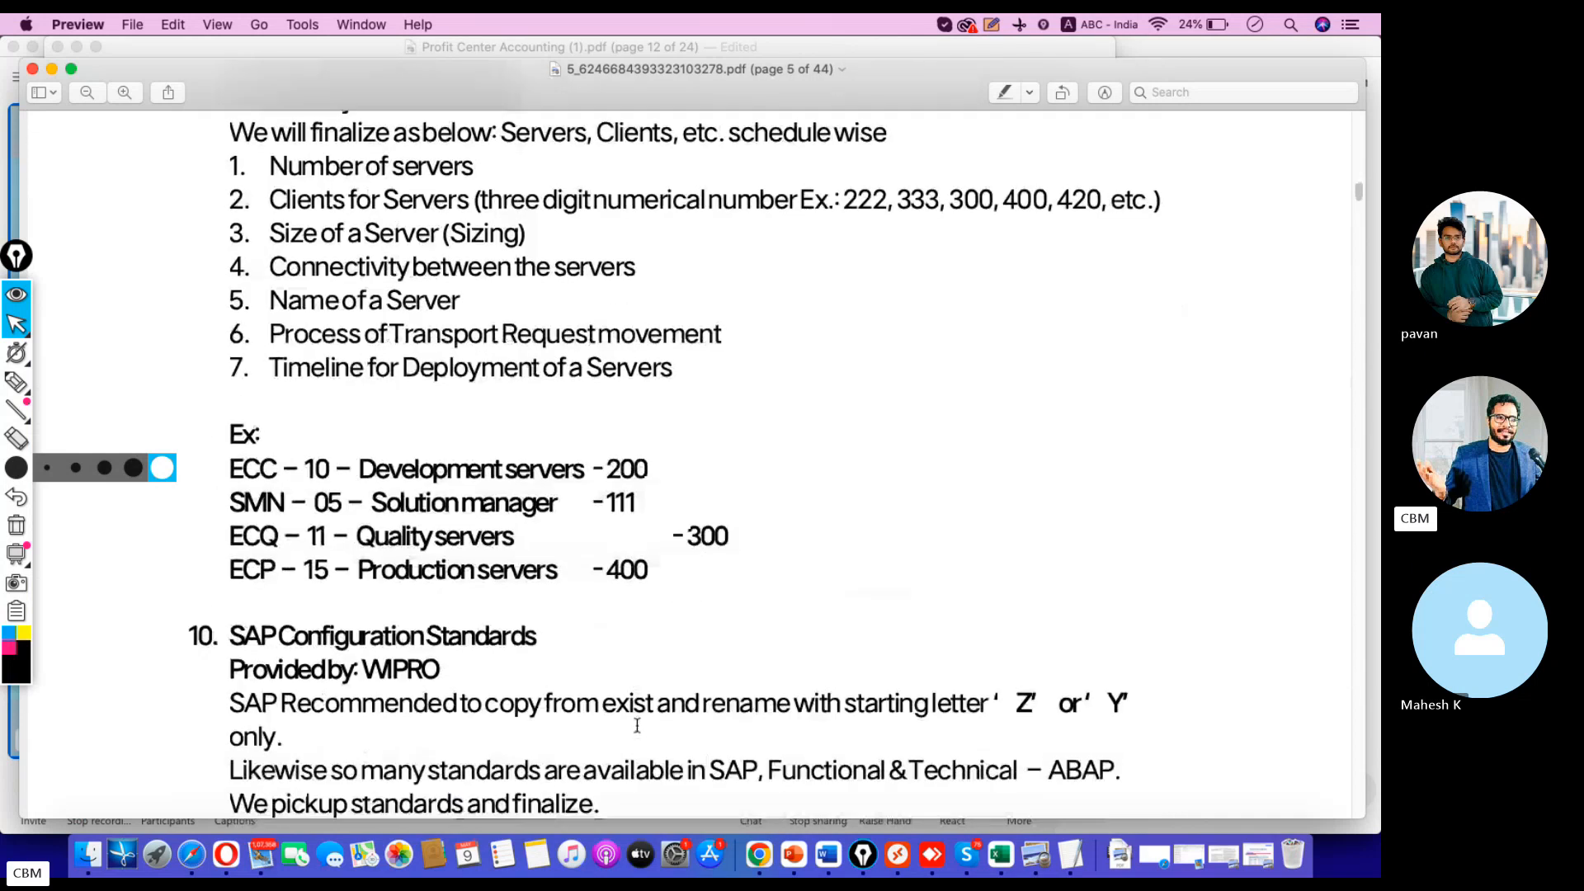
scroll(635, 763, down, 8)
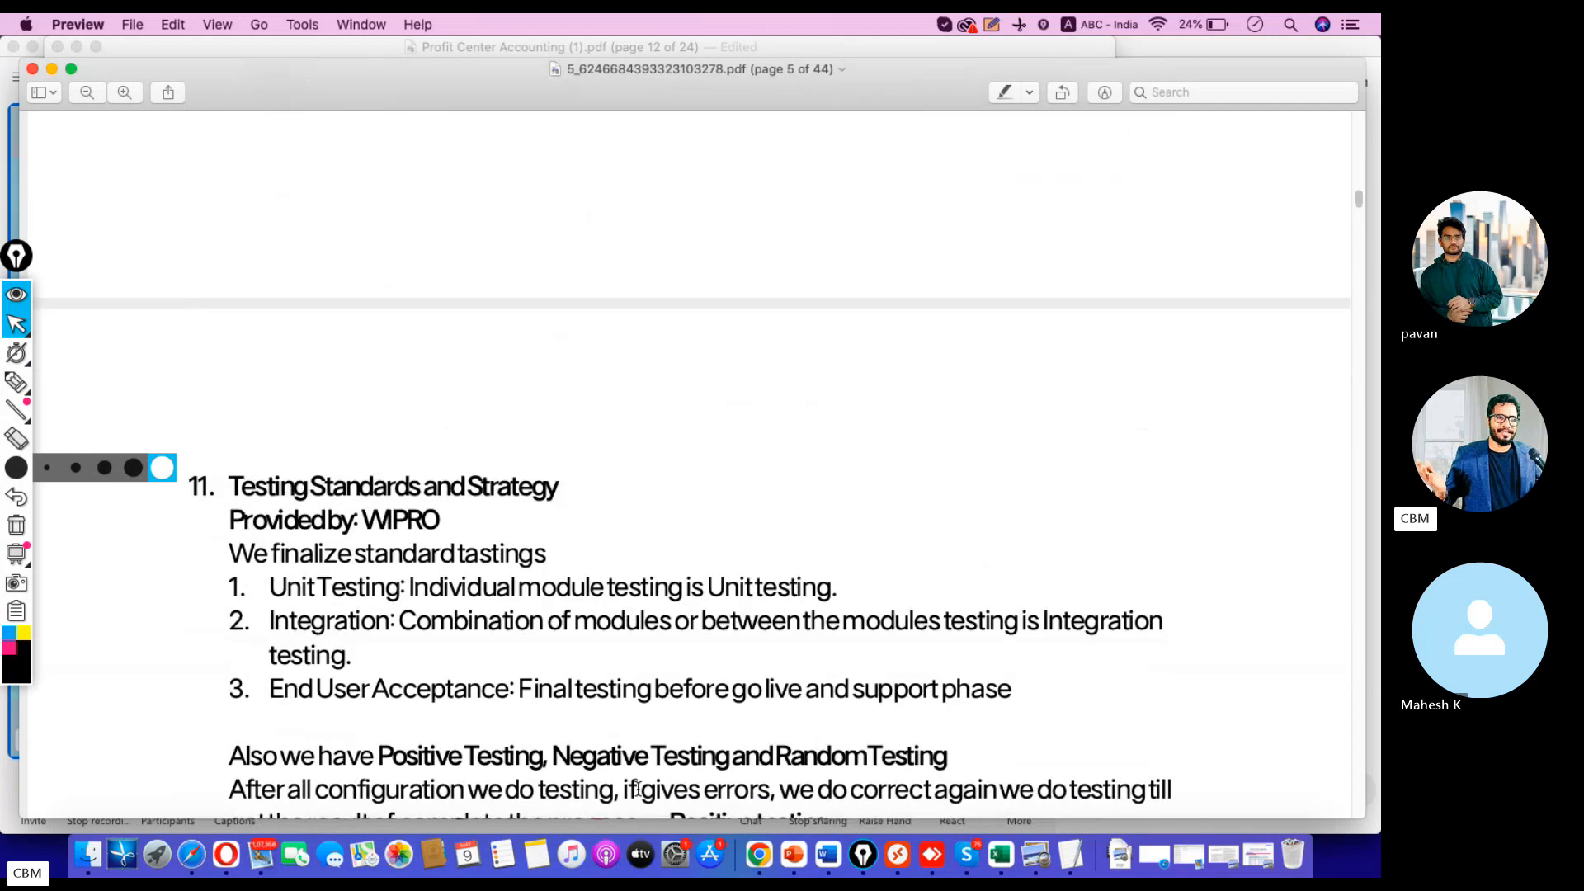
scroll(635, 771, down, 6)
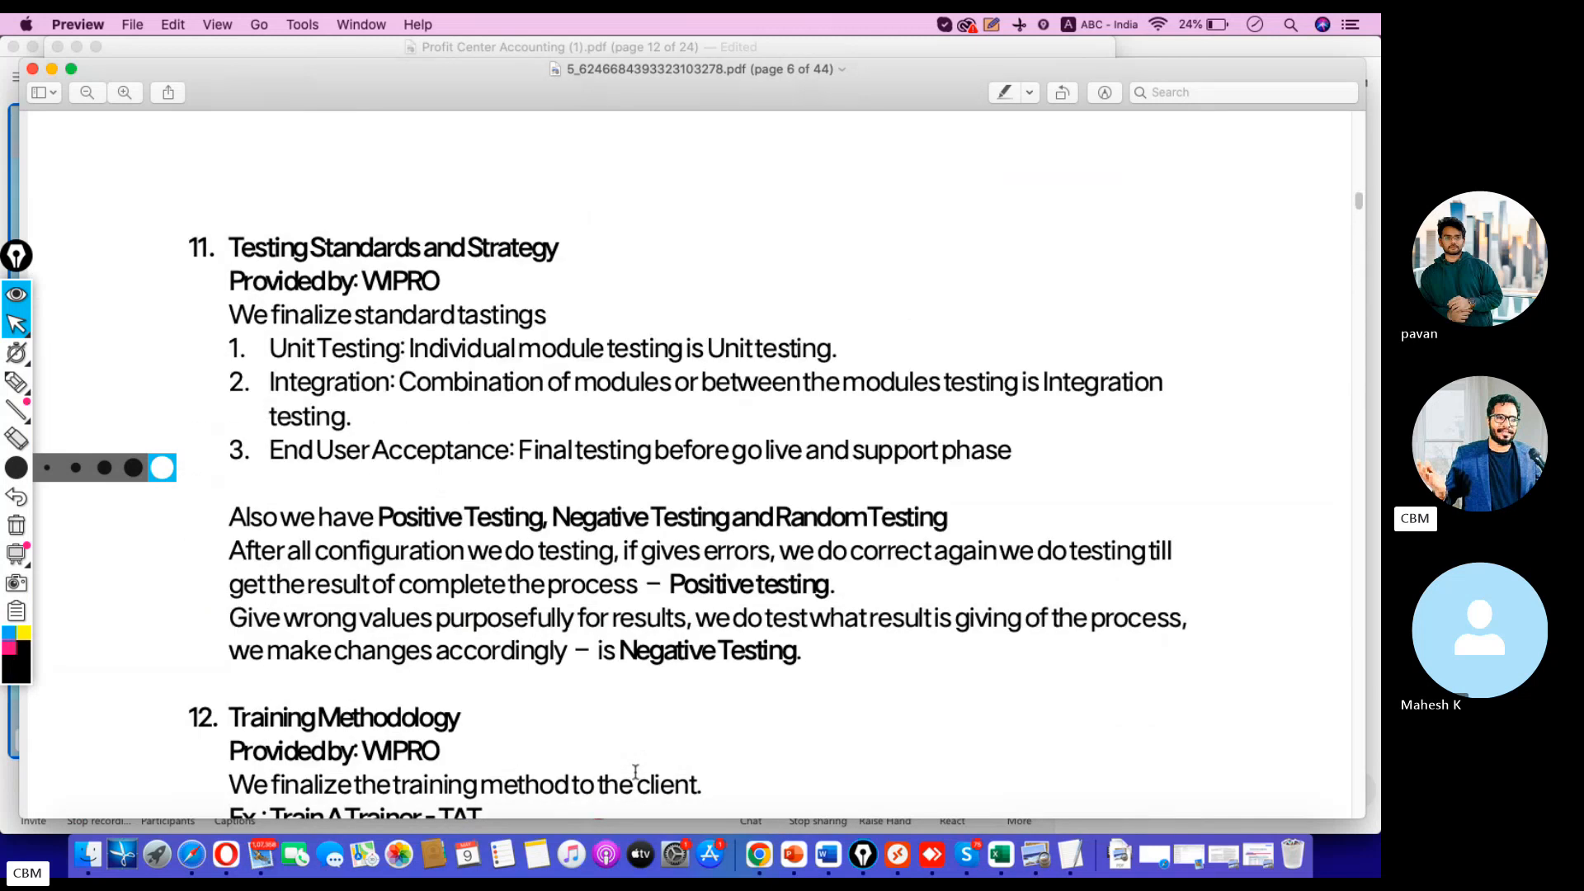
scroll(635, 771, down, 20)
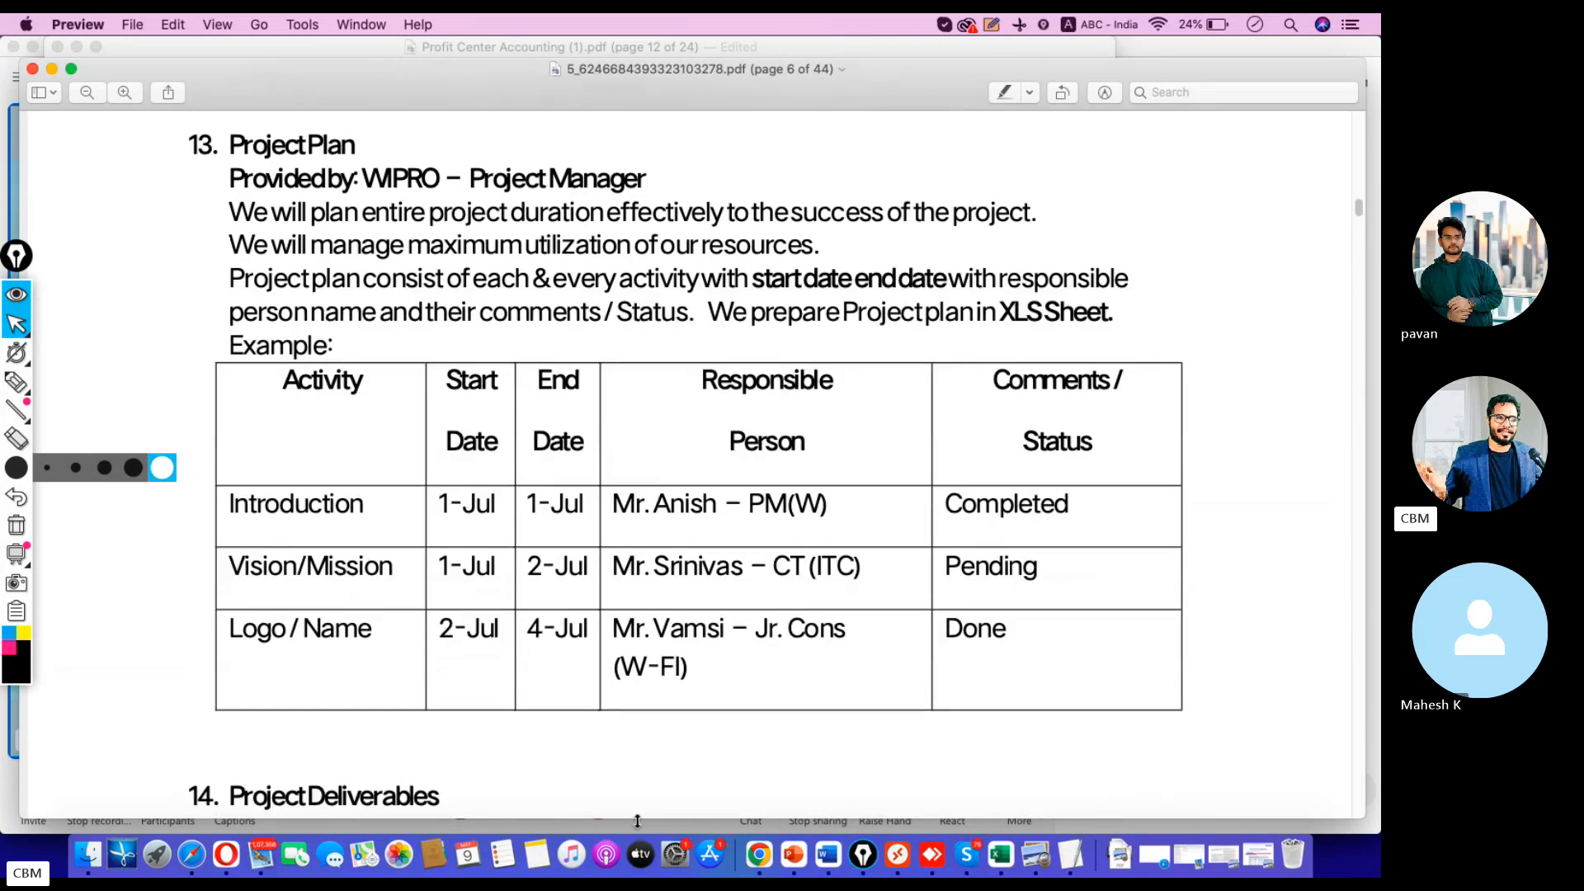
scroll(635, 503, down, 15)
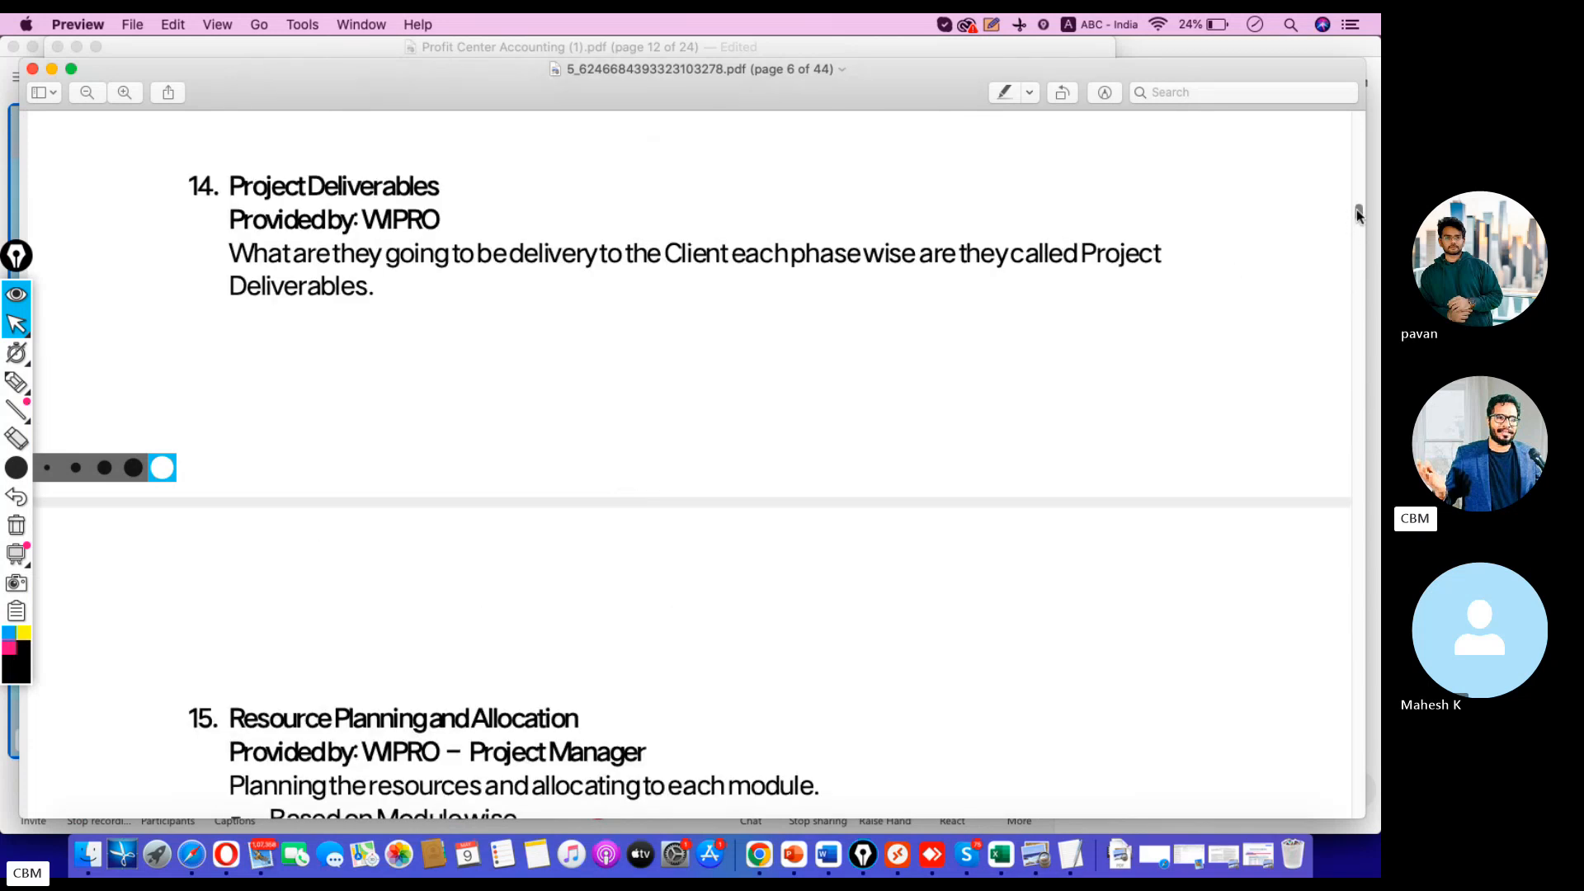
Go to the end of the PDF and look back through the interview questions on pages 43 to 41.
drag(1357, 214, 1359, 801)
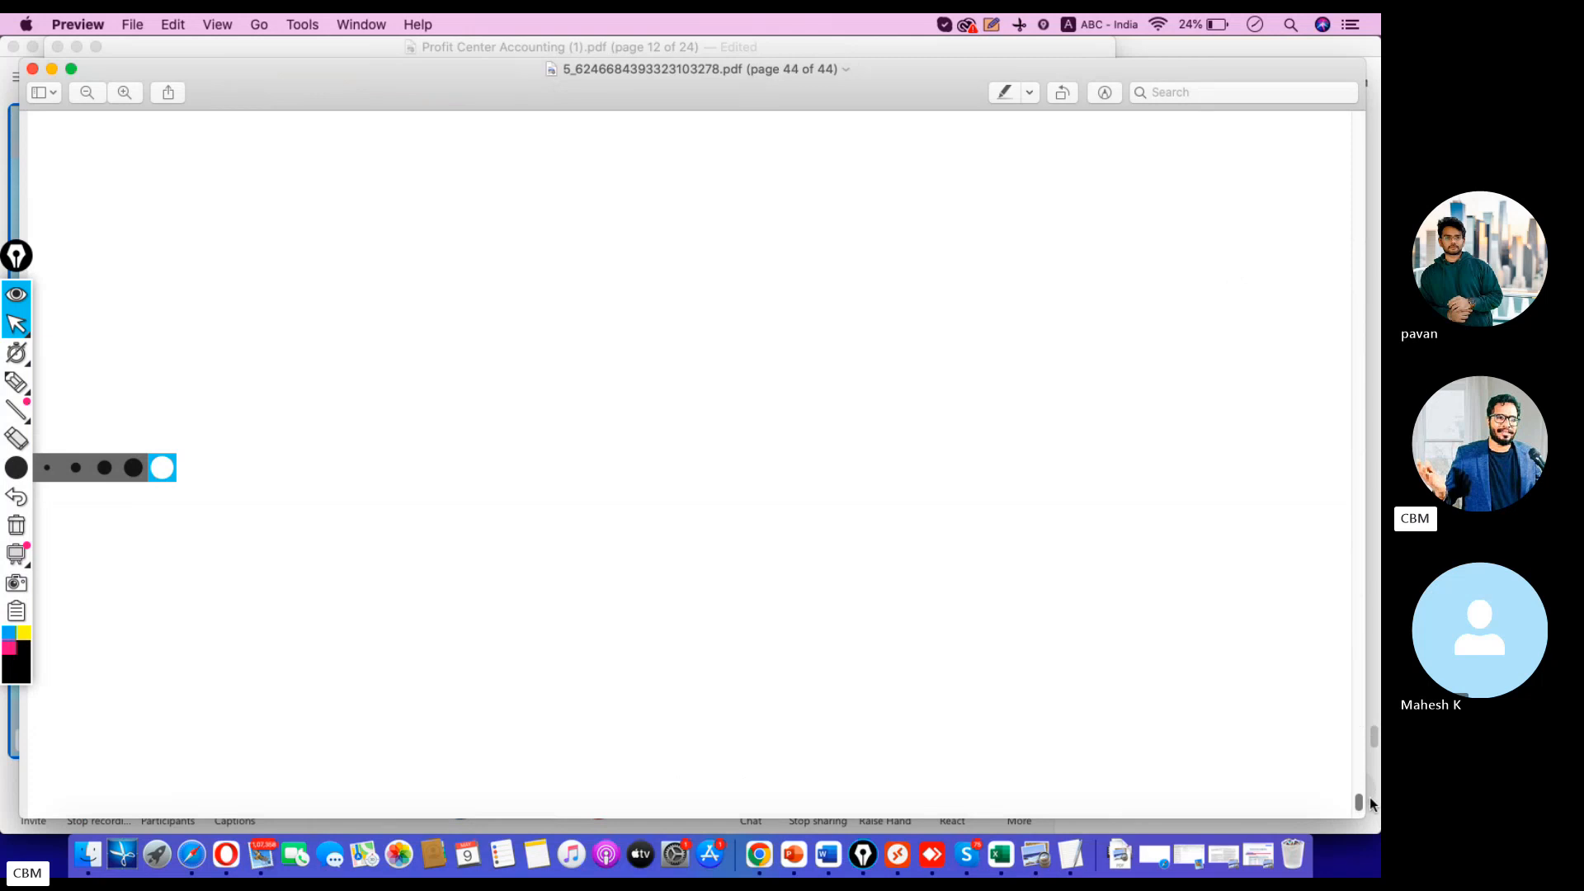
scroll(958, 571, up, 10)
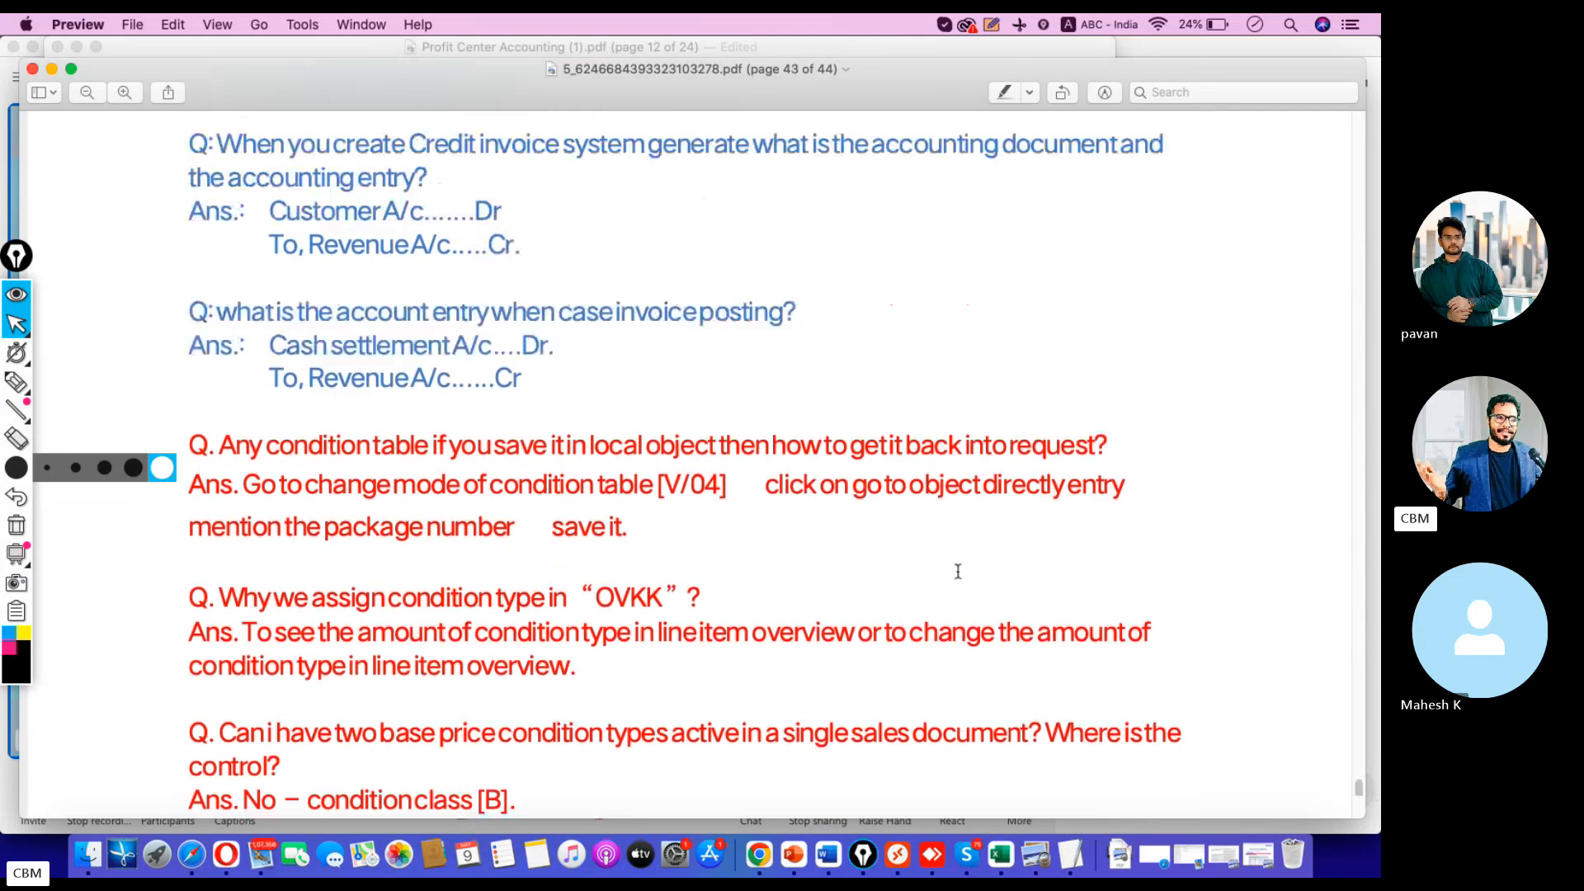
scroll(957, 571, up, 20)
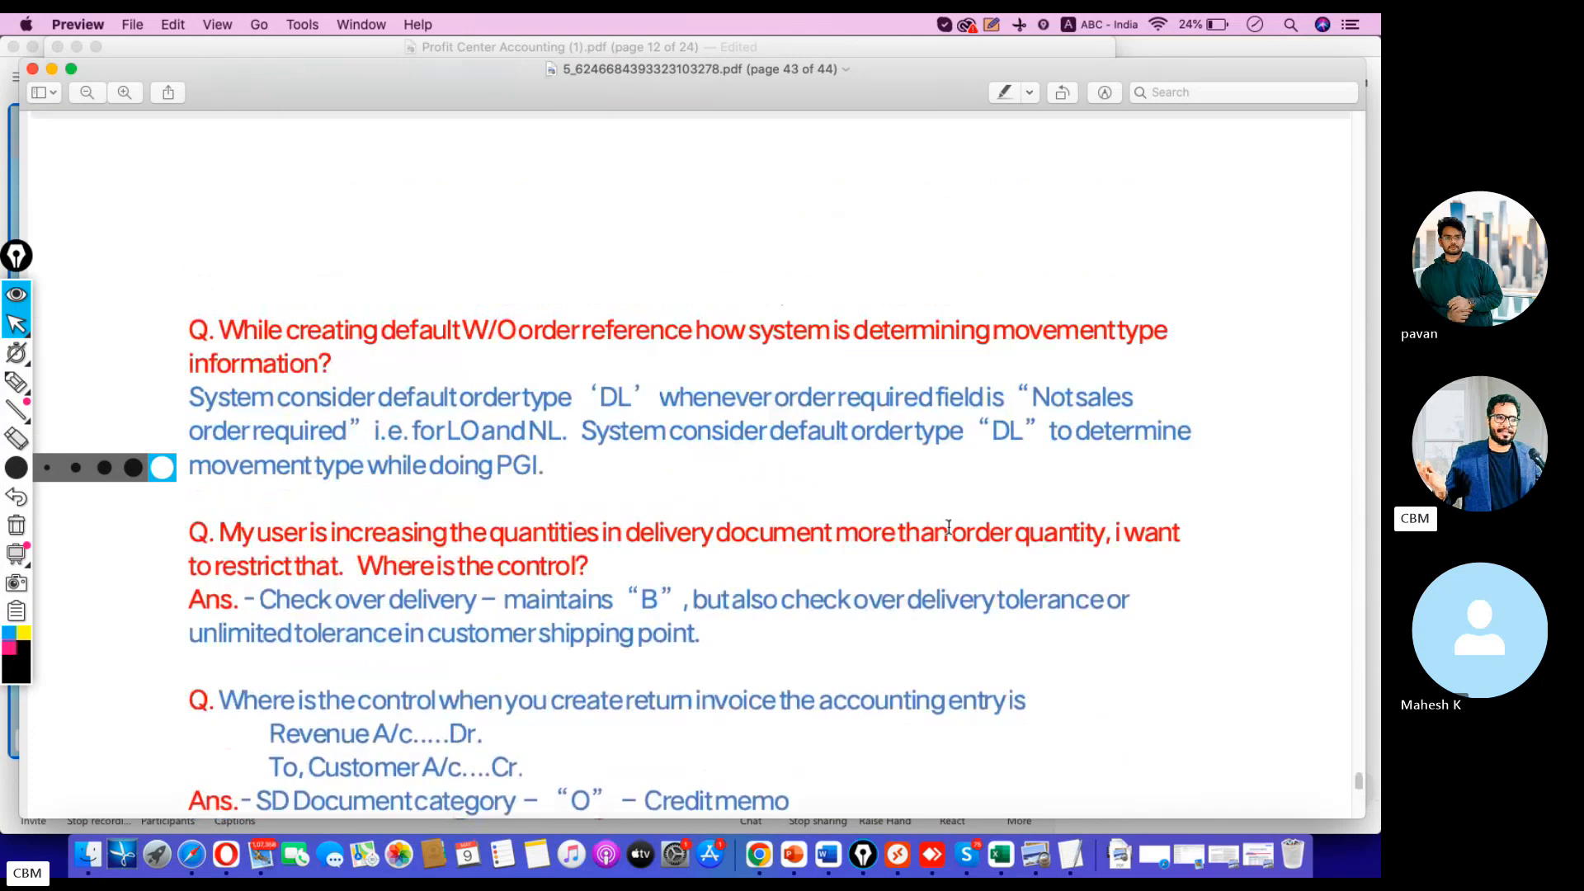
scroll(948, 527, up, 20)
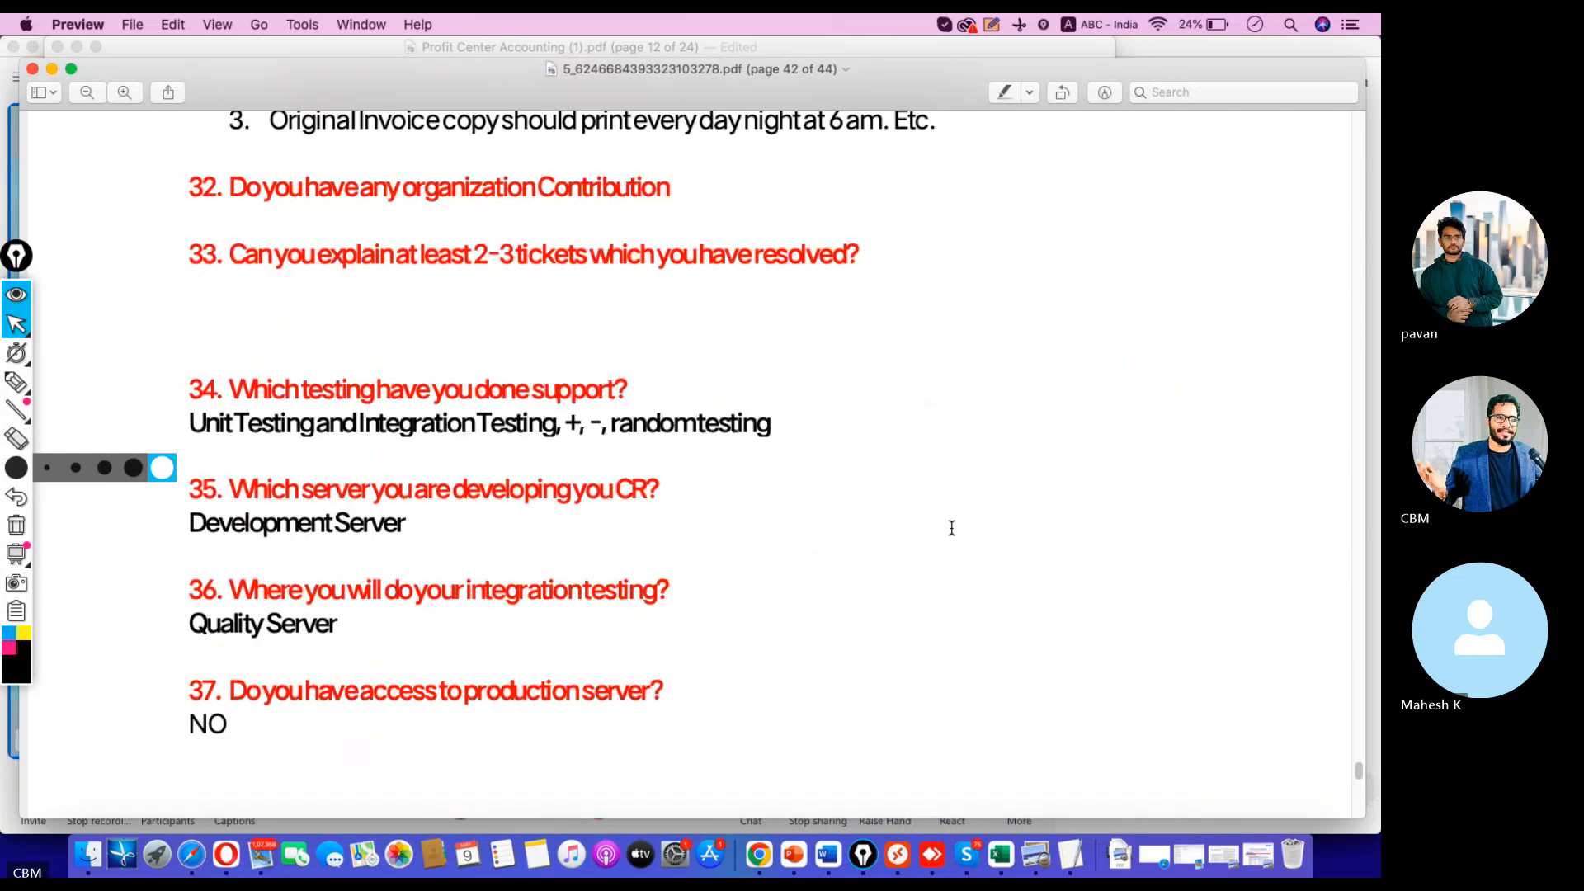
scroll(951, 528, up, 12)
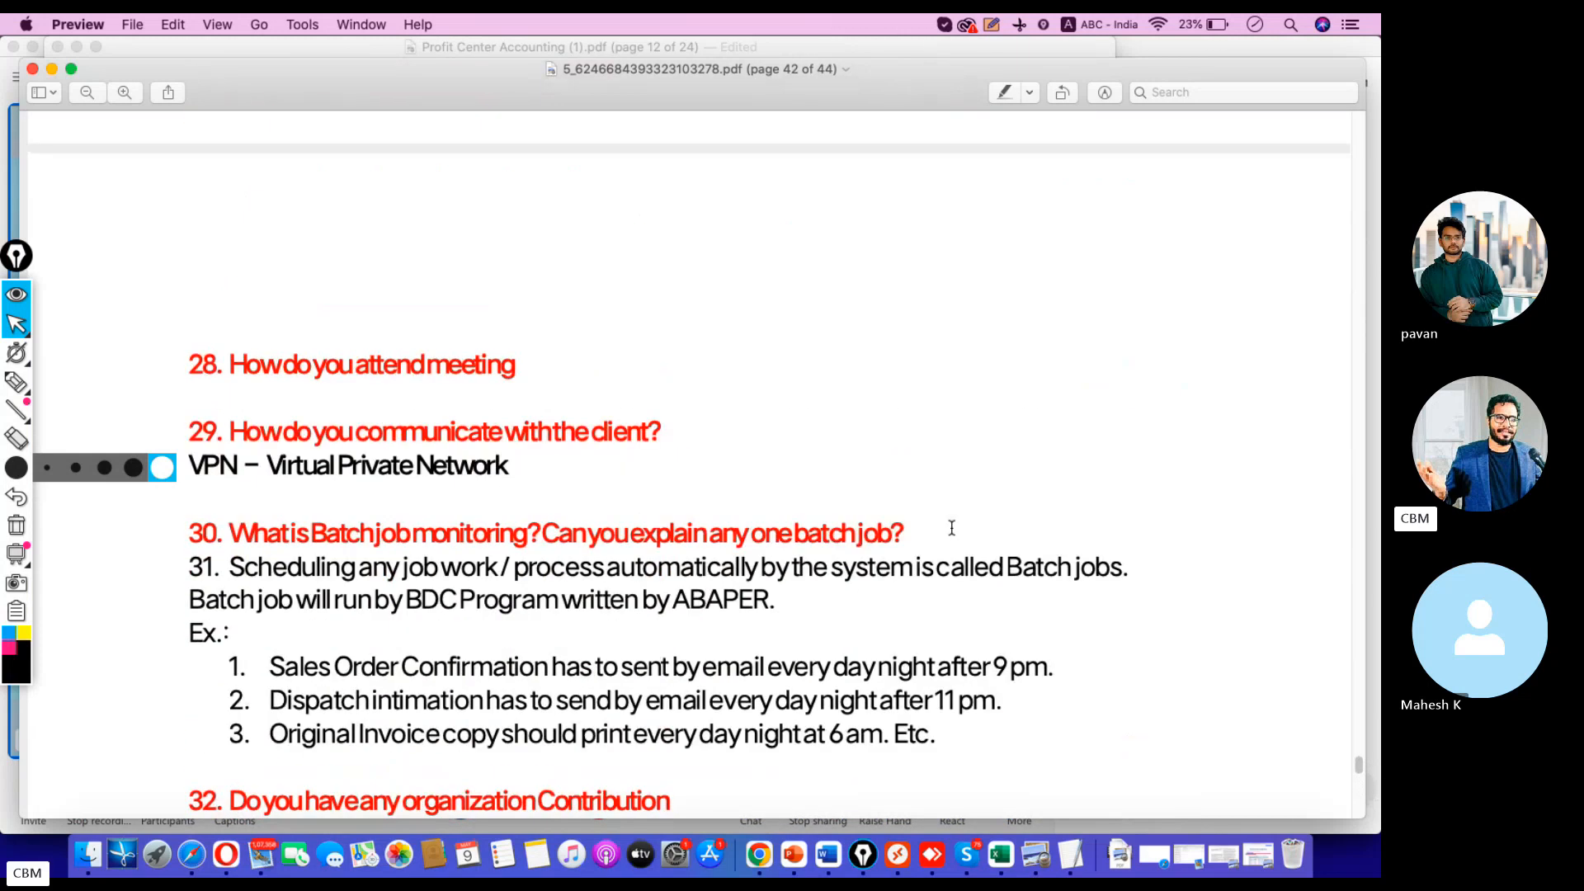
scroll(951, 528, up, 20)
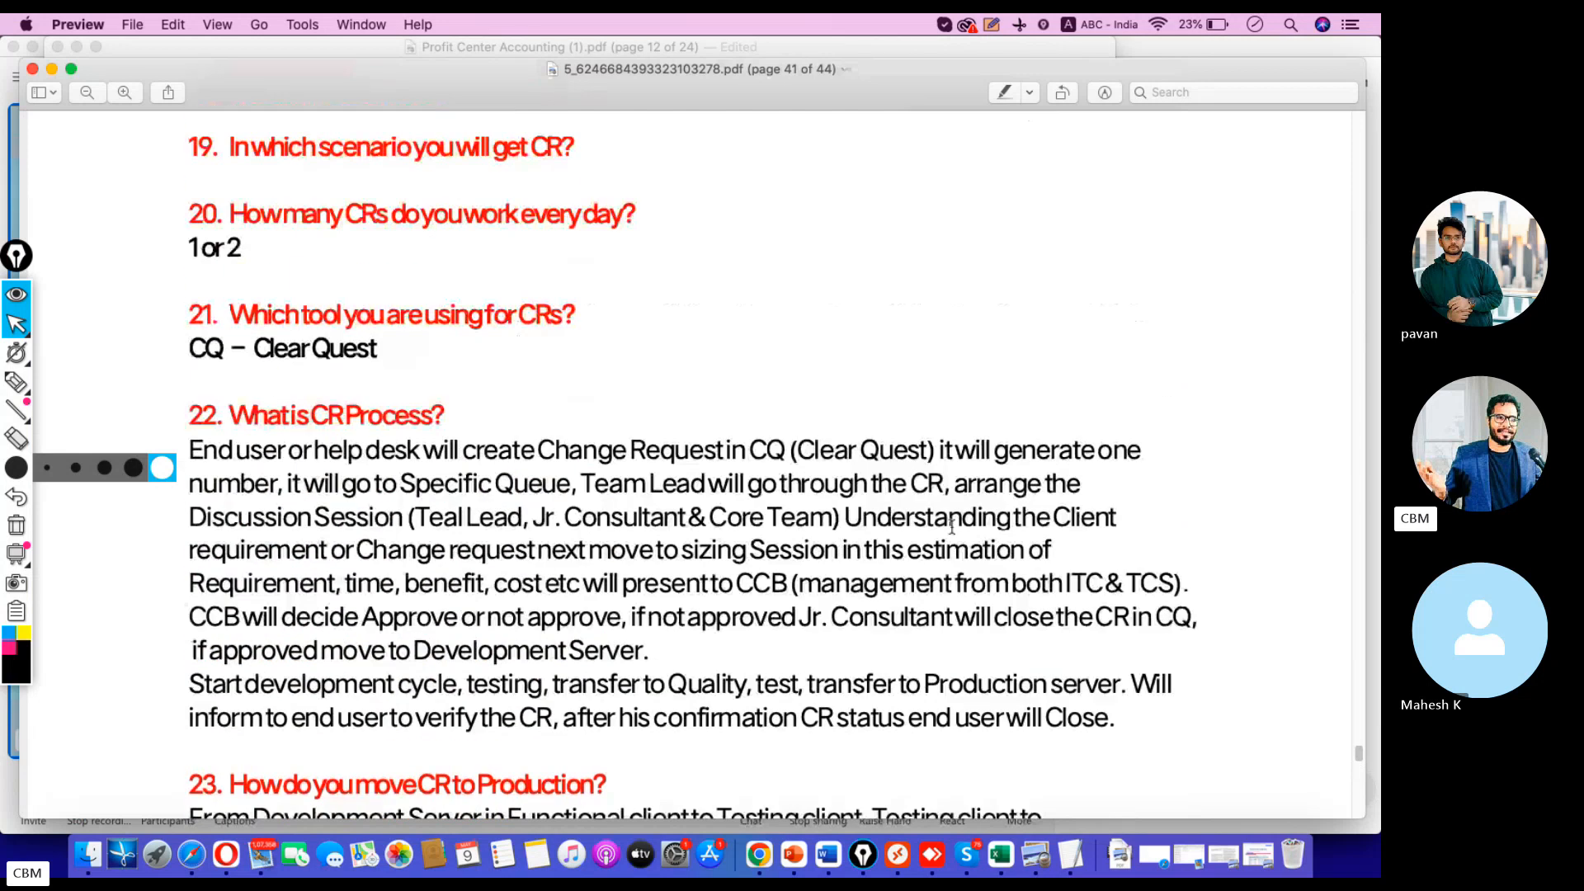
scroll(951, 528, up, 15)
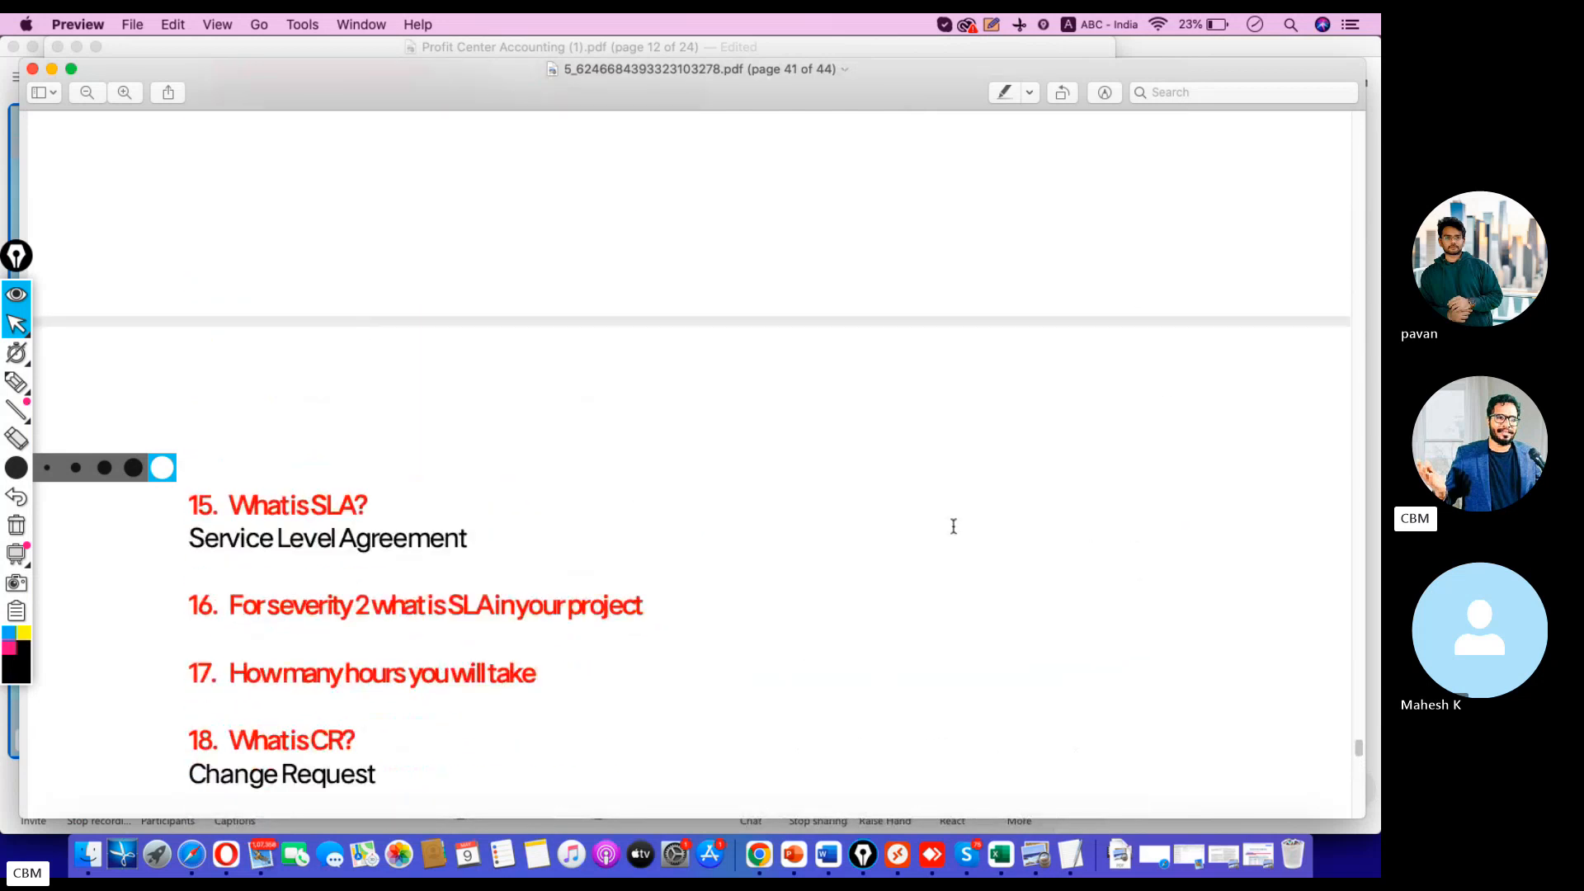